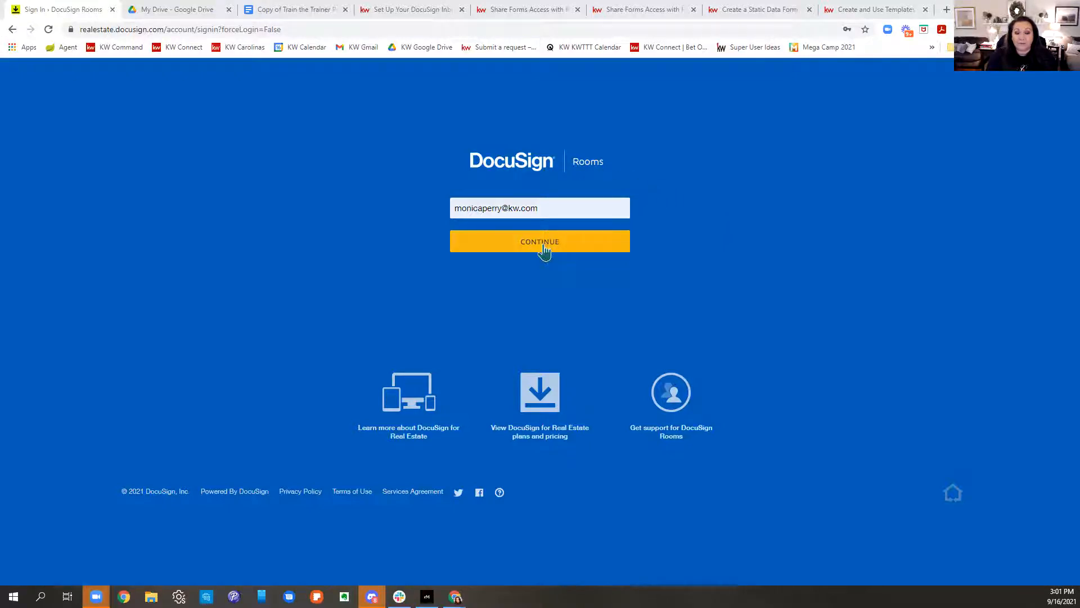
Step: Reload the sign-in page at realestate.docusign.com so the e-mail field starts empty
click(340, 25)
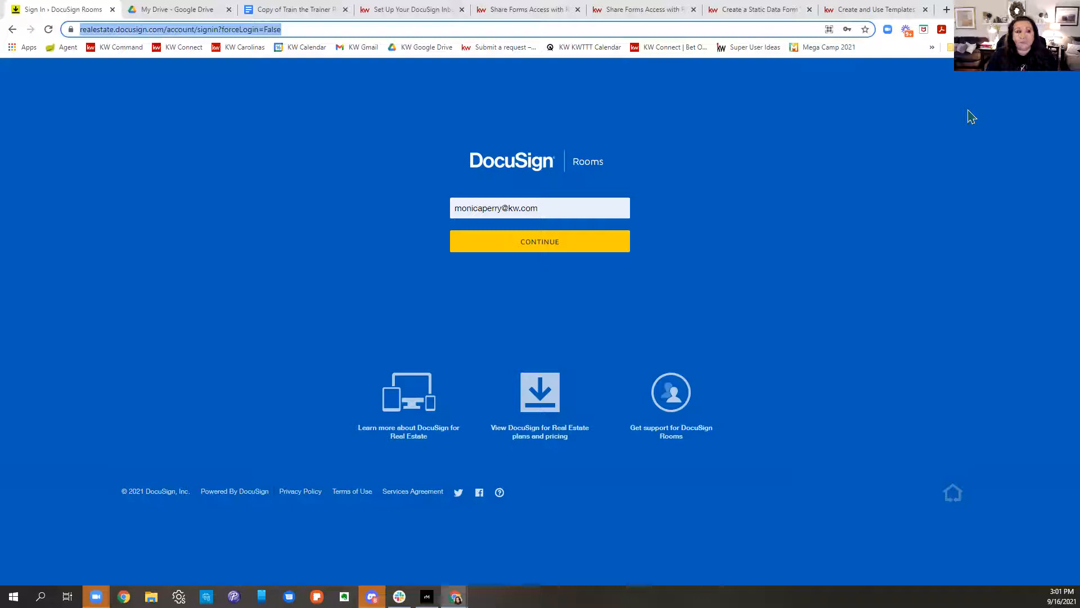
click(321, 26)
text(ree)
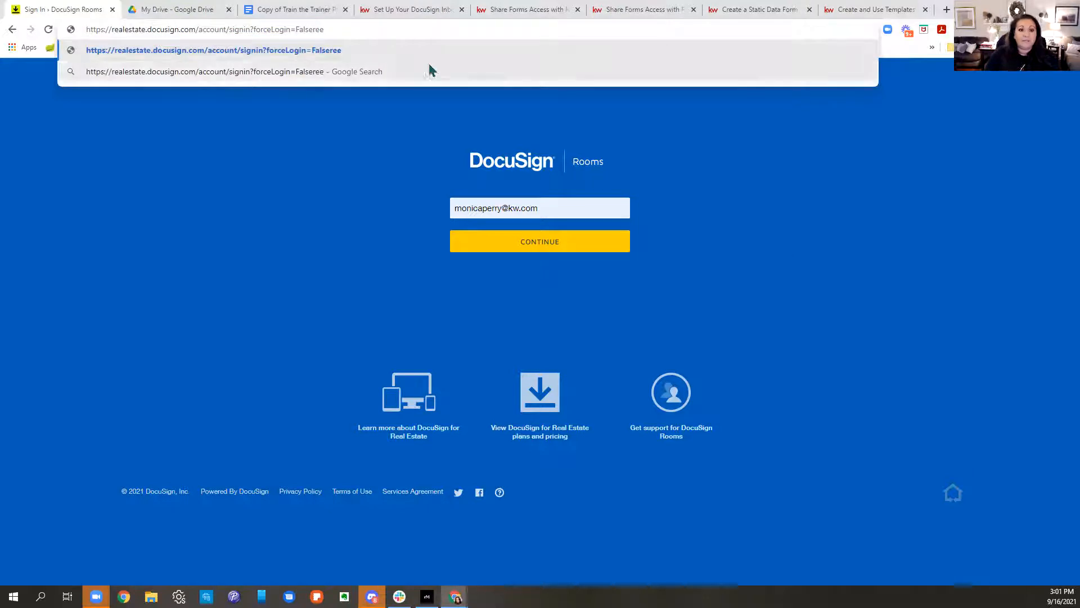
drag(389, 30, 87, 51)
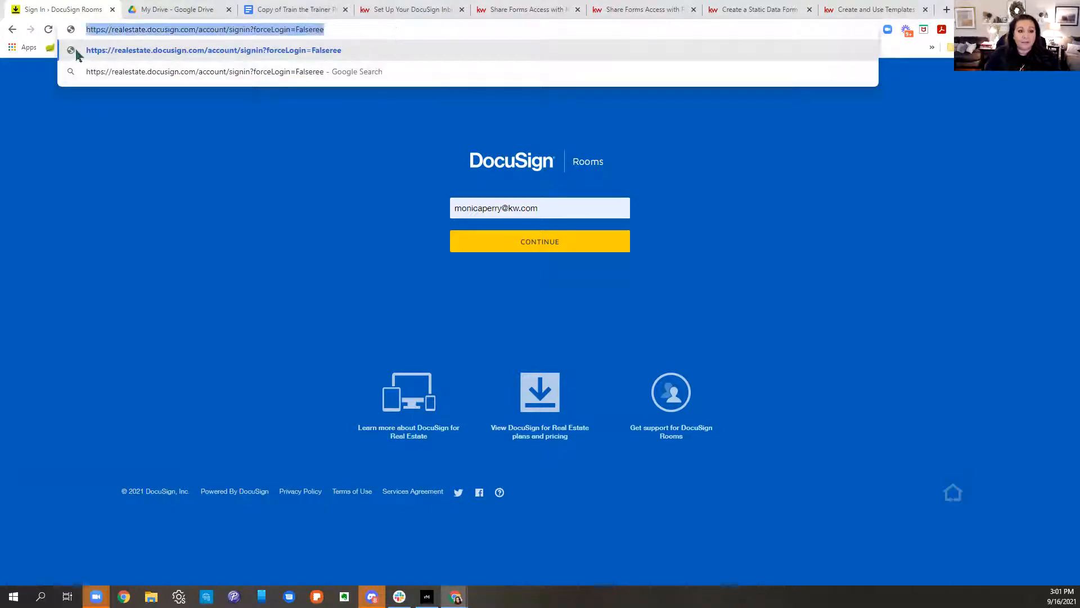
text(realestate.docusign.com)
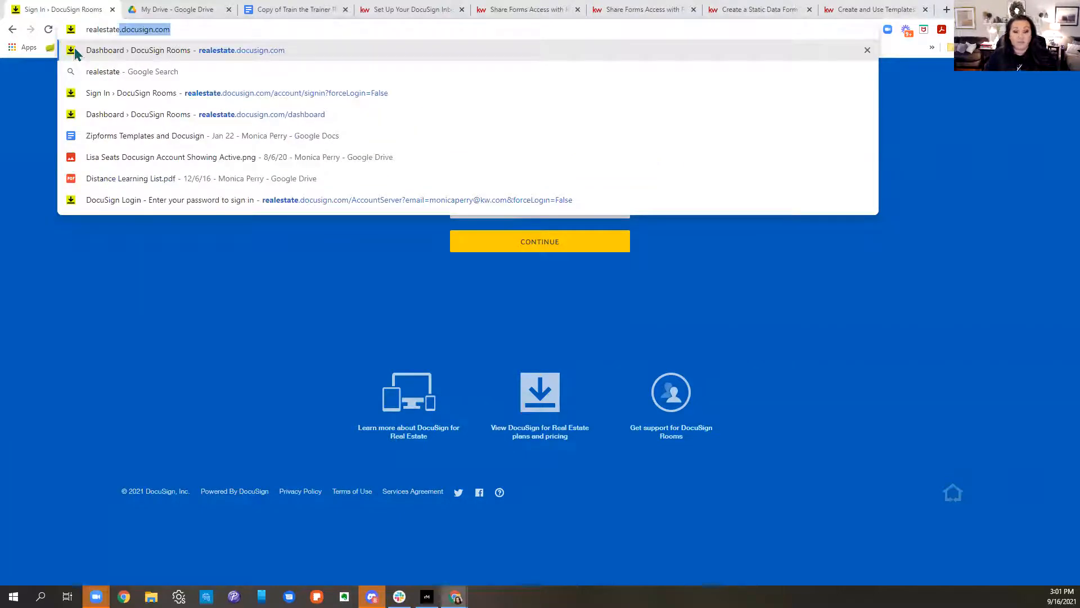
key(Return)
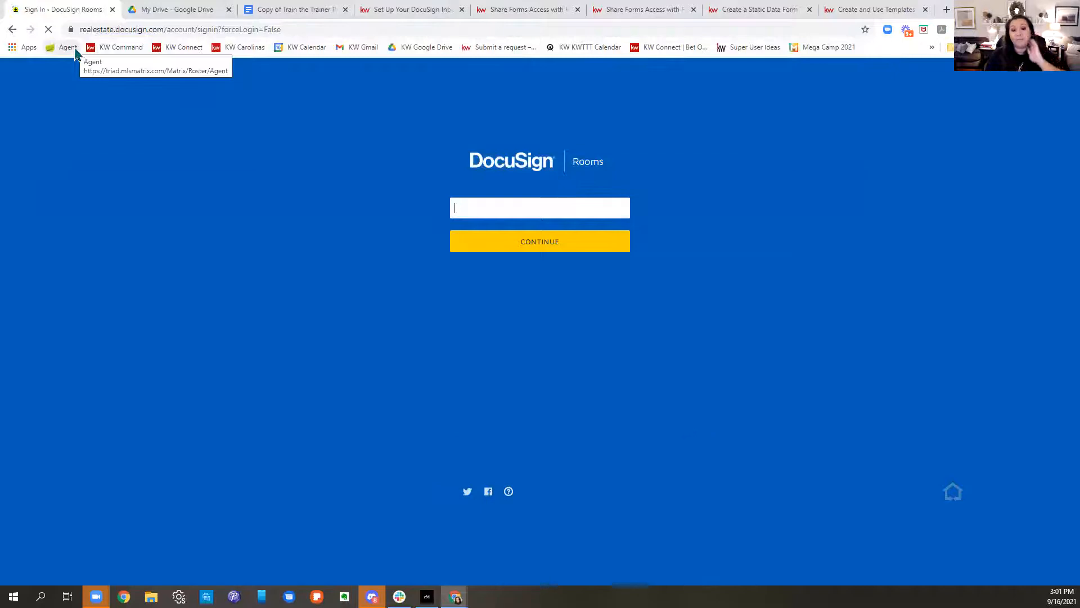
Step: Continue past the sign-in page and log in to the DocuSign Rooms dashboard
click(566, 253)
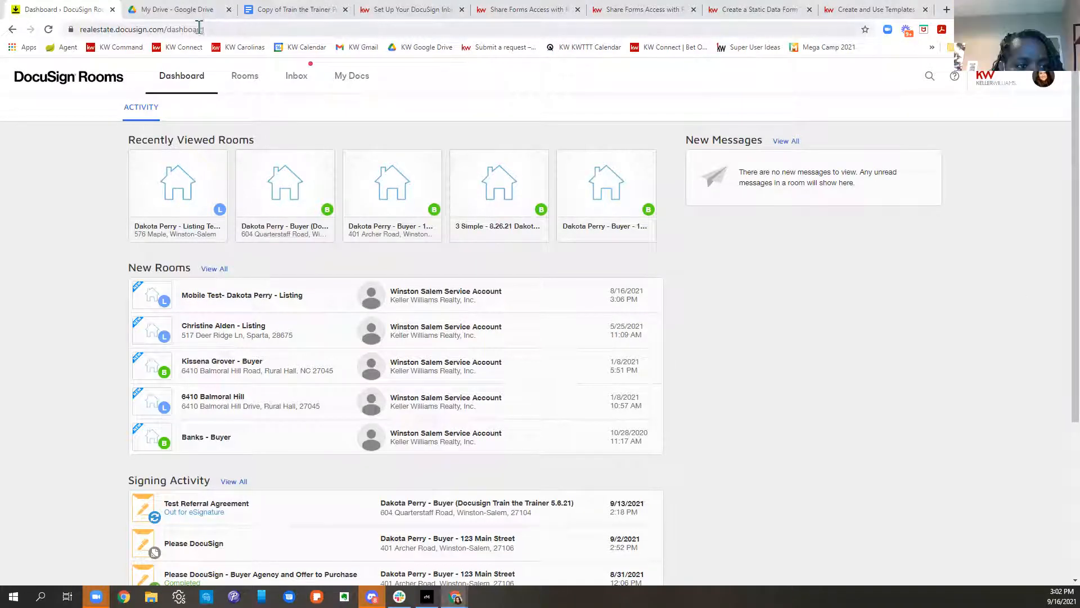
click(163, 28)
drag(164, 28, 76, 29)
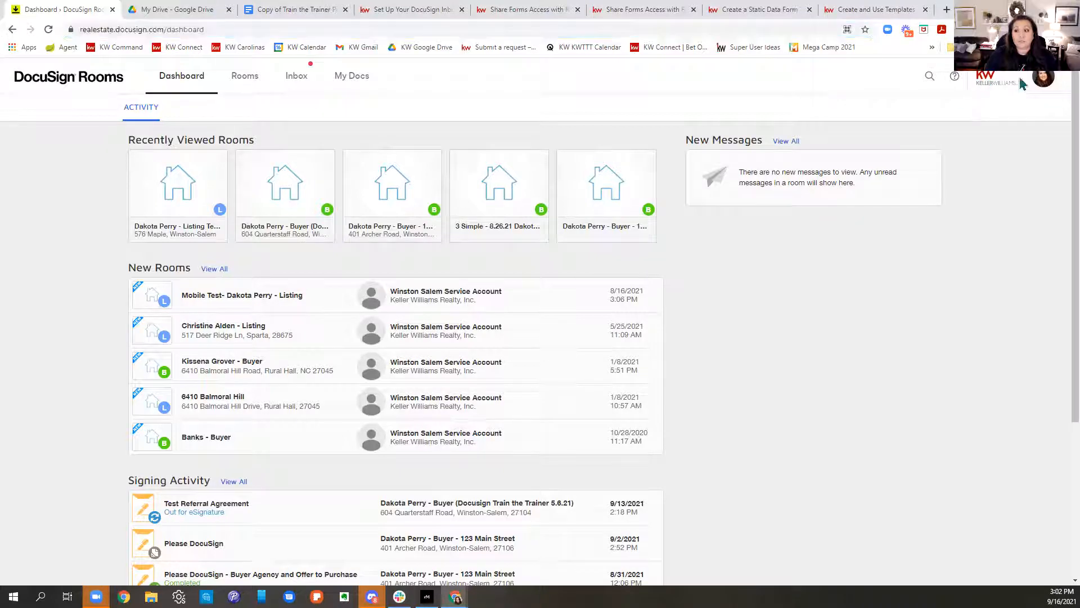
click(1038, 79)
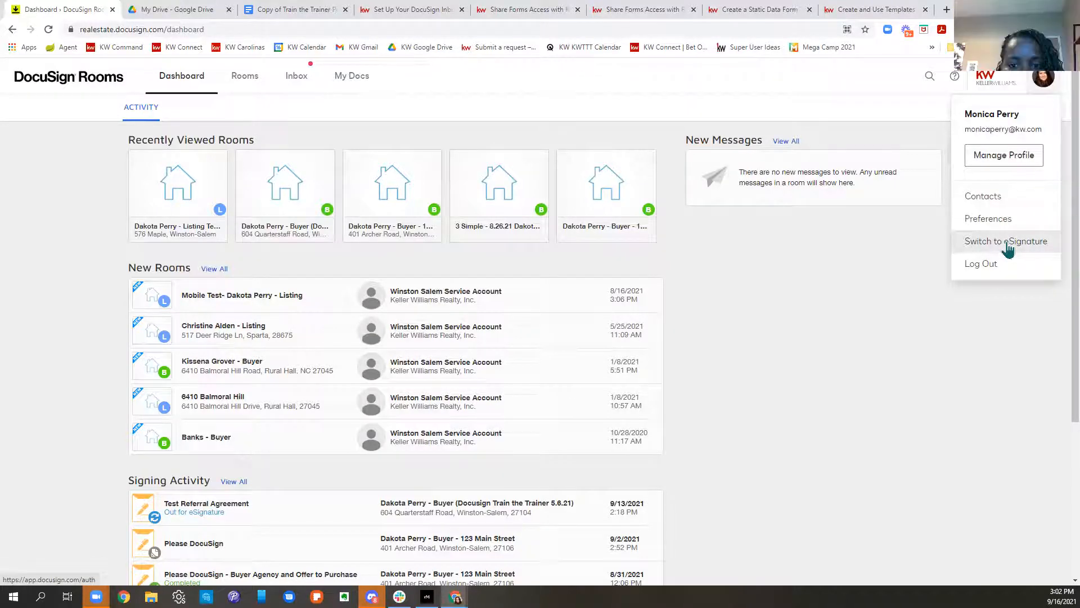
click(811, 262)
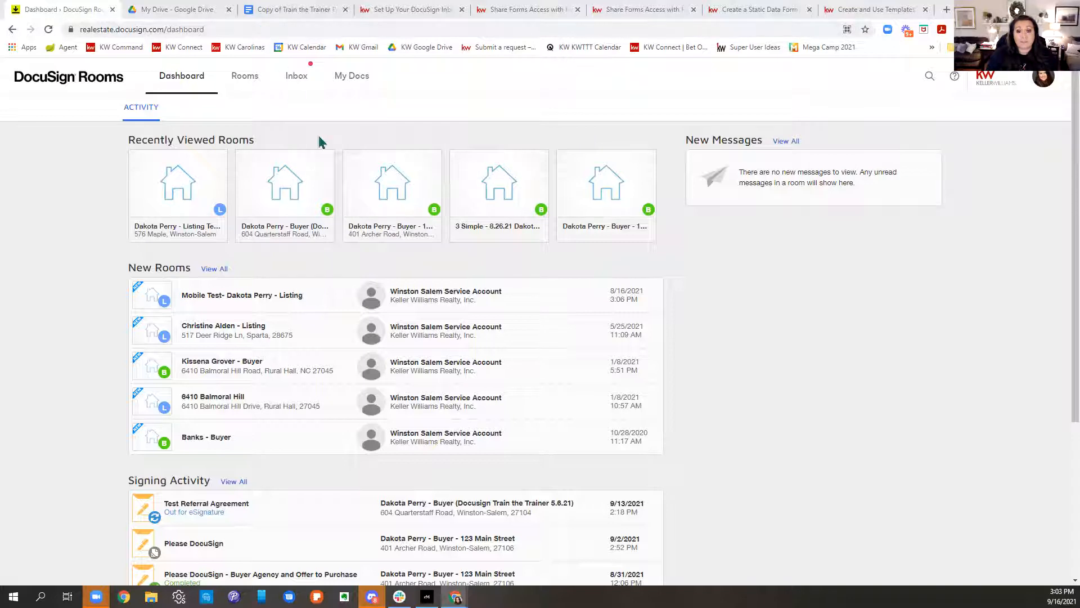
Step: Go to My Docs and show the Form Templates list
click(347, 83)
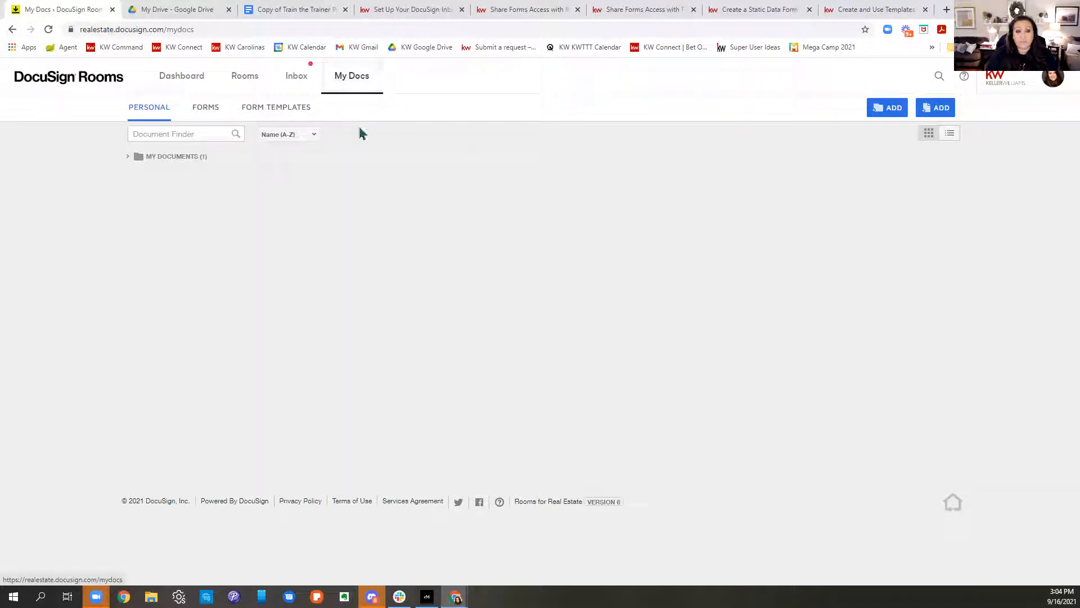
click(292, 119)
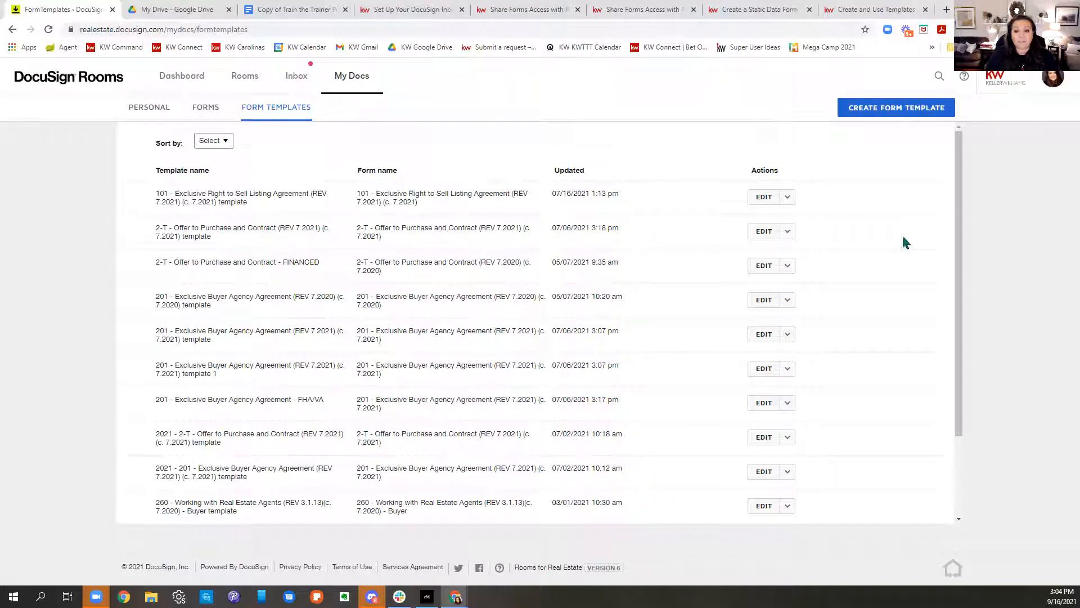
Step: Start a new form template and try the KWRE Buyer Forms group as the source
click(907, 115)
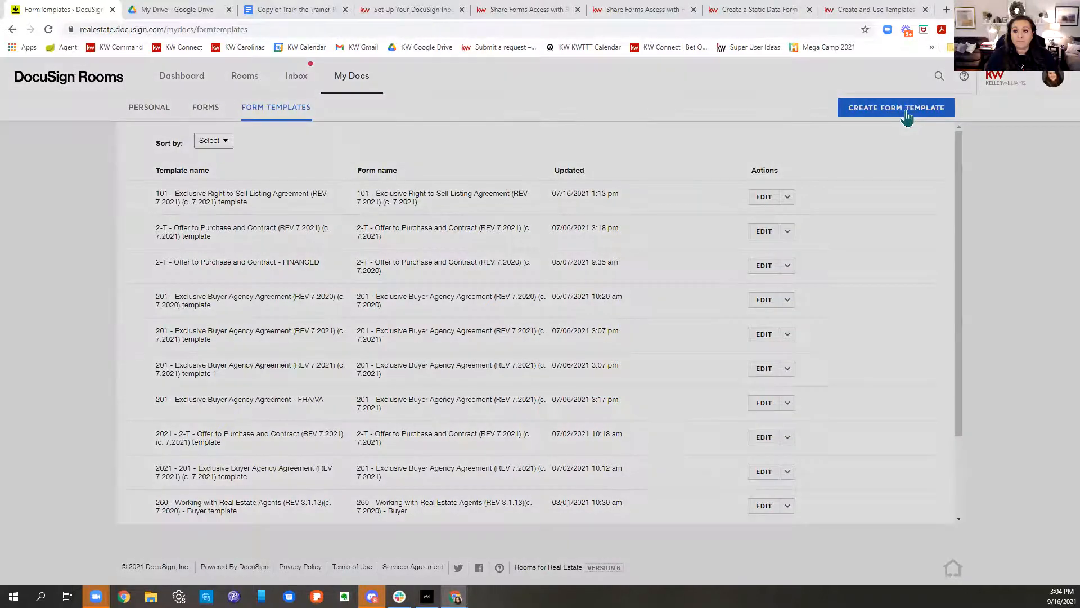
click(907, 115)
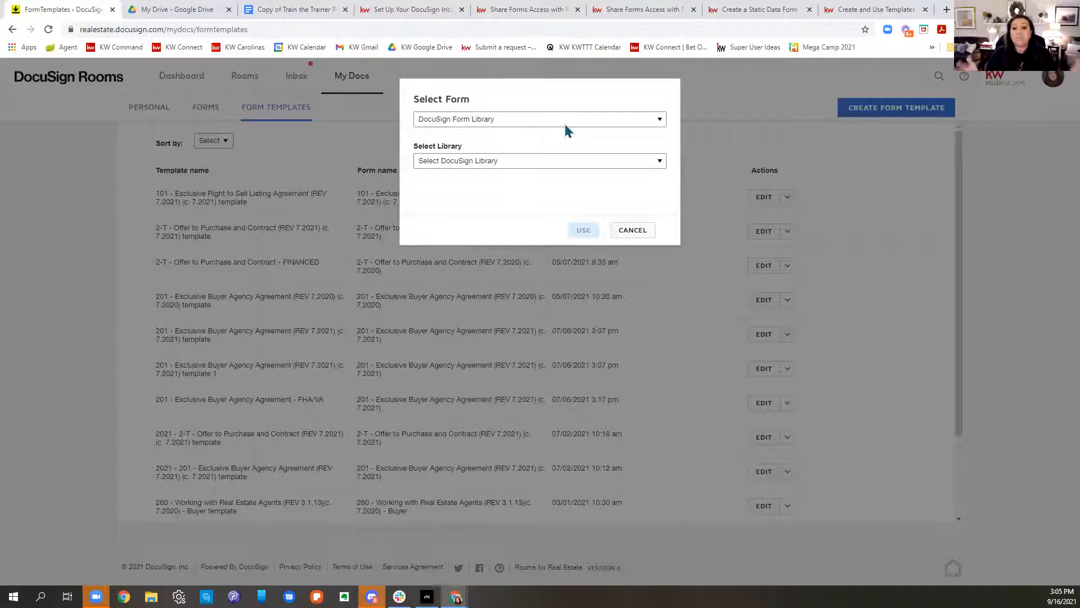
click(451, 120)
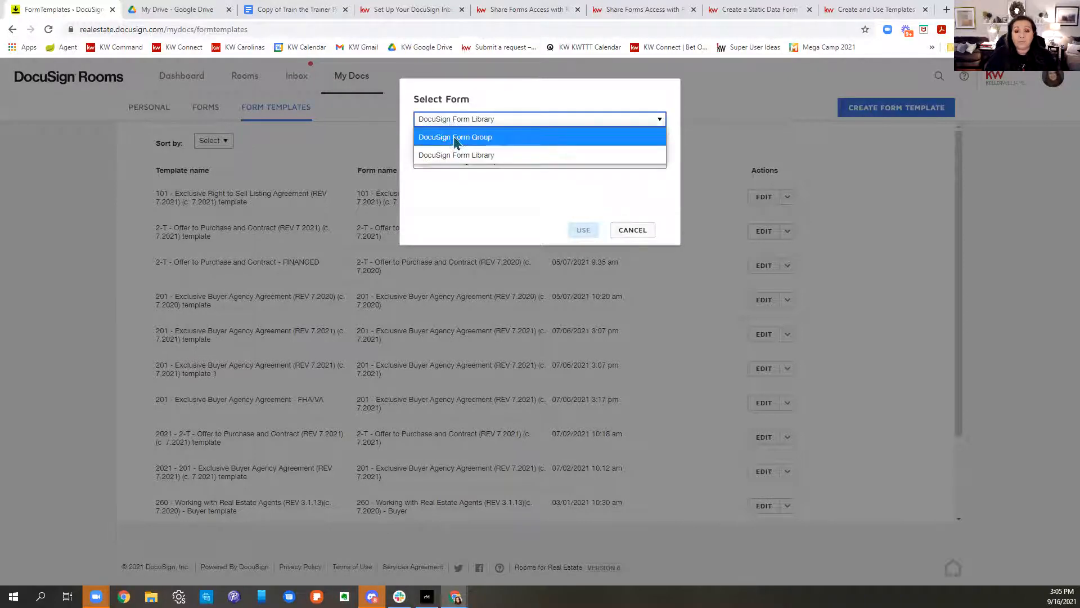
click(454, 139)
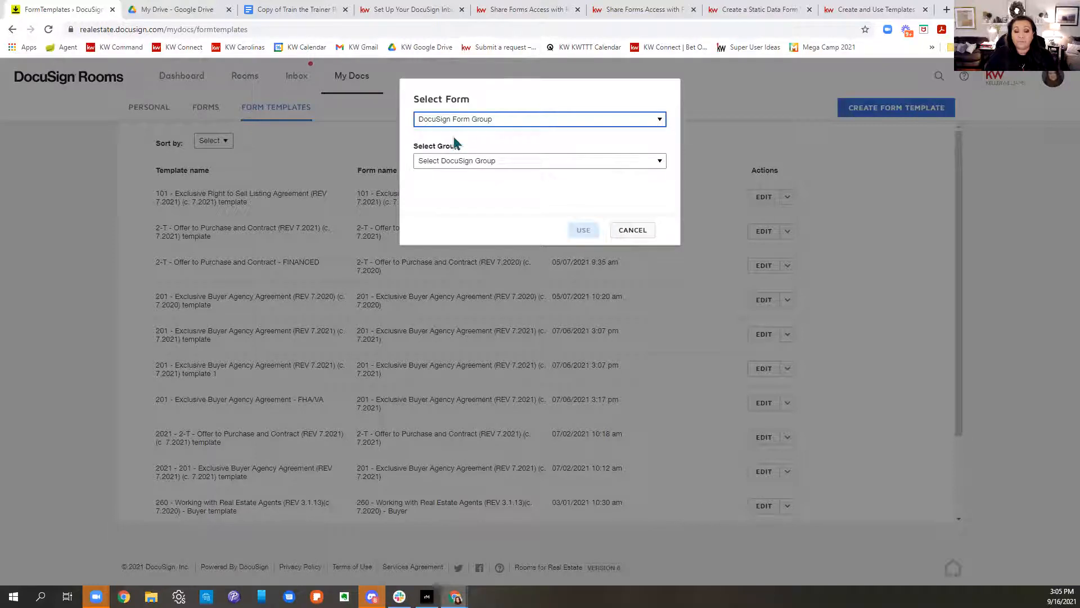
click(457, 161)
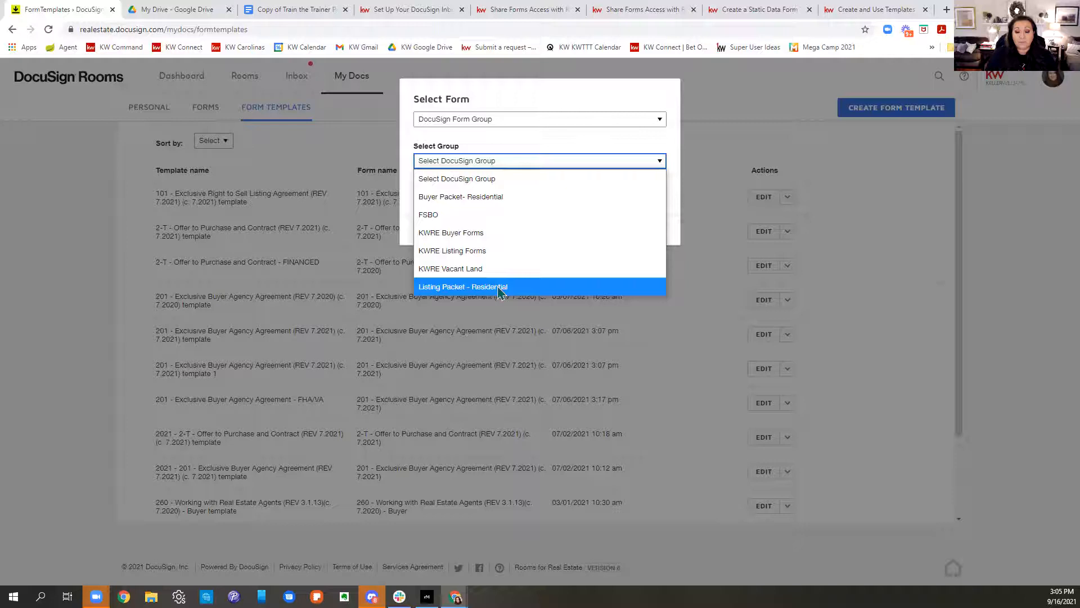
click(480, 233)
Step: Switch the form source to DocuSign Form Library and list its available libraries
click(479, 119)
click(453, 151)
click(461, 161)
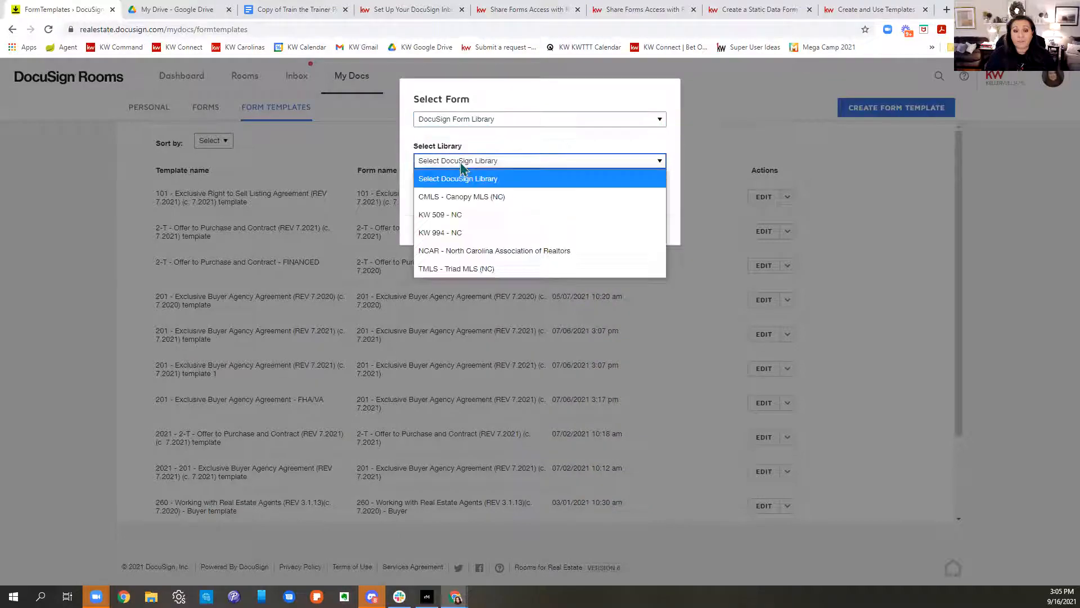
Step: In the NCAR library, find 'buyer agency' and use 201 - Exclusive Buyer Agency Agreement
click(486, 251)
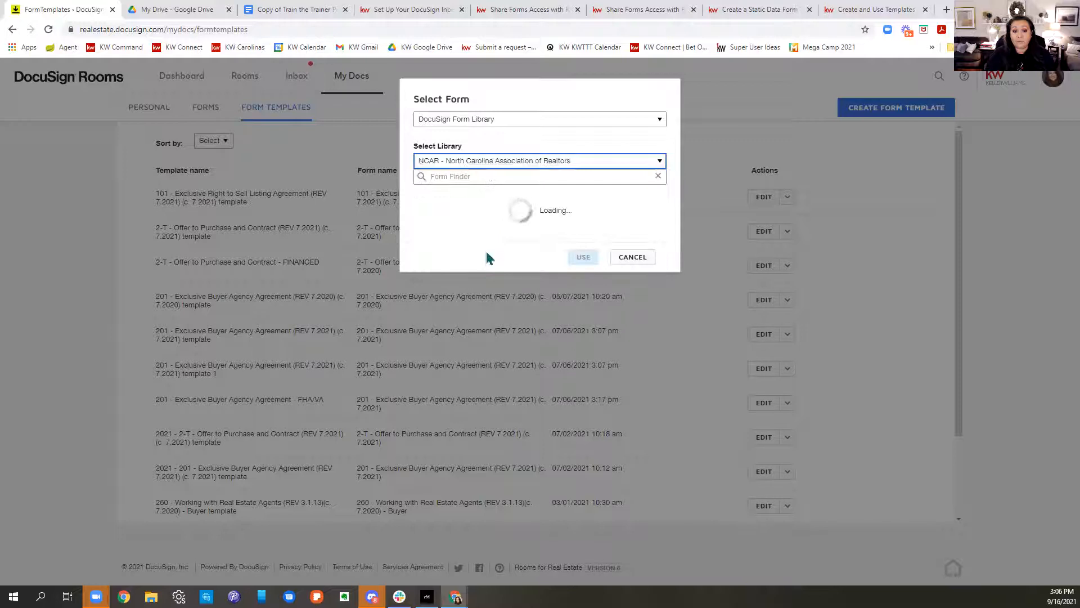
scroll(482, 255, down, 15)
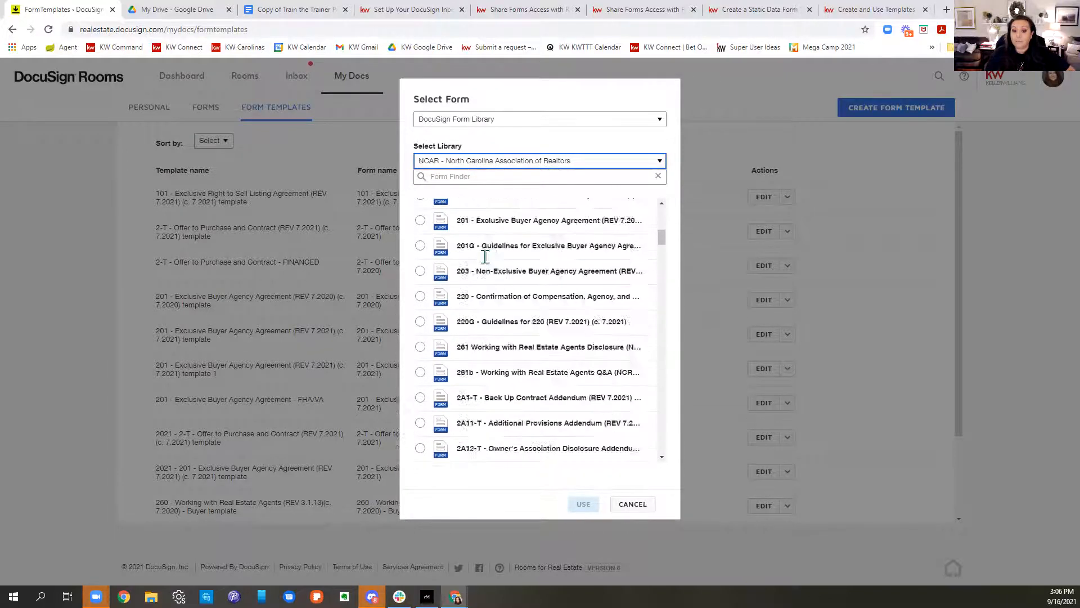
click(508, 177)
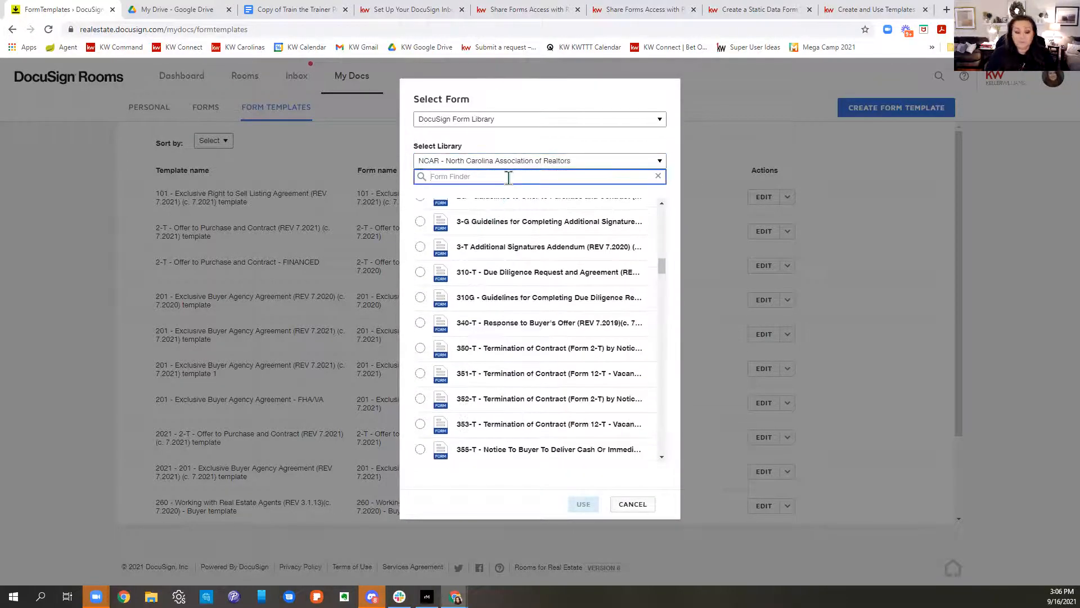
text(buyer ag)
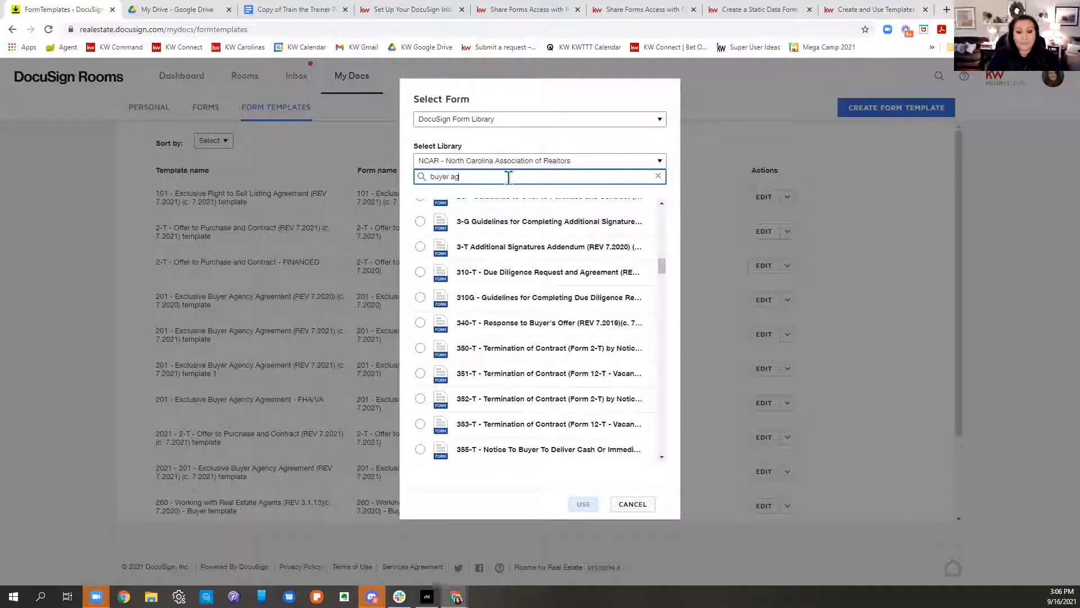
text(ency)
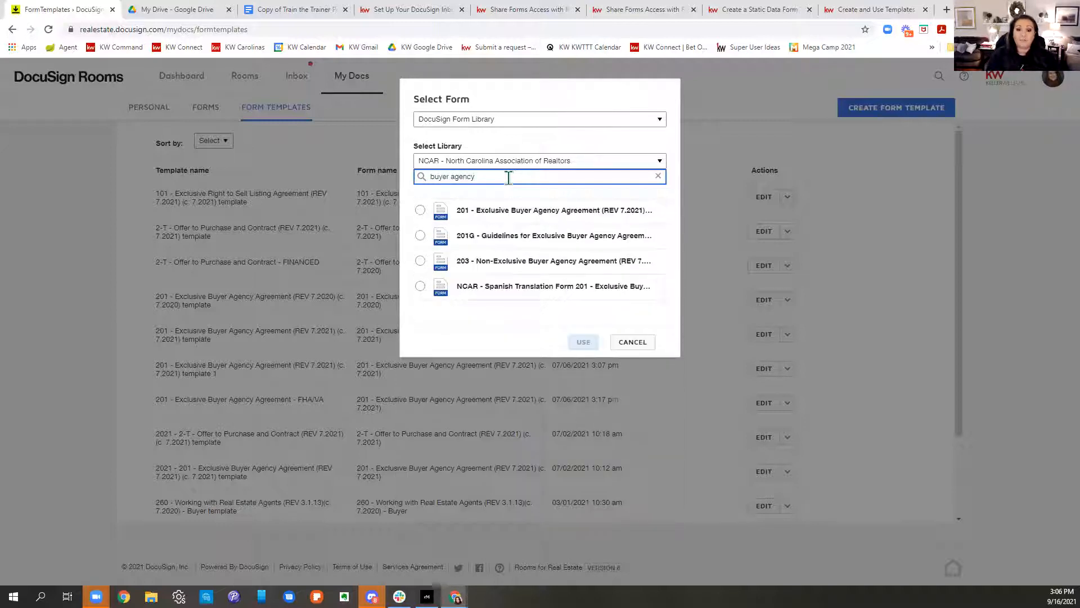
click(421, 211)
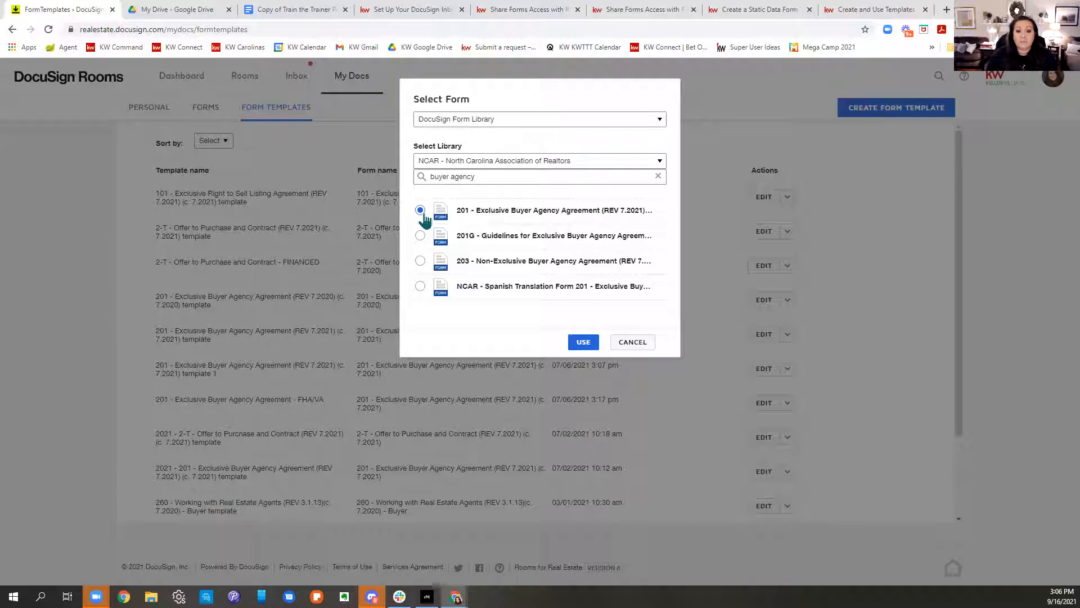
click(588, 345)
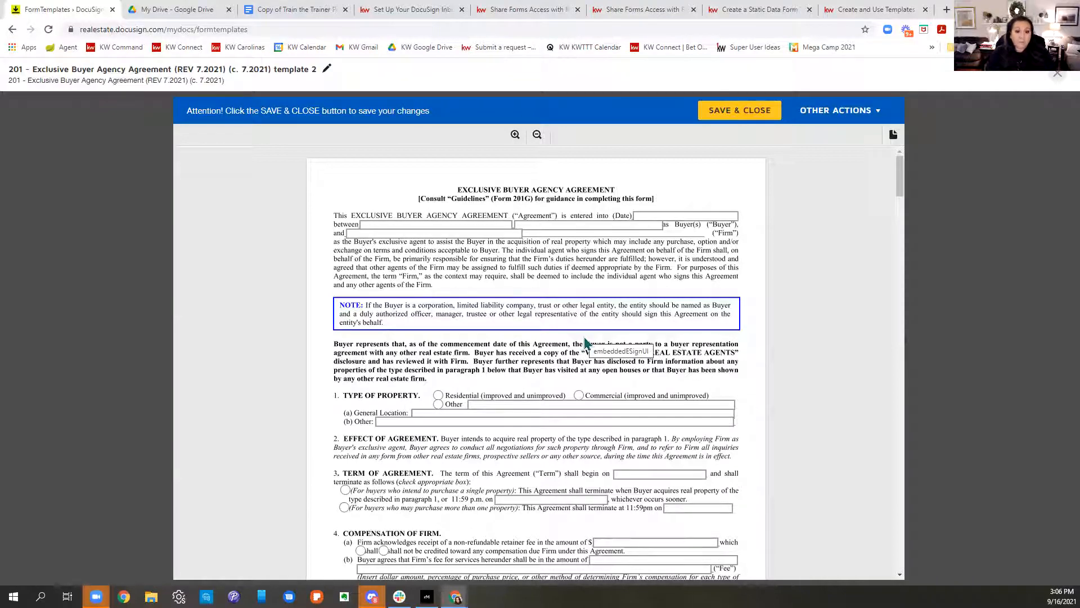
Step: Fill the firm as Keller Williams Realty Elite and select Residential property type
click(509, 233)
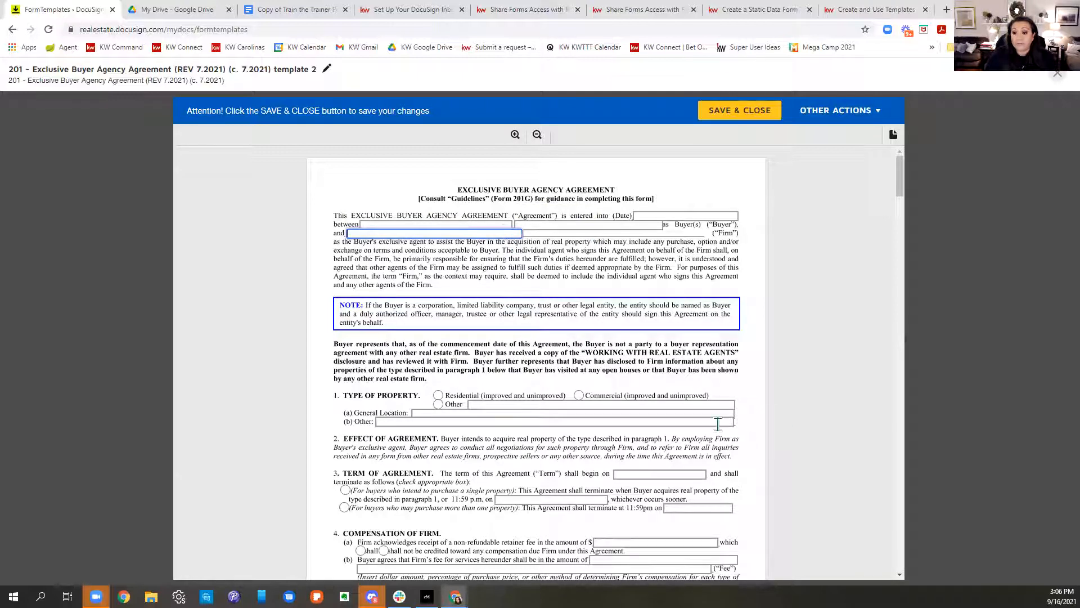
text(Keller )
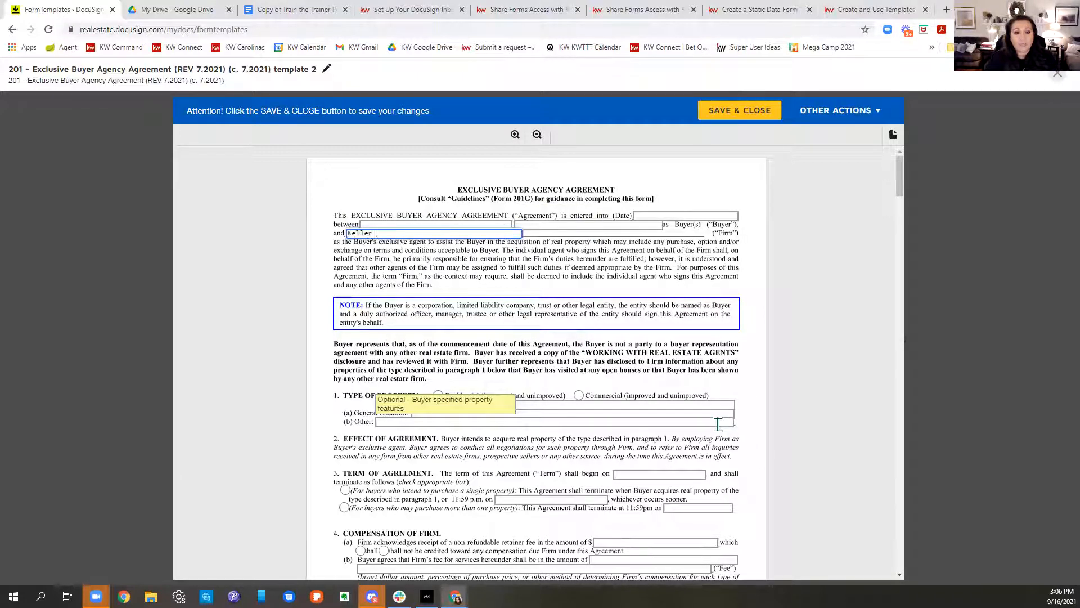
text(Williams )
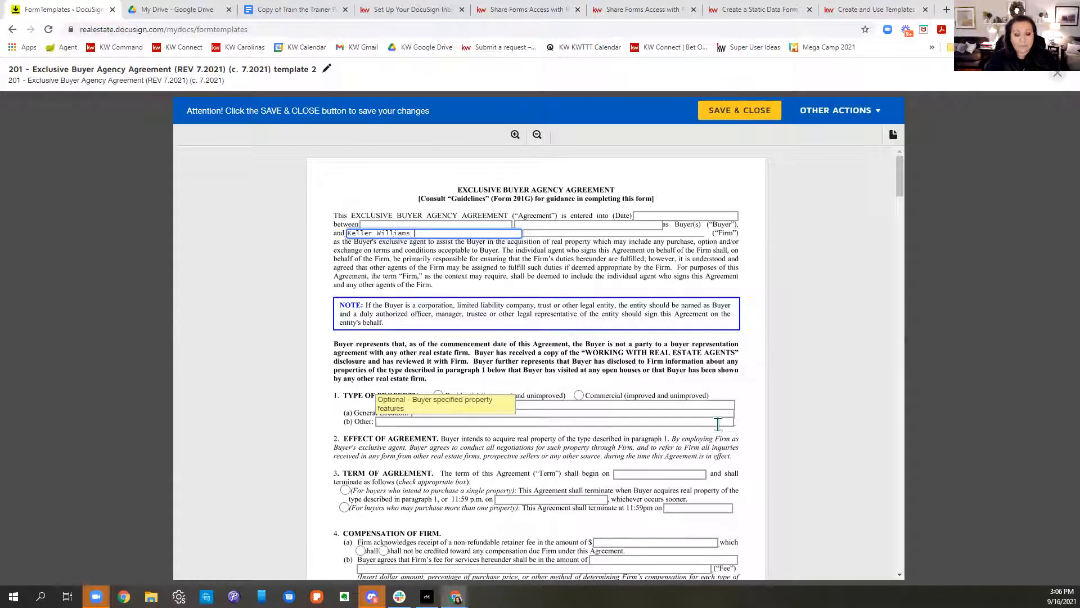
text(Realty Elite)
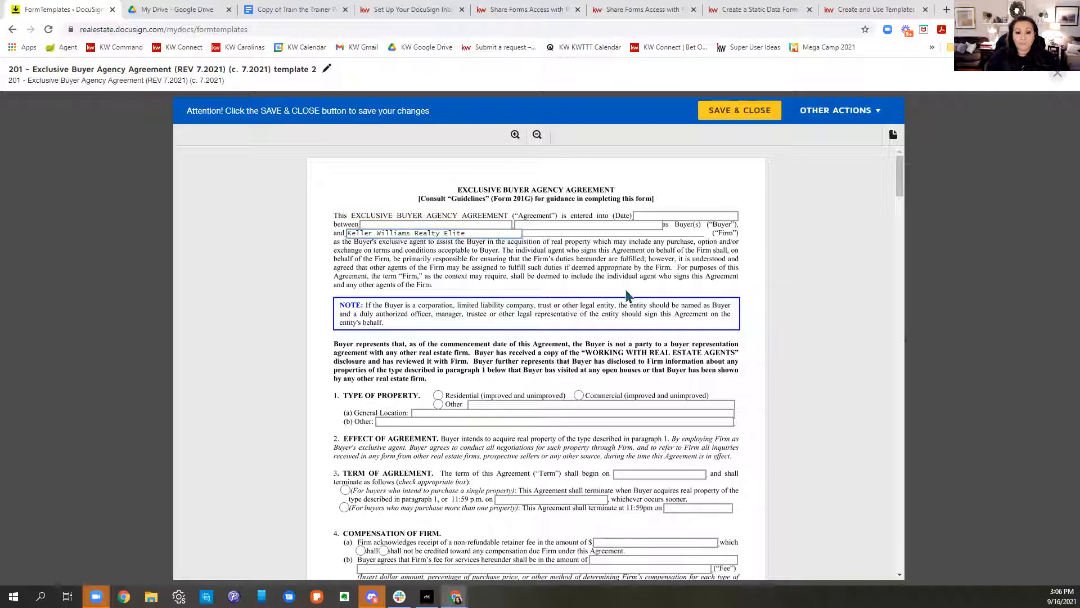
scroll(628, 297, down, 2)
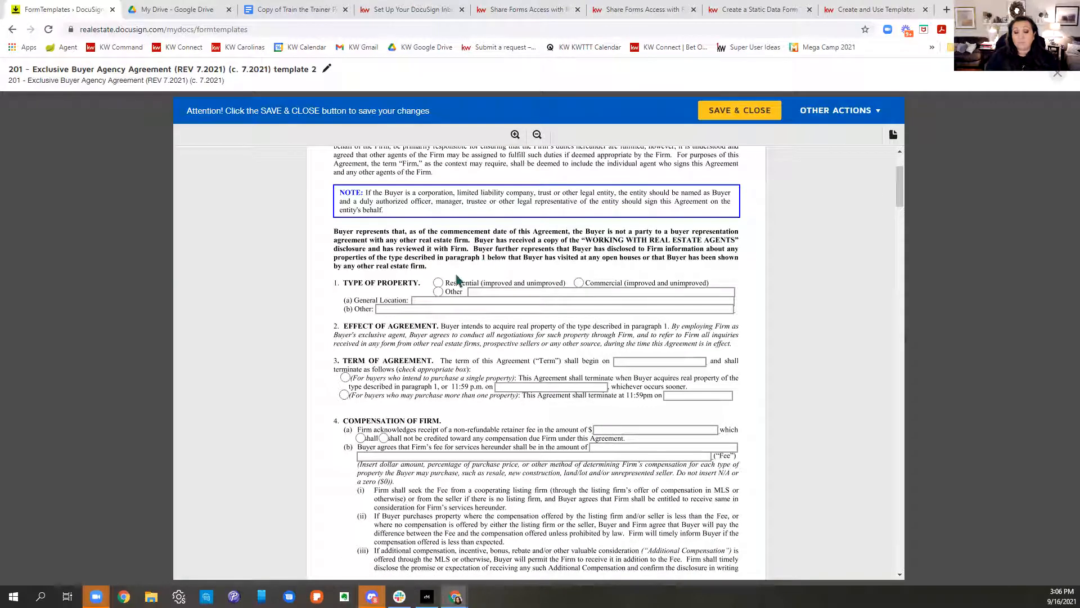
click(439, 283)
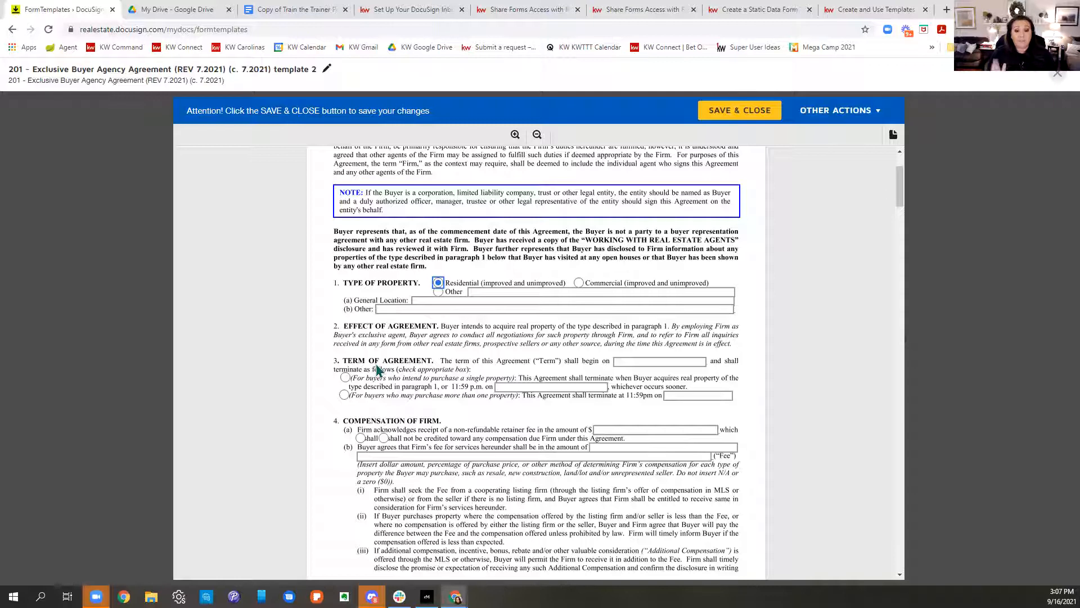
scroll(600, 368, down, 3)
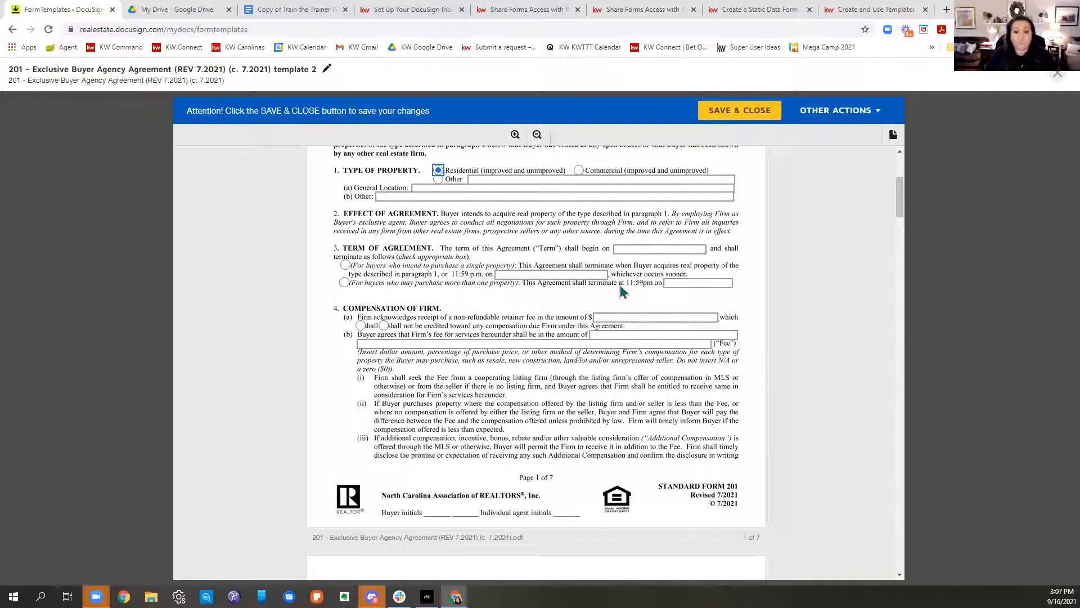
Step: Choose the single-property term and set the retainer fee to 0
click(345, 265)
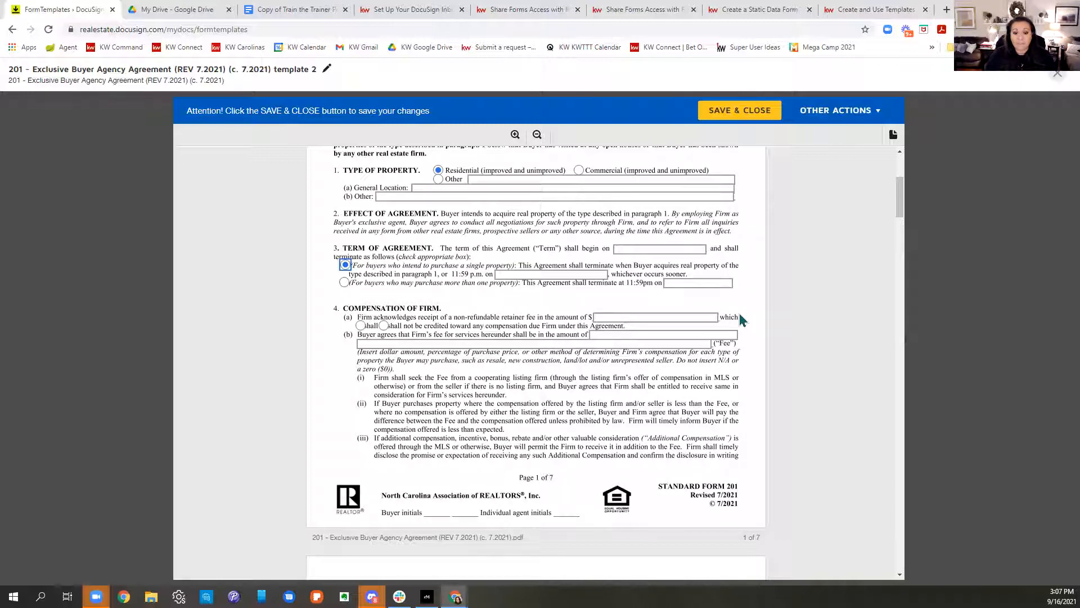
click(664, 316)
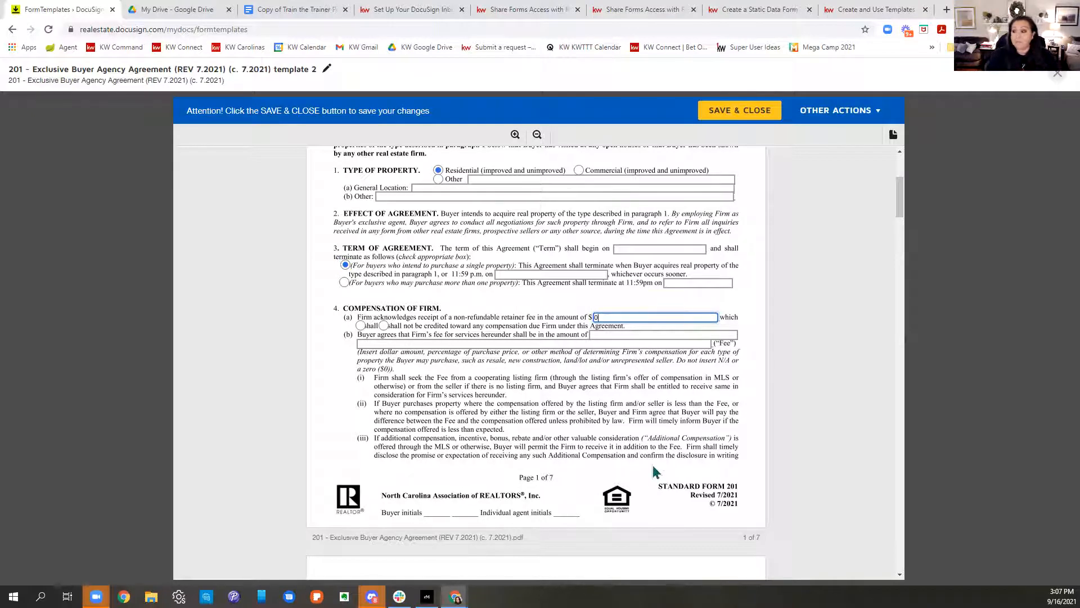
click(563, 384)
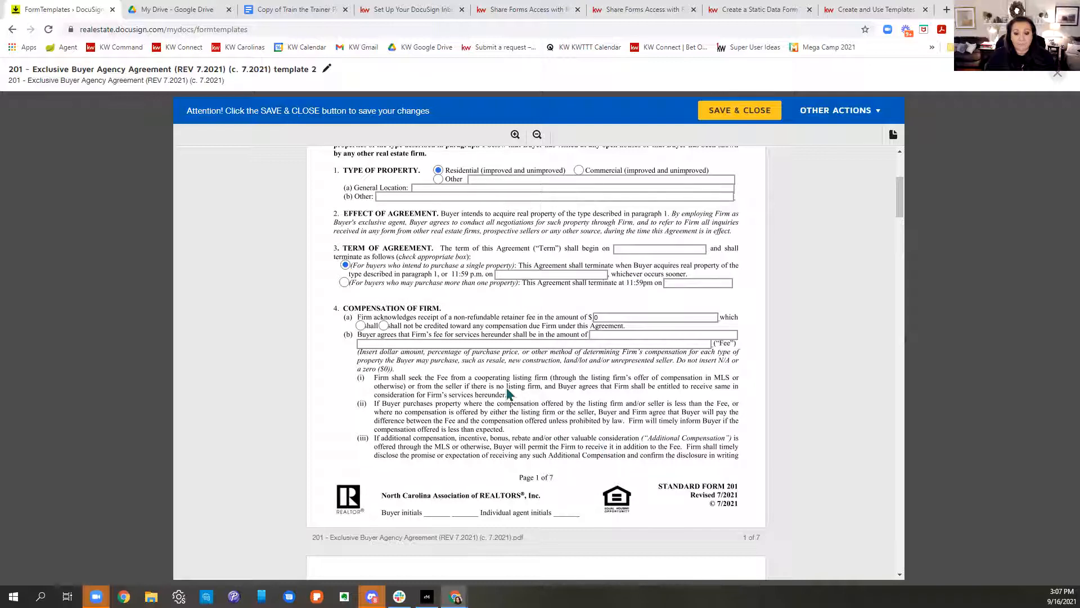
Step: Enter 4(b) fees: 3% resale, 2.5% new construction, 5% on land
click(641, 339)
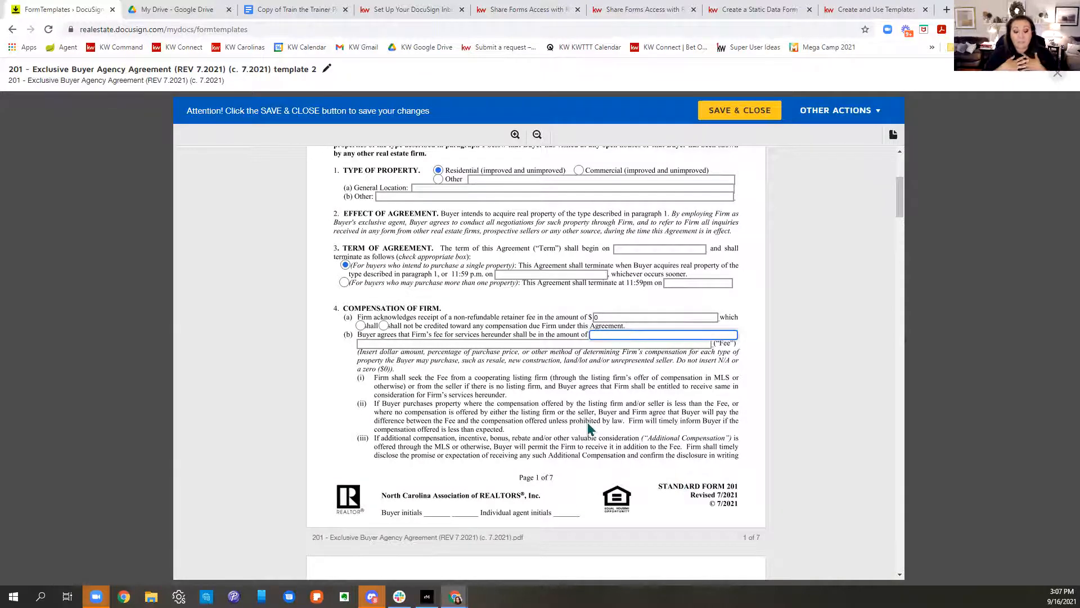
text(3)
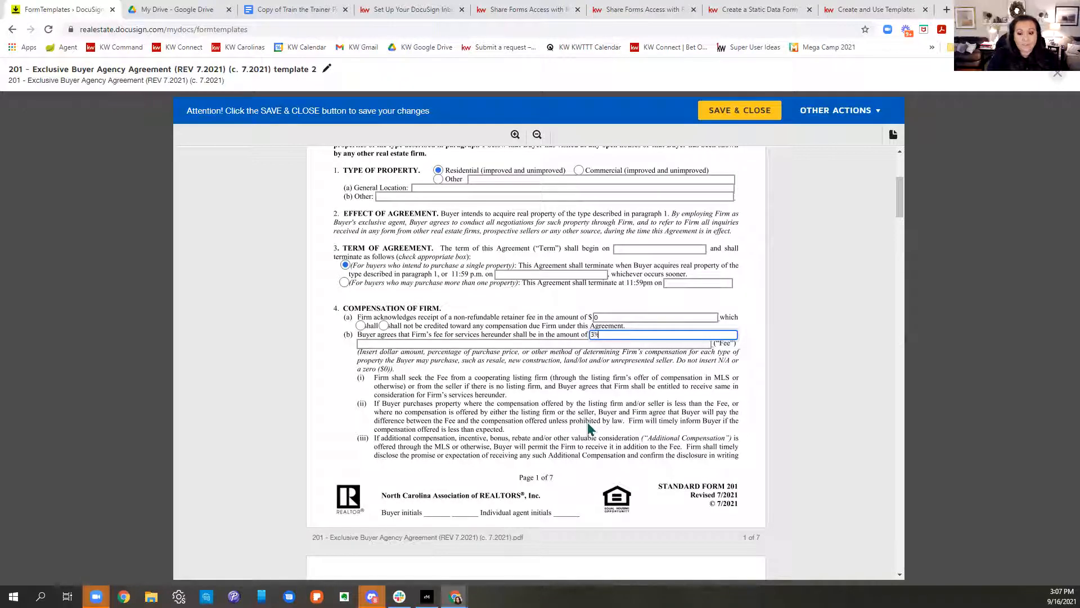
text(% of purchase price)
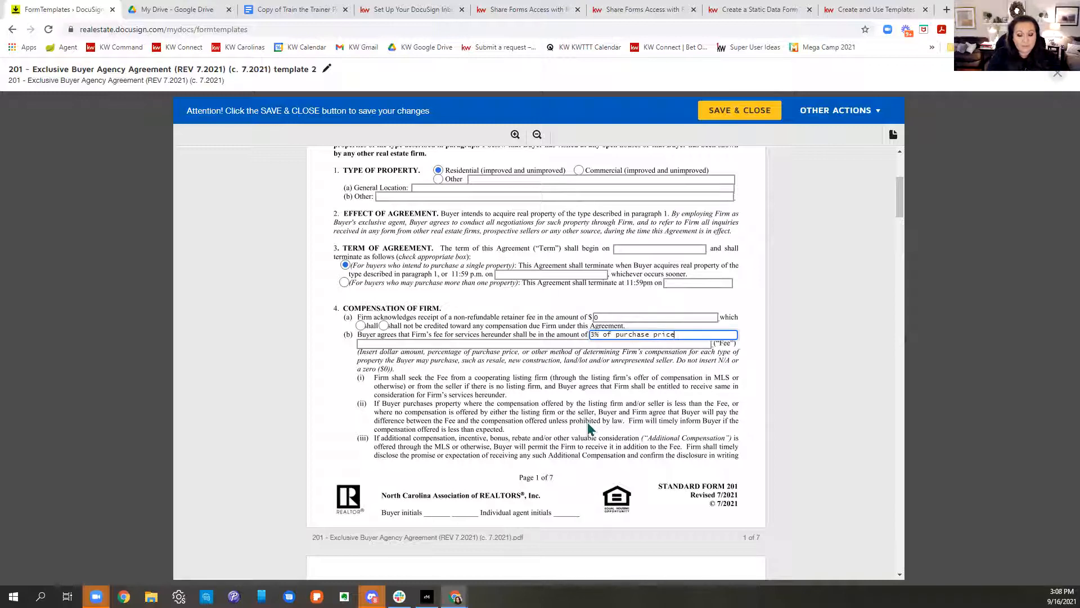
text( on resale)
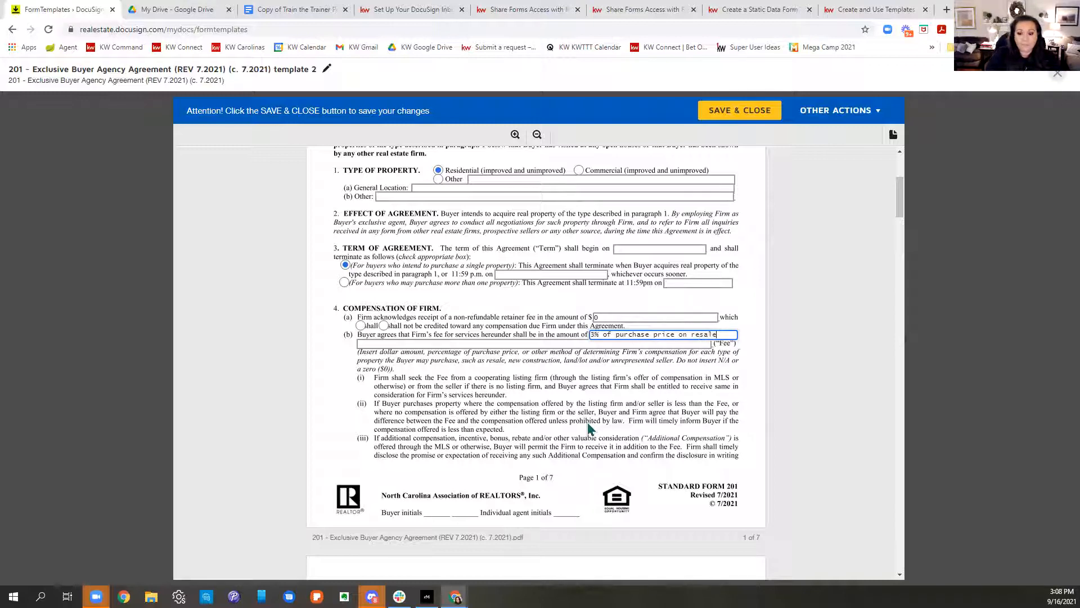
click(499, 341)
click(499, 341)
text(2.5%)
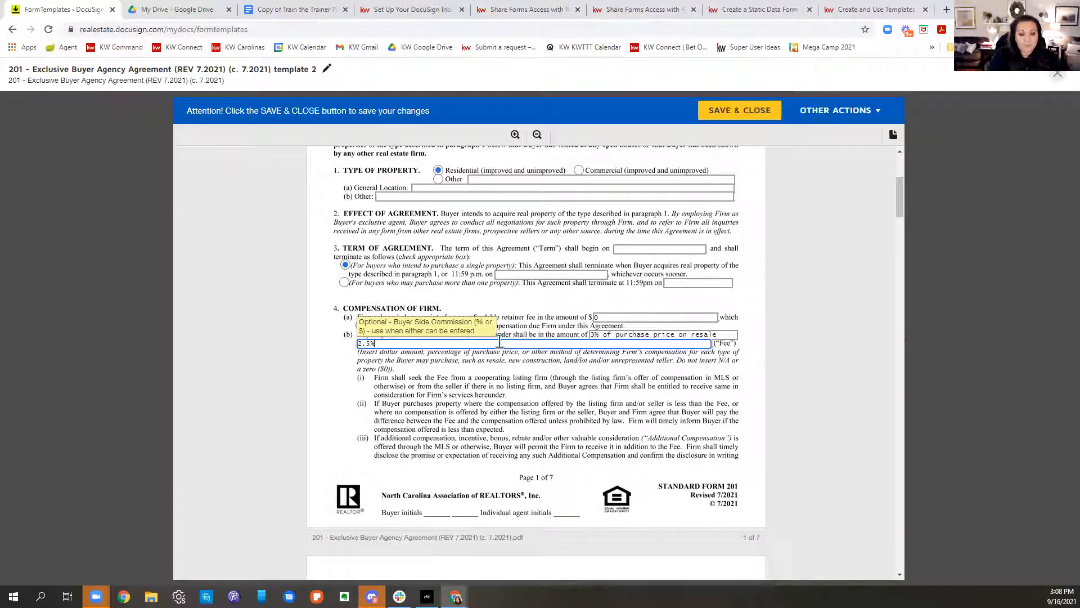
text( on purchase price of n)
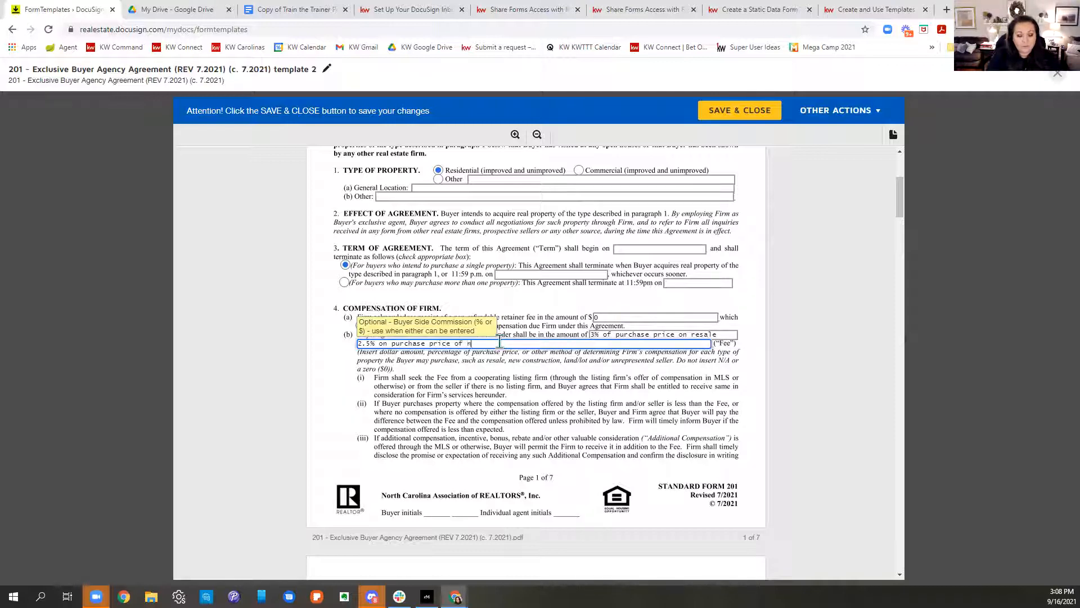
text(ew construction)
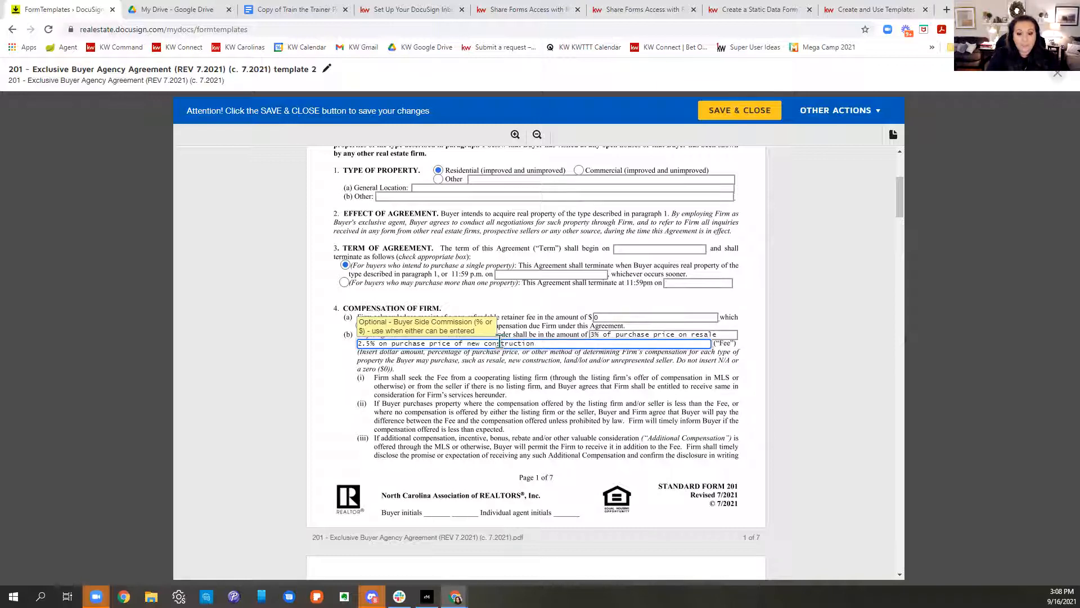
text(, 5% of purchase on land)
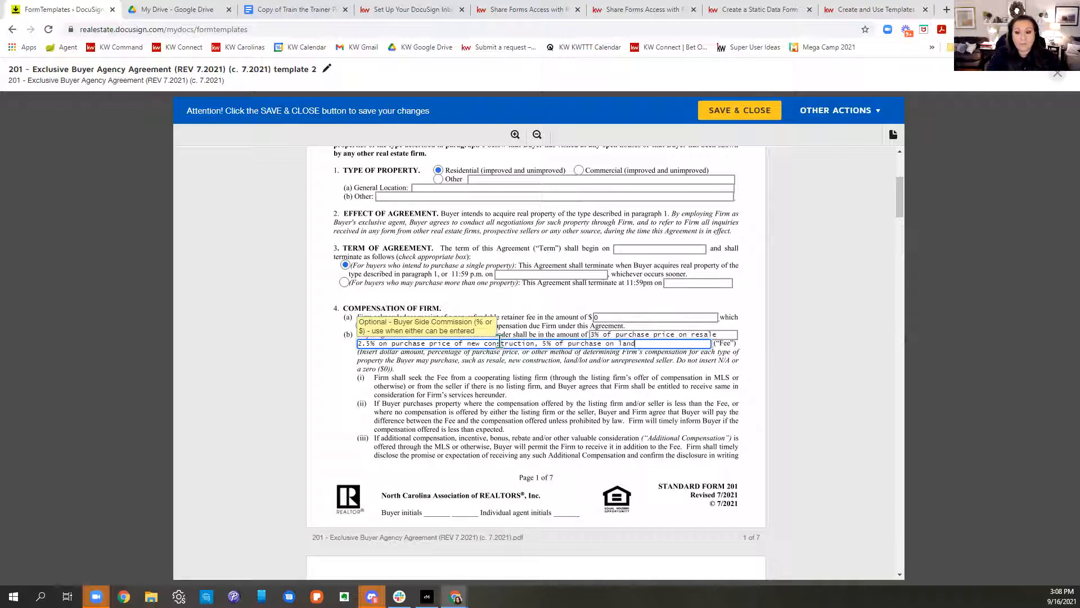
click(712, 471)
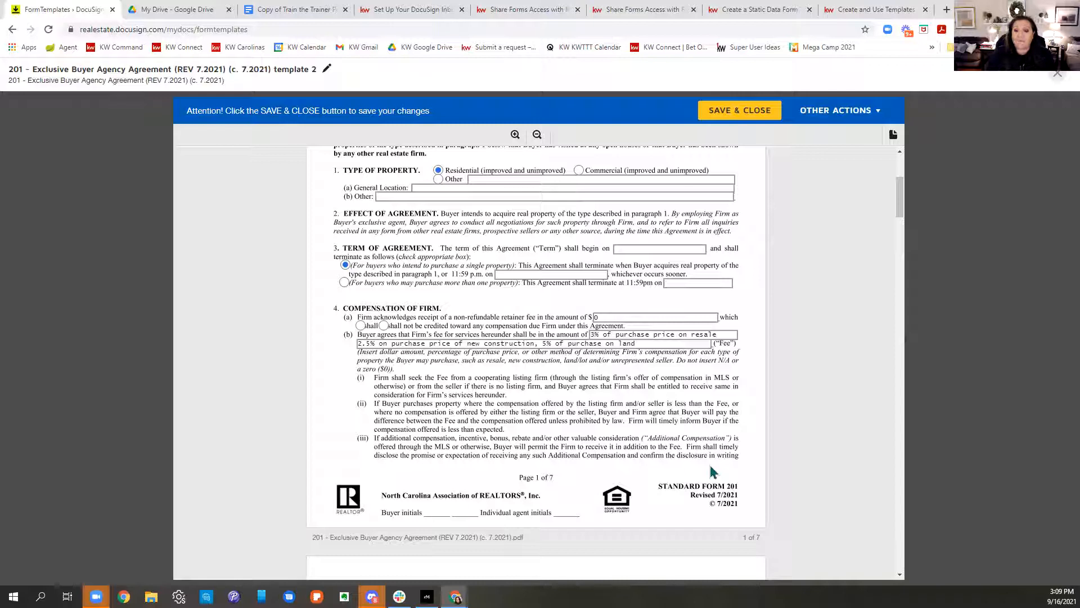
Step: Set the 4(c)(ii) protection period to 45 days, then review pages 2–3
scroll(684, 403, down, 6)
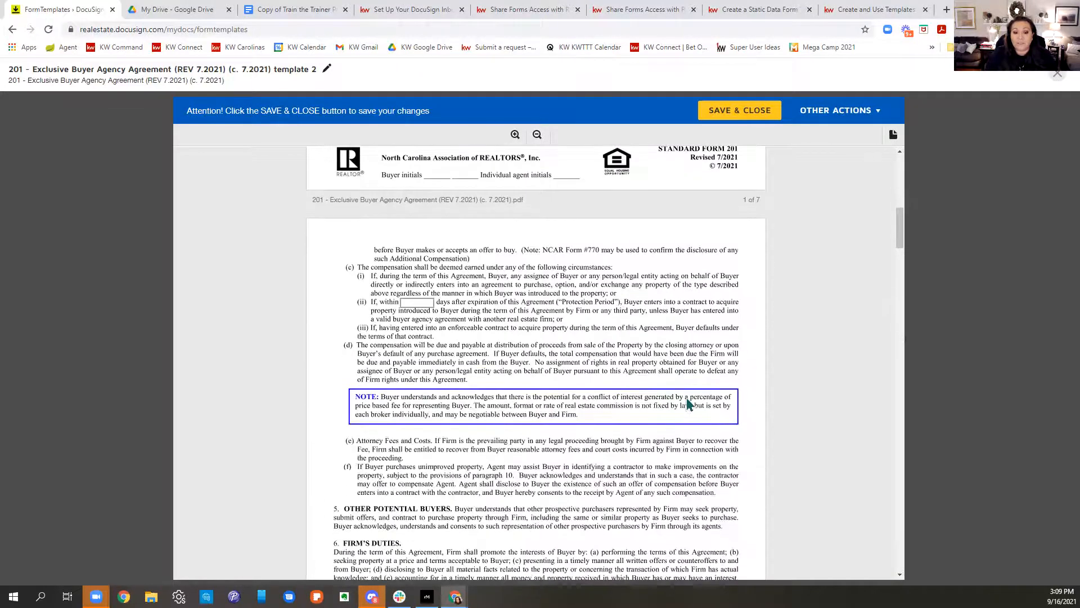
click(422, 302)
text(45)
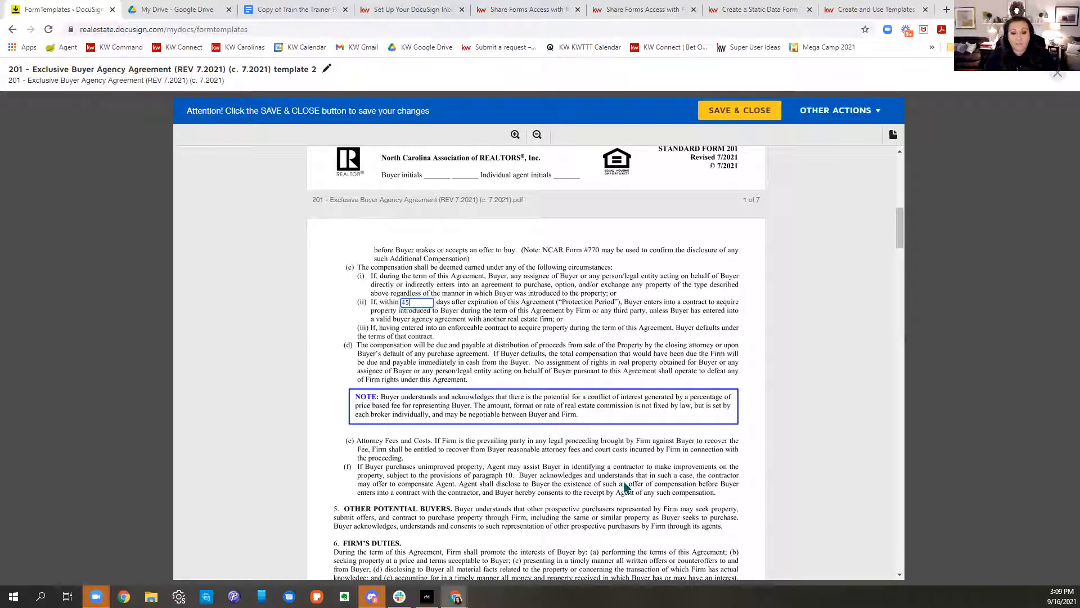
click(554, 394)
scroll(598, 414, down, 2)
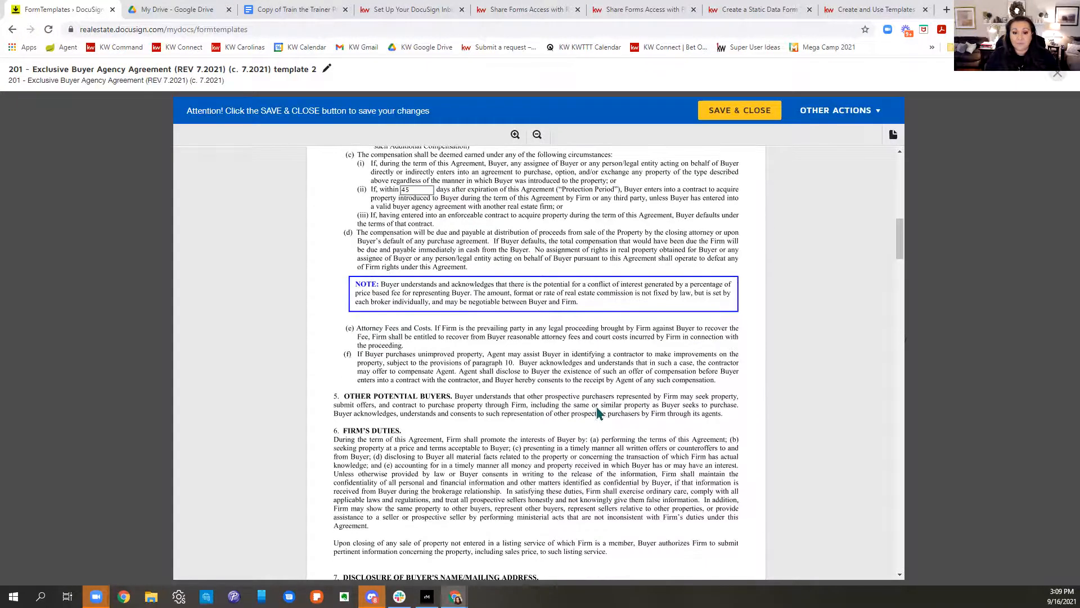
scroll(598, 414, down, 7)
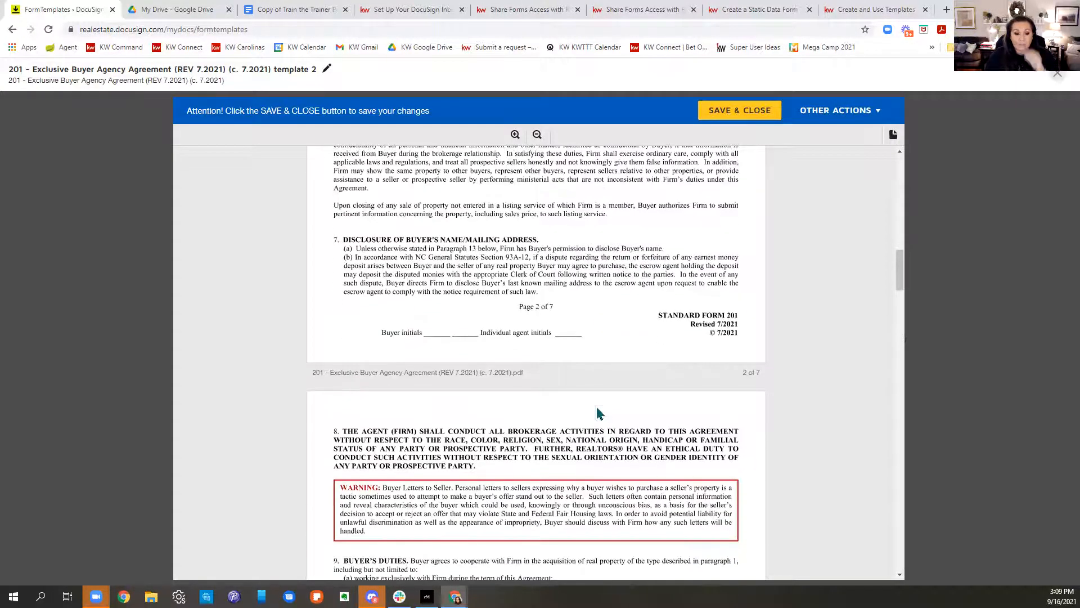
scroll(617, 419, down, 6)
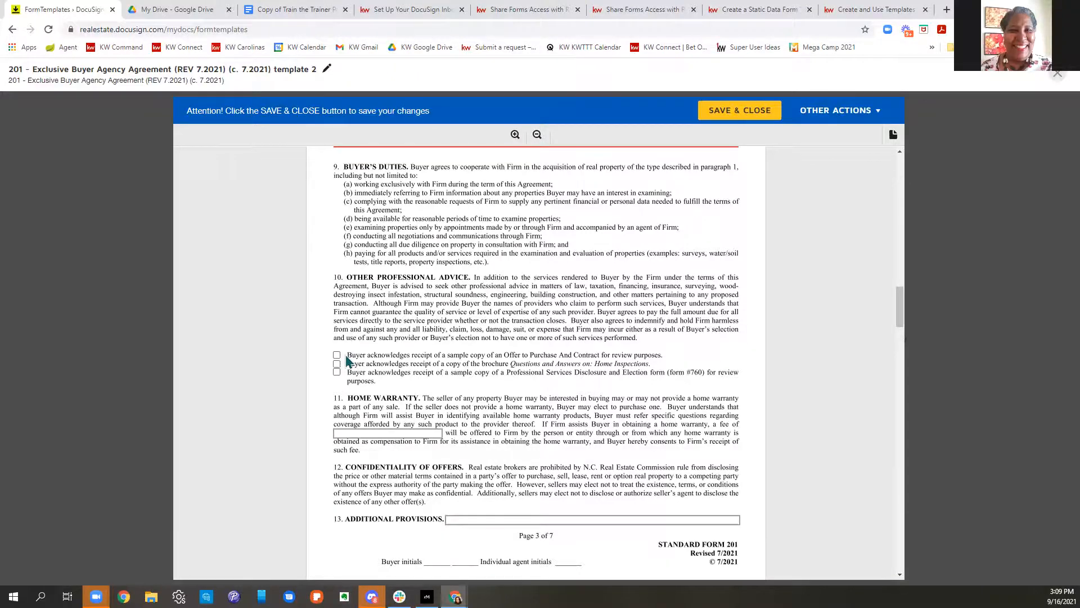
scroll(347, 360, up, 10)
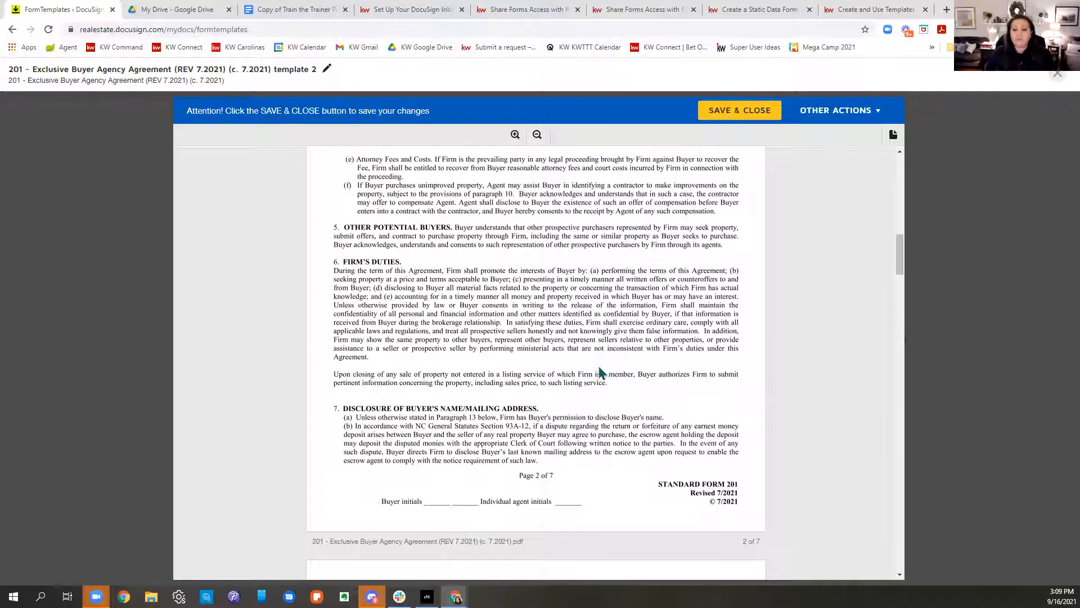
scroll(598, 366, down, 1)
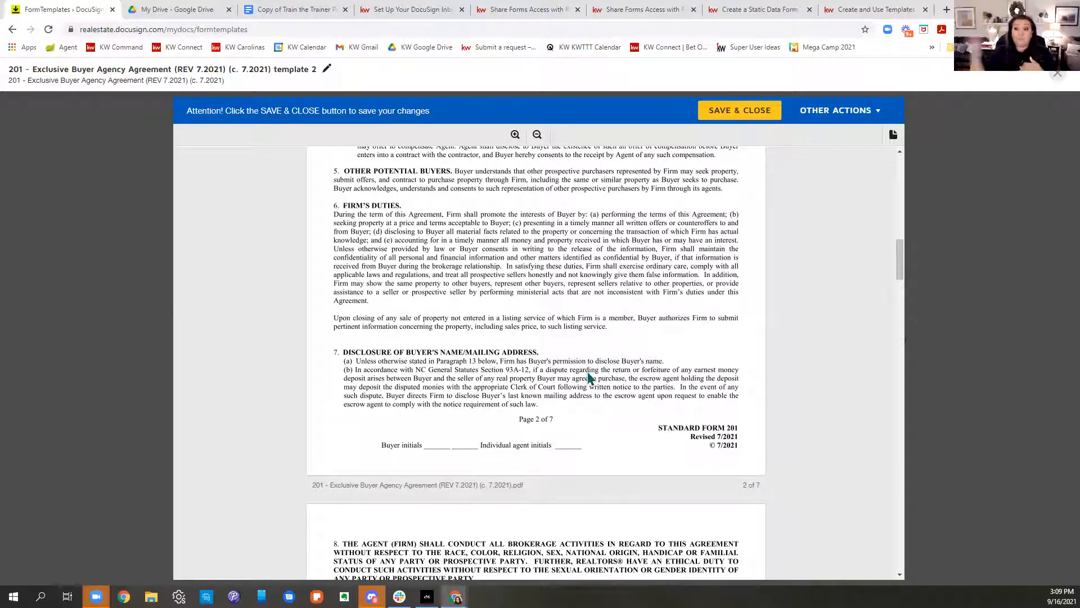
scroll(591, 379, down, 4)
scroll(596, 378, down, 6)
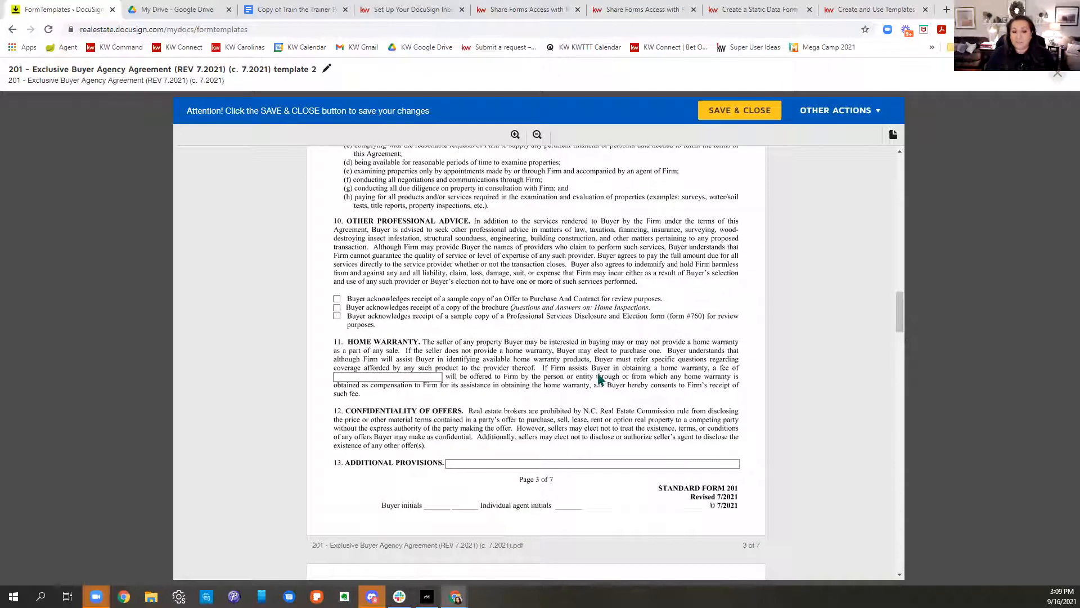
Step: Tick the paragraph 10 receipt acknowledgements and enter n/a as the home warranty fee
click(336, 308)
click(336, 316)
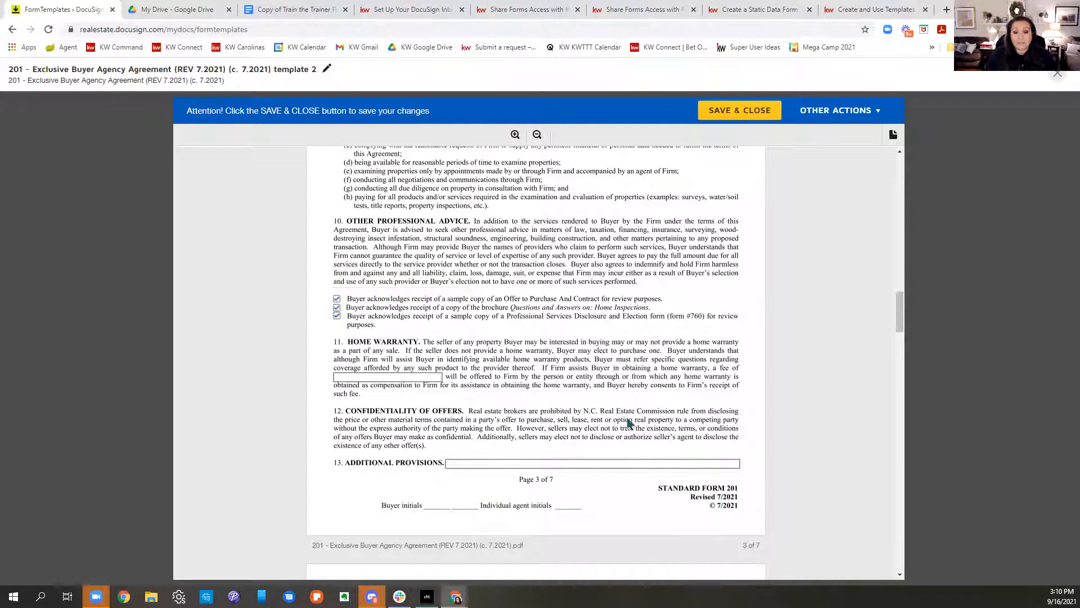
click(353, 377)
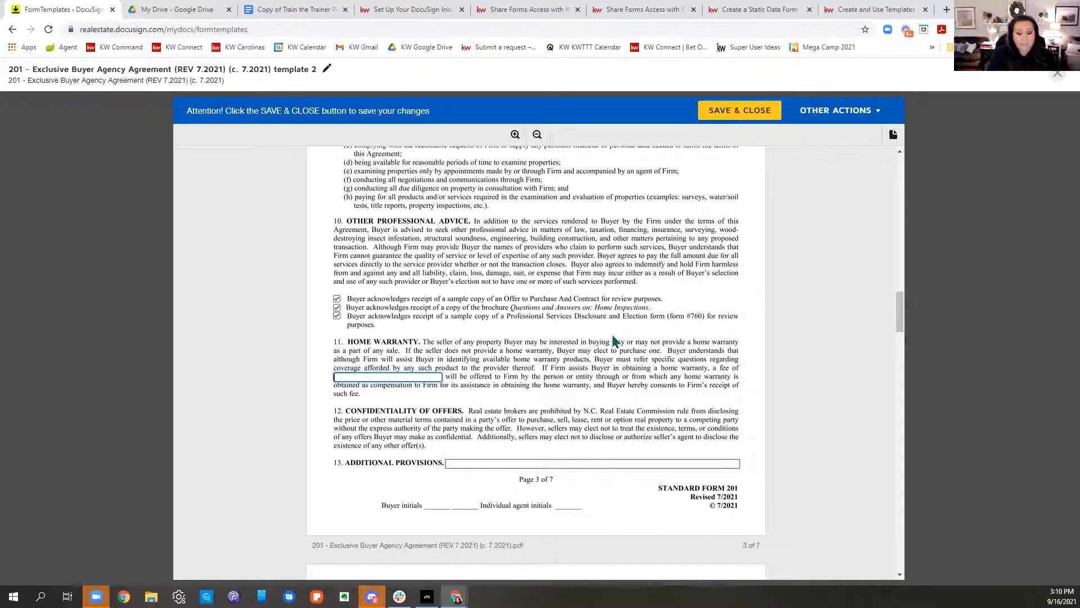
text(n/a)
click(578, 367)
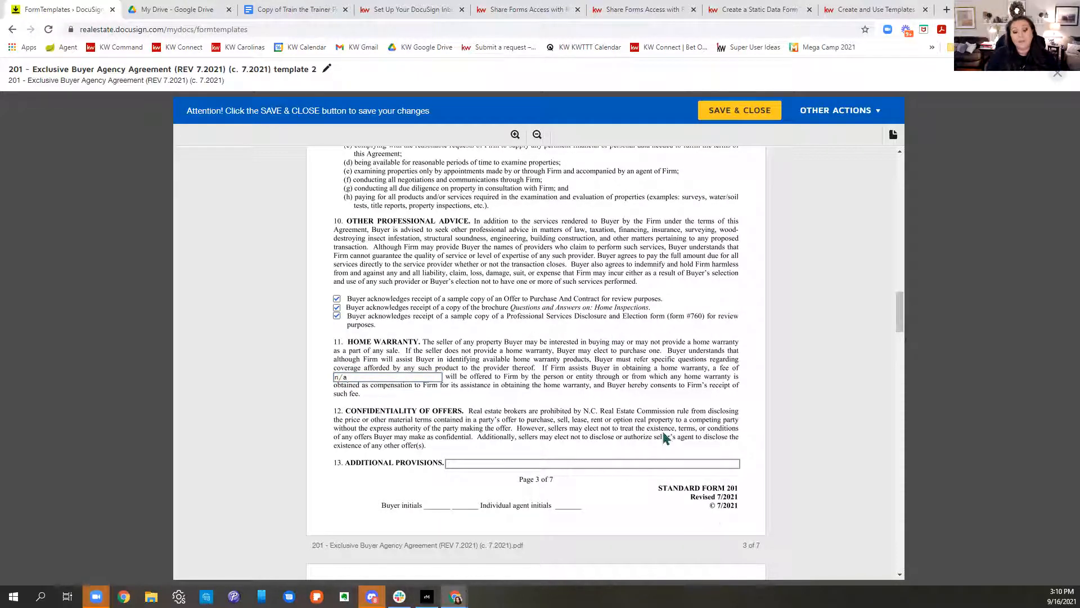
scroll(664, 432, down, 5)
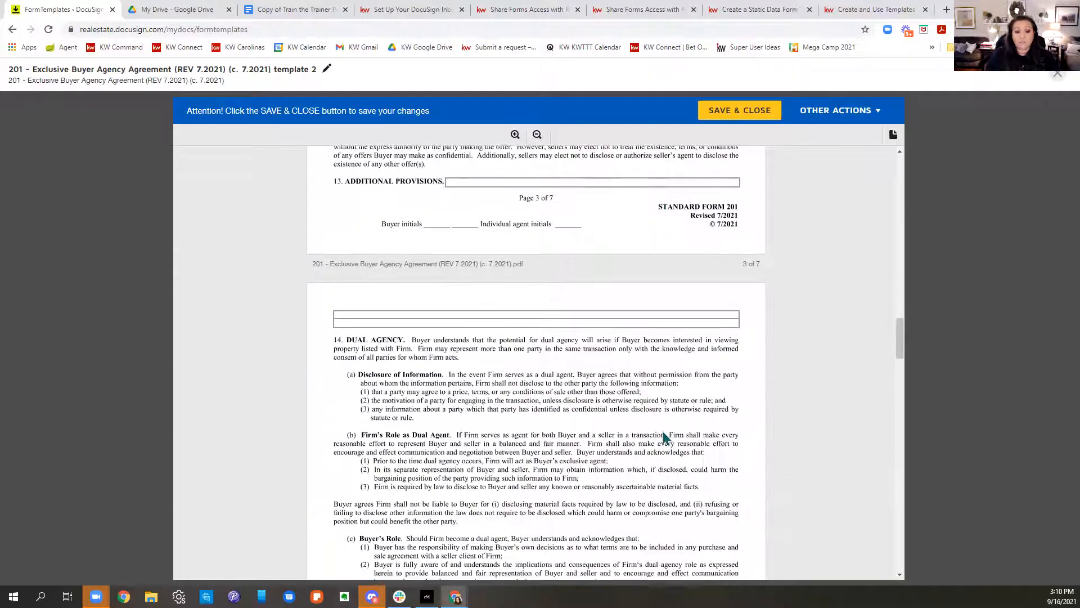
scroll(664, 437, down, 6)
scroll(664, 436, down, 6)
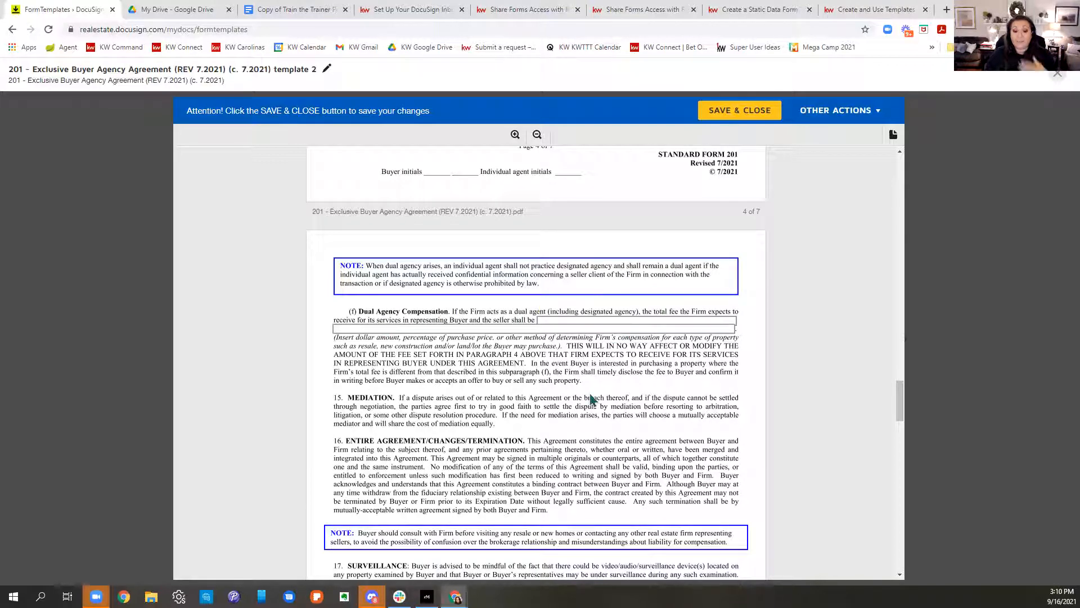
Step: On page 6, enter the firm's license number and firm phone number
scroll(591, 400, down, 7)
scroll(591, 400, down, 10)
scroll(600, 383, down, 1)
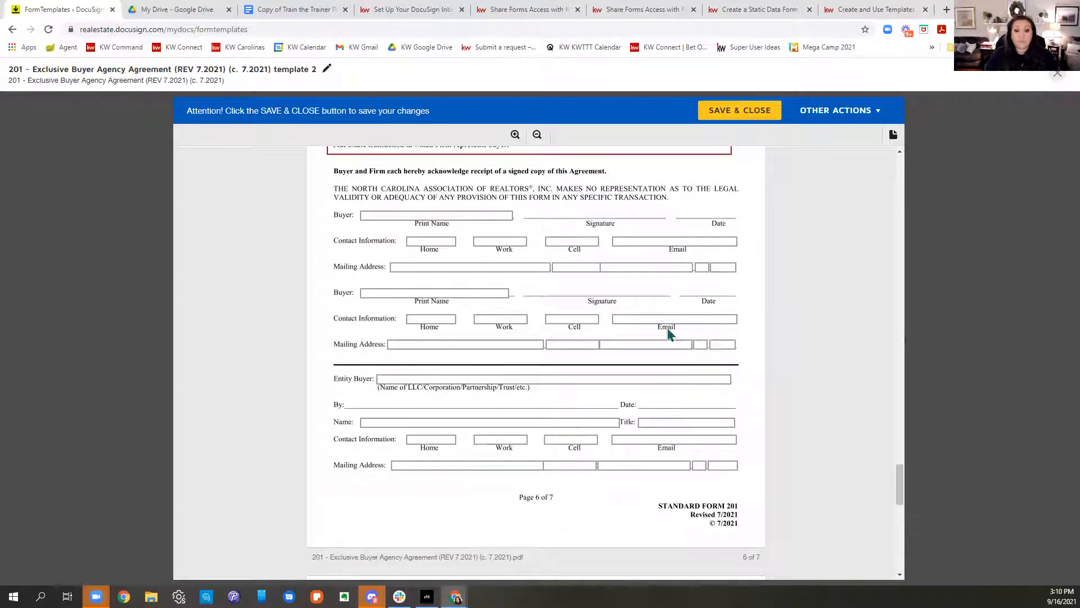
scroll(668, 332, down, 5)
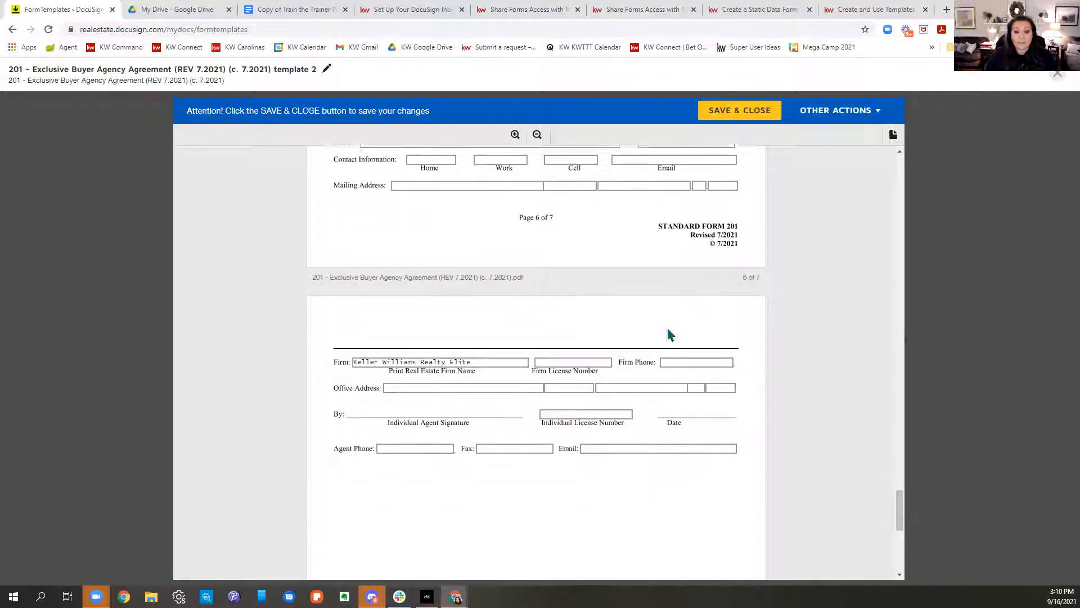
scroll(641, 388, down, 1)
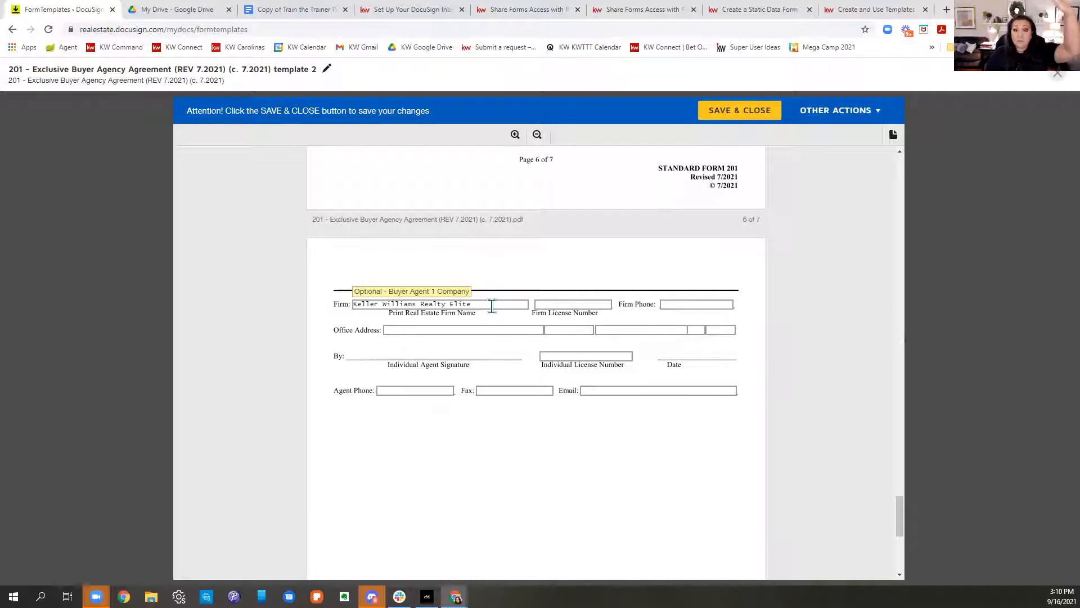
click(549, 304)
text(c26144)
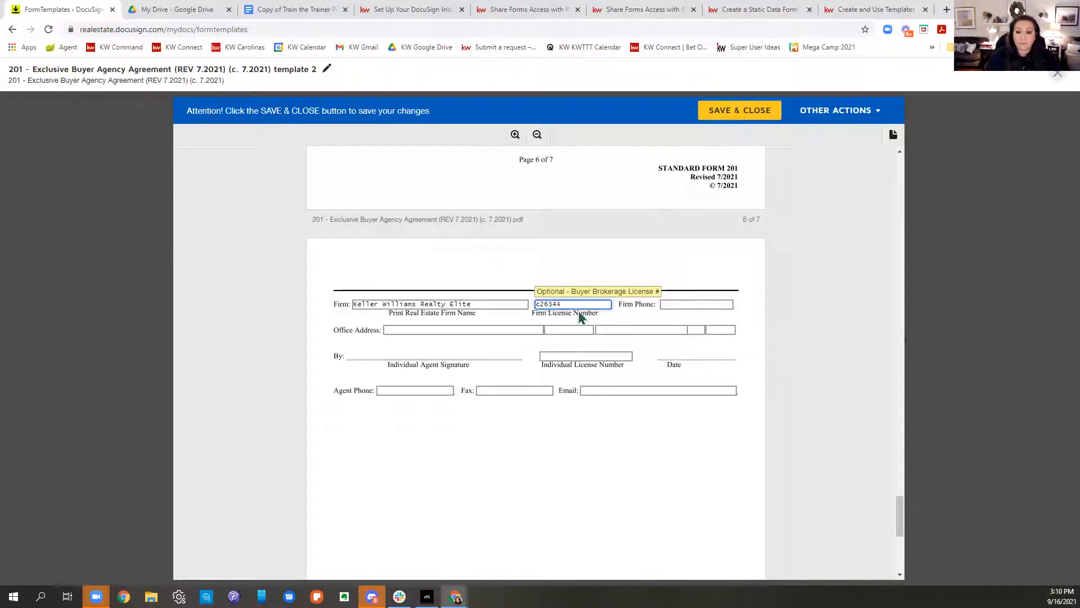
click(667, 304)
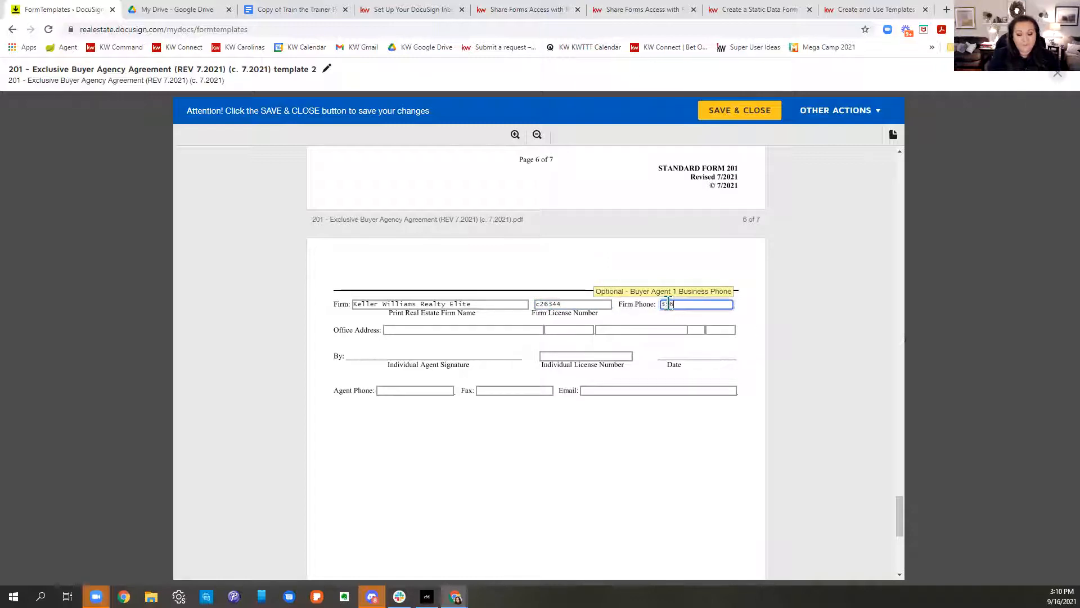
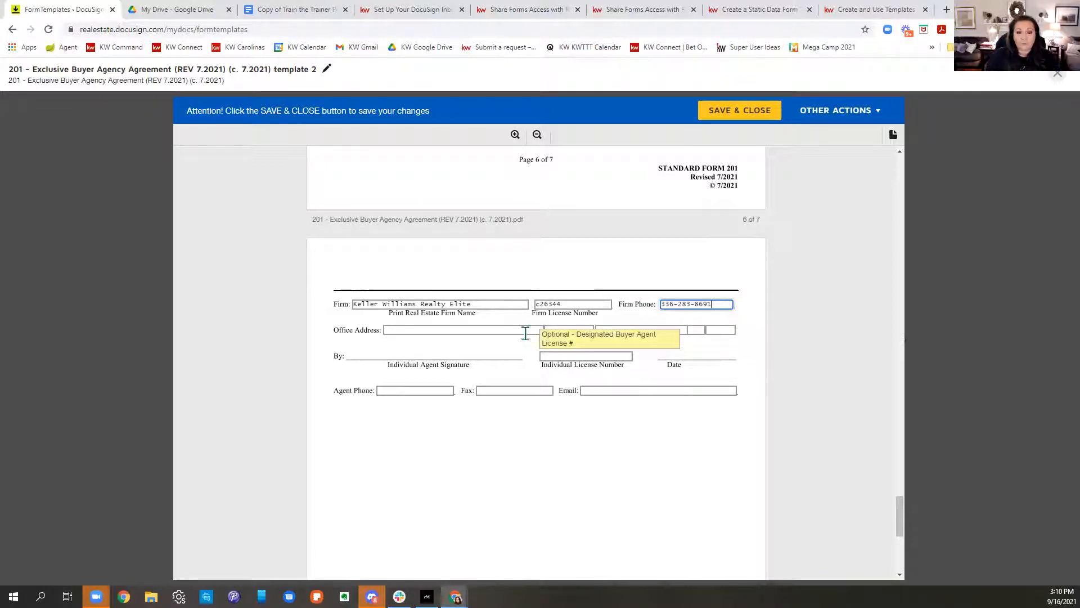
click(610, 76)
Step: Fill in the office street address, suite line, city, state and ZIP code
click(405, 330)
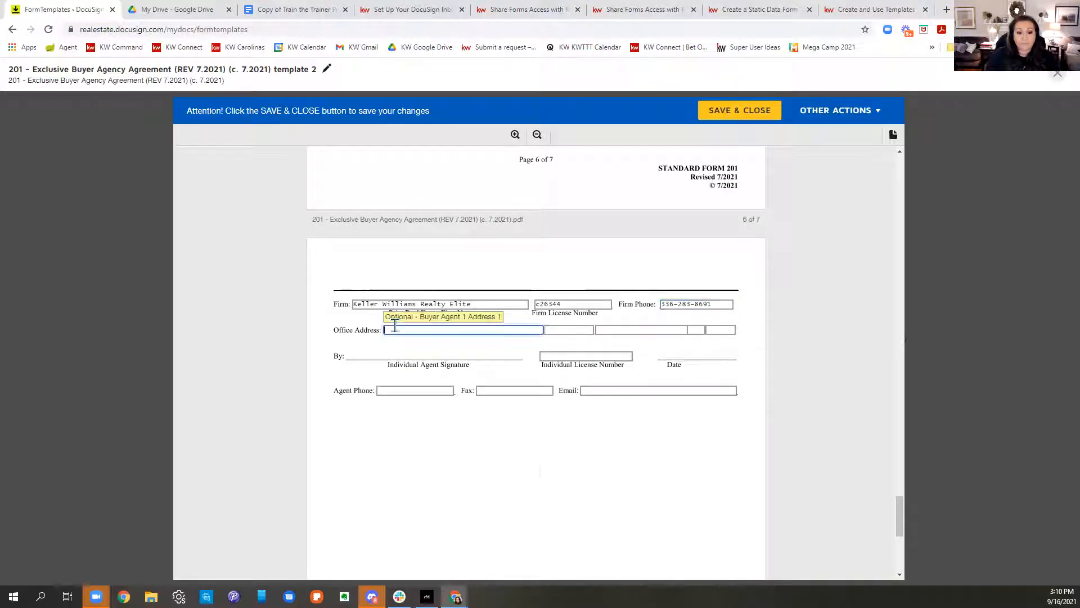
text(80 Cha)
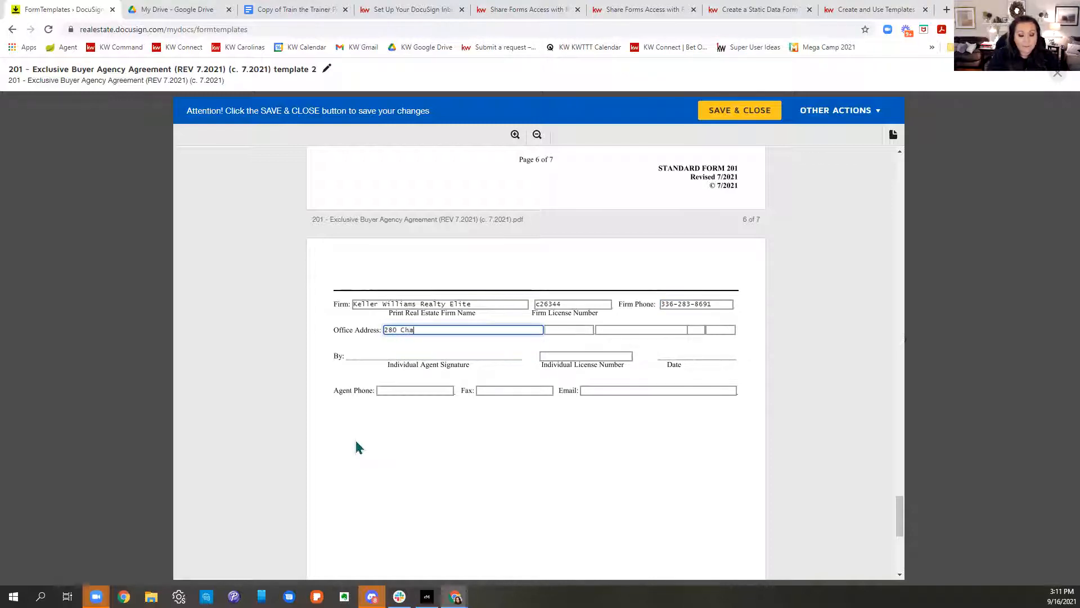
text(rlois Blvd. Su)
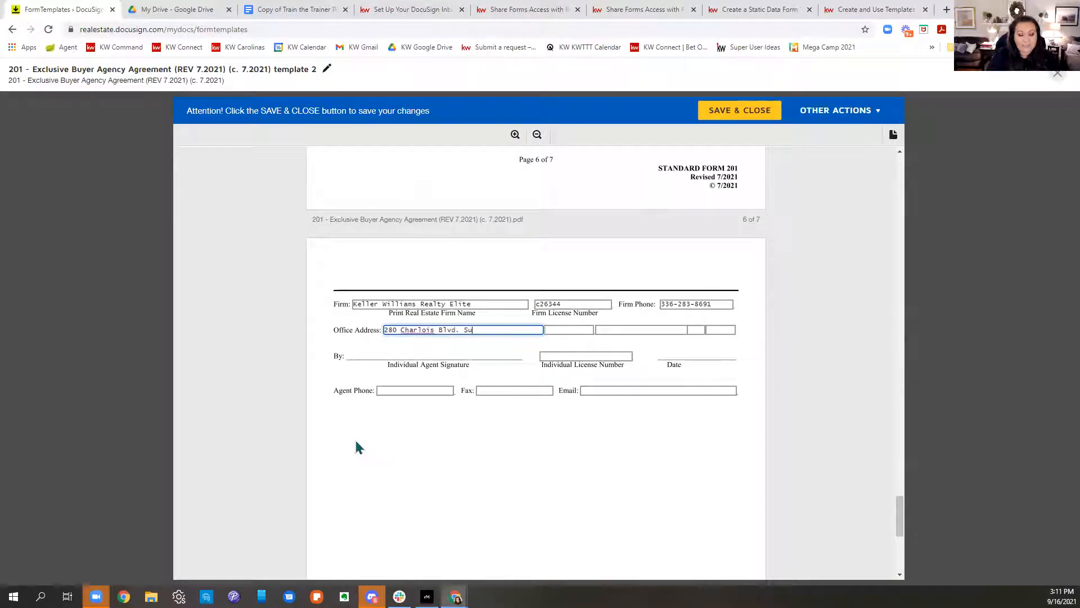
text(ite 1000)
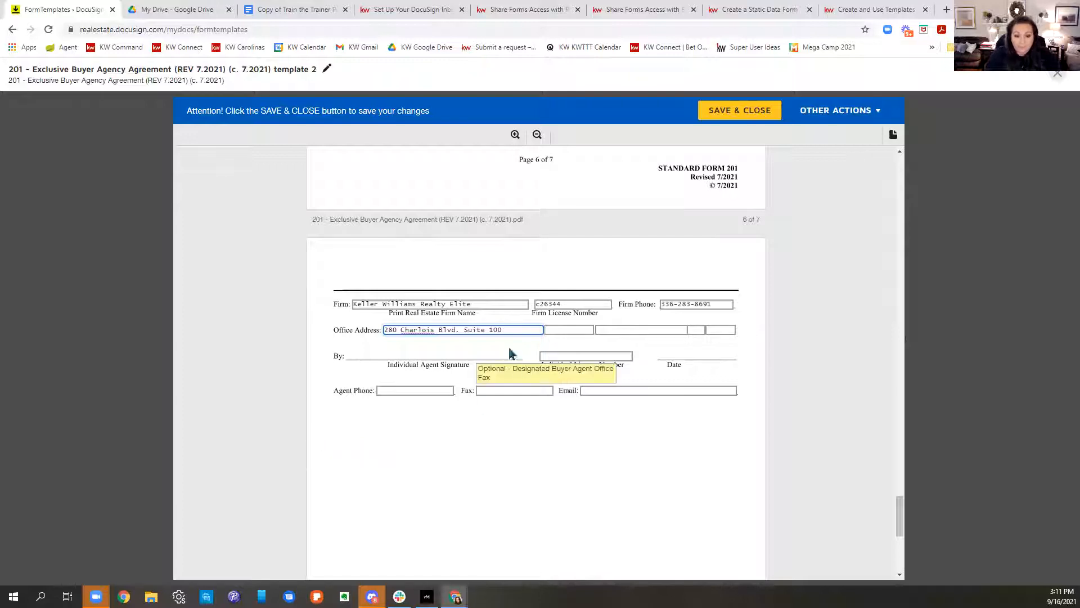
drag(504, 330, 462, 331)
key(ctrl+c)
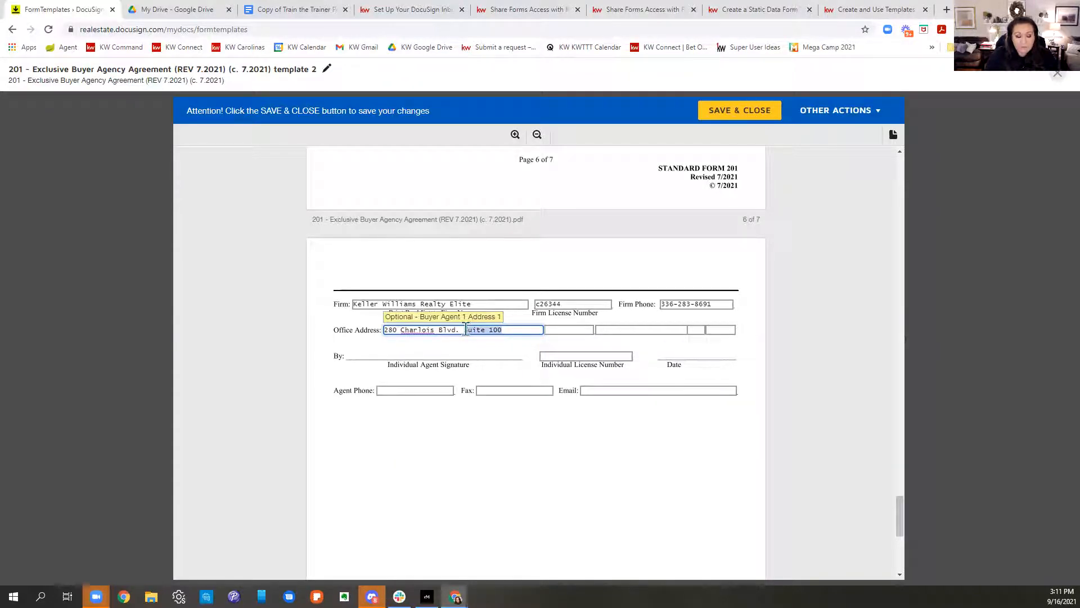
key(BackSpace)
click(552, 331)
key(ctrl+v)
key(Tab)
text(Wins)
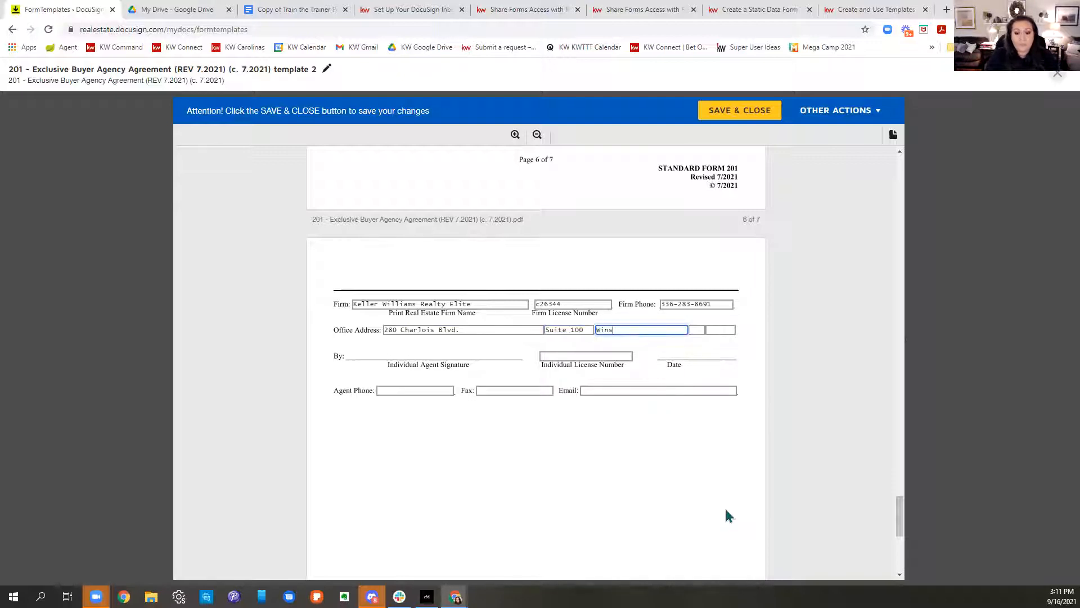
text(ton-Salem)
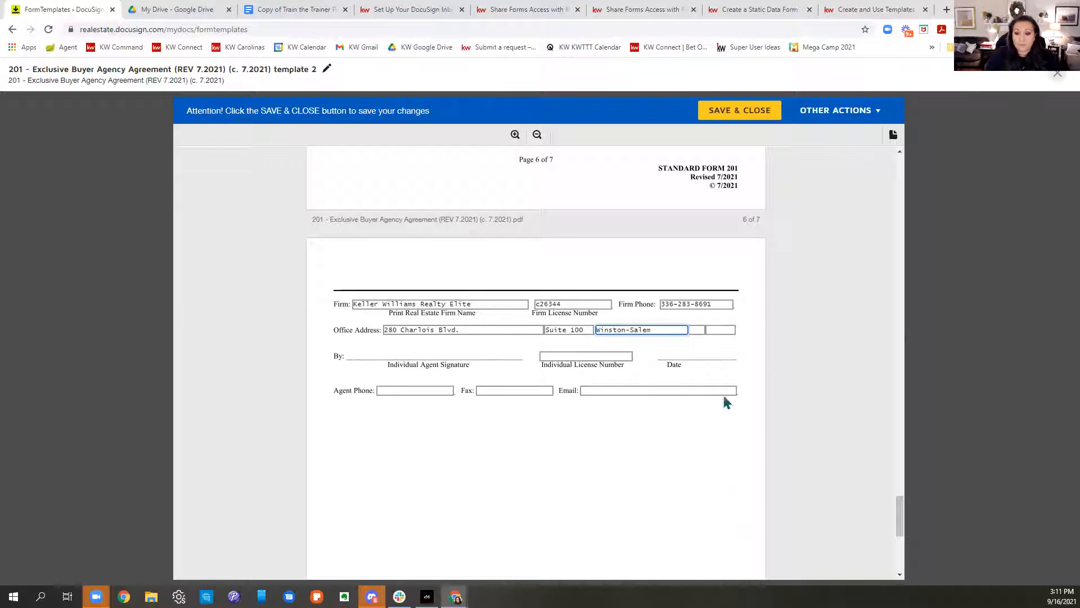
click(697, 330)
text(NC)
click(719, 330)
text(27104)
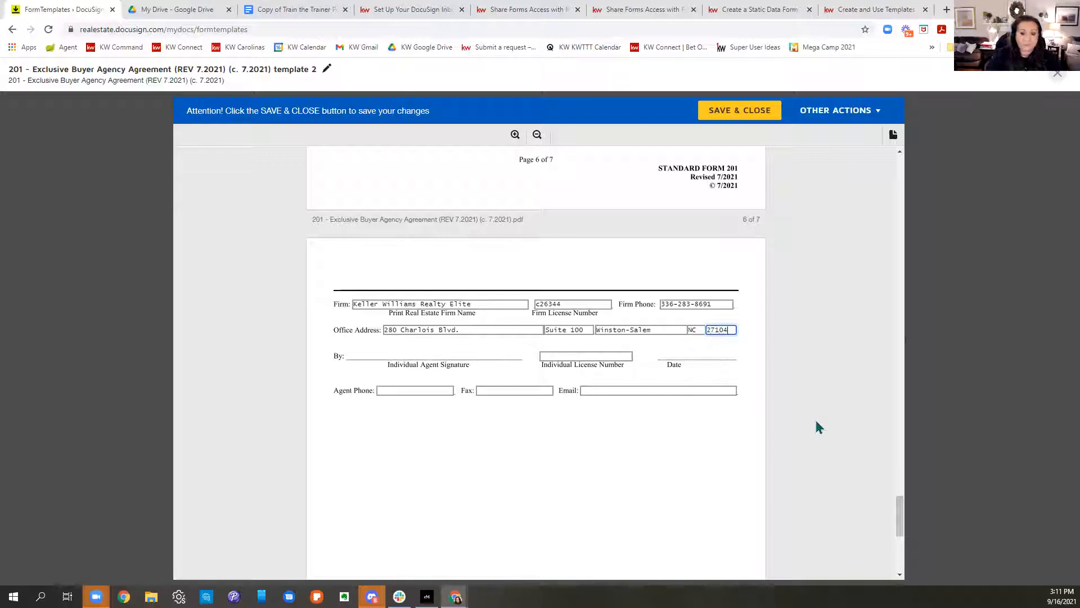
Step: Enter the agent's individual license number, phone number and start the e-mail address
click(589, 355)
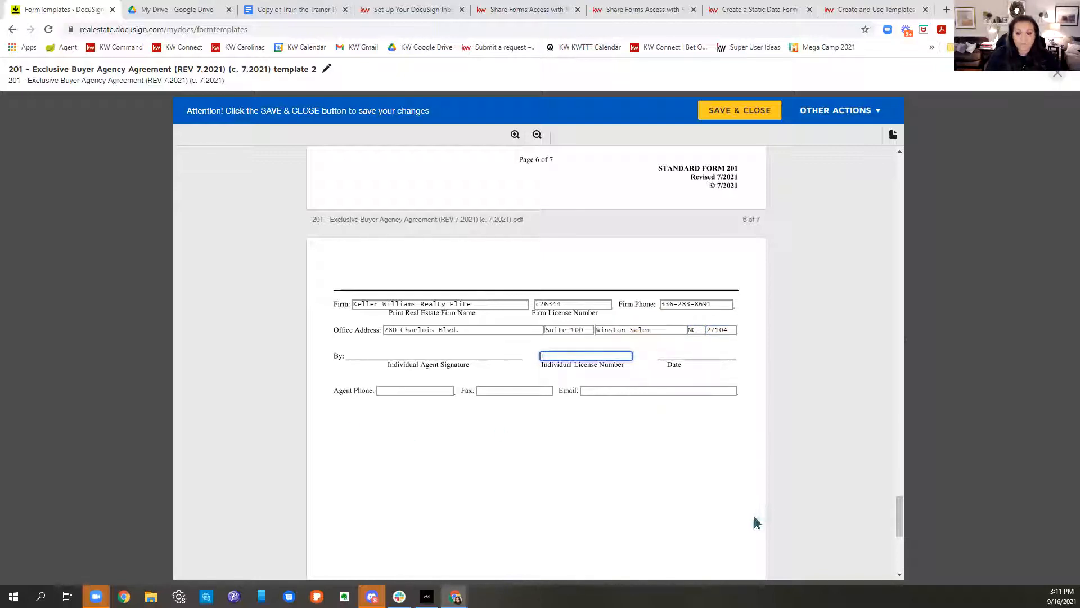
text(260)
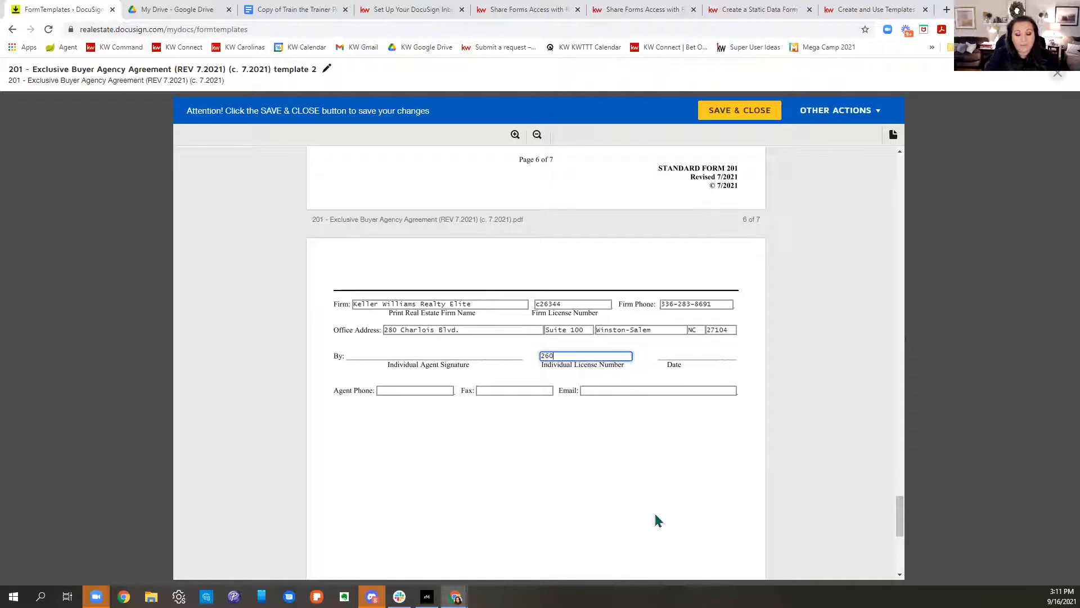
text(355)
click(416, 390)
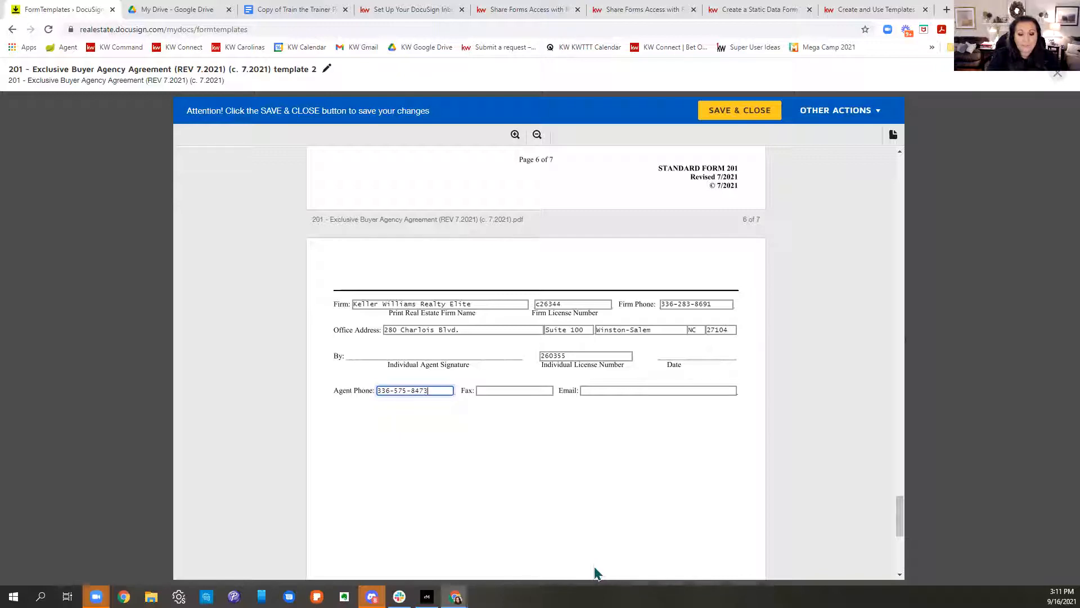
key(Tab)
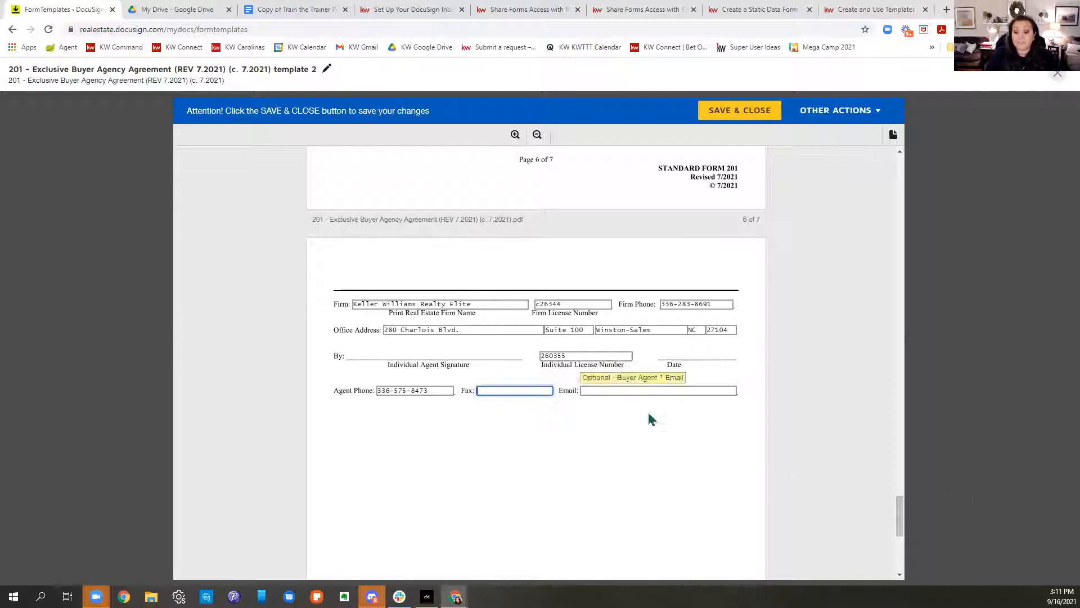
click(647, 389)
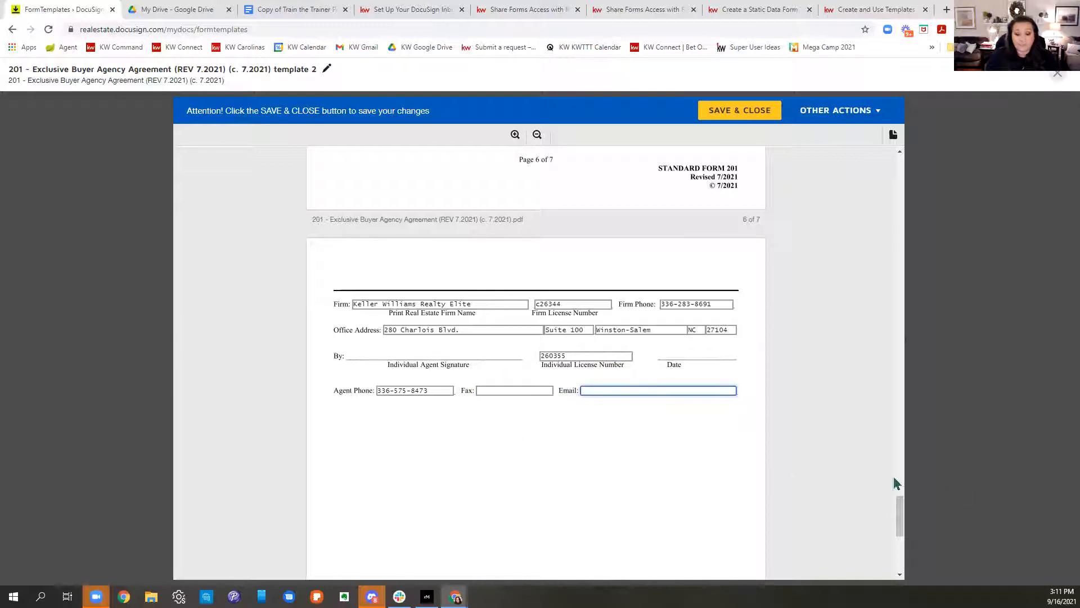
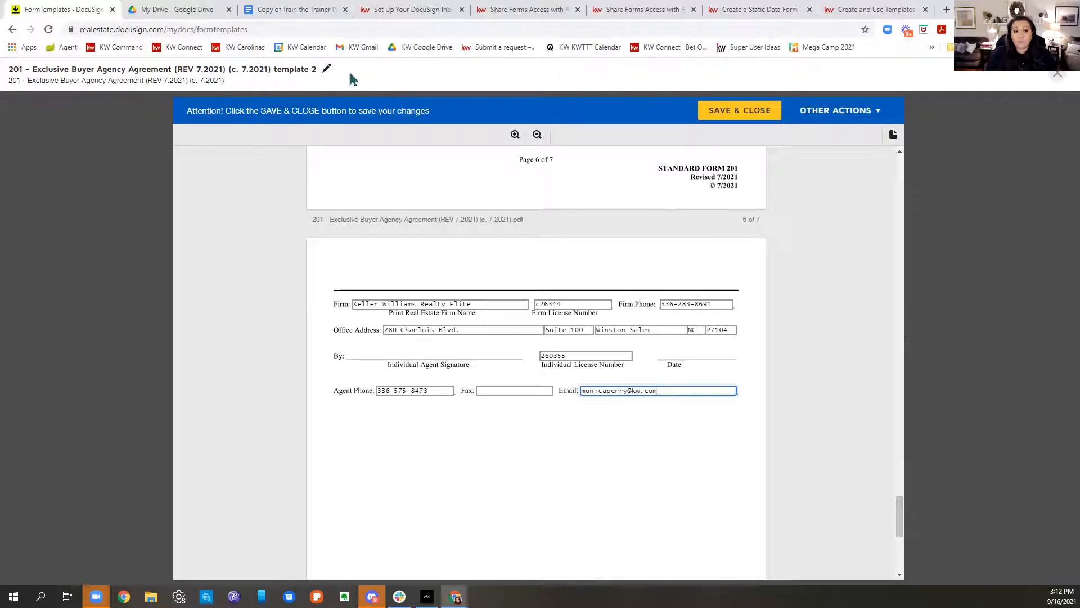
Step: Replace the revision suffix so the template title reads '201 - Exclusive Buyer Agency Agreement - Docusign Class 9.16.21'
click(327, 68)
drag(328, 67, 147, 71)
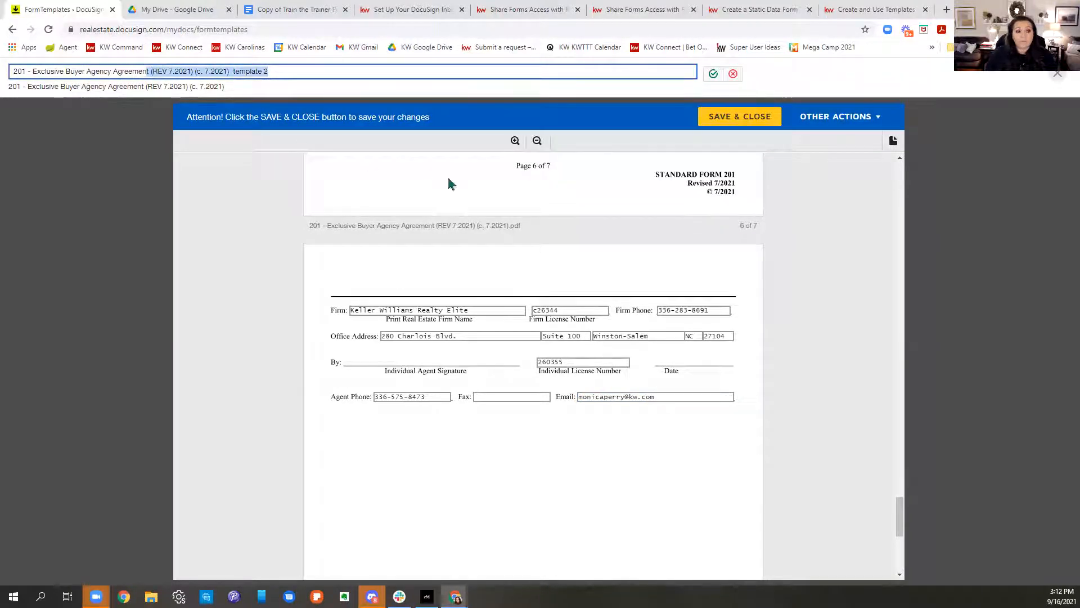
key(BackSpace)
text(- Do)
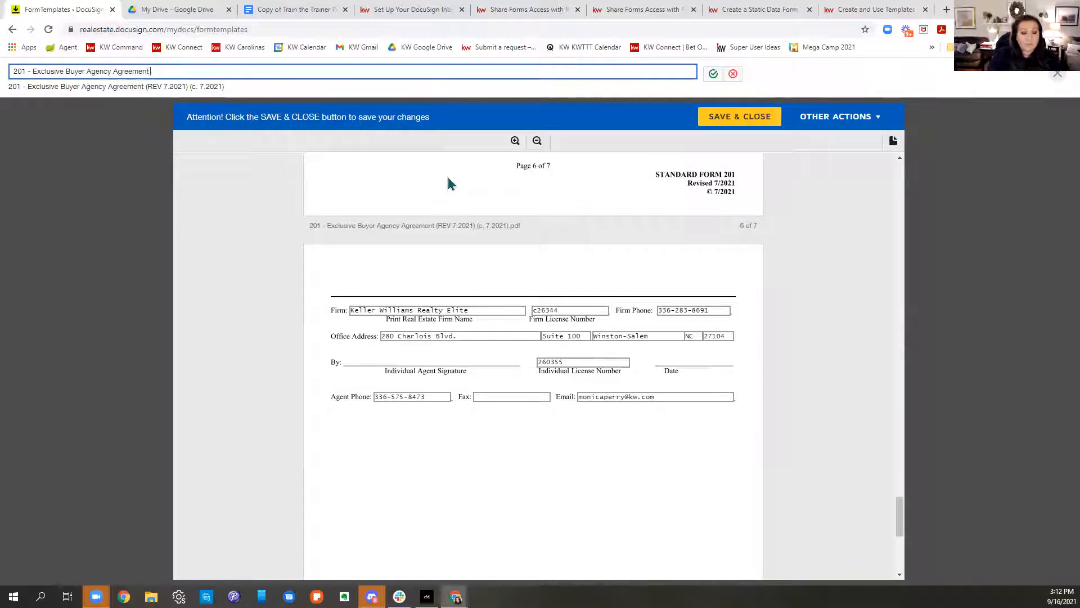
text(csuig)
key(BackSpace)
text(ign Class)
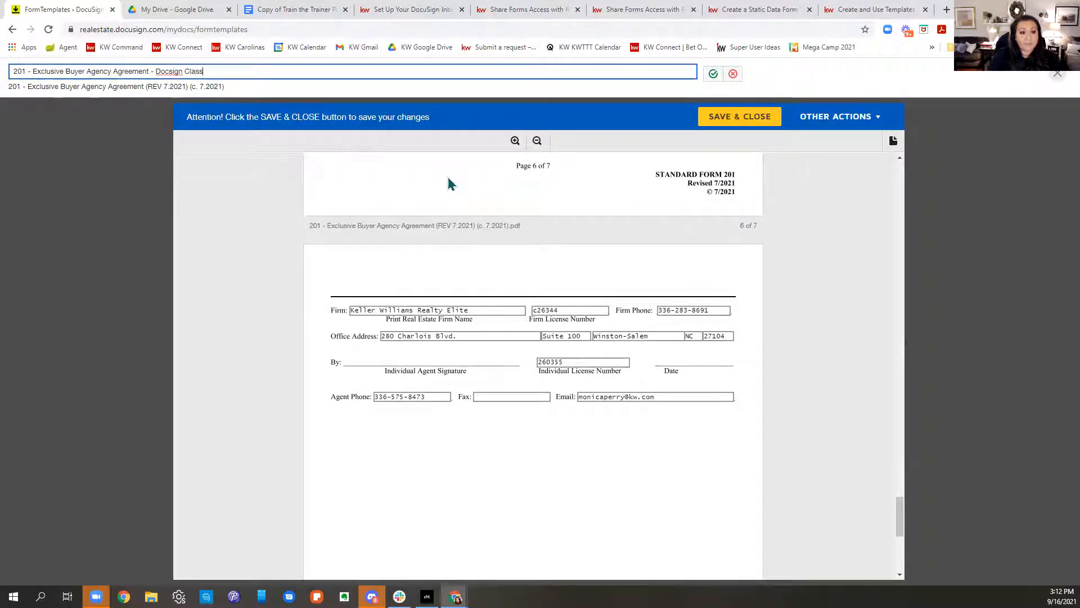
click(167, 73)
text(u)
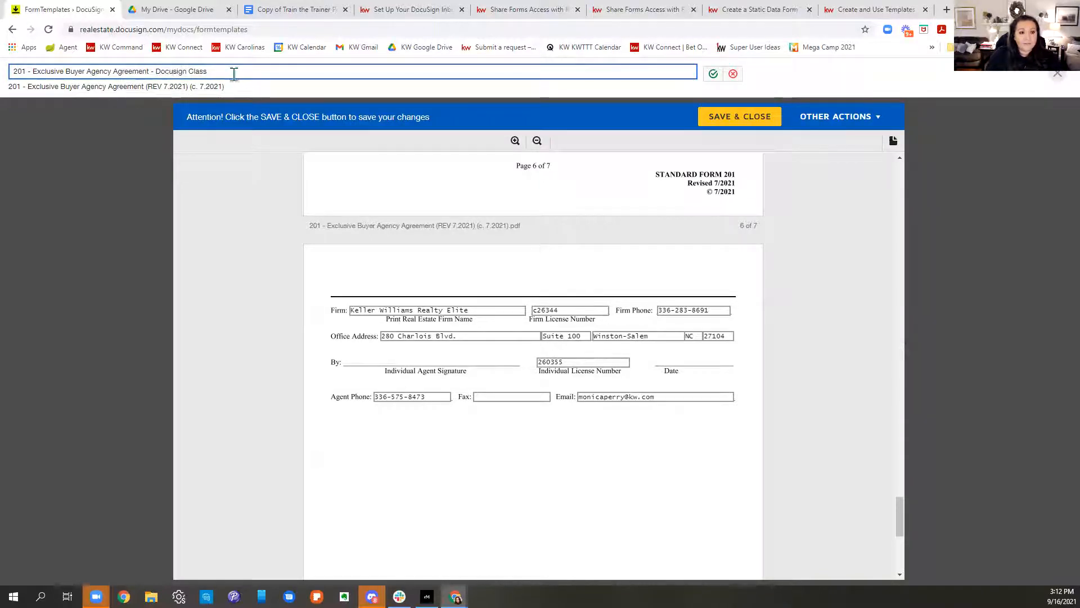
text( 9)
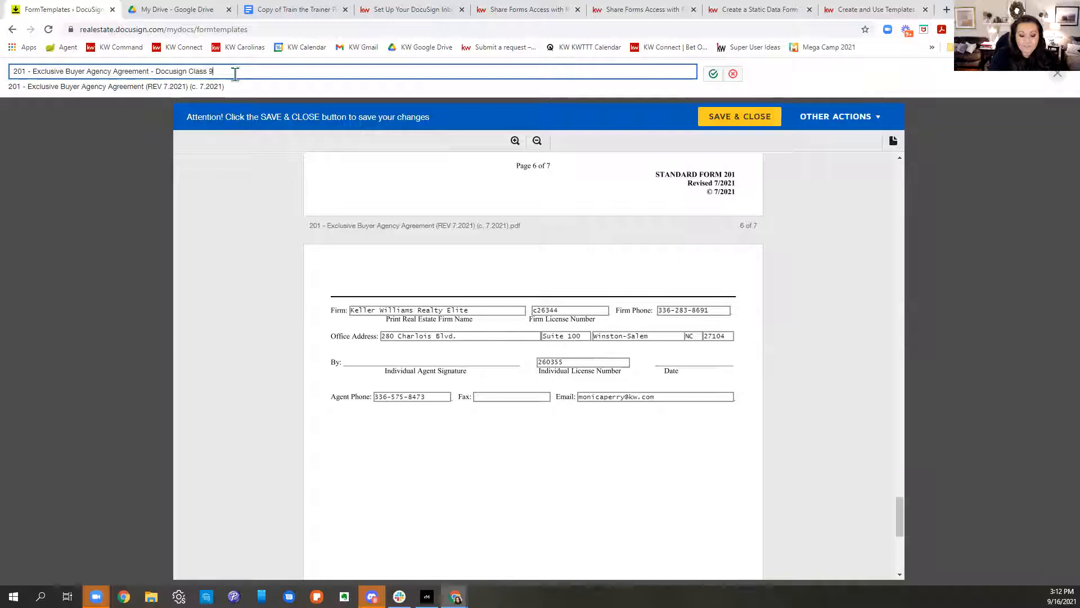
text(.16.21)
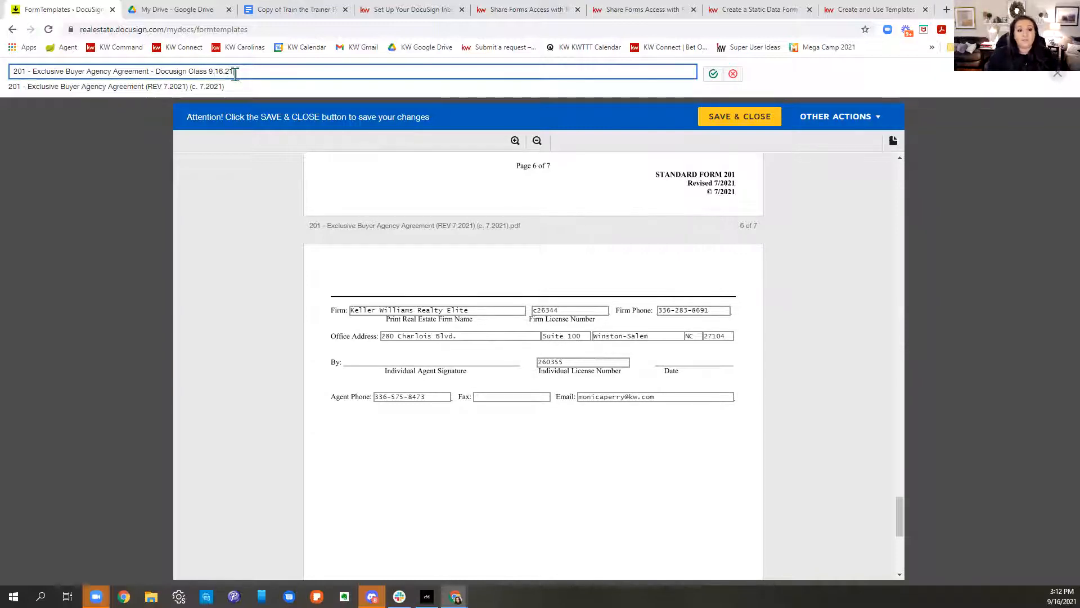
drag(236, 74, 12, 35)
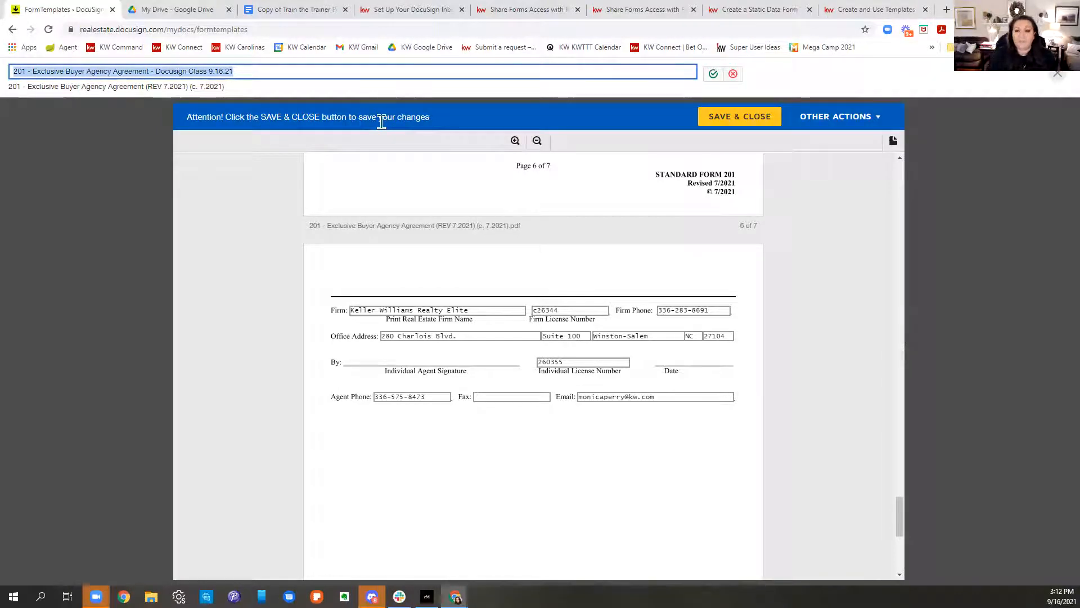
click(714, 74)
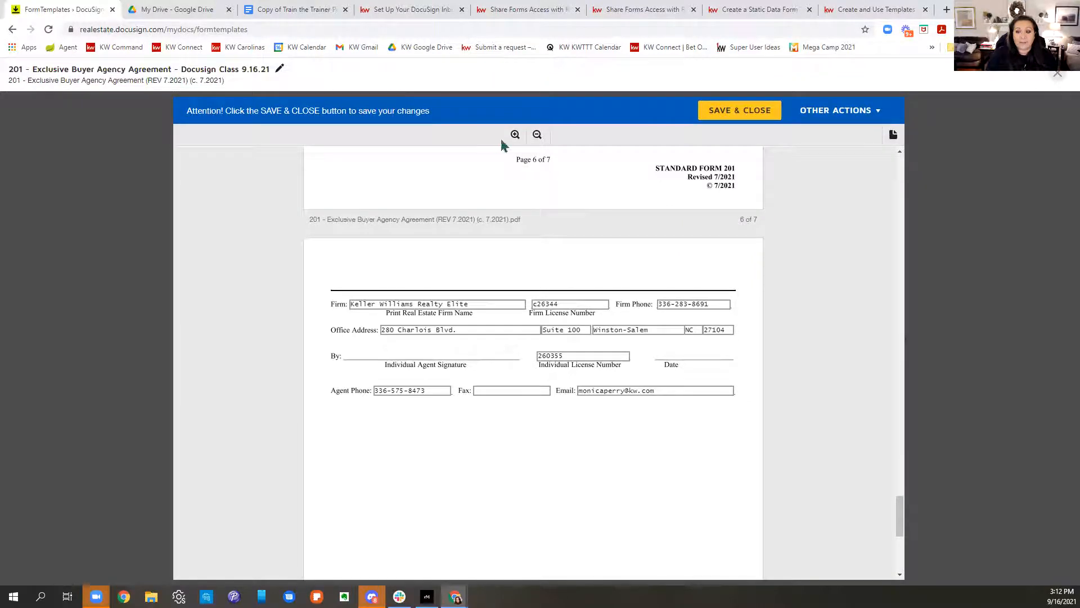
Step: Save and close the renamed template, returning to the Form Templates list
click(766, 110)
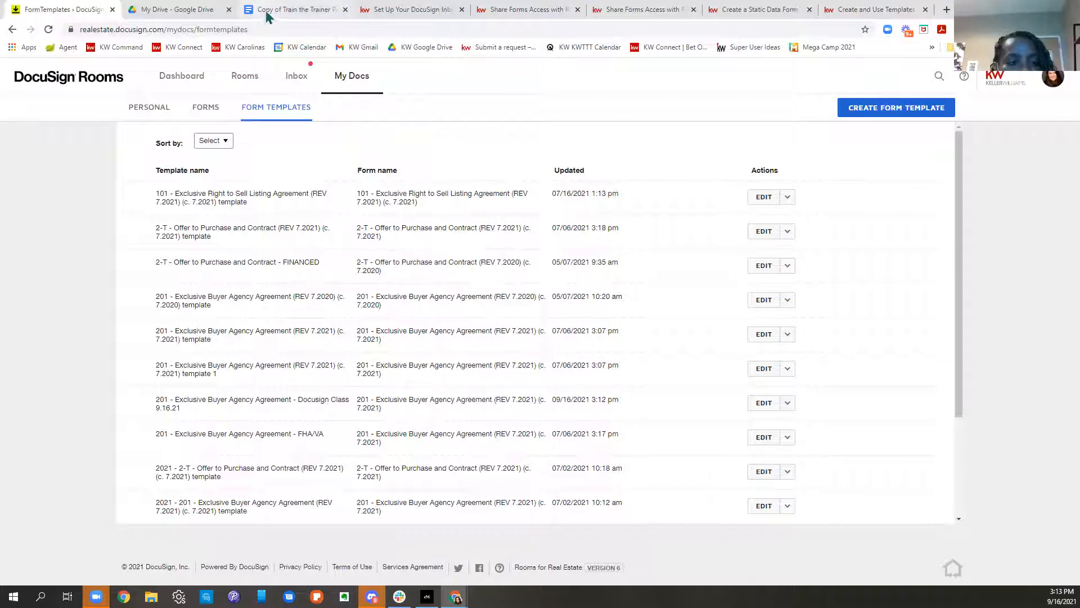
Step: Sign in to KW Command with the saved login and show the Opportunities pipeline
click(209, 13)
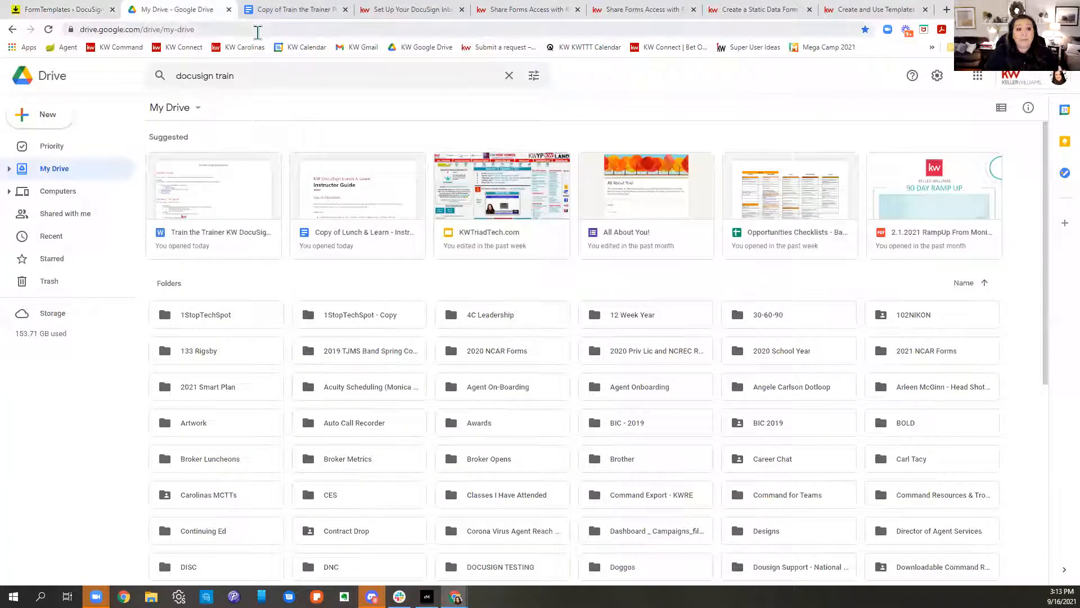
click(127, 51)
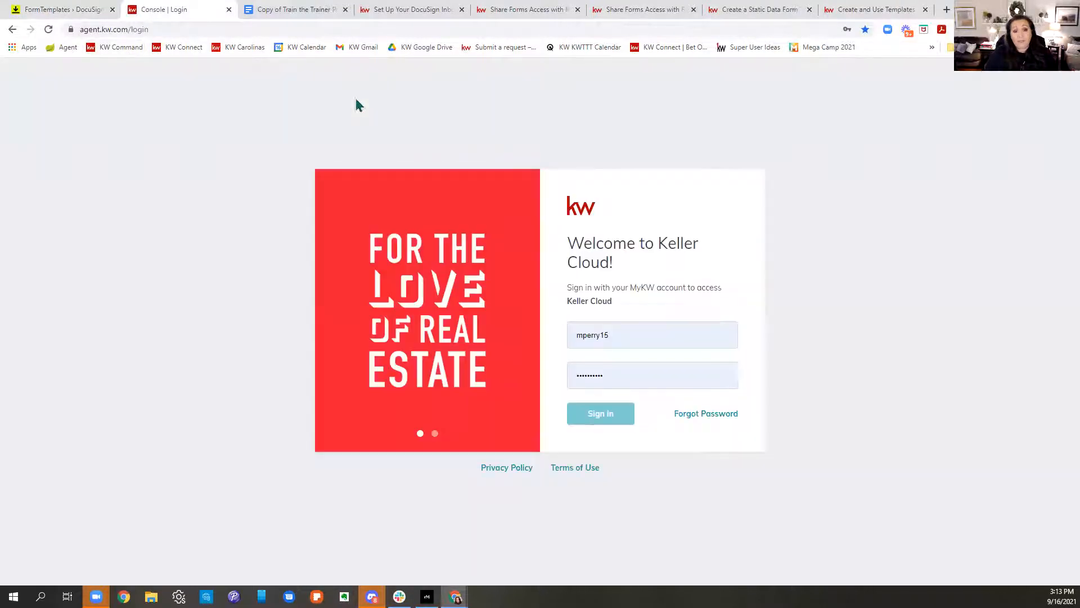
click(689, 341)
click(630, 418)
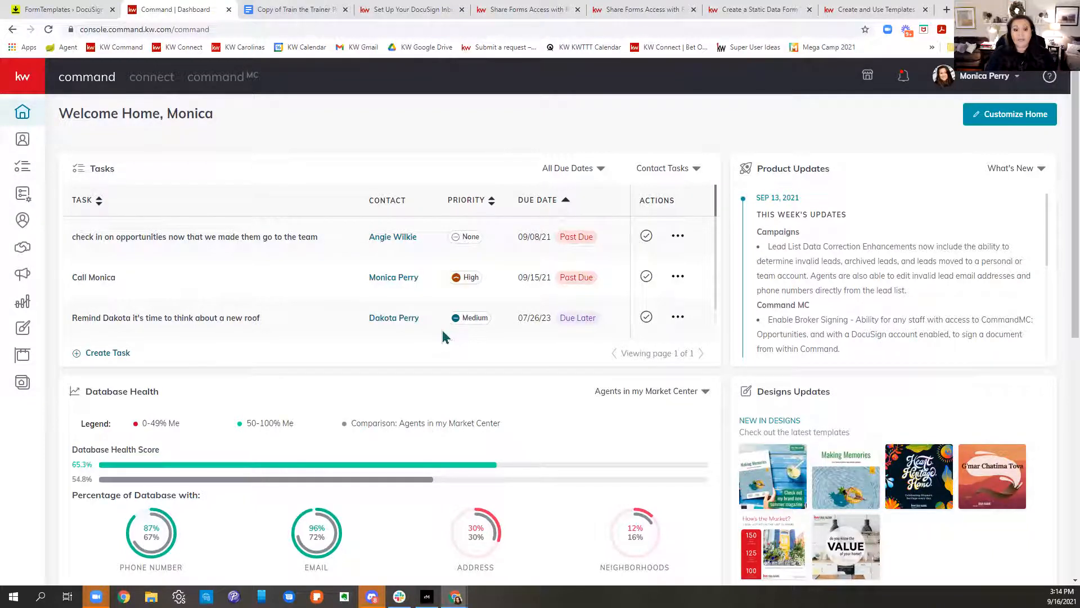
click(22, 247)
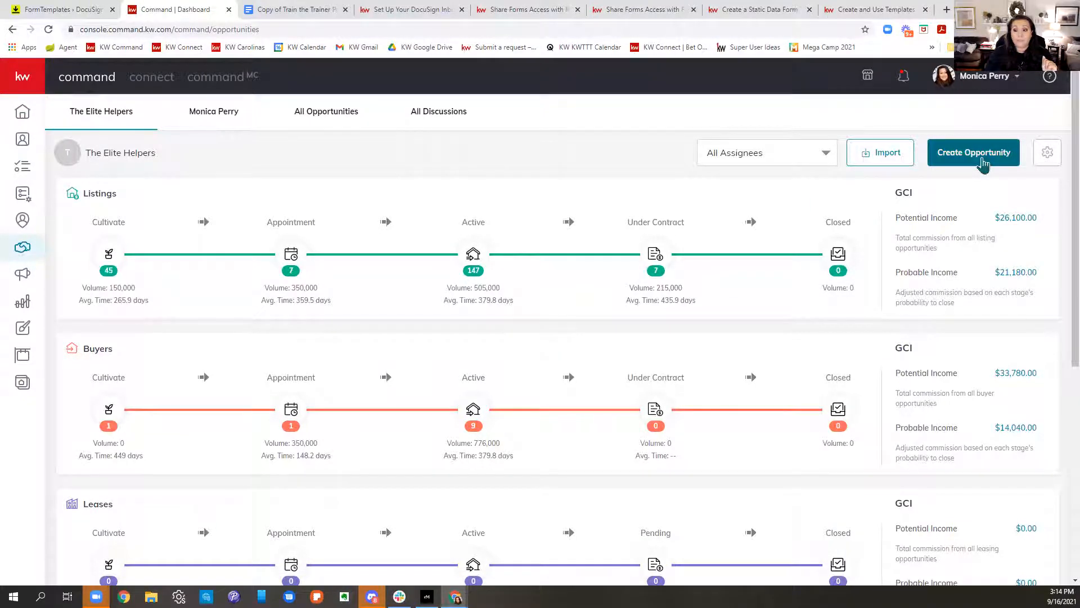
Step: Start a new Buyer opportunity and link it to the client contact, with no co-buyer
click(978, 155)
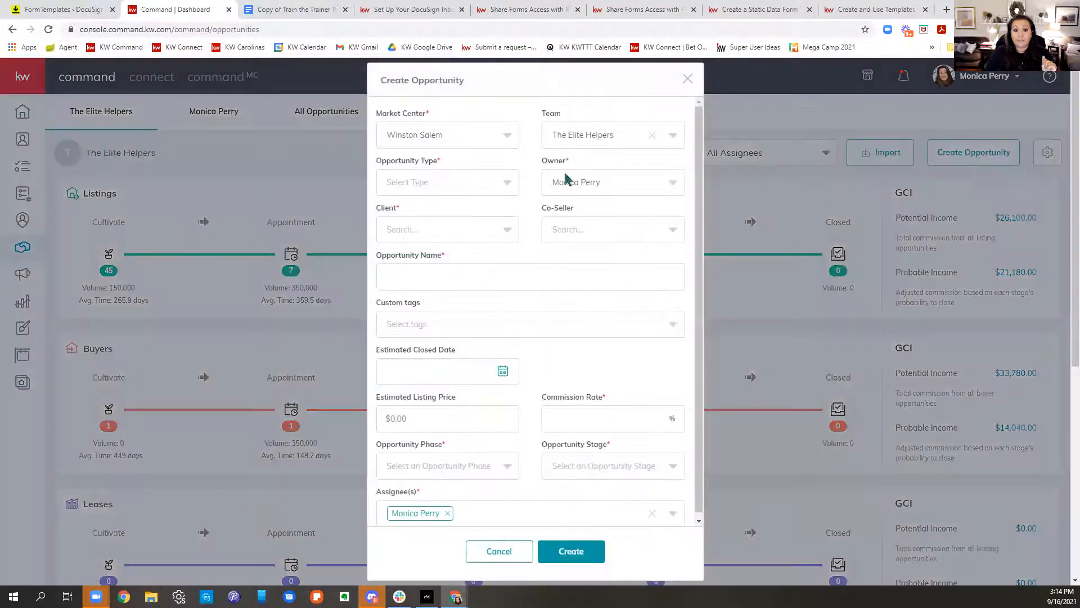
click(427, 185)
click(399, 248)
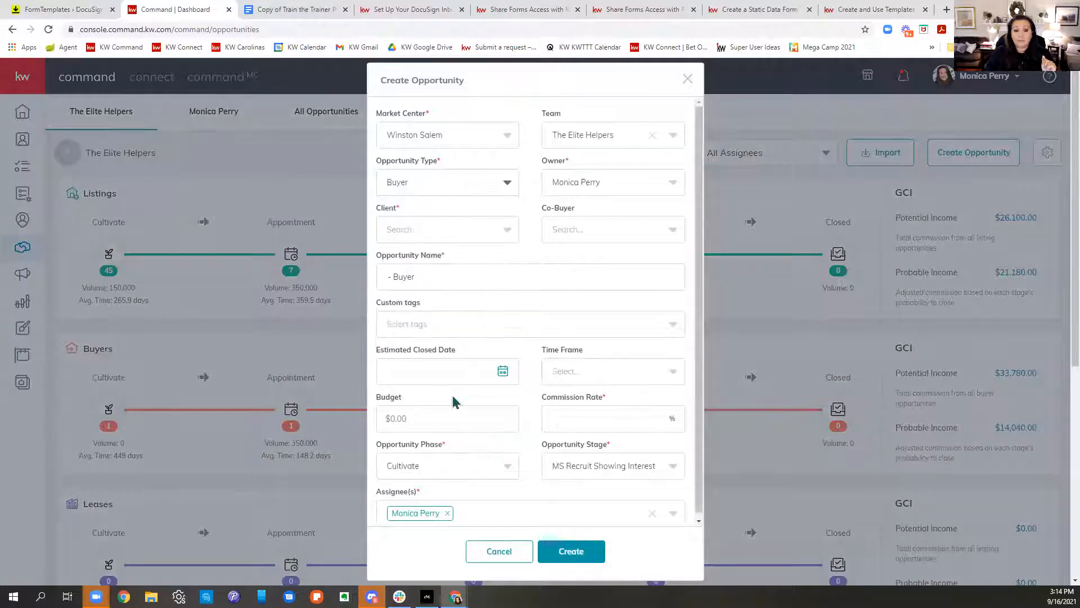
click(444, 233)
text(Dakota)
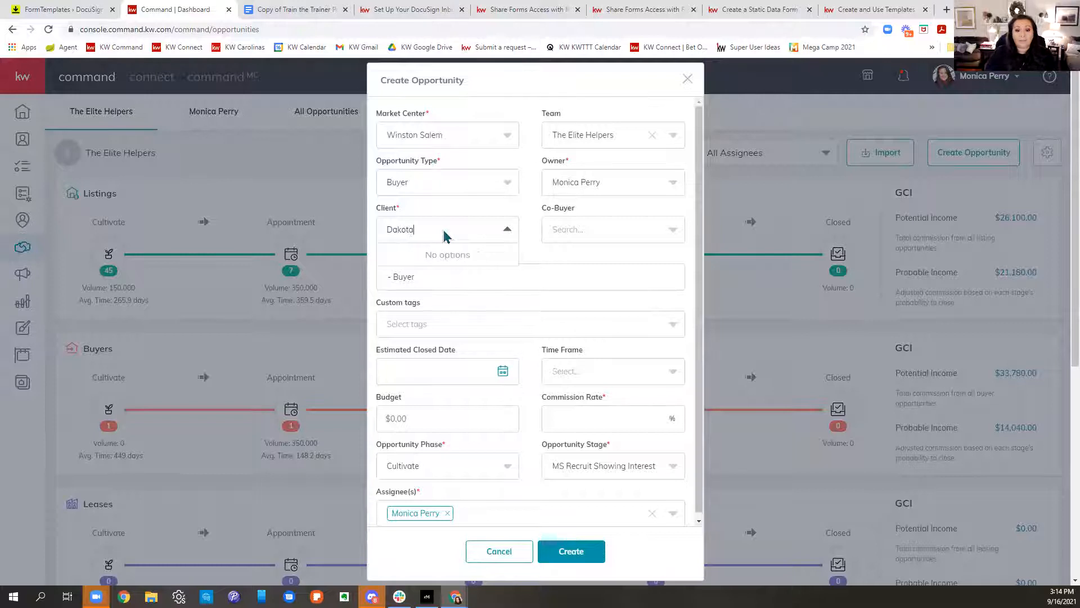
click(653, 135)
click(444, 251)
text(Dakota)
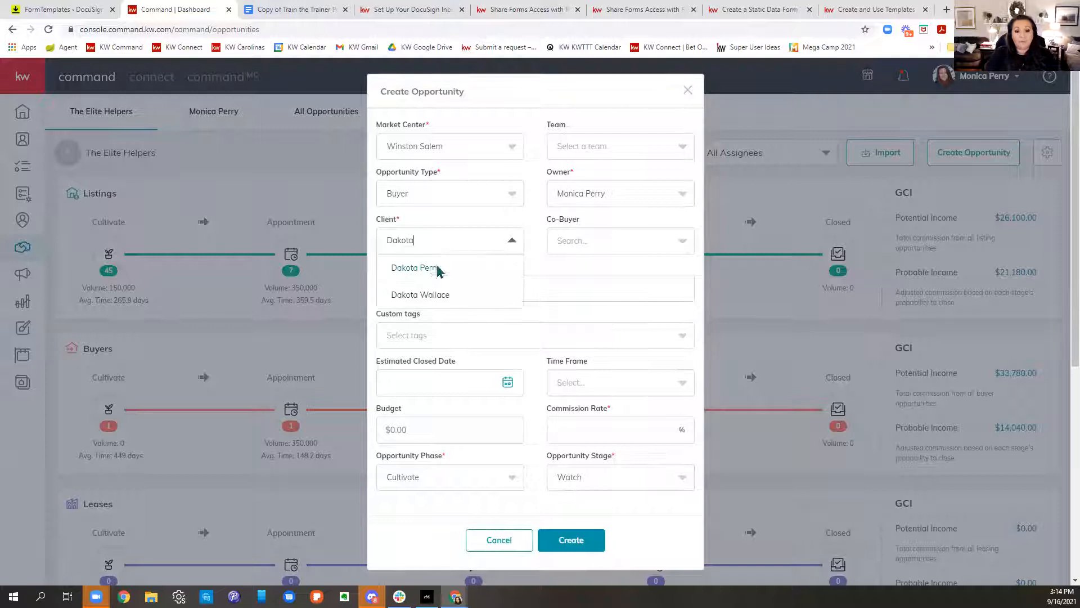
click(443, 266)
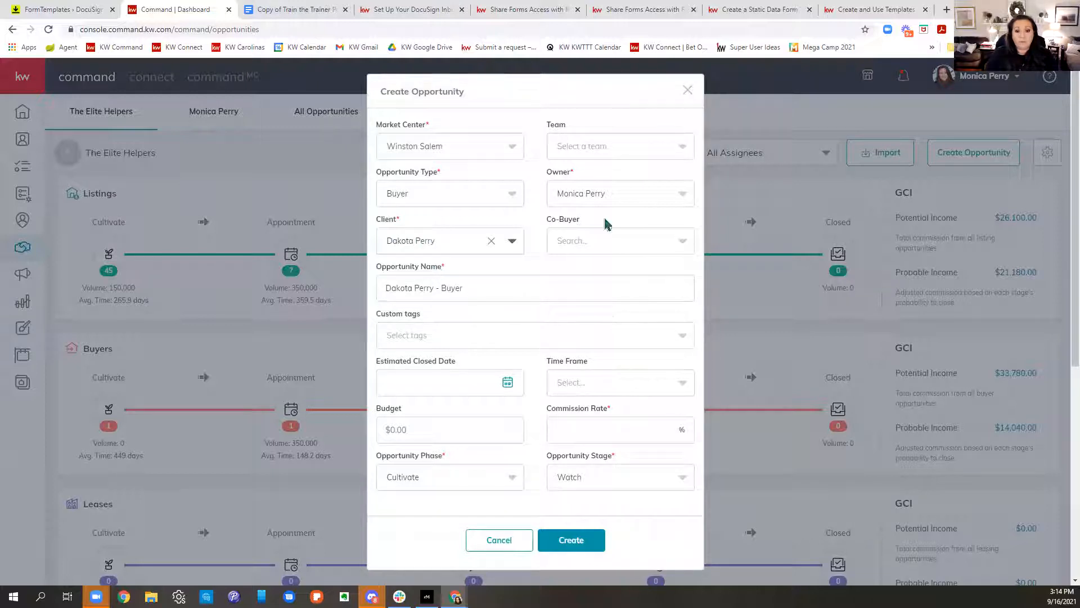
click(642, 250)
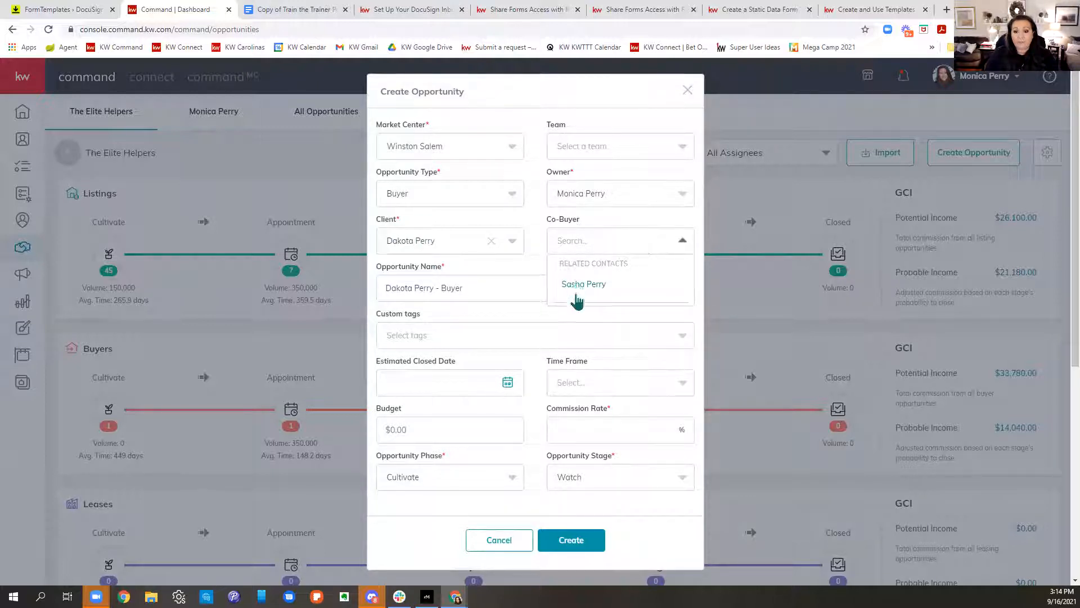
click(498, 262)
scroll(572, 270, down, 1)
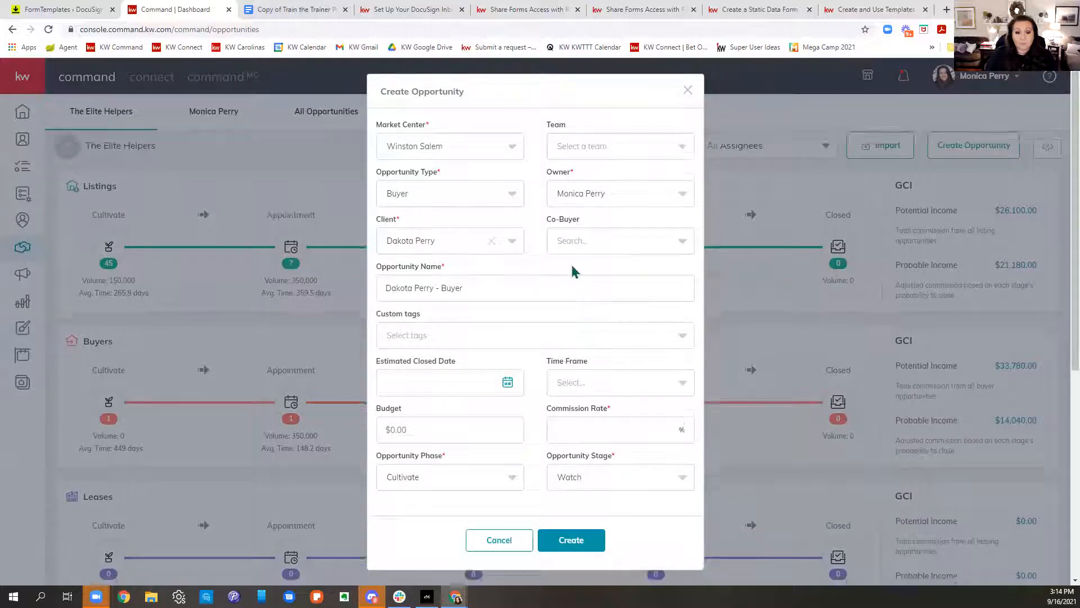
Step: Append '123 Main Street' to the name, set 3% commission, Active phase, Negotiations stage, and create it
click(513, 290)
drag(513, 290, 373, 289)
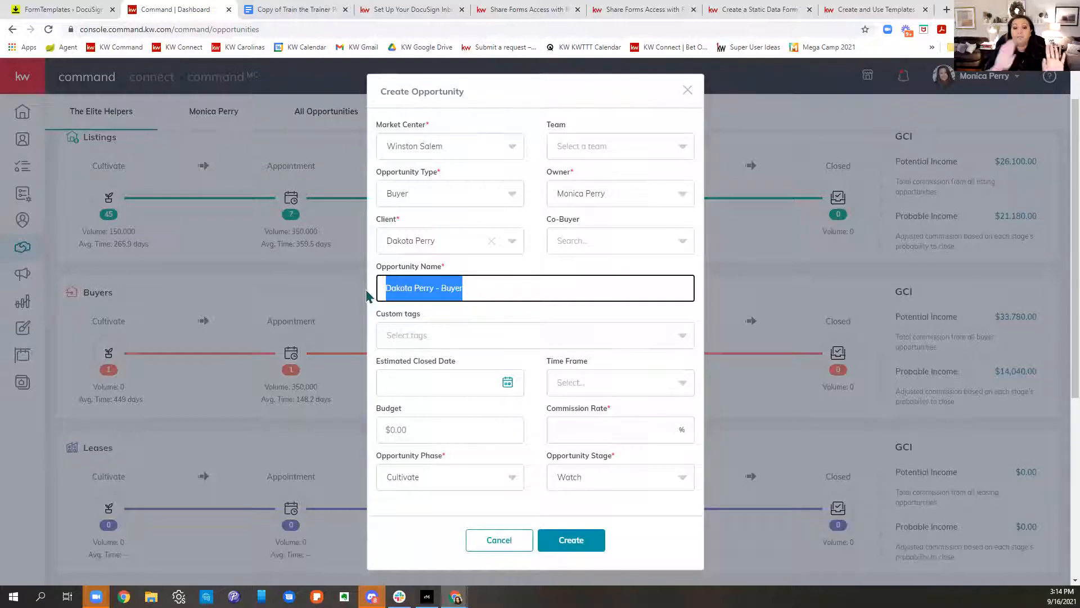
click(543, 285)
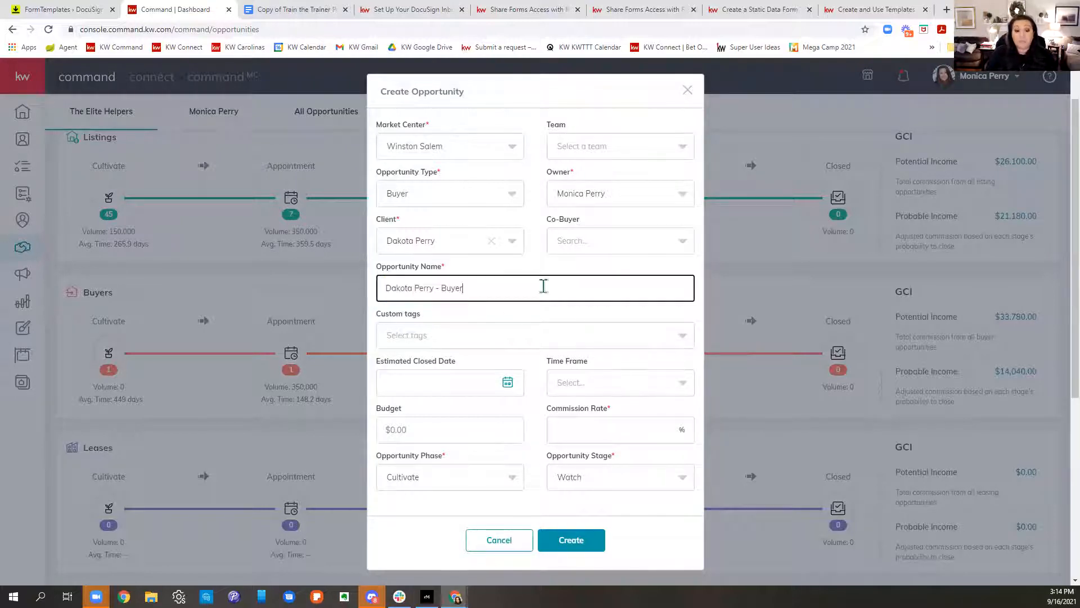
text(123 Main Street)
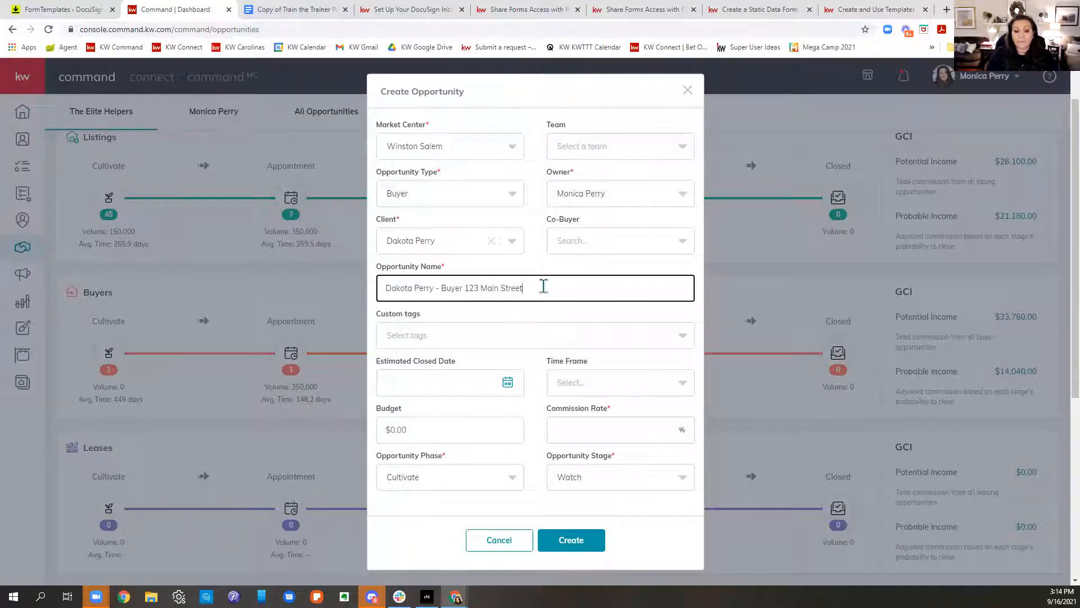
click(568, 432)
text(3)
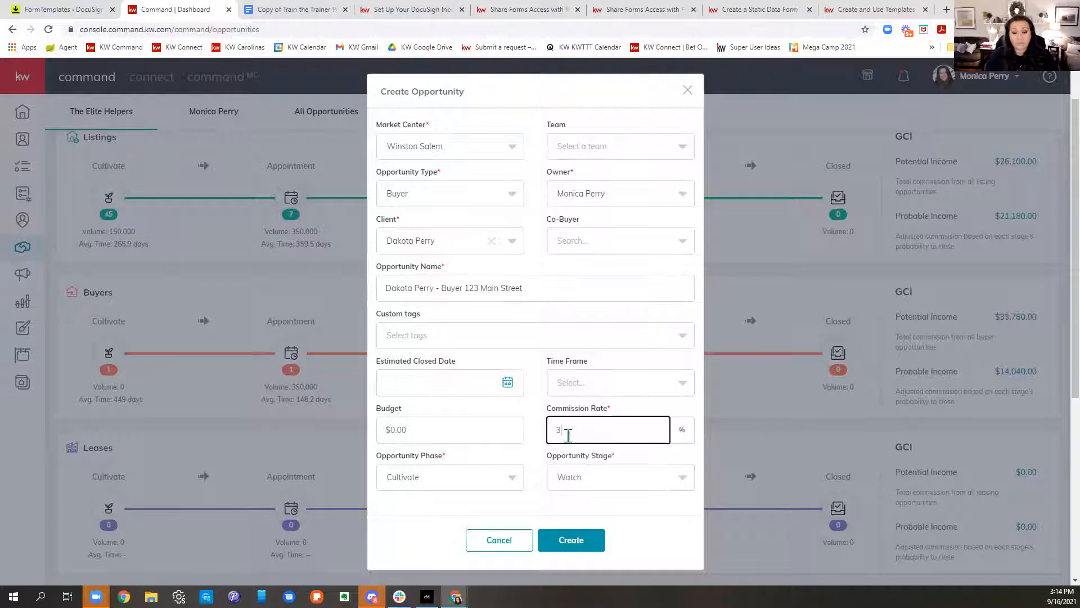
click(424, 482)
click(427, 445)
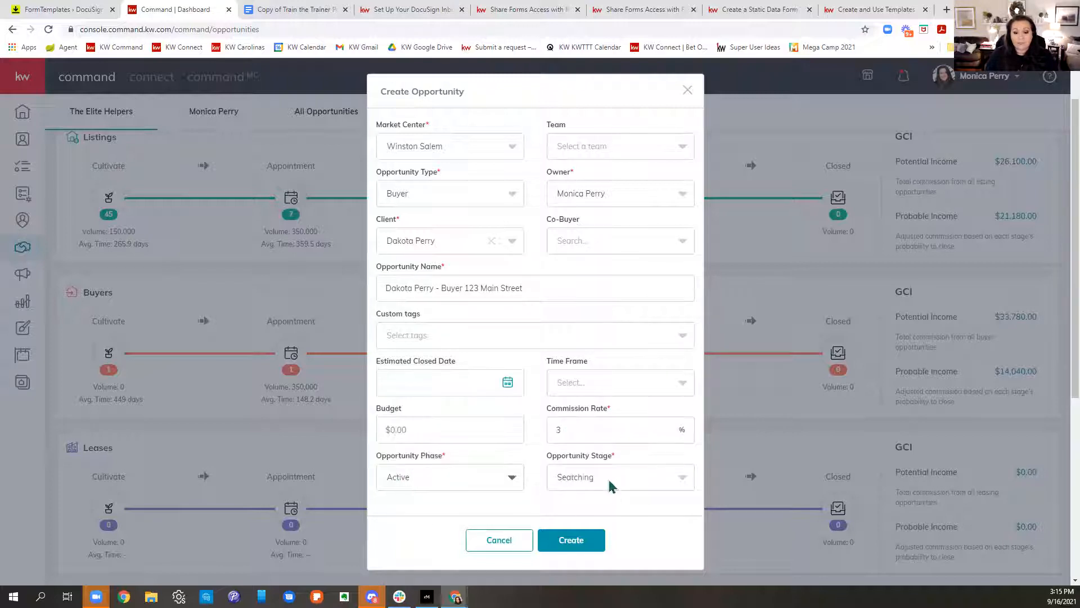
click(609, 480)
click(597, 422)
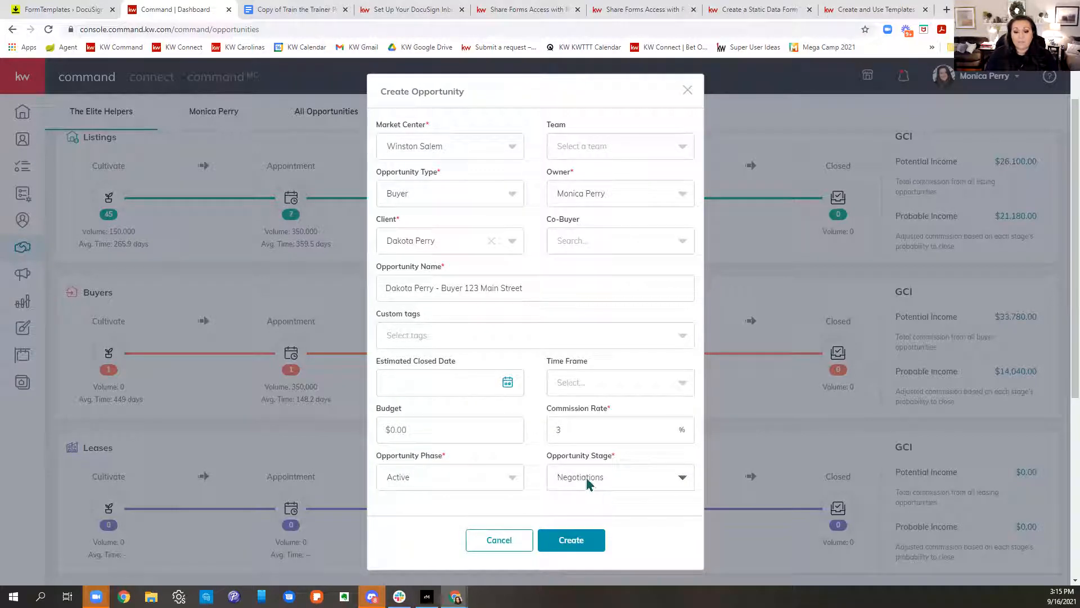
scroll(587, 483, down, 2)
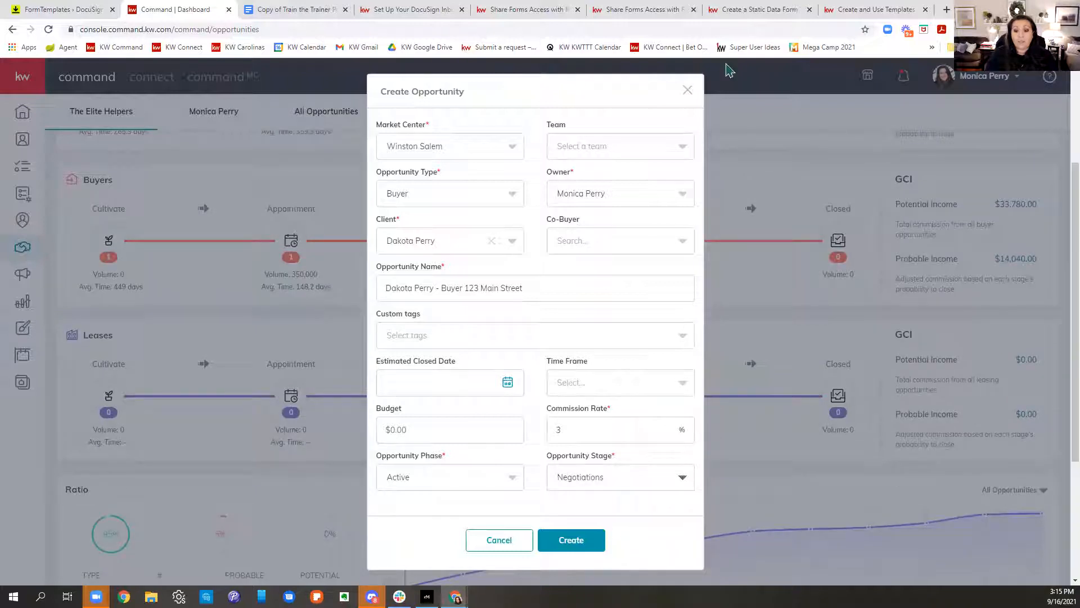
click(569, 546)
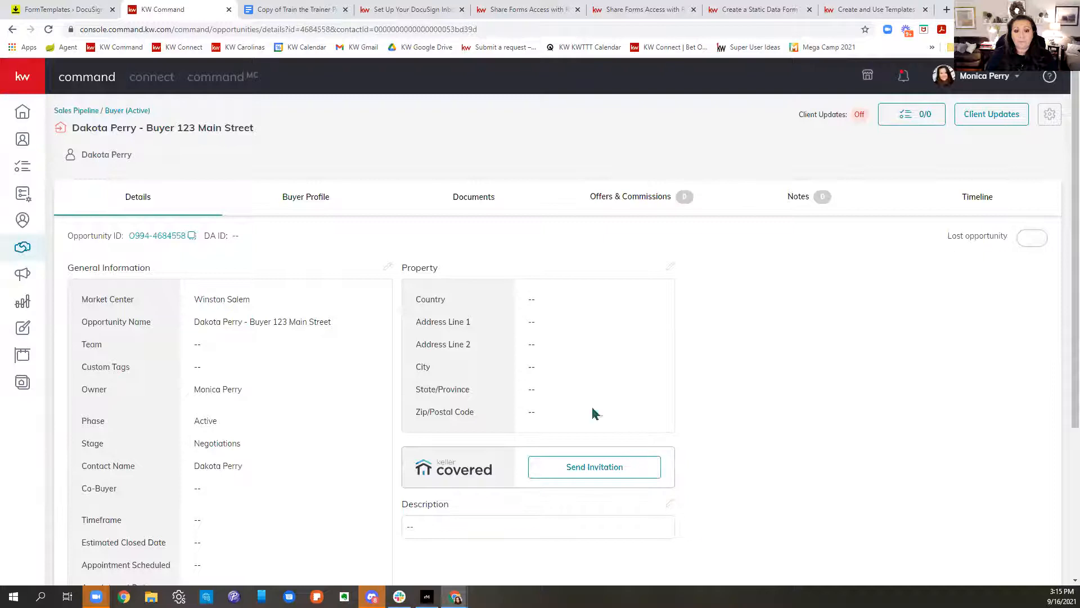
Step: Assign the Residential checklist on the Documents tab and look through its 13 Under Contract items
click(462, 213)
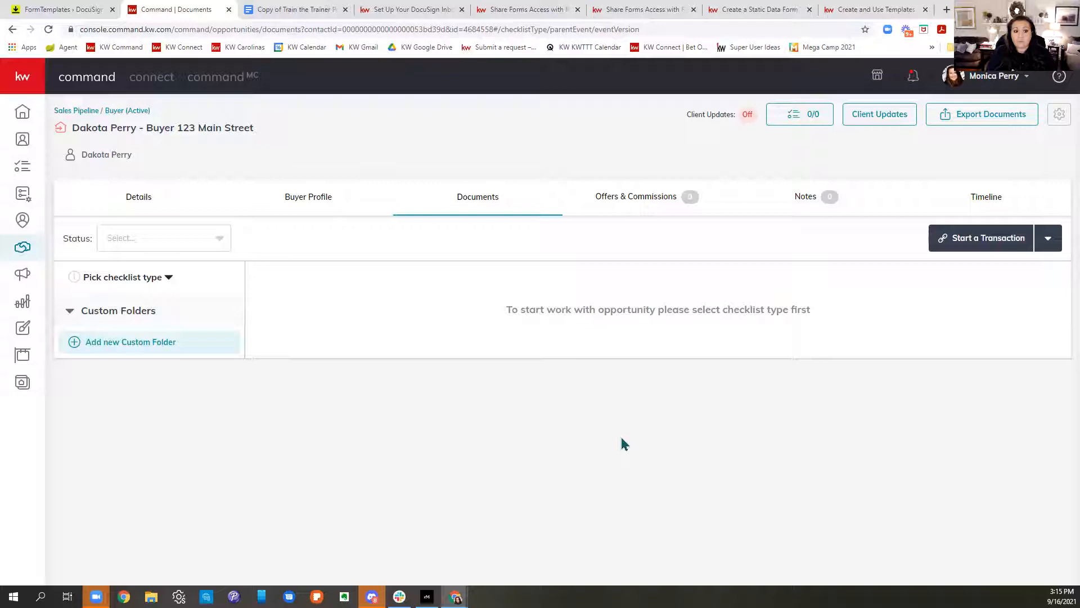
click(135, 288)
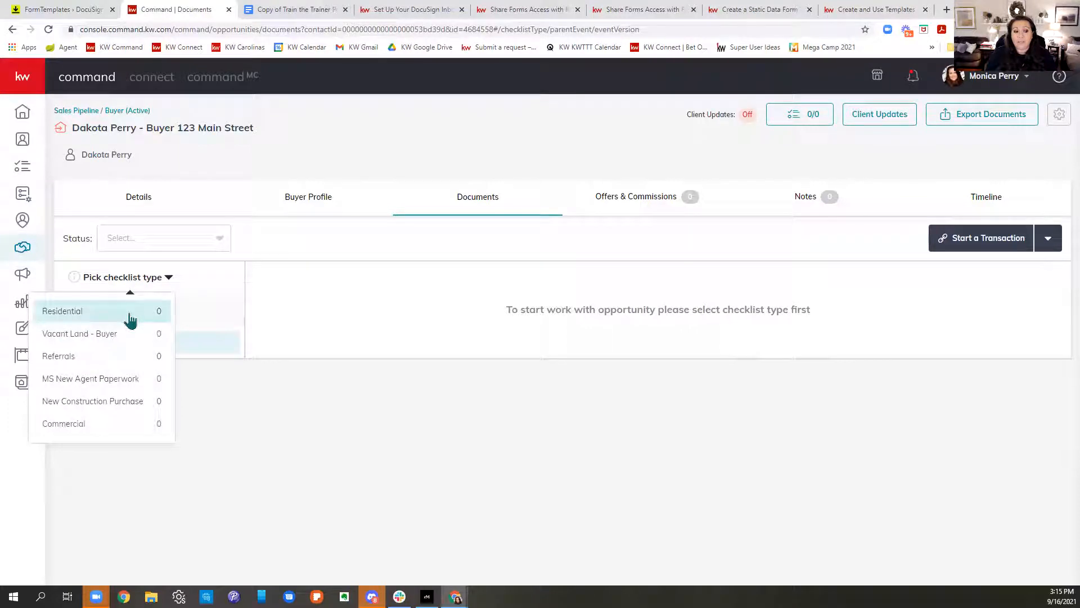
click(130, 319)
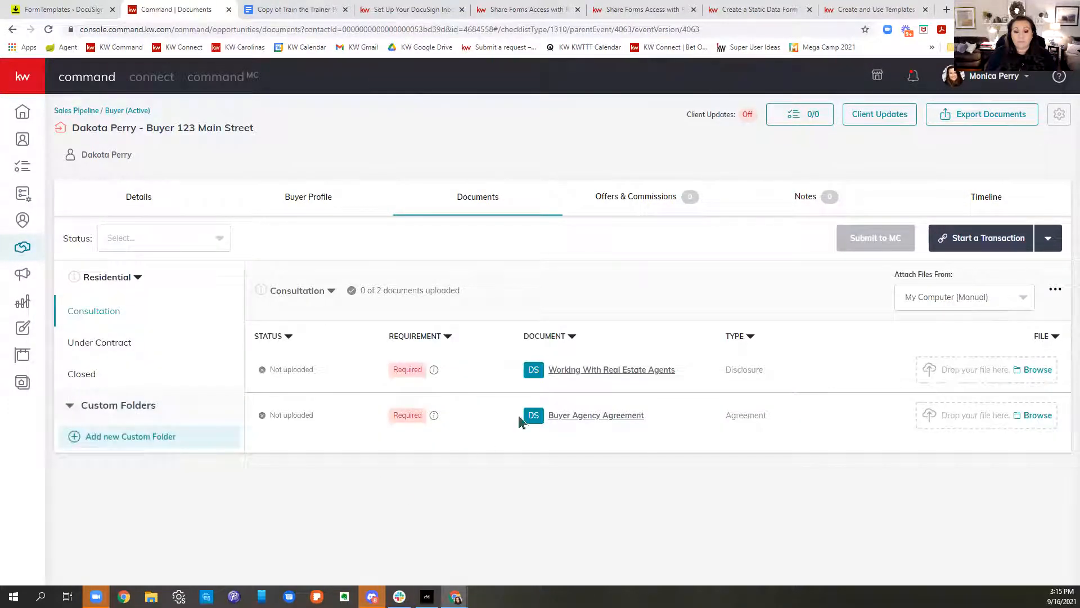
click(119, 341)
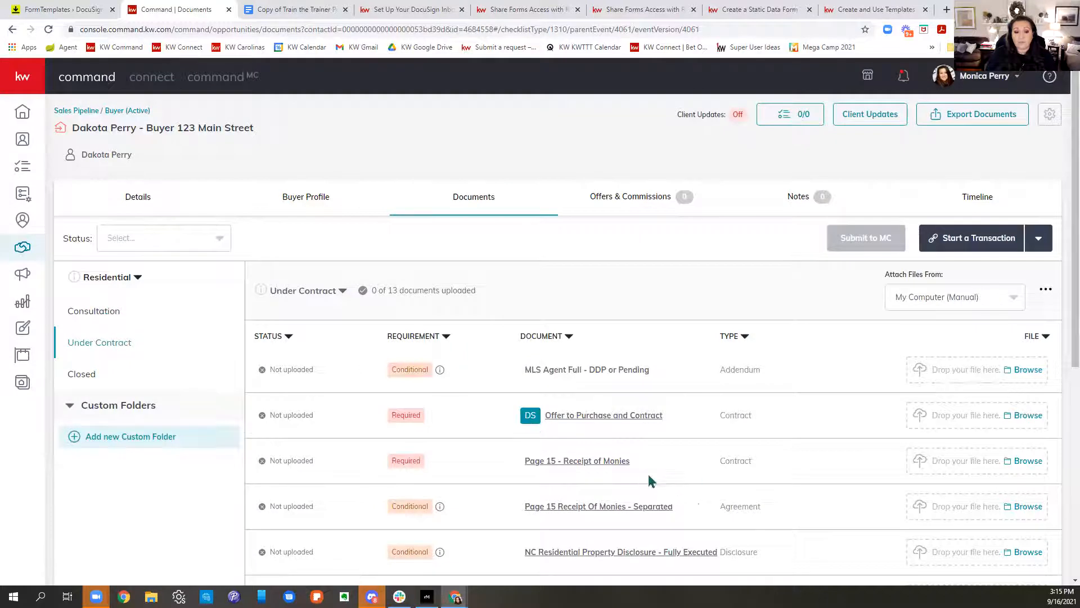
scroll(647, 482, down, 2)
scroll(632, 439, down, 2)
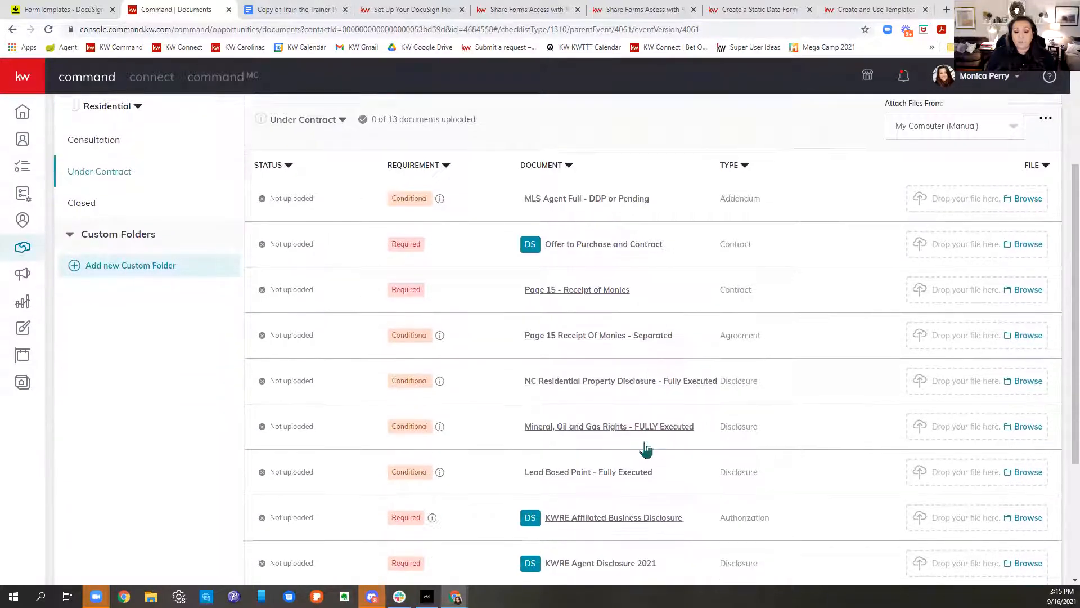
scroll(557, 510, down, 4)
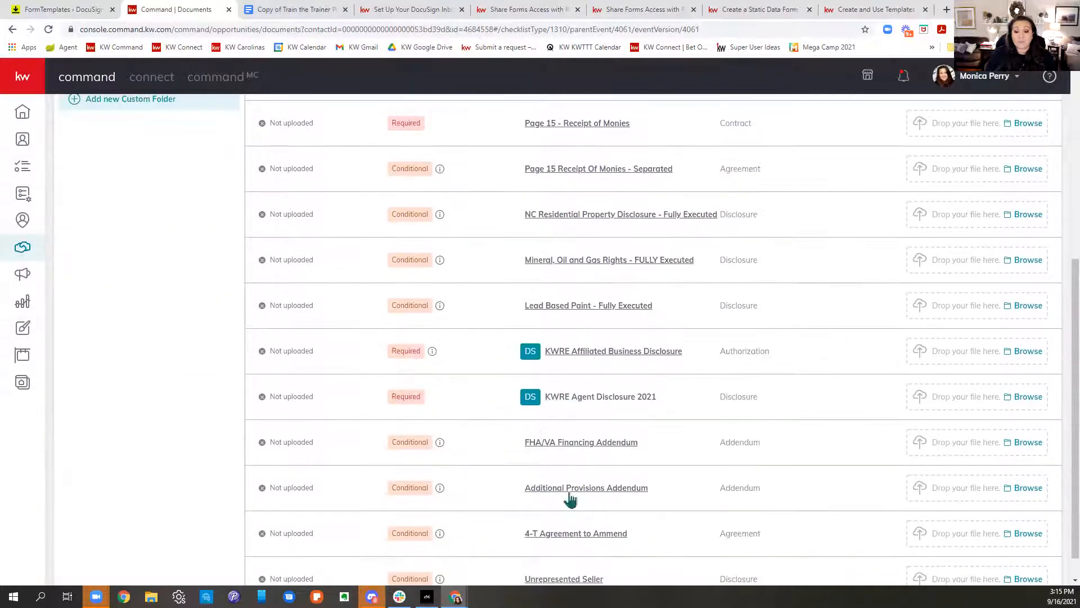
scroll(573, 504, up, 6)
scroll(574, 513, up, 1)
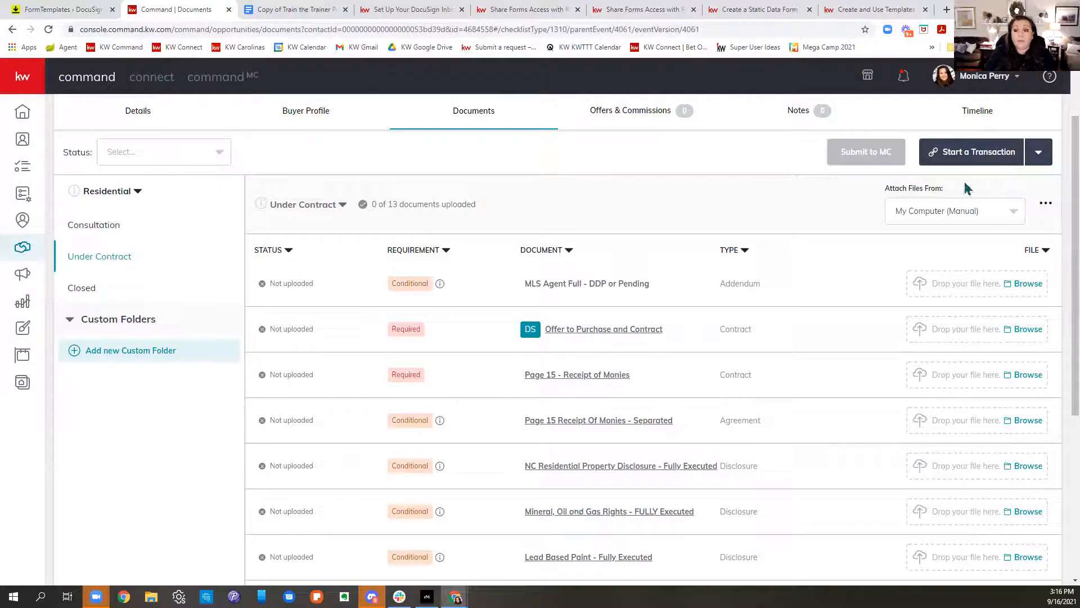
Step: Start the transaction in DocuSign and sign in to Rooms with the account e-mail
click(962, 164)
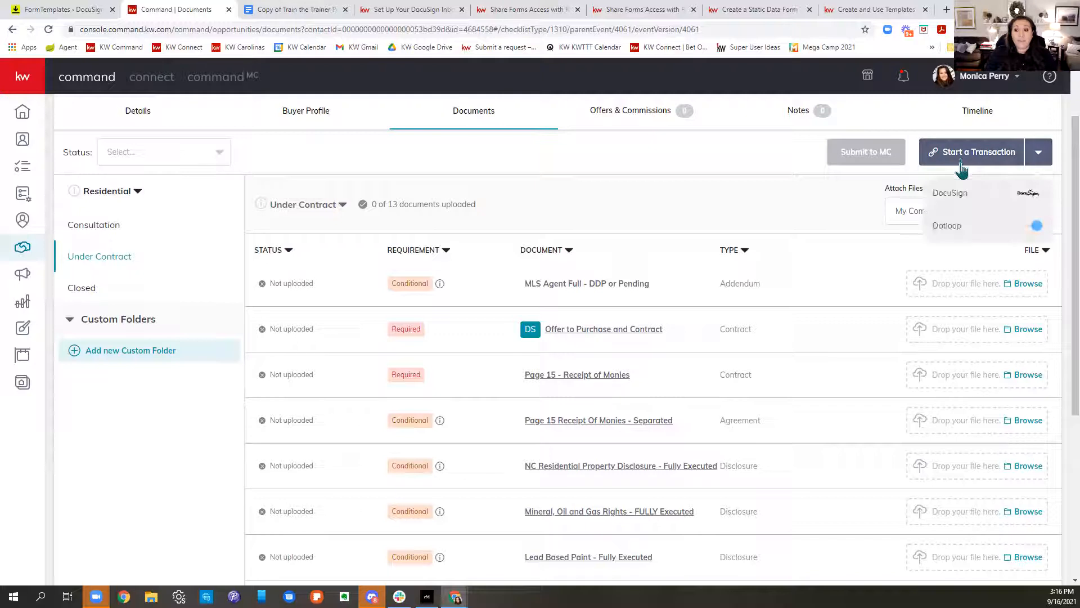
click(951, 193)
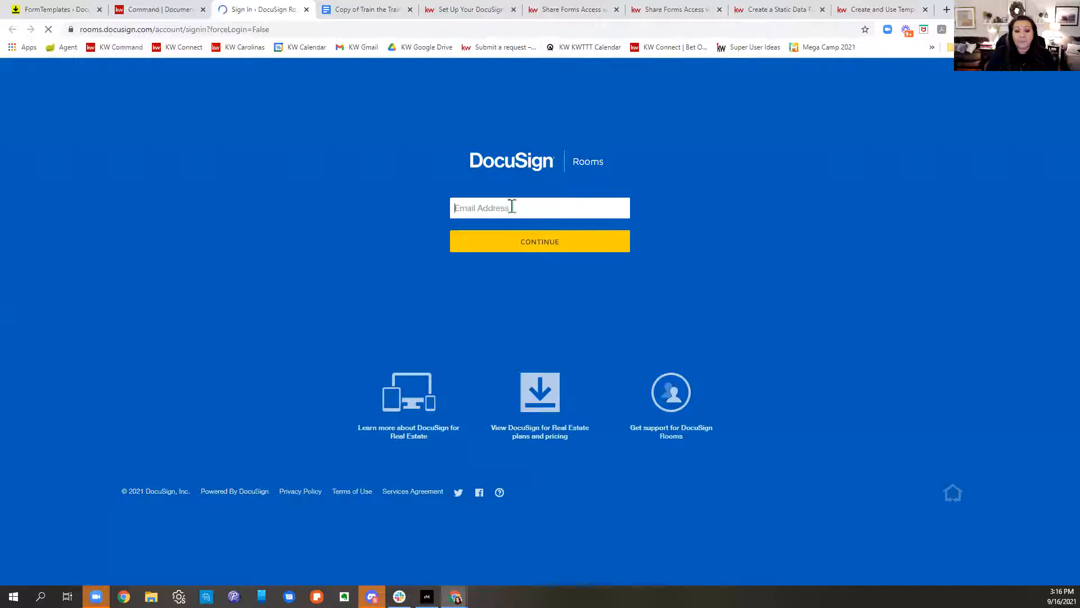
text(moni)
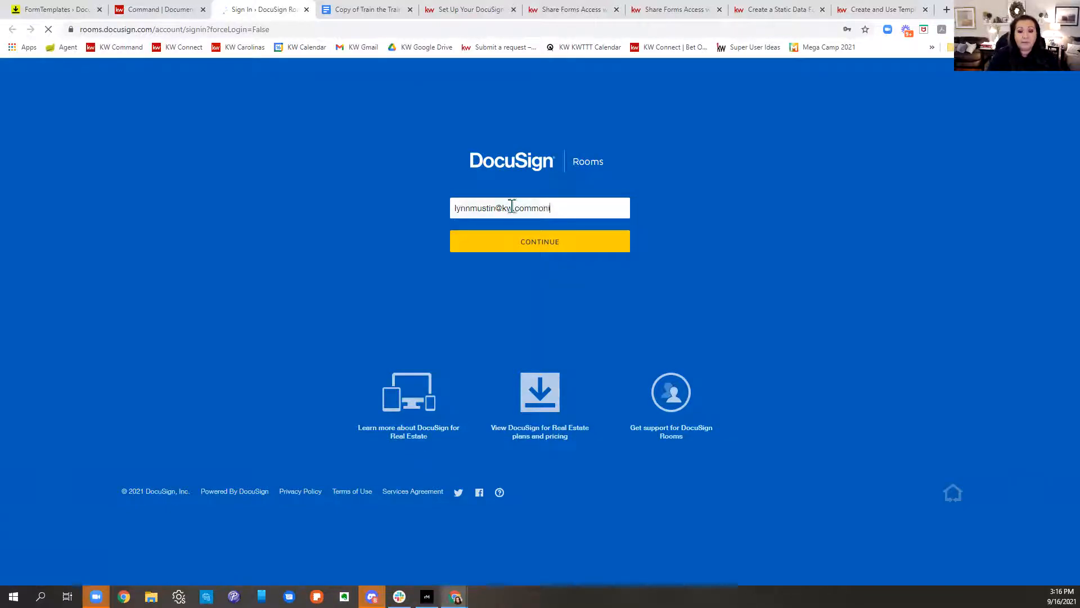
drag(566, 208, 441, 212)
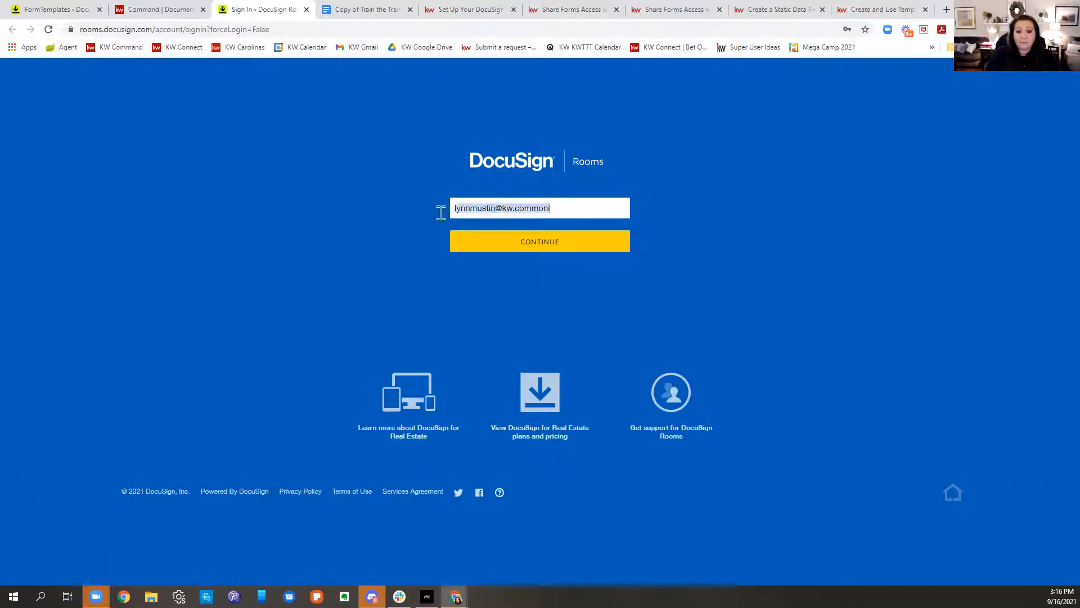
text(mo)
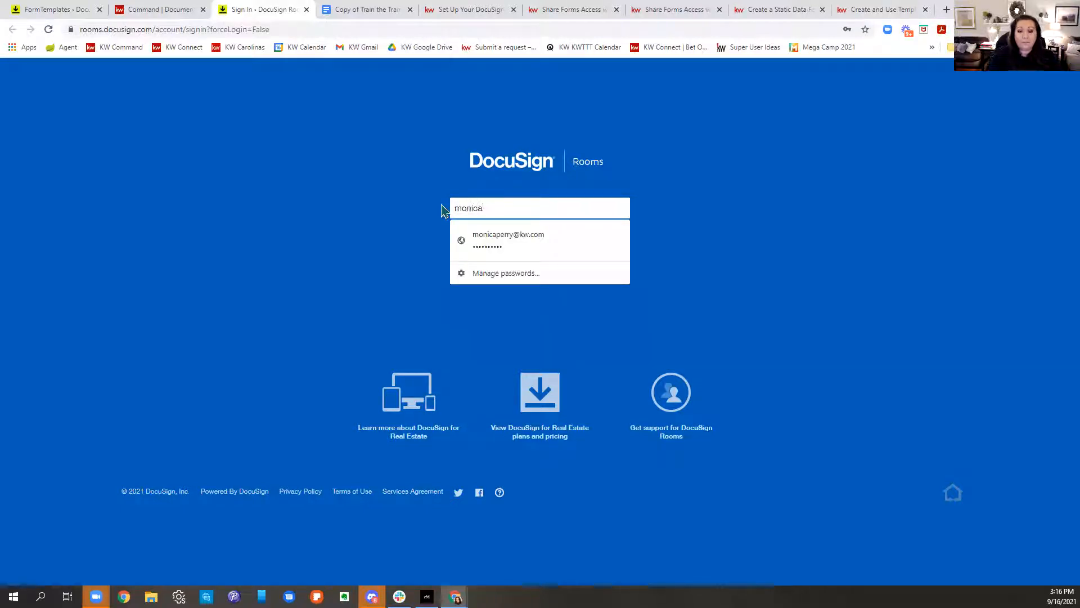
text(nica)
click(495, 239)
click(499, 244)
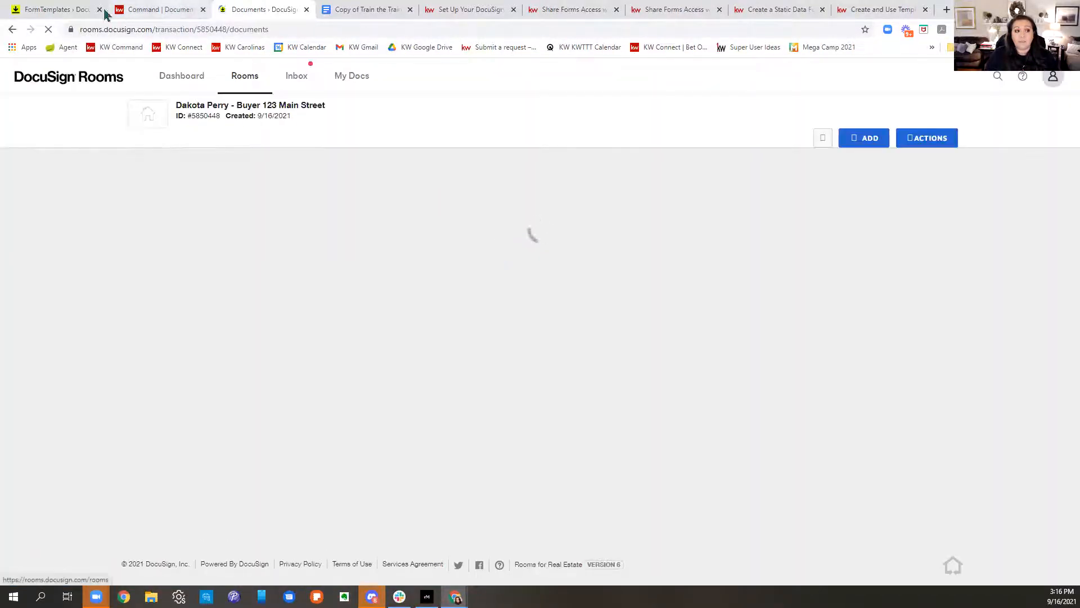
Step: Compare the KW Command opportunity title against the DocuSign Rooms room title
click(126, 16)
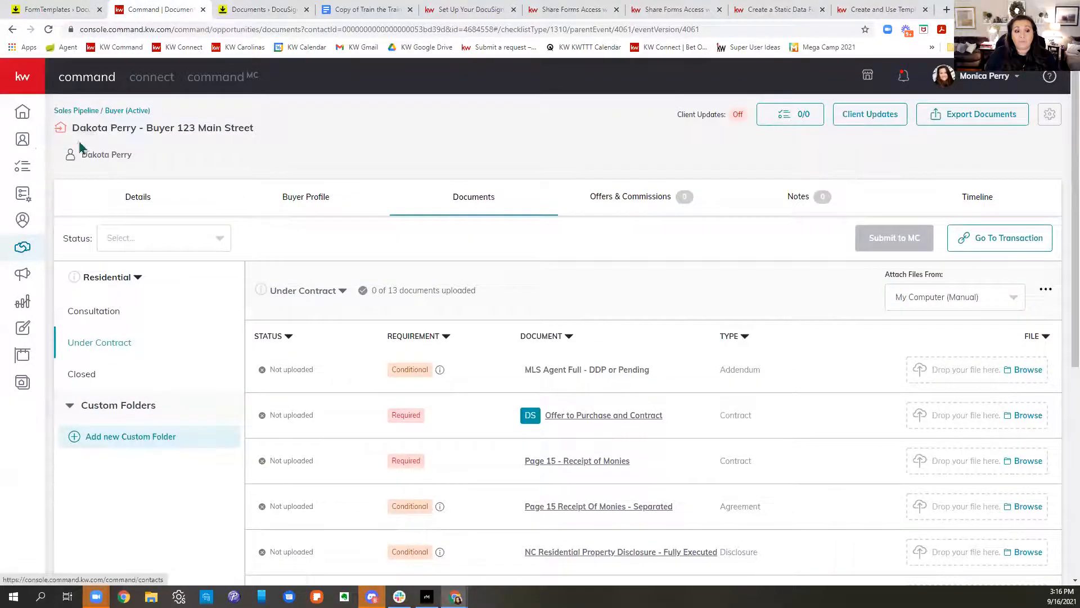
drag(79, 128, 271, 135)
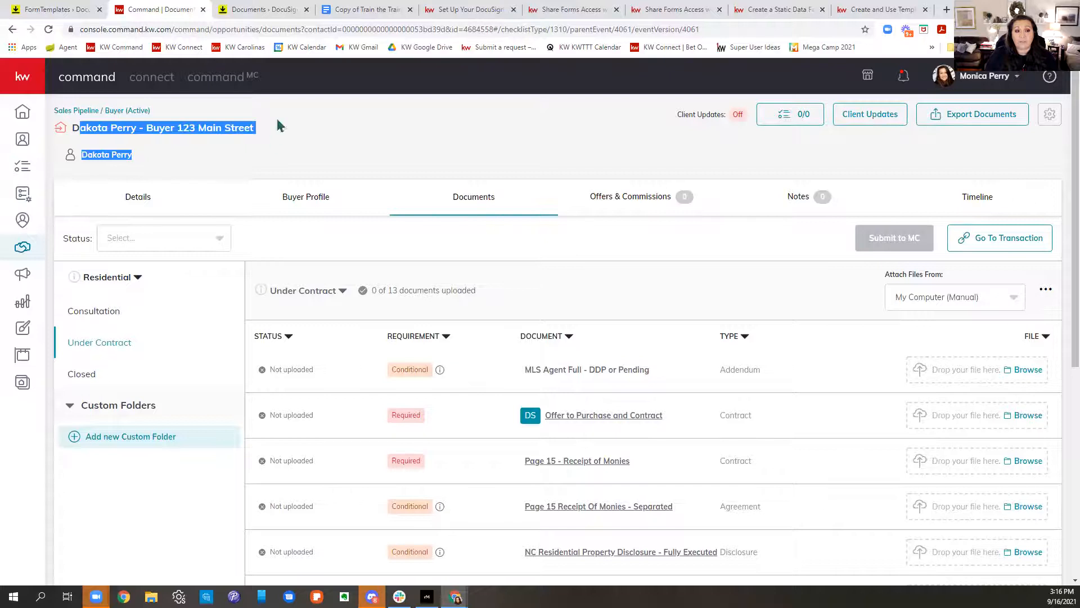
click(280, 9)
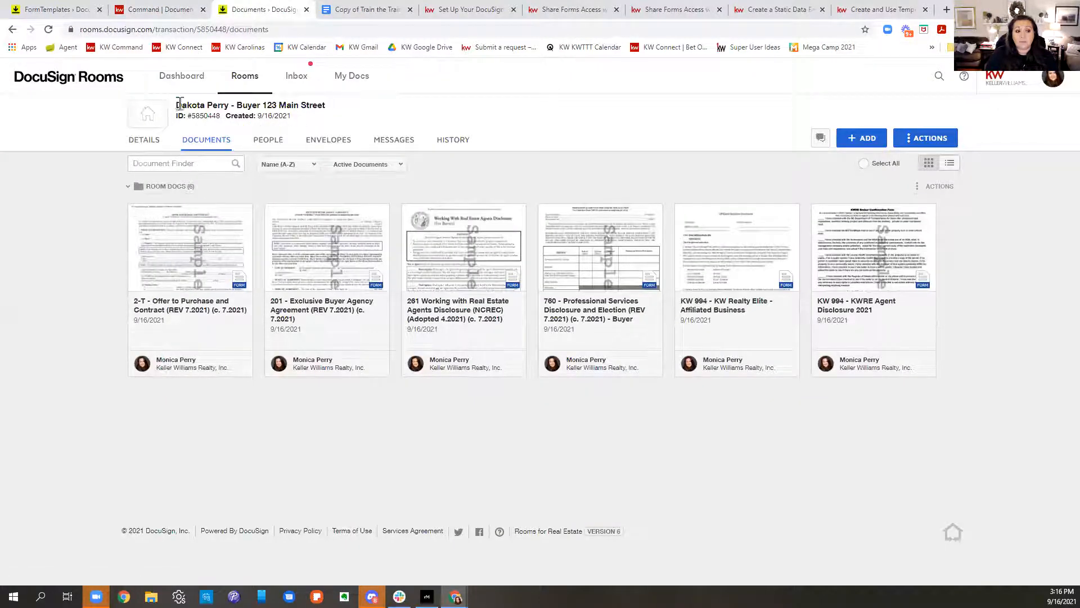
drag(175, 105, 350, 101)
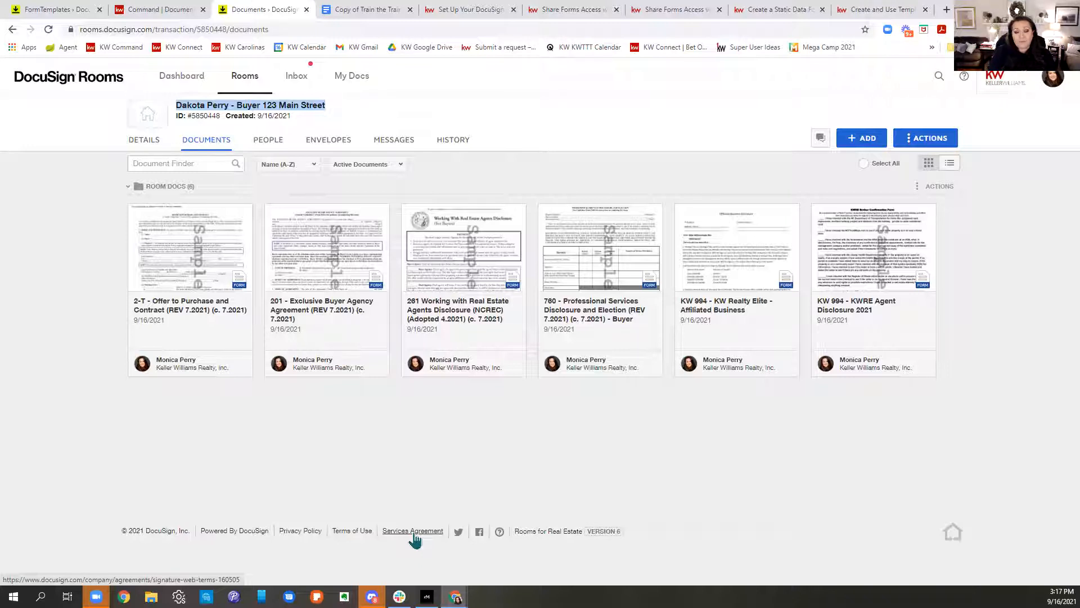
Step: Apply the 'Docusign Class 9.16.21' form template to the 201 agreement and open the form
right_click(324, 279)
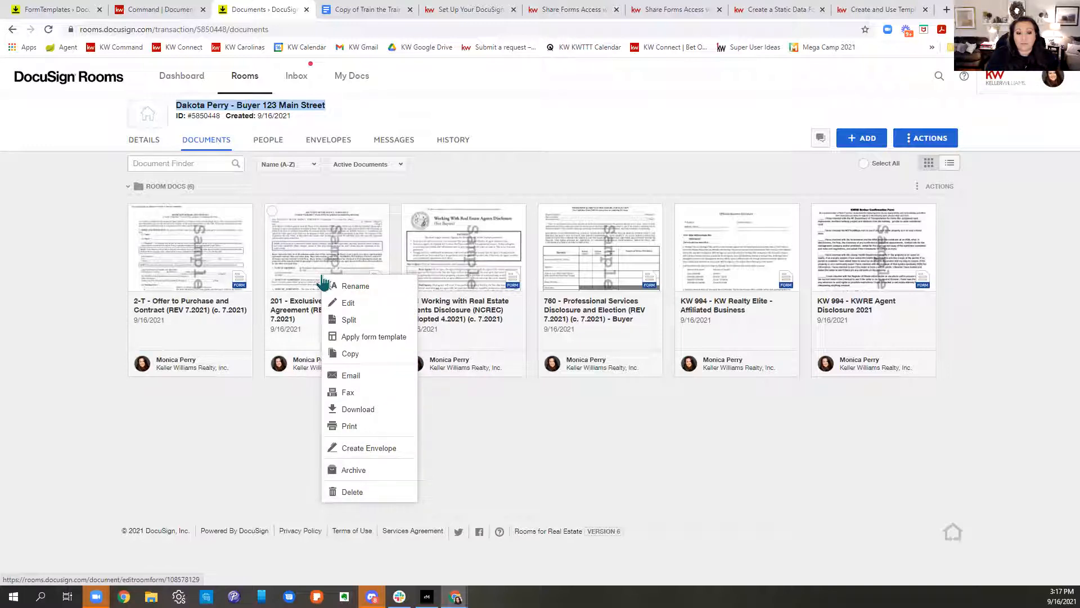
click(353, 340)
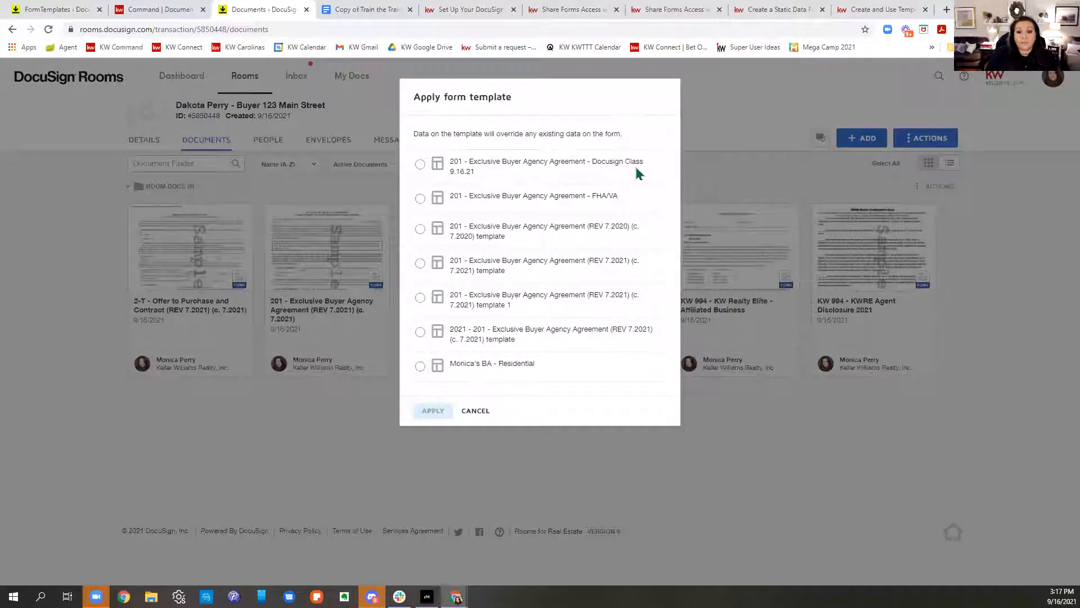
drag(636, 164, 479, 163)
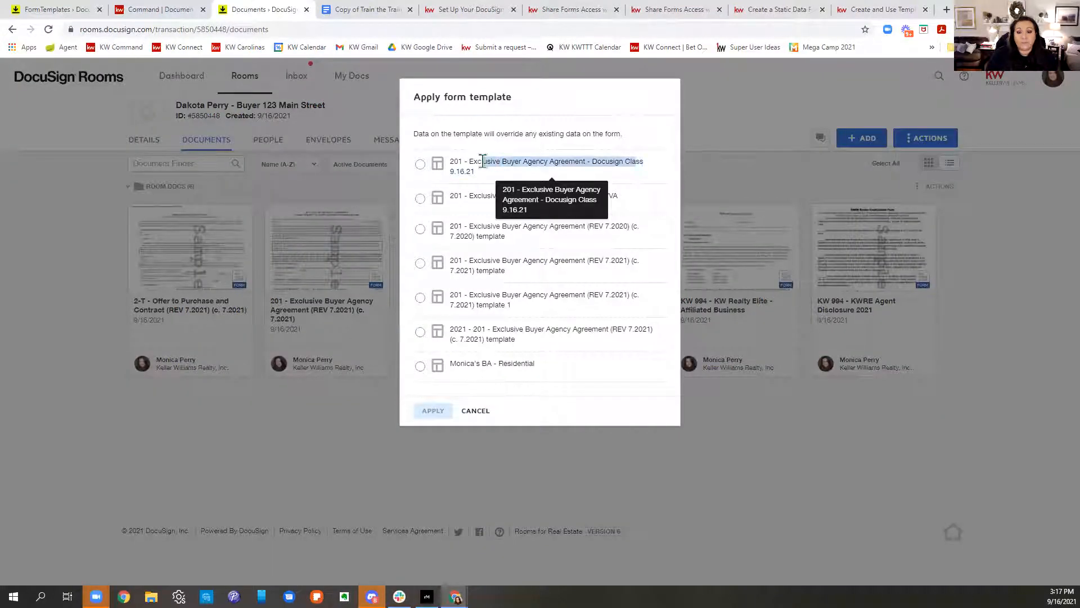
click(419, 164)
click(432, 410)
mouse_move(456, 597)
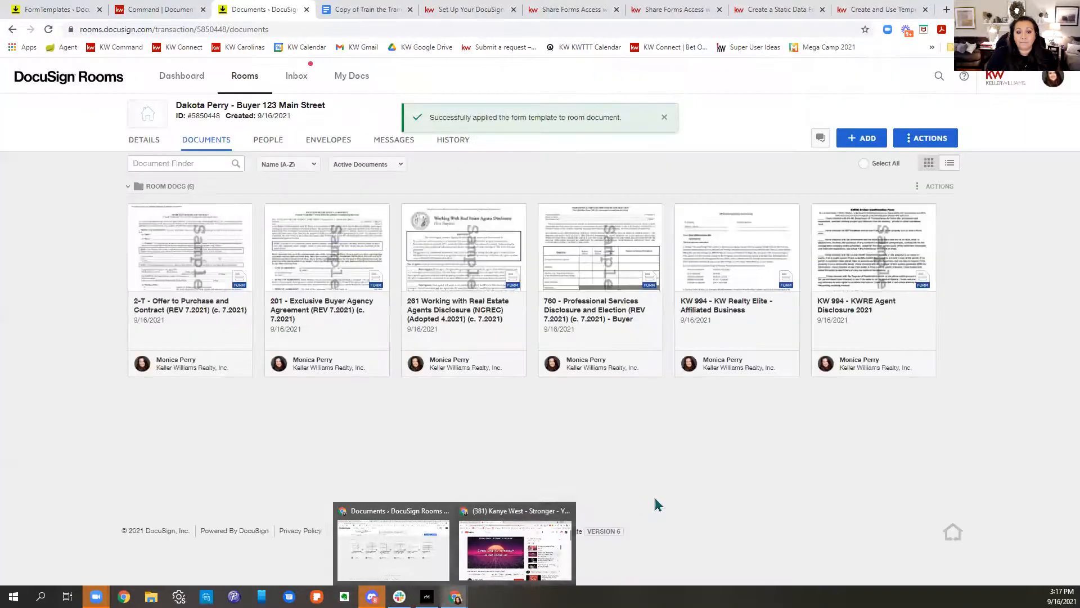
click(329, 264)
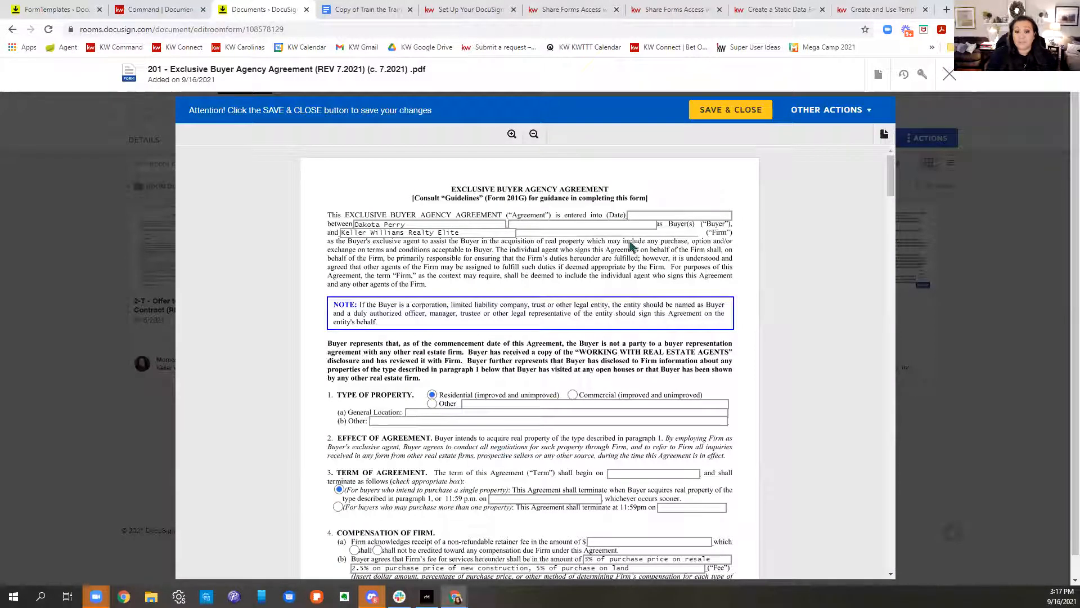
Step: Enter 09.16.21 as the agreement date, then review the prefilled pages such as the 45-day protection period
click(656, 218)
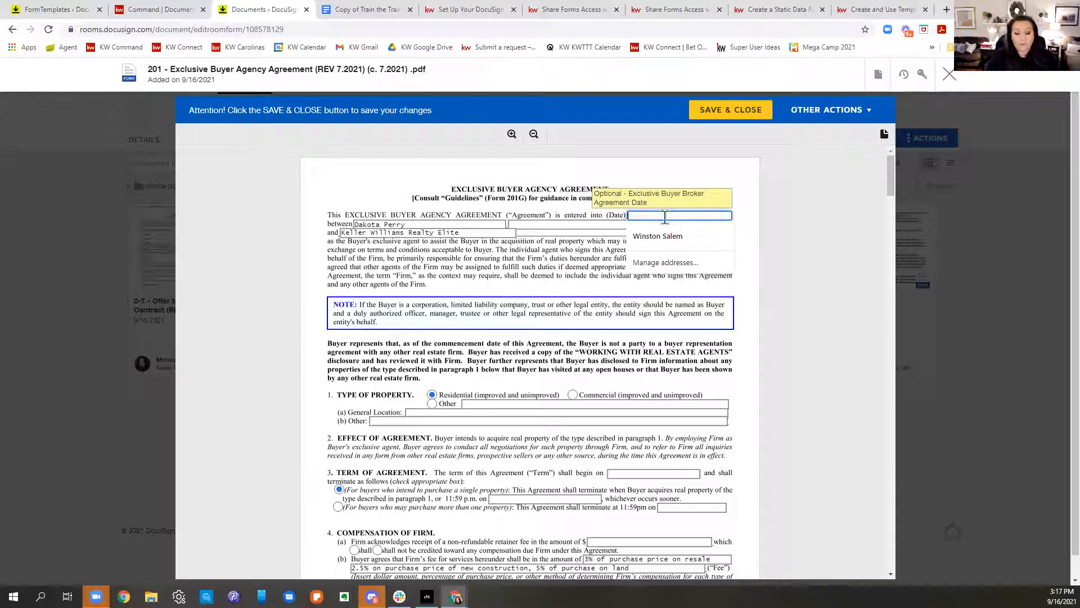
text(09.1)
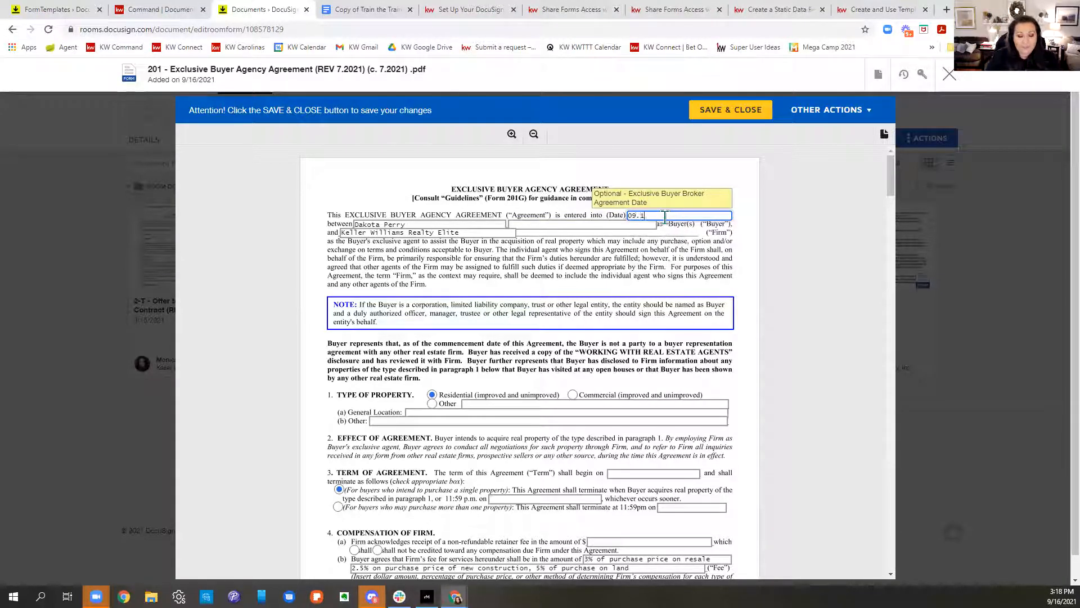
text(6.21)
click(738, 392)
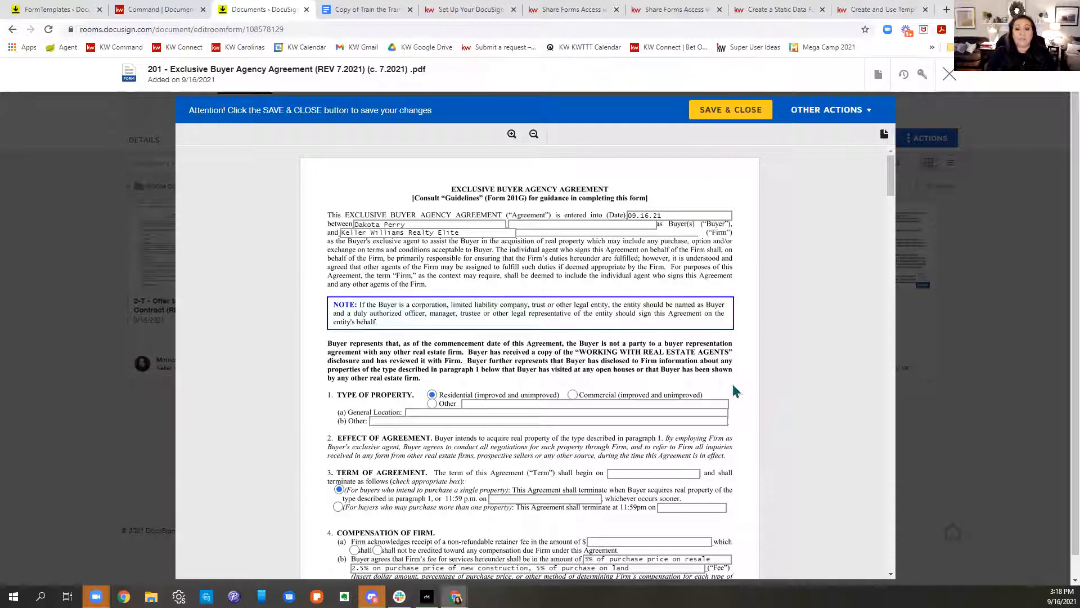
scroll(537, 447, down, 2)
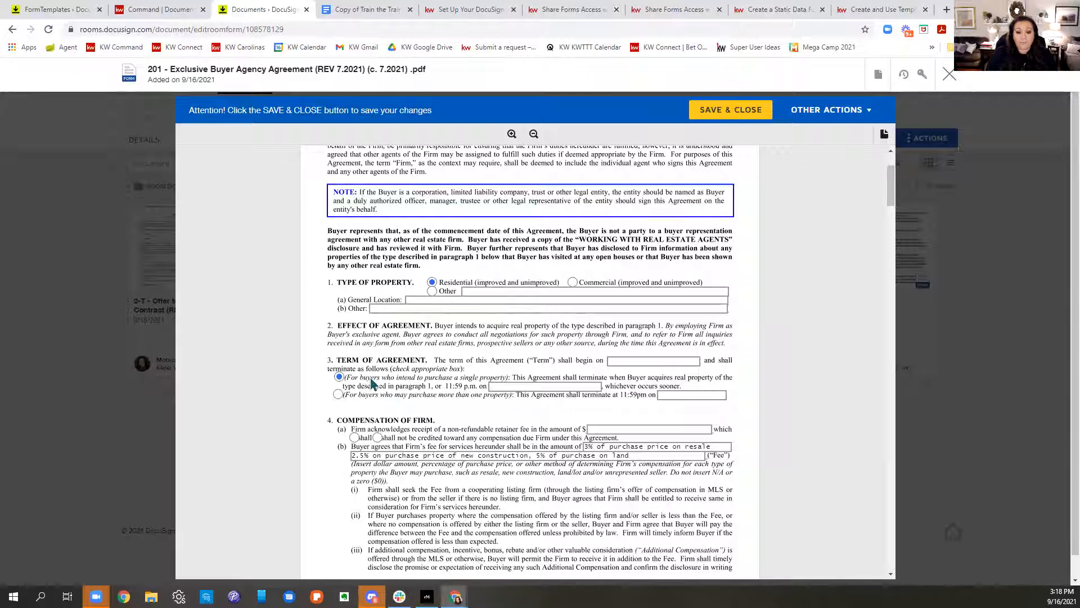
scroll(629, 416, down, 2)
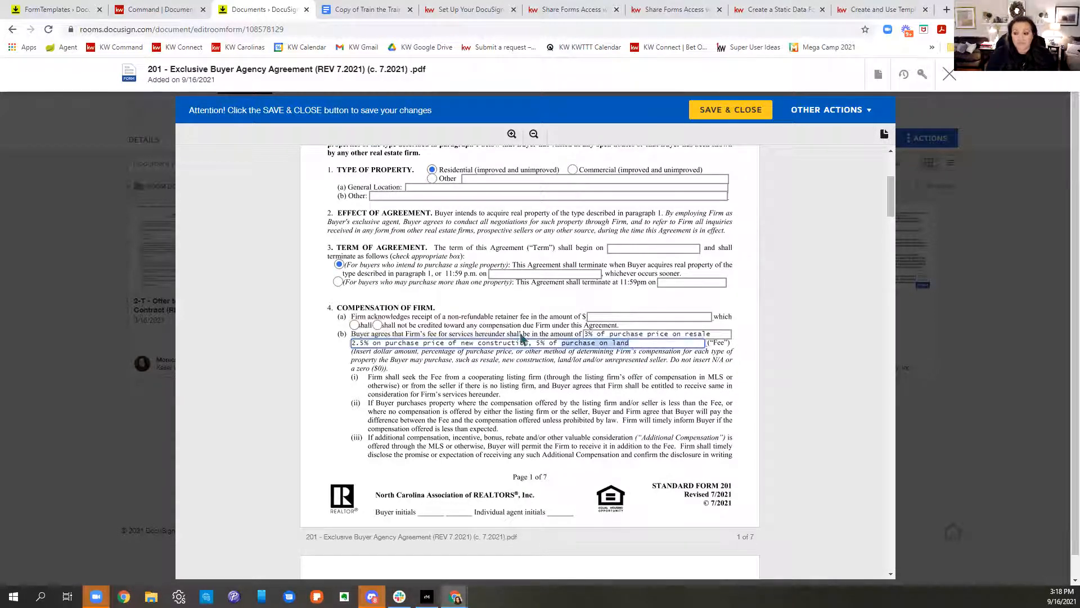
scroll(527, 390, down, 5)
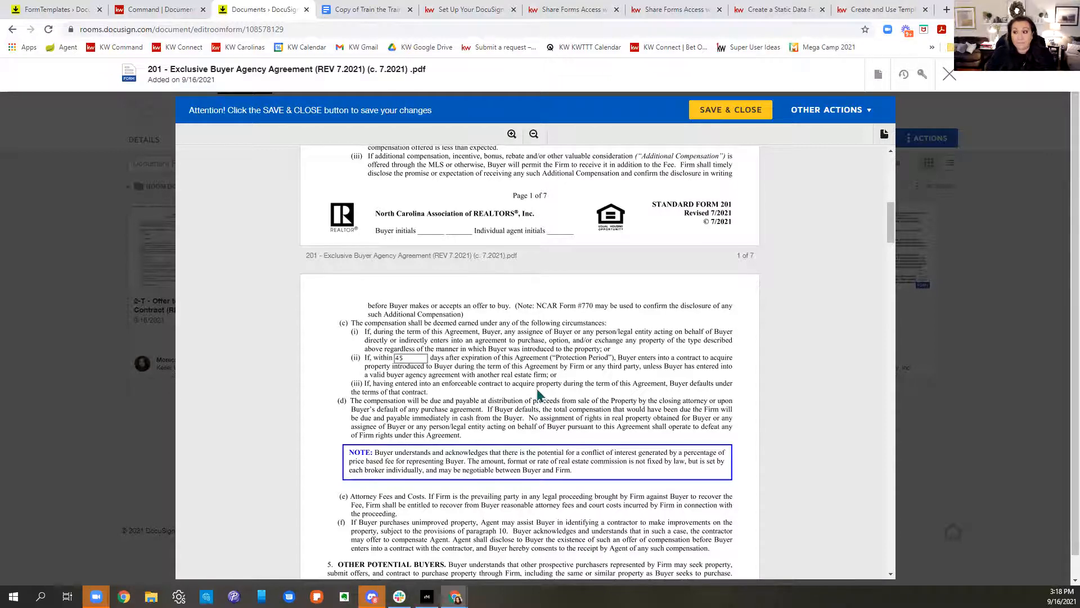
scroll(538, 394, down, 9)
scroll(567, 393, down, 9)
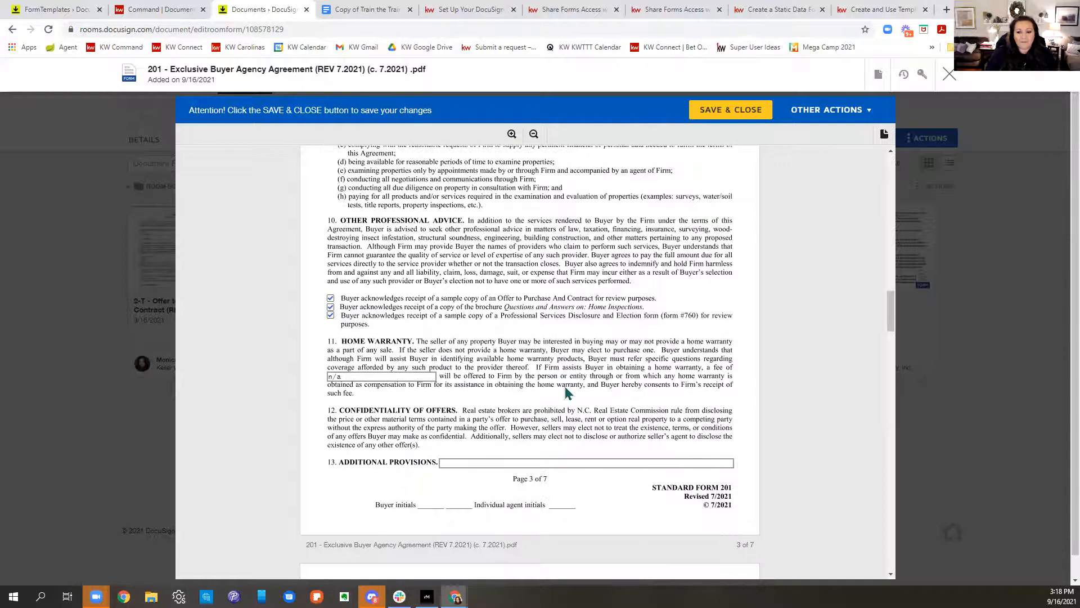
scroll(566, 392, down, 3)
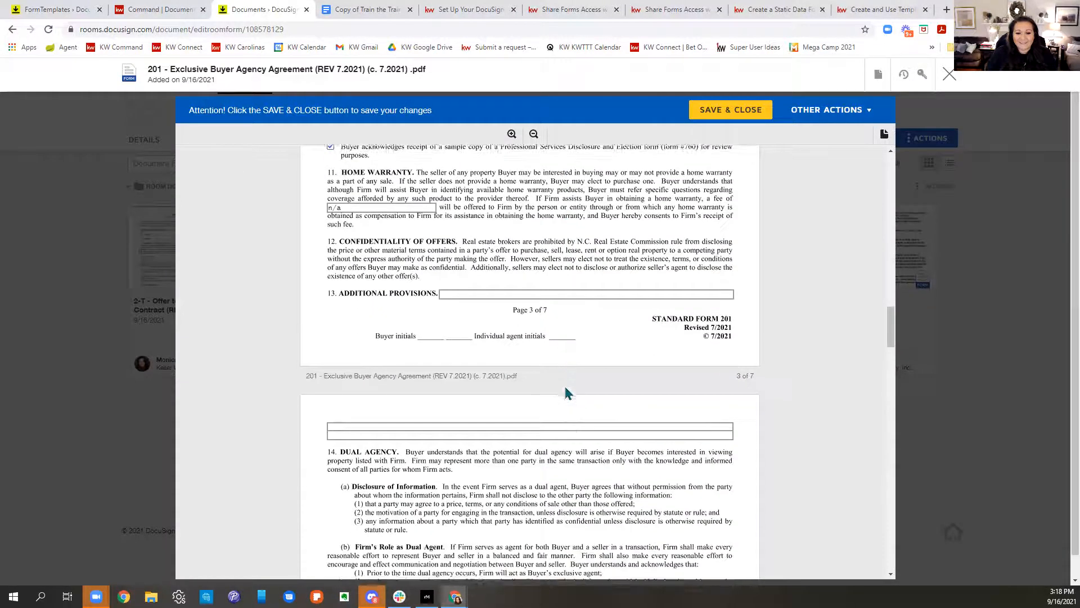
scroll(566, 393, down, 7)
scroll(570, 394, down, 7)
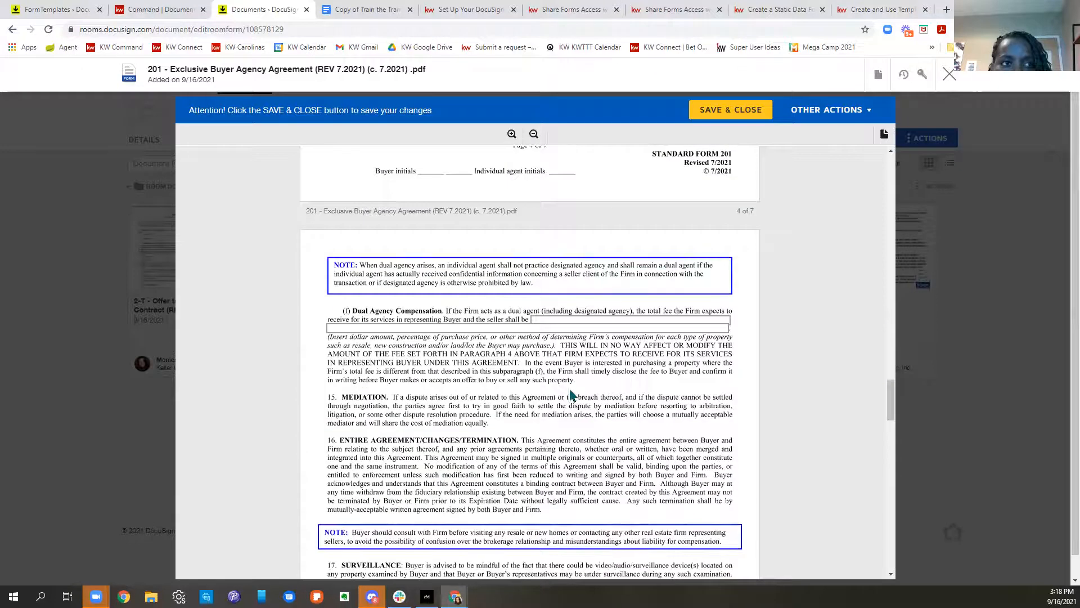
scroll(570, 394, up, 17)
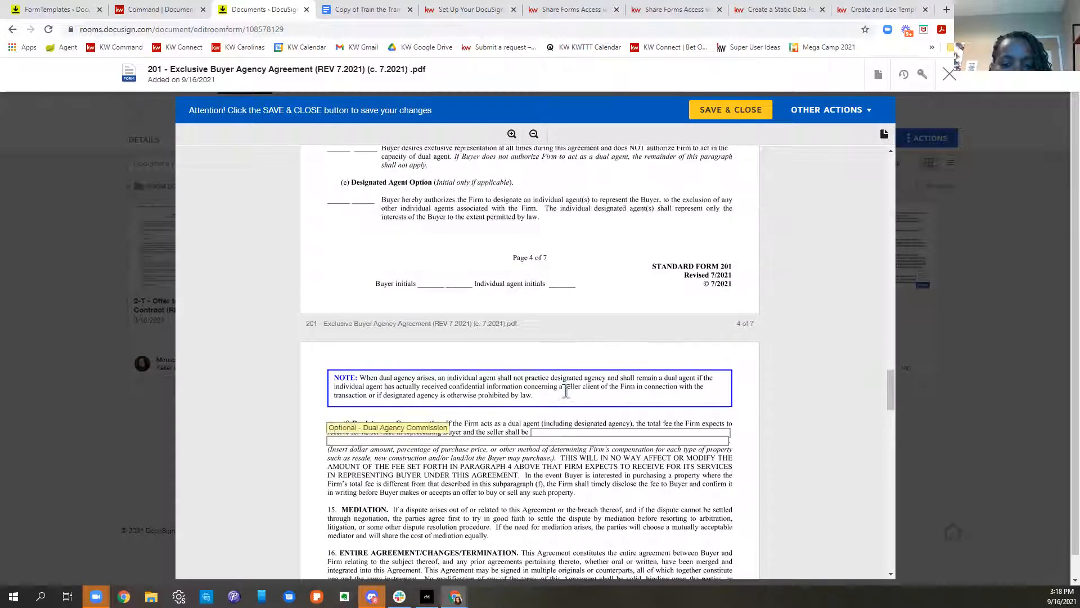
Step: Return to KW Command's Residential Under Contract checklist, still 0 of 13 documents uploaded
click(135, 8)
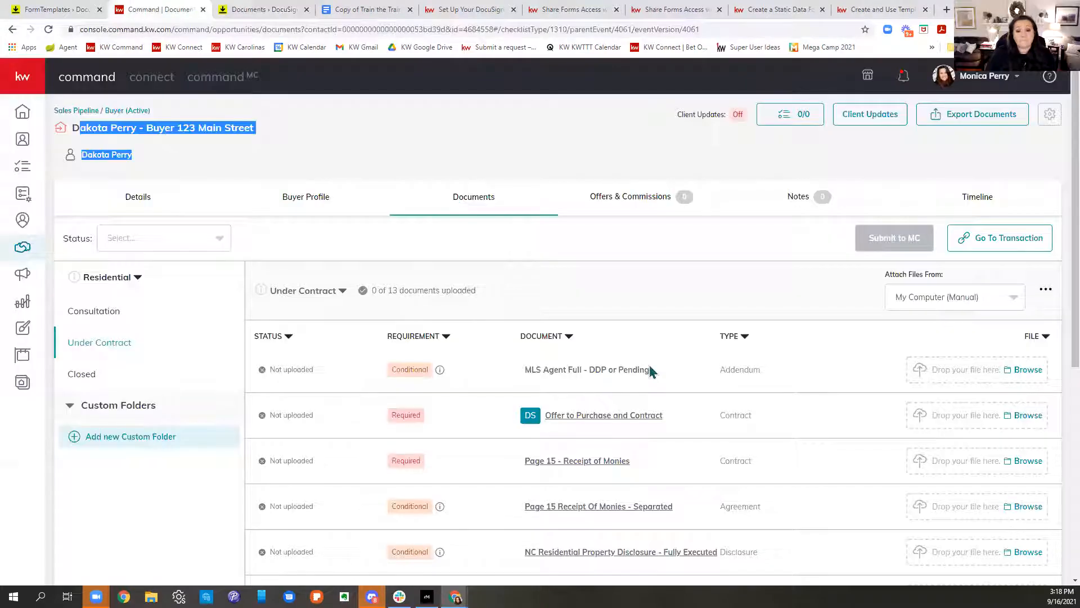
scroll(651, 371, down, 2)
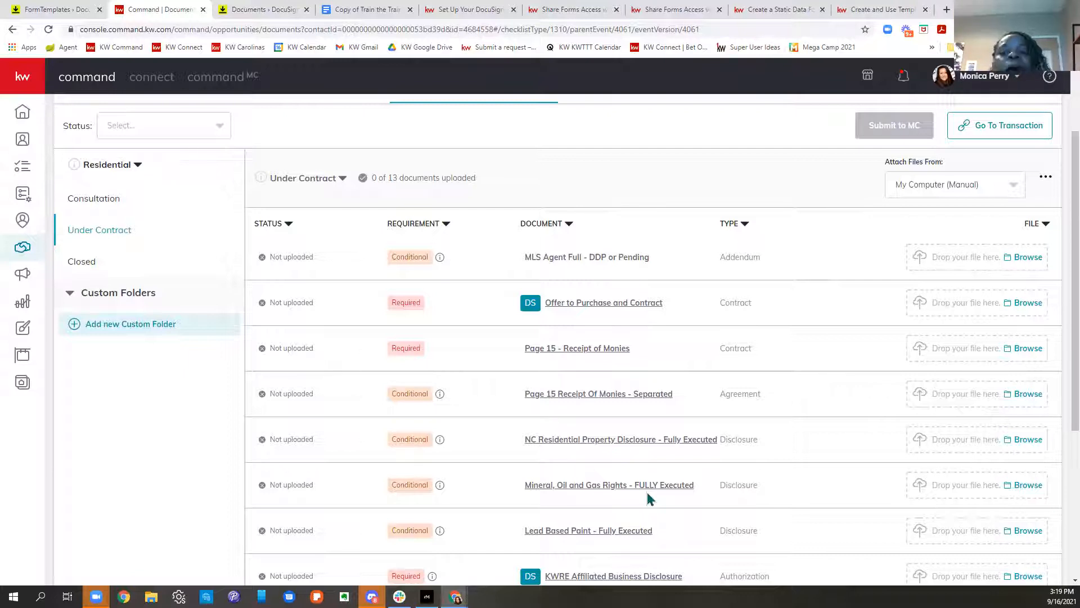
Step: Return to the 201 buyer agency agreement and scroll through its pages back to page 1
click(247, 11)
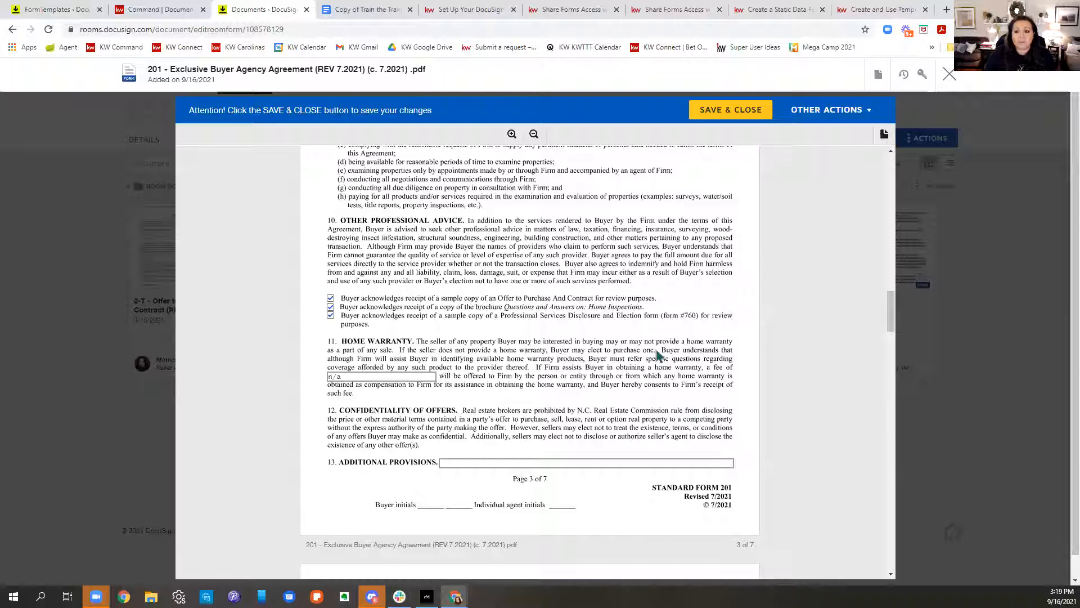
scroll(669, 304, down, 15)
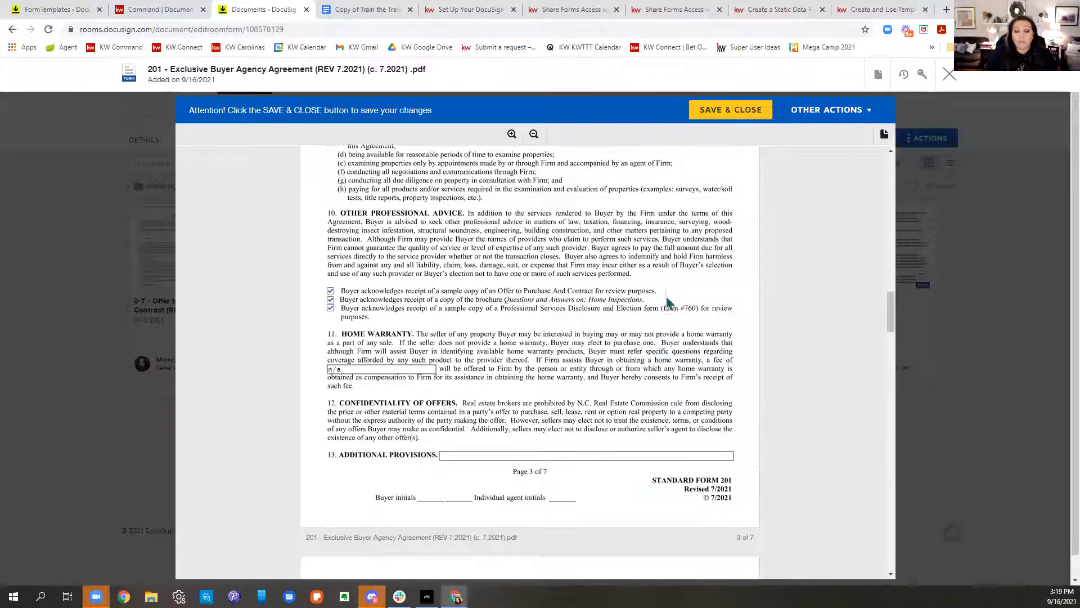
scroll(669, 306, down, 15)
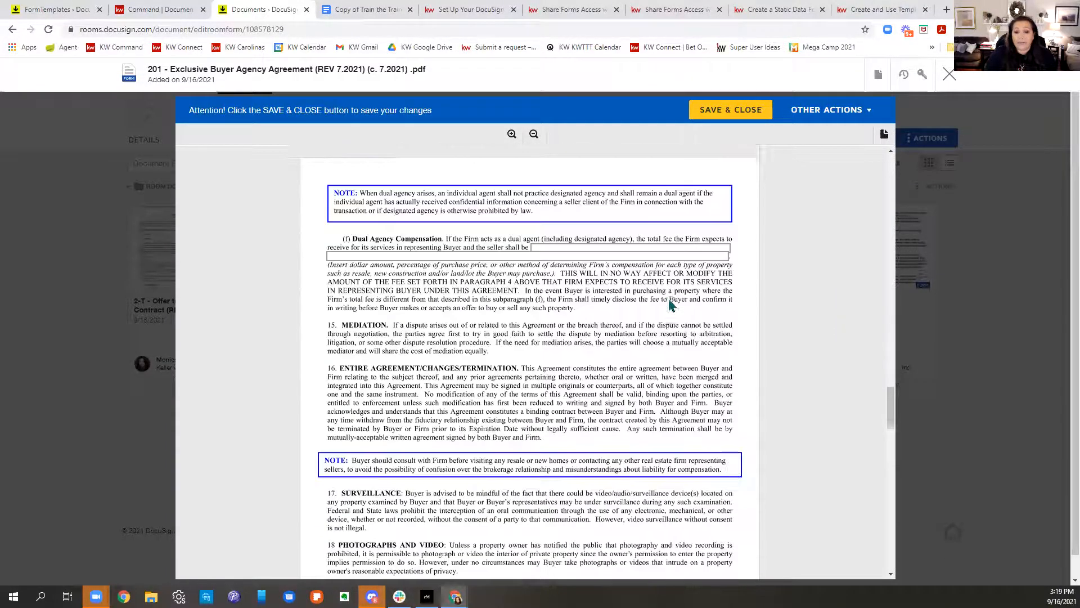
scroll(670, 309, down, 8)
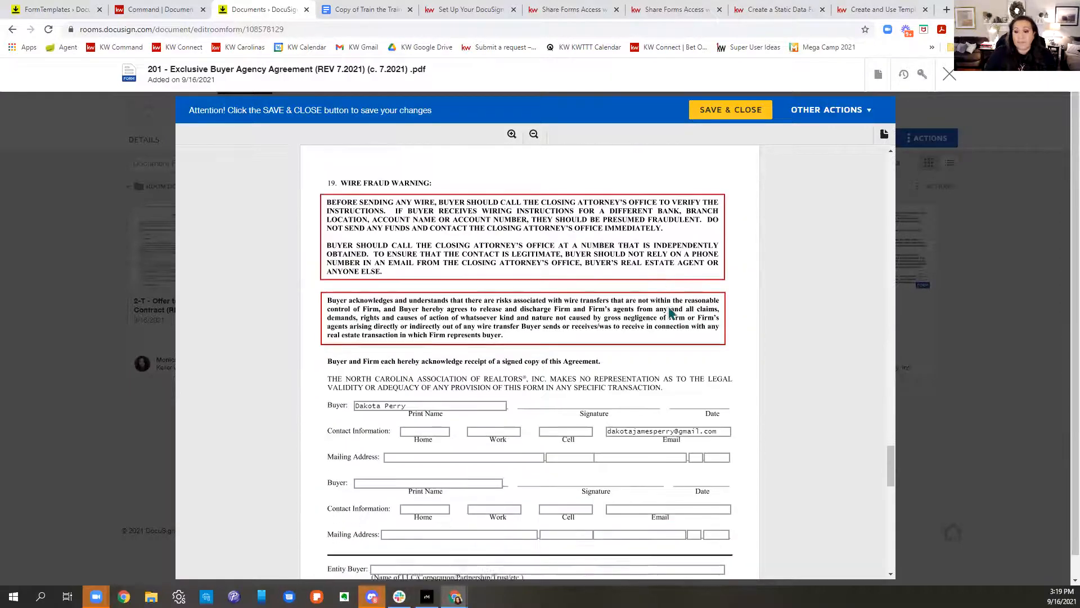
scroll(676, 315, up, 12)
scroll(679, 325, up, 20)
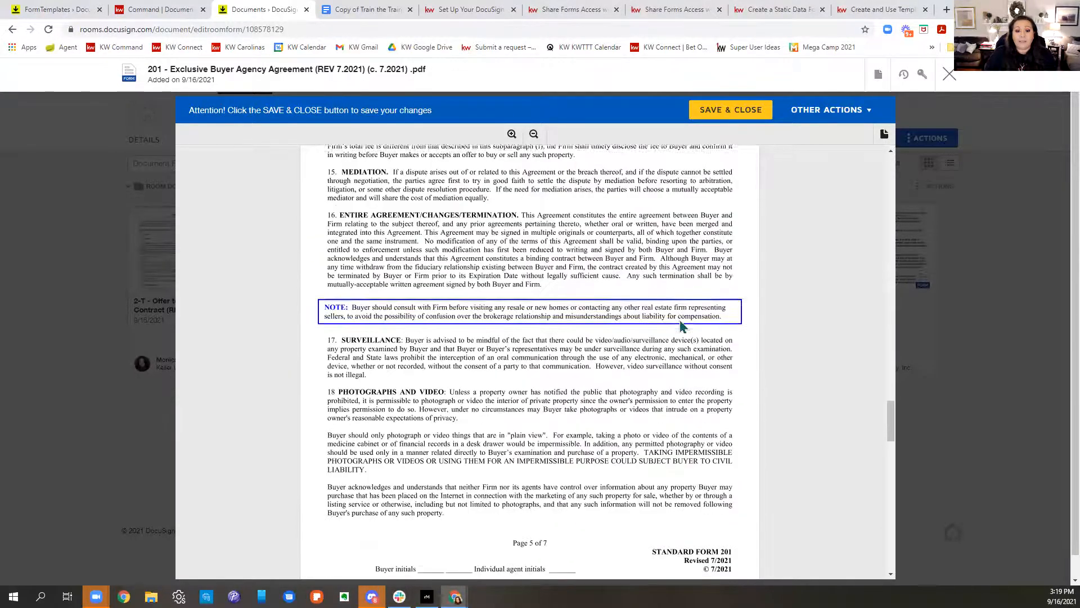
scroll(685, 320, up, 20)
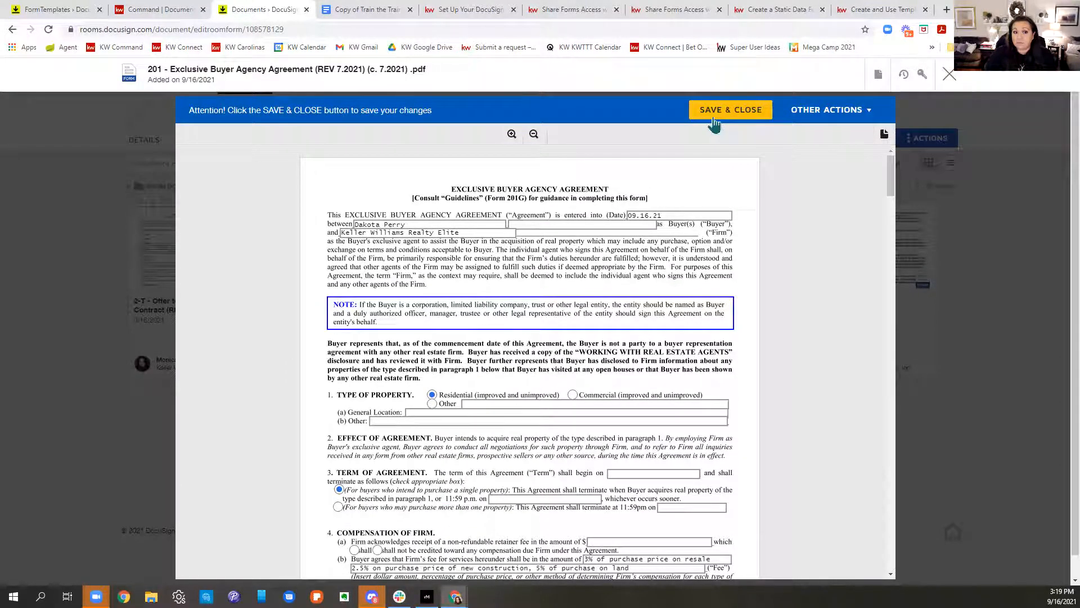
Step: Save and close the 201 agreement, then open the 2-T Offer to Purchase and Contract
click(714, 124)
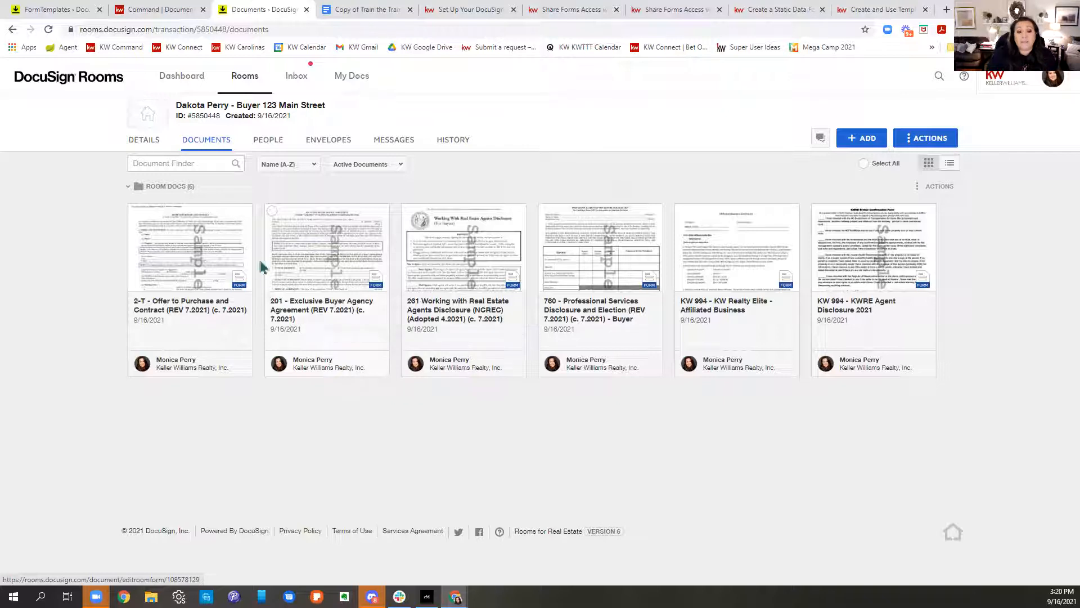
click(224, 261)
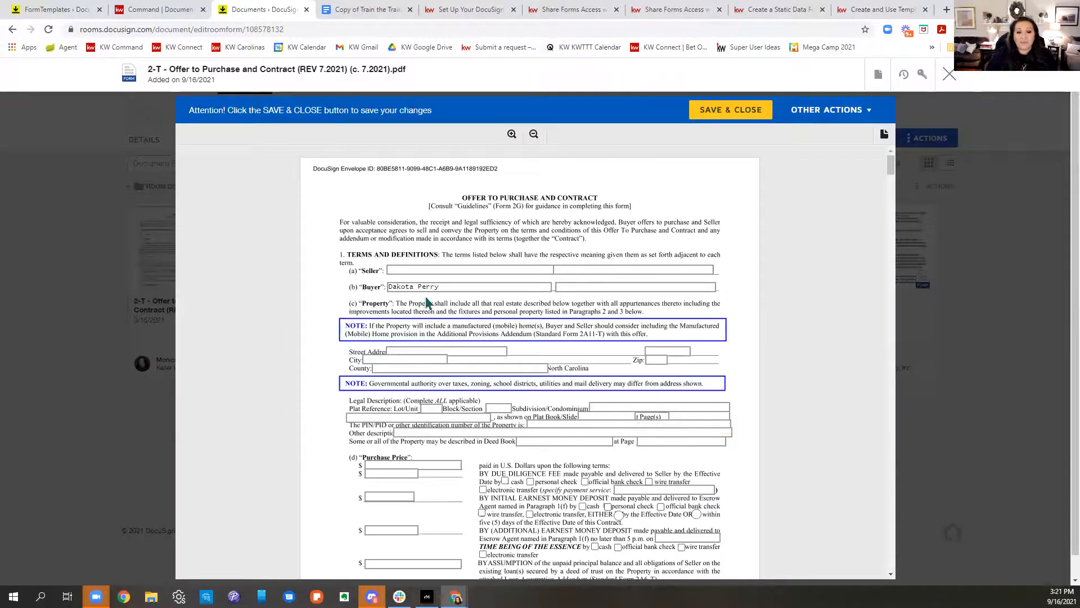
Step: Check the 2-T Offer's prefilled Buyer and selling agent fields across its pages, then close it
triple_click(453, 286)
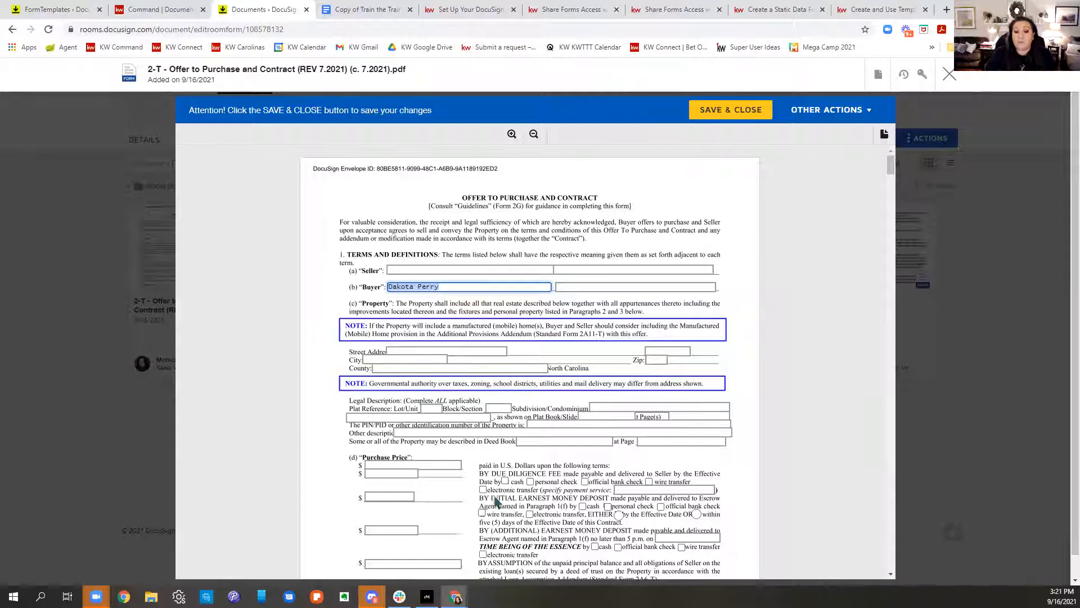
scroll(616, 459, down, 15)
scroll(630, 480, down, 20)
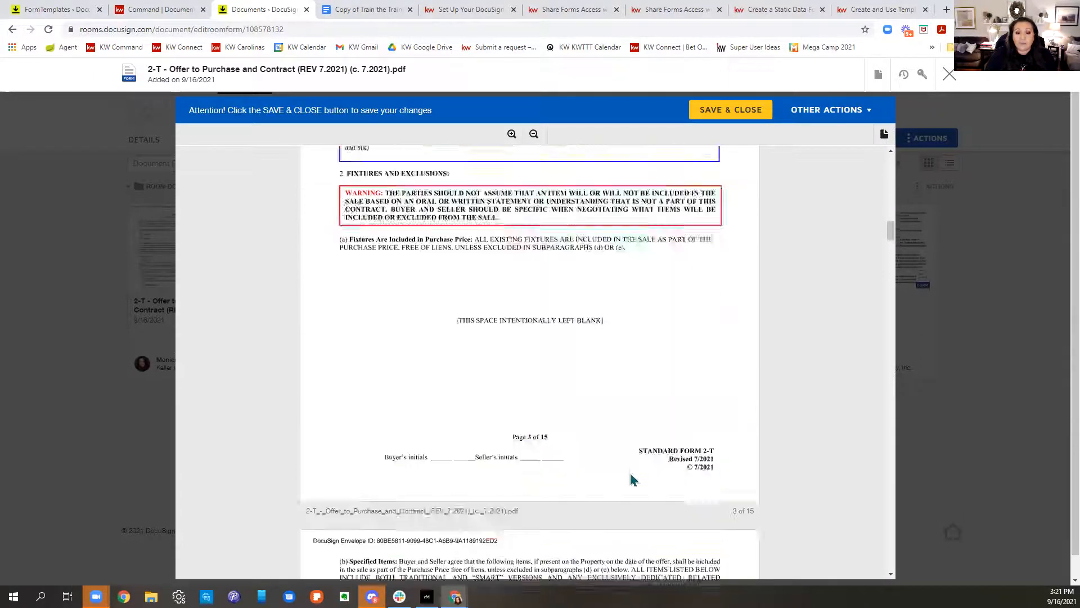
scroll(633, 480, down, 20)
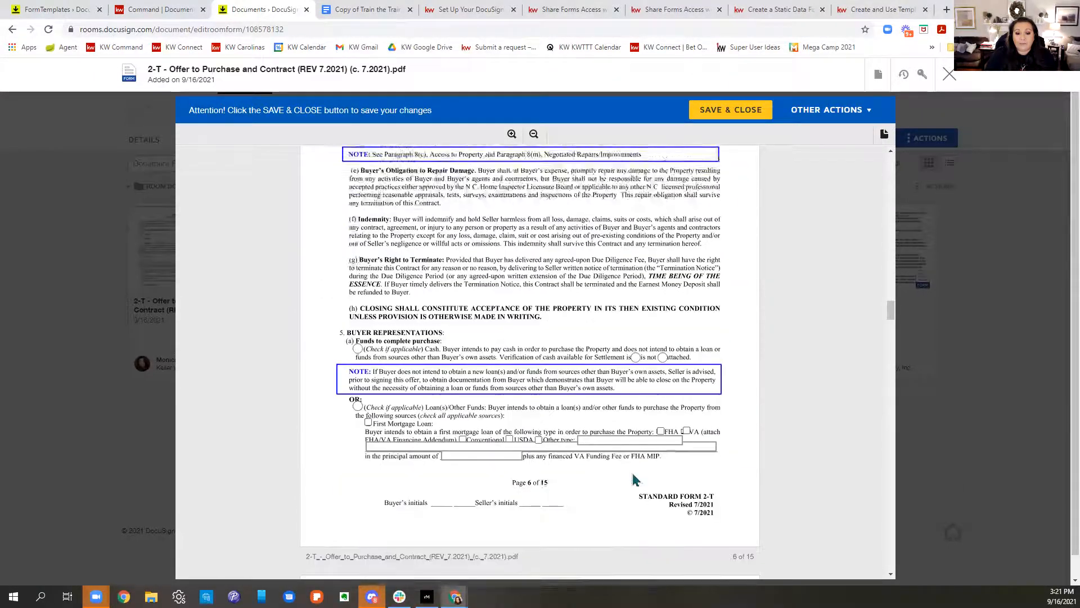
scroll(637, 479, down, 20)
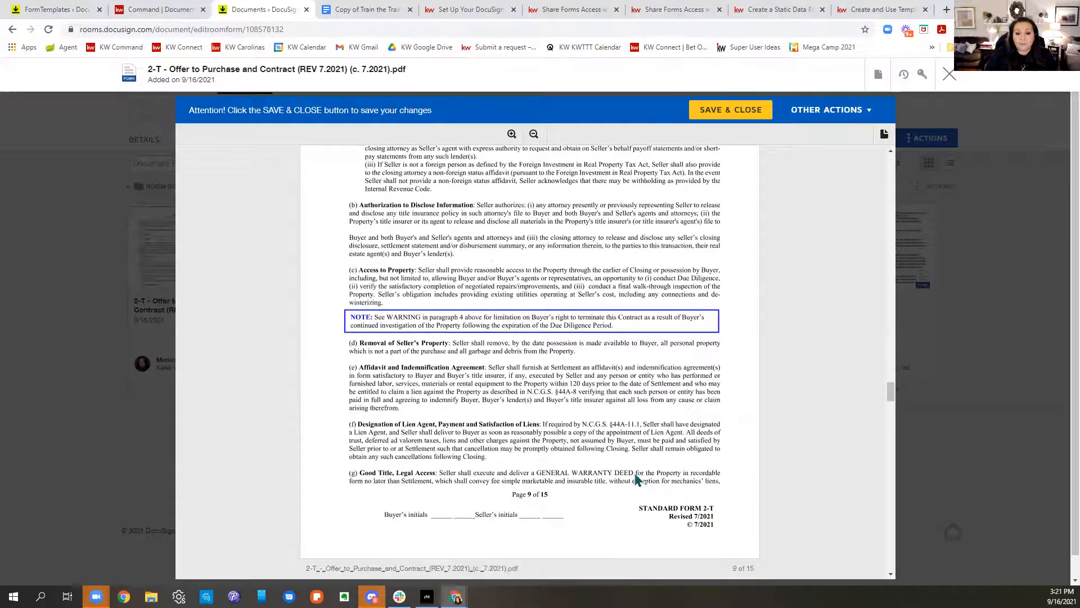
scroll(637, 479, down, 20)
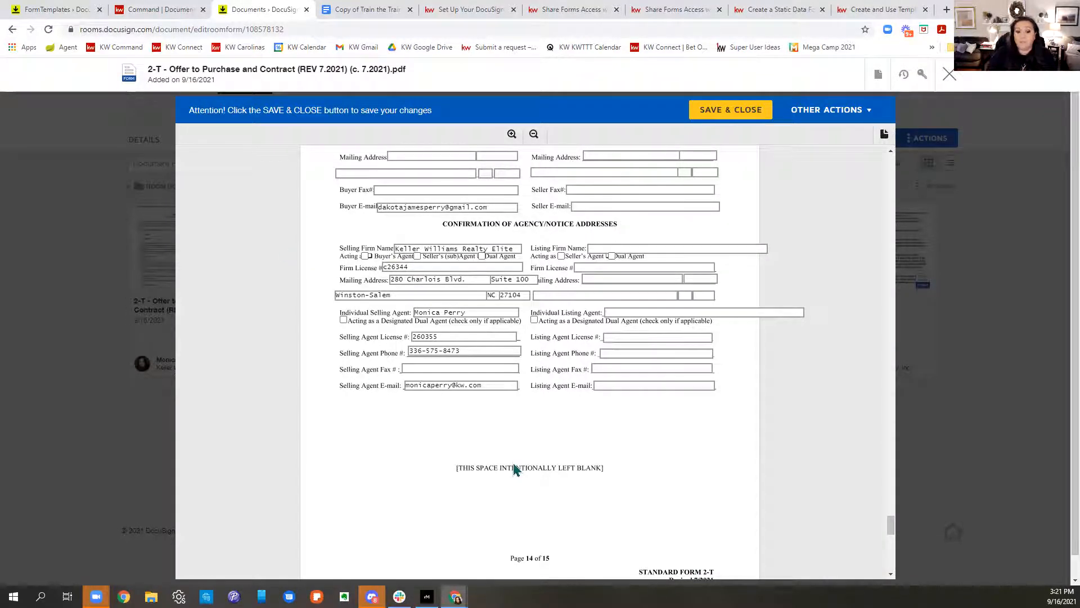
scroll(512, 458, up, 10)
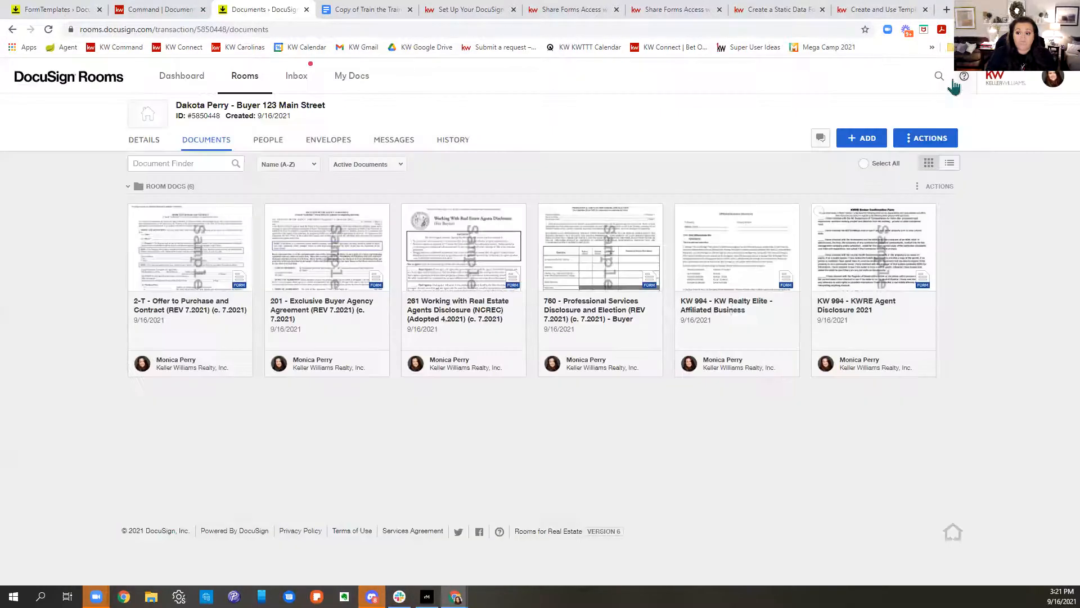
click(950, 74)
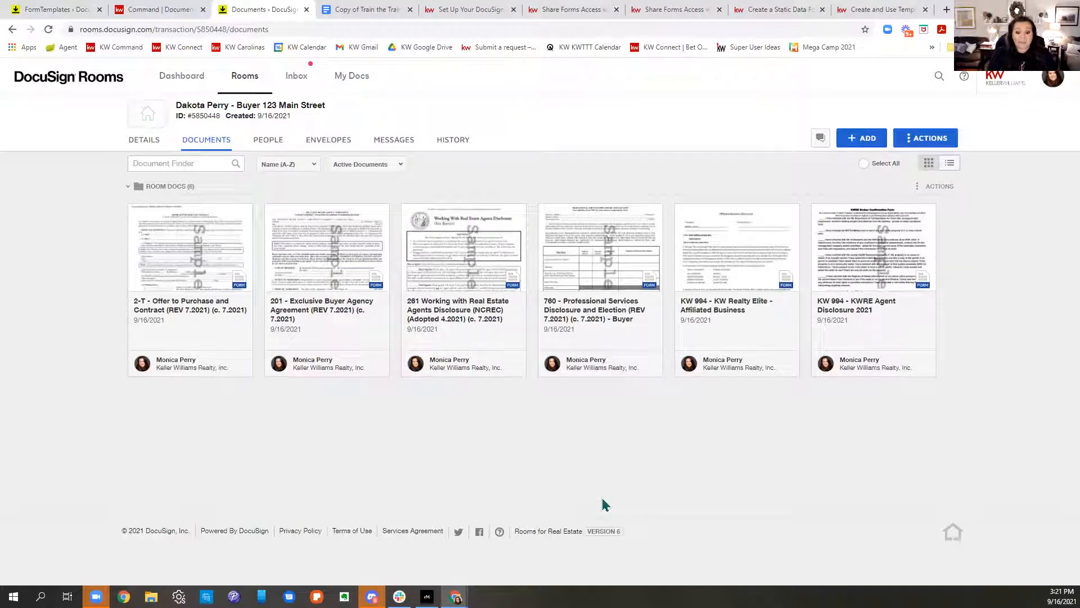
click(472, 251)
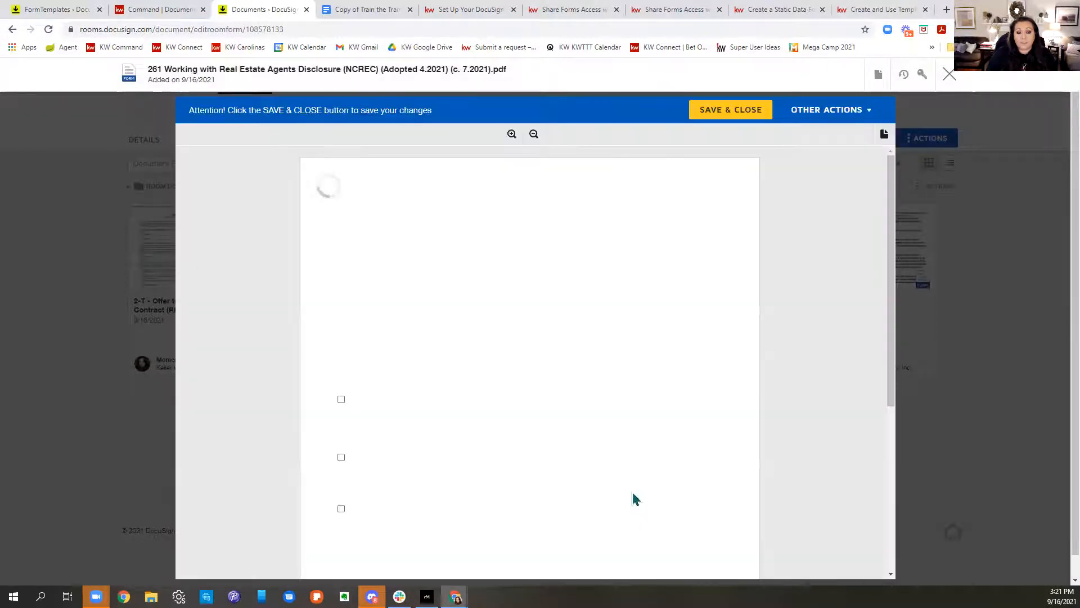
scroll(633, 499, down, 5)
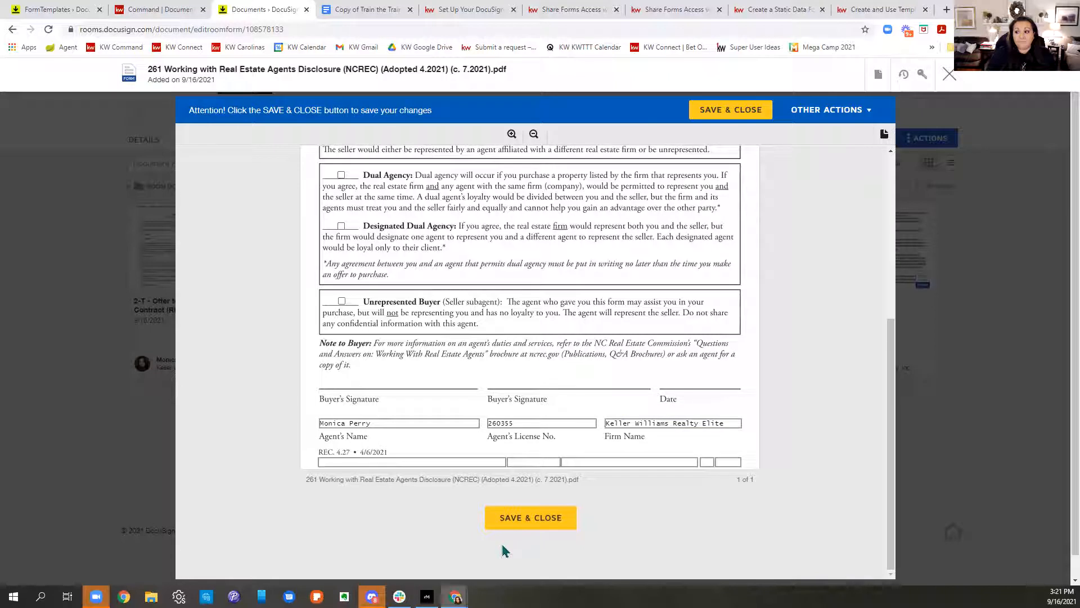
click(531, 517)
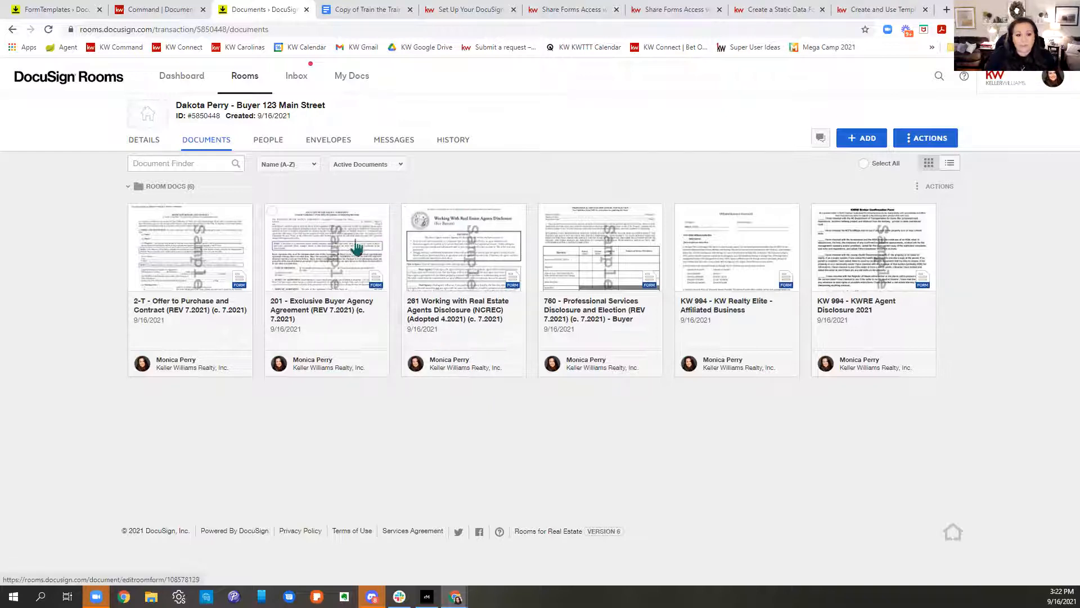
Step: Create an envelope from the selected 261 Working With and 201 Buyer Agency forms
click(408, 211)
click(271, 213)
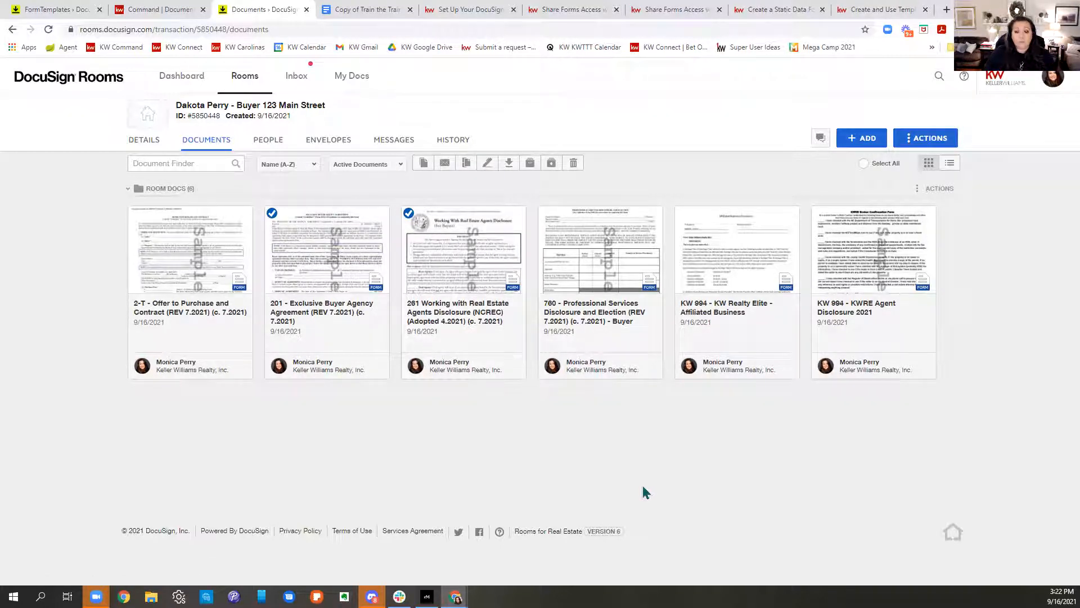
click(485, 164)
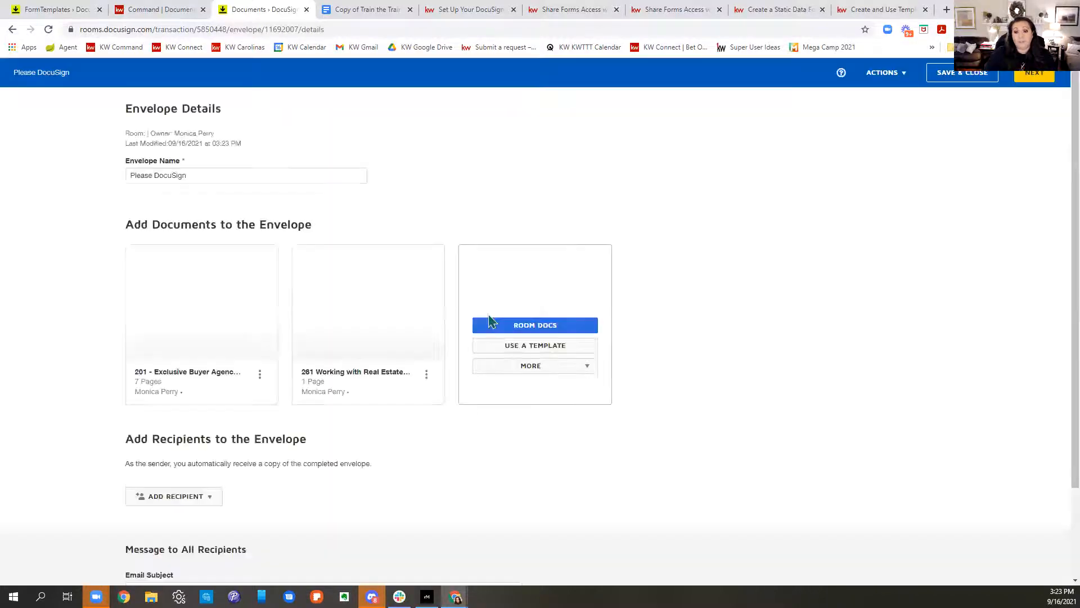
Step: Name the envelope 'Please DocuSign - Working W and Buyer Agency'
click(282, 173)
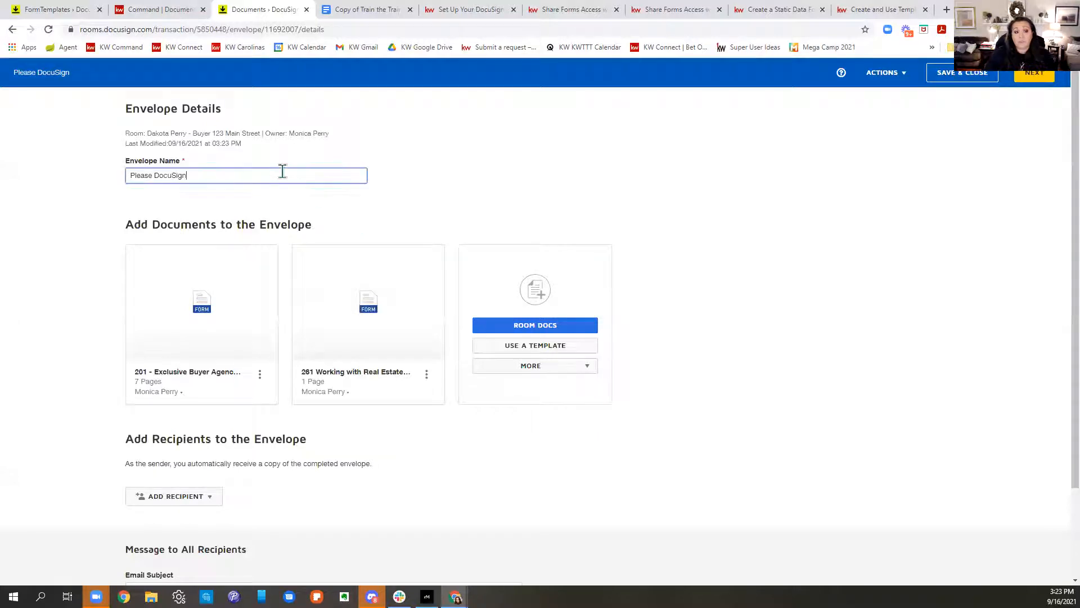
key(ctrl+a)
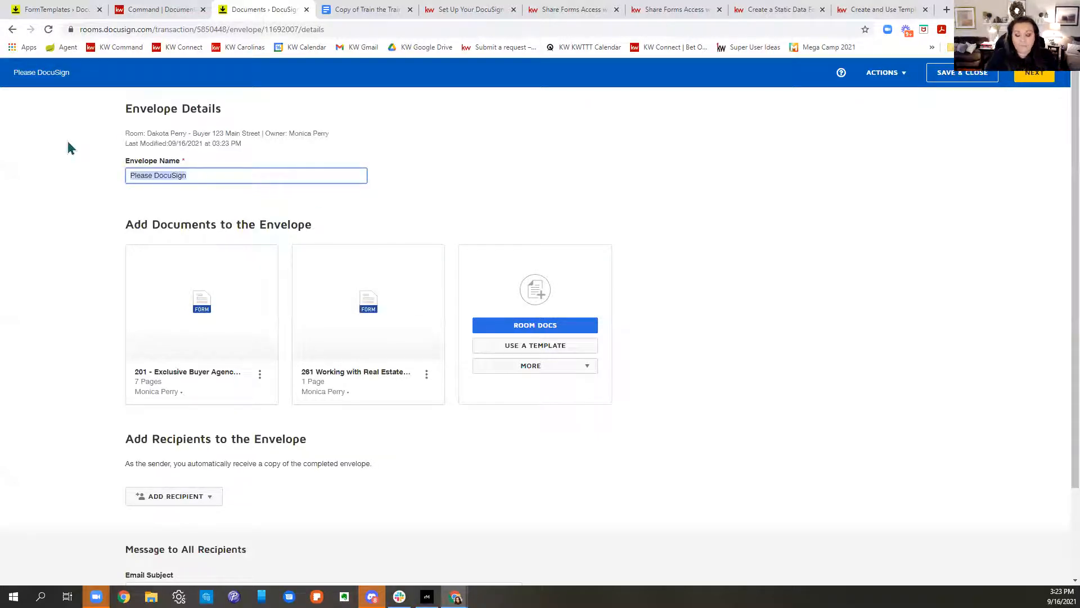
key(End)
text(-)
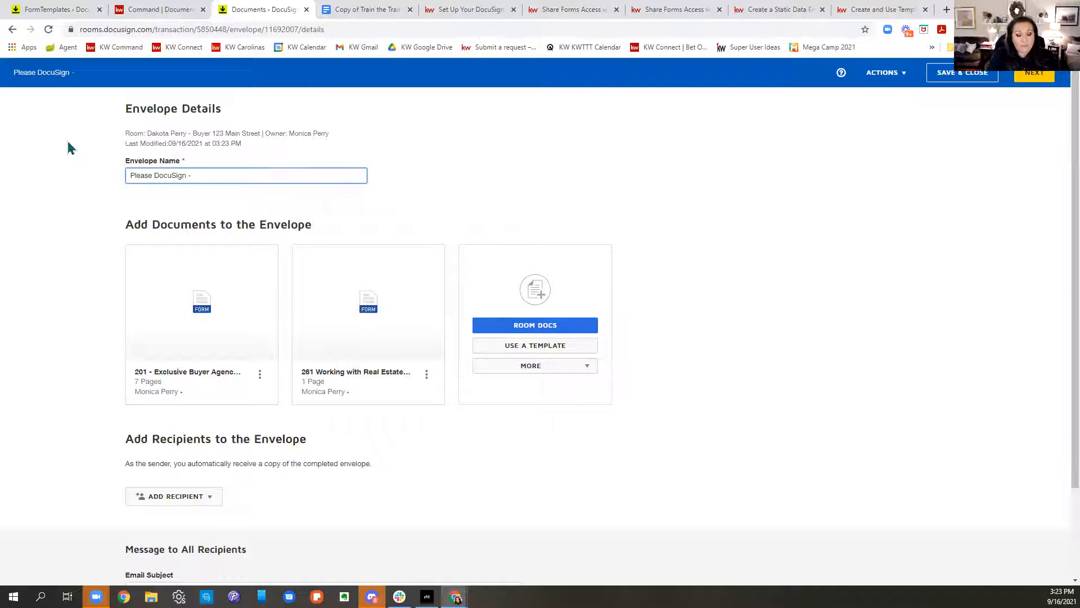
text( Workin)
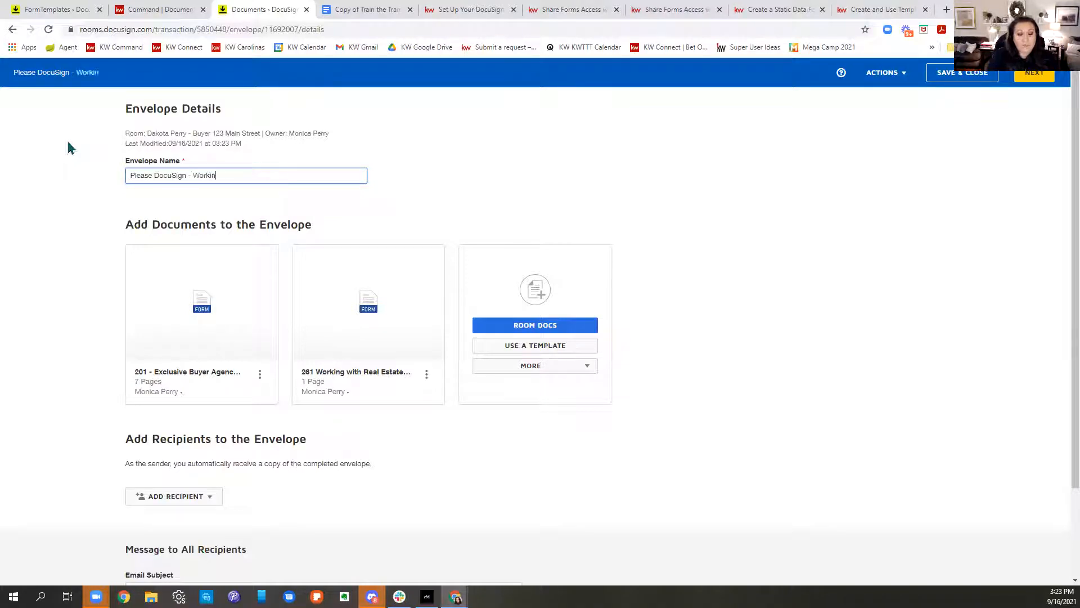
text(g W and)
key(BackSpace)
text(Buyer )
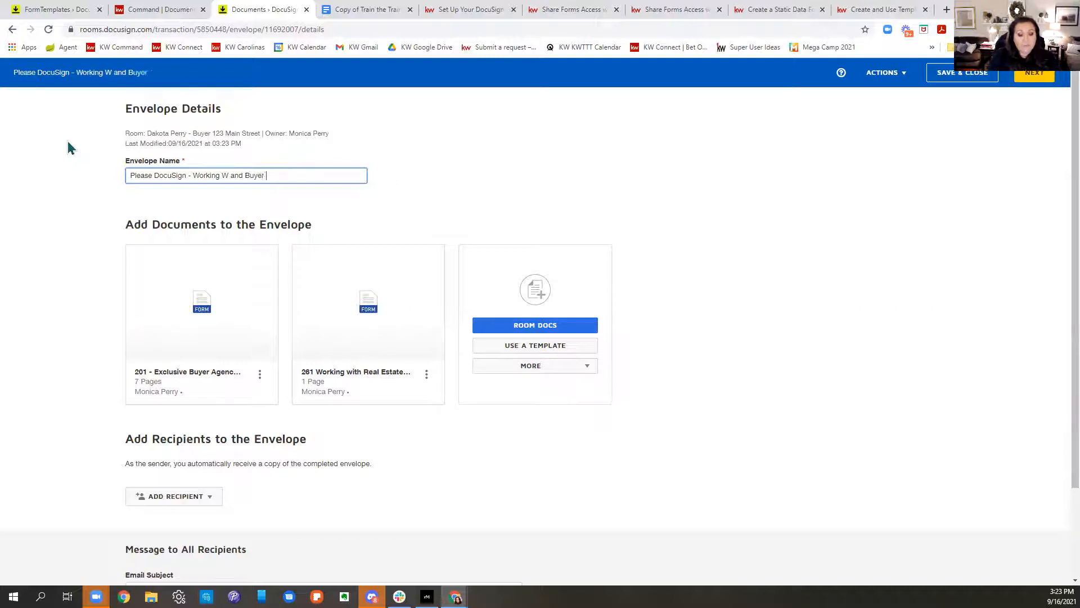
text(Agency)
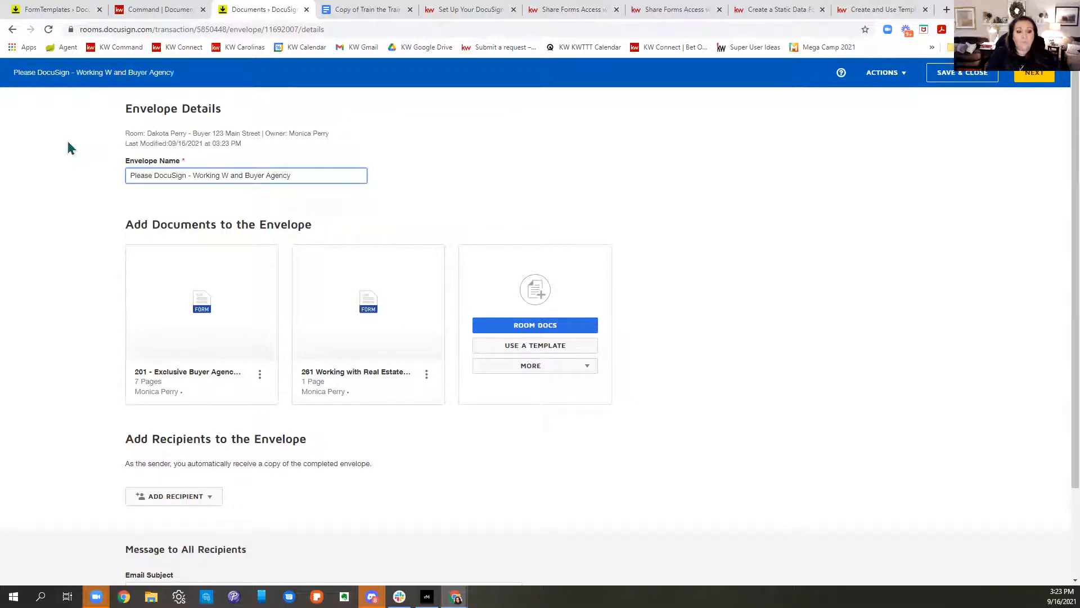
scroll(221, 478, down, 1)
scroll(221, 478, down, 1)
Step: Add the buyer as Buyer One and the agent as Buyer Agent via Pre-Tagged Roles, then continue
click(160, 388)
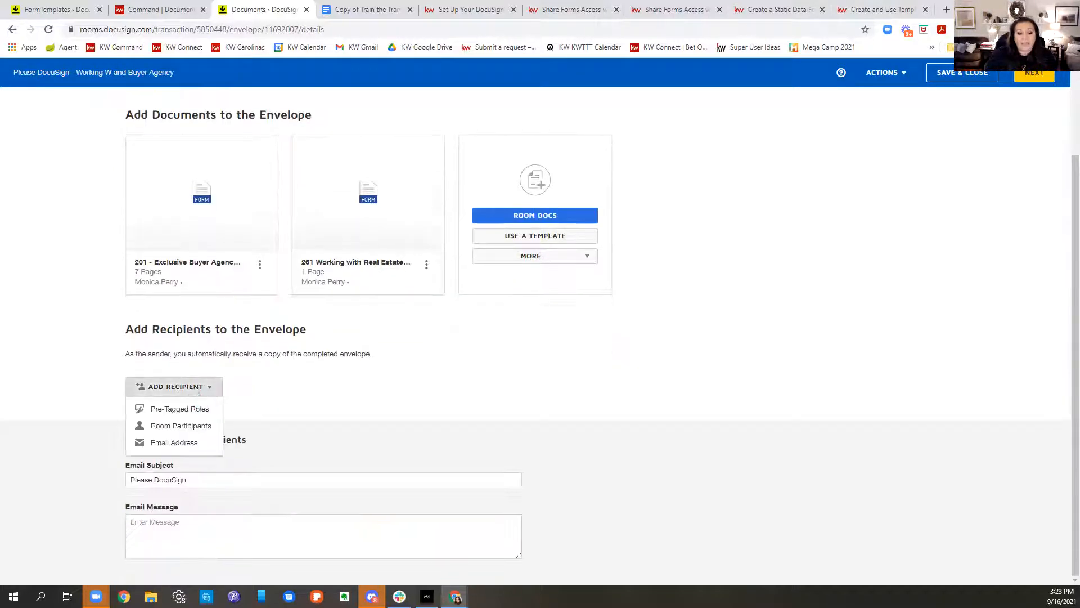
click(181, 409)
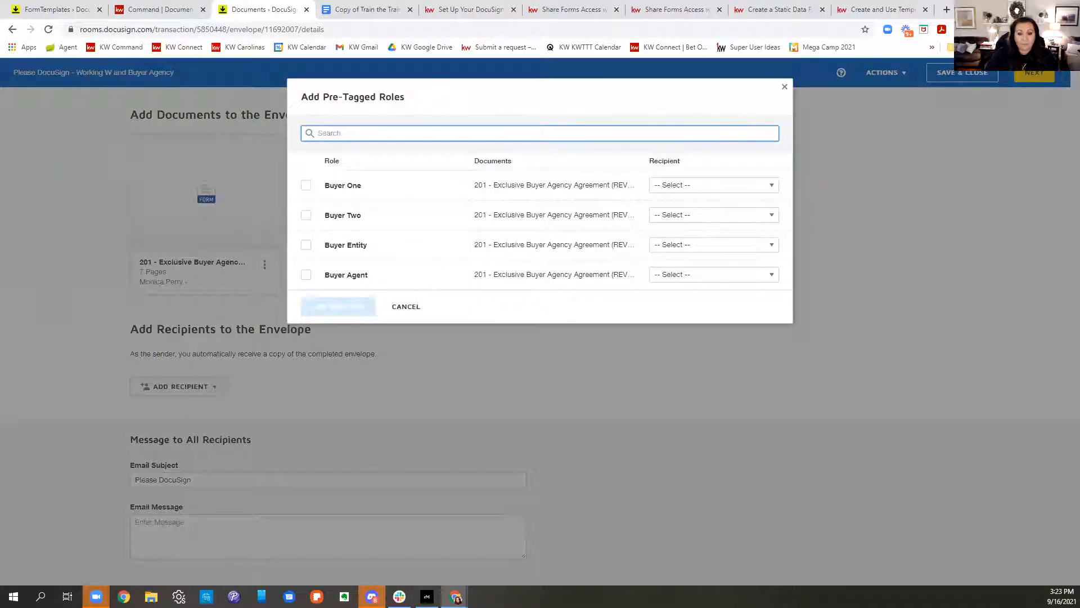
click(785, 87)
click(210, 388)
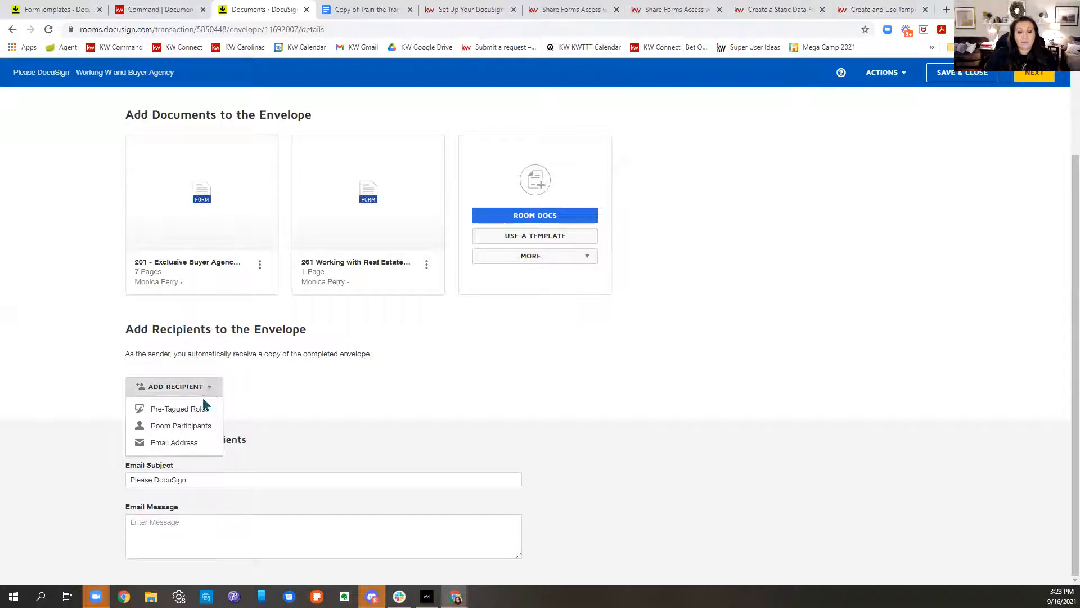
click(200, 410)
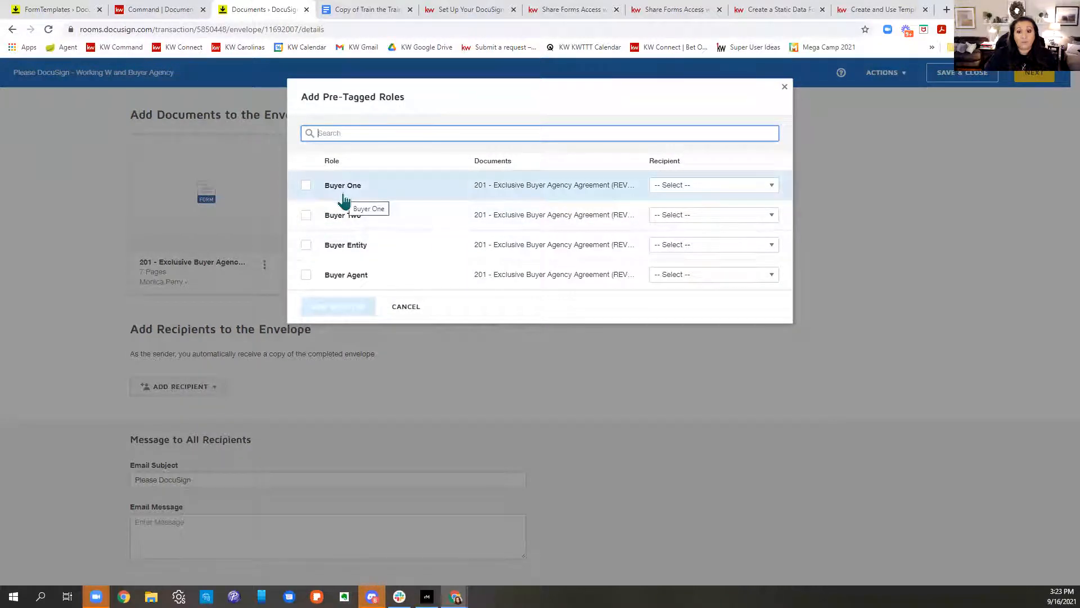
click(697, 187)
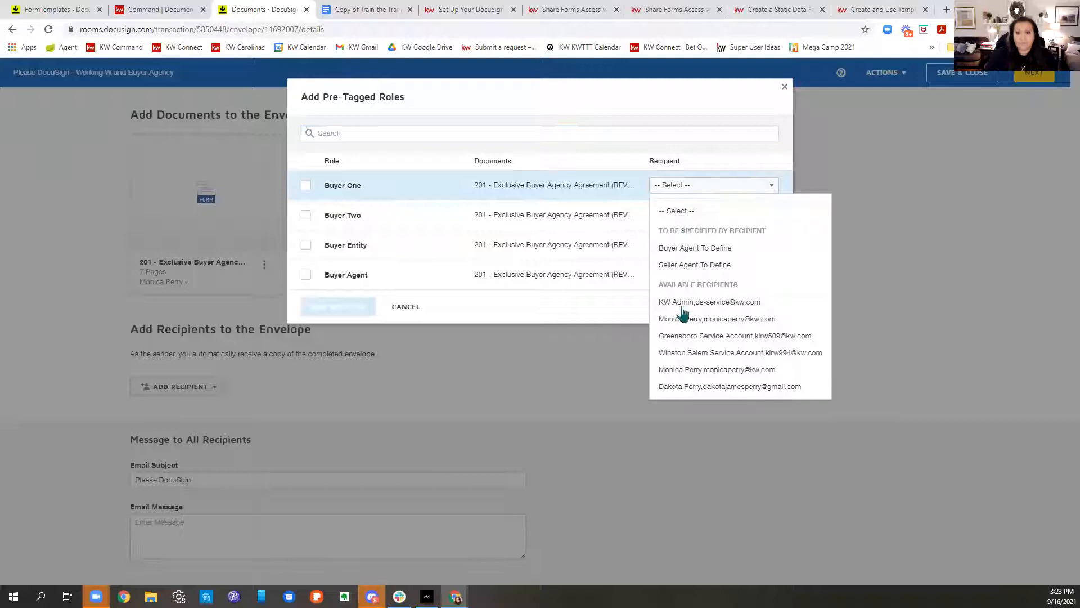
click(672, 386)
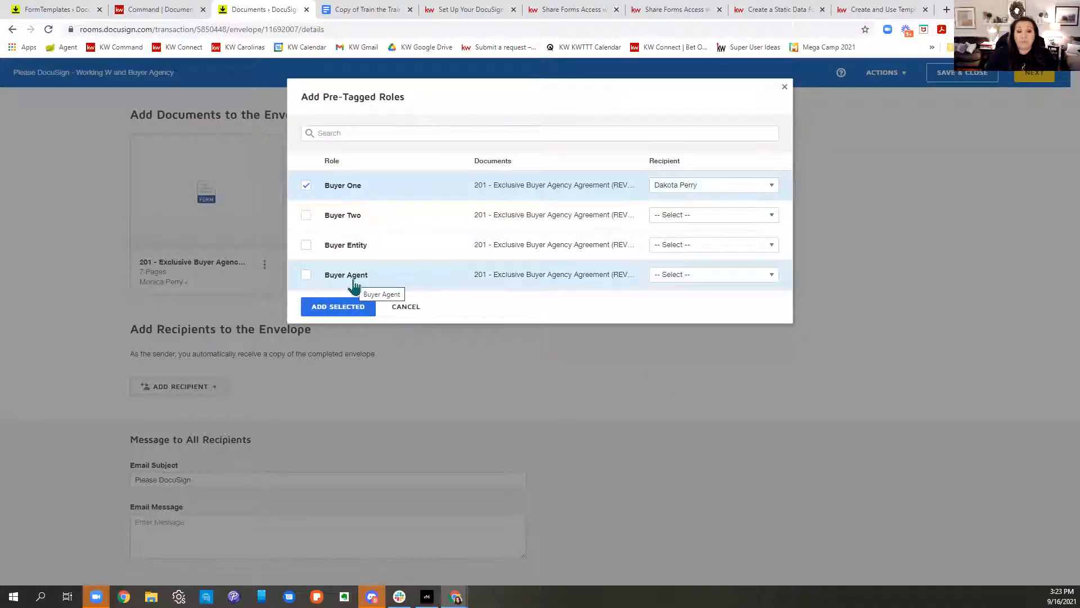
click(723, 276)
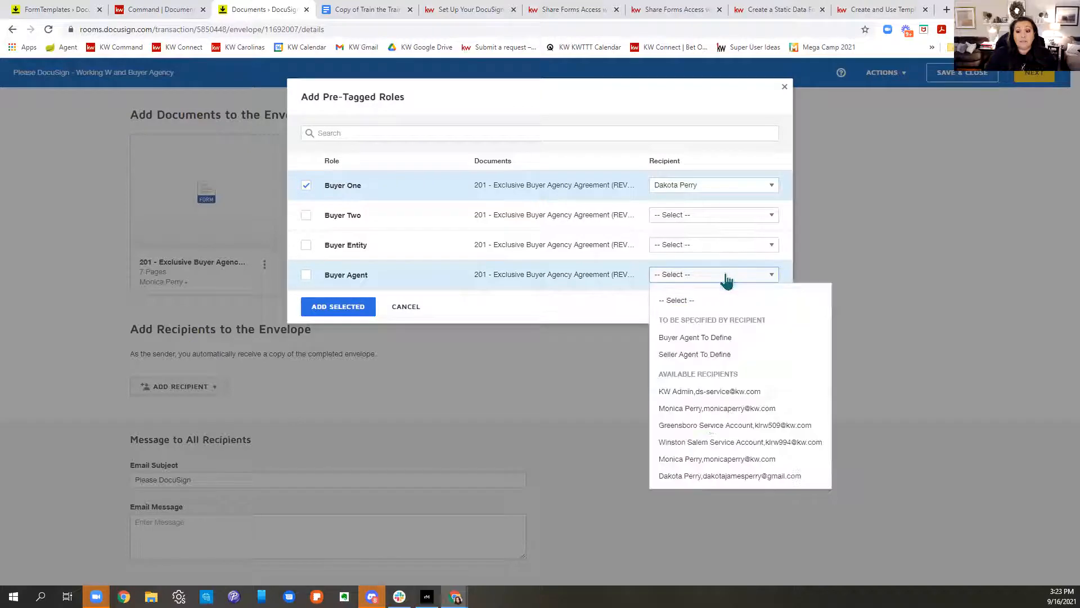
click(706, 466)
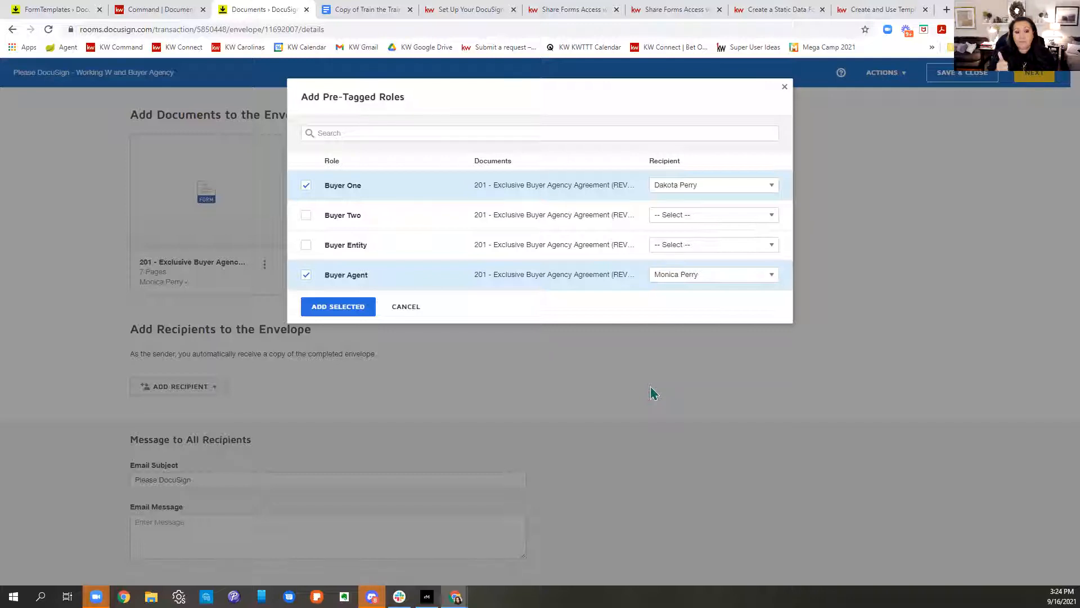
click(340, 306)
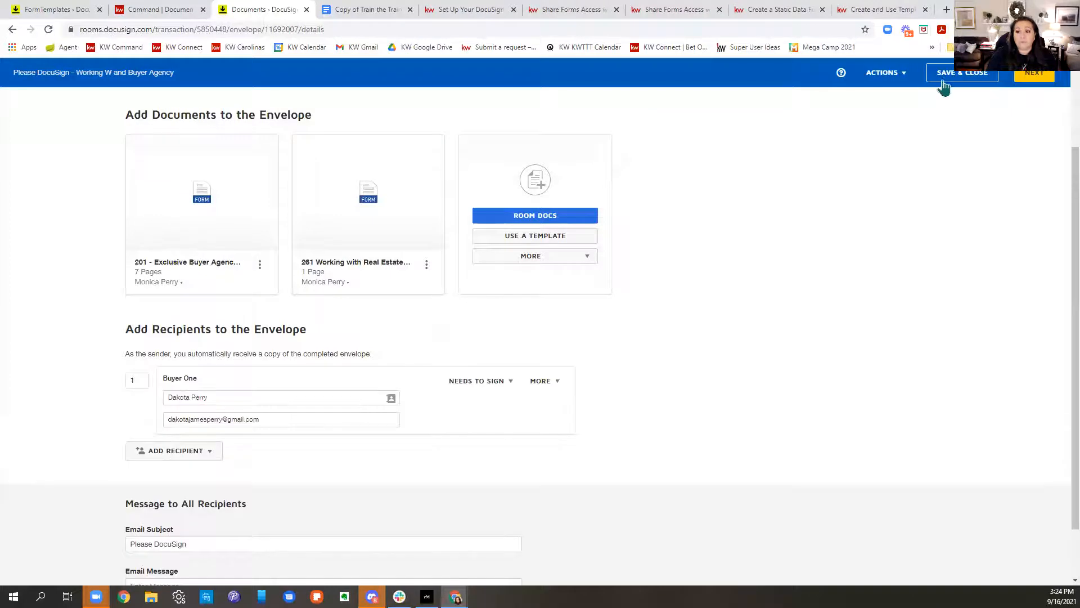
click(1025, 79)
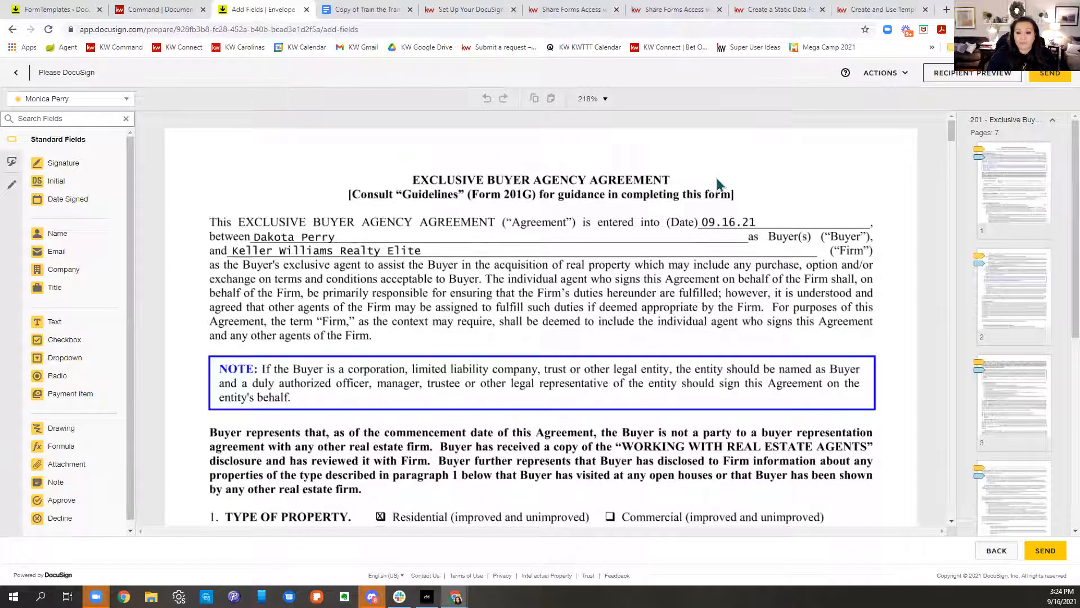
scroll(718, 183, down, 20)
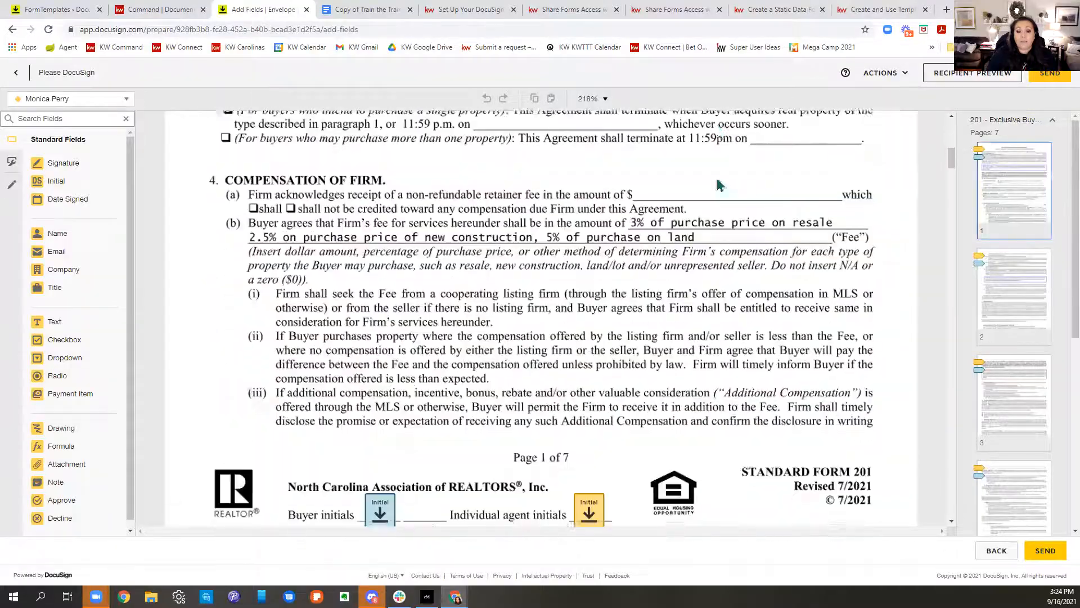
scroll(723, 189, down, 20)
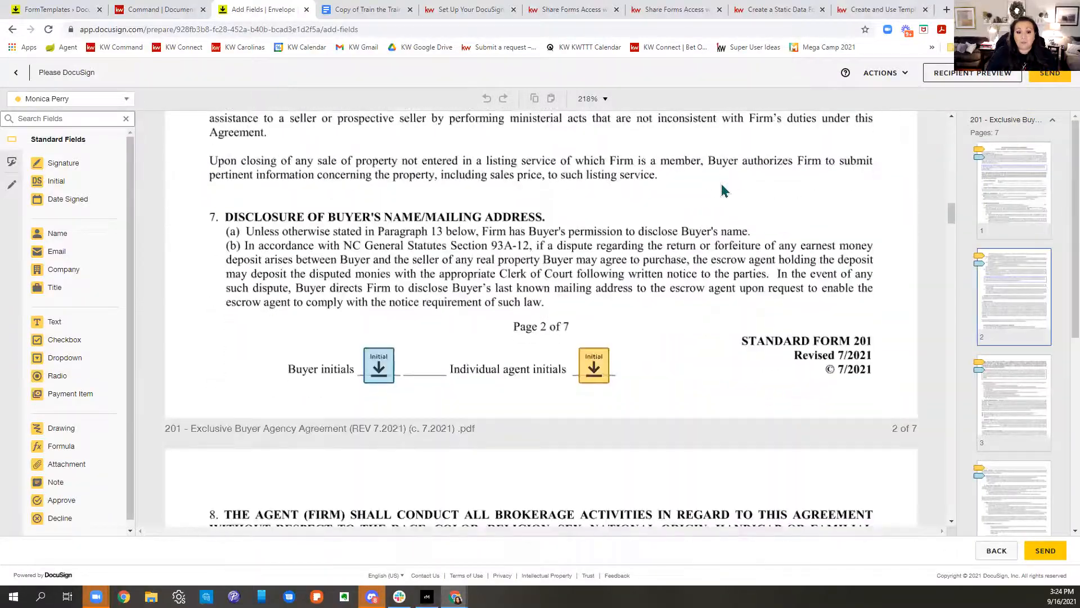
scroll(723, 194, down, 15)
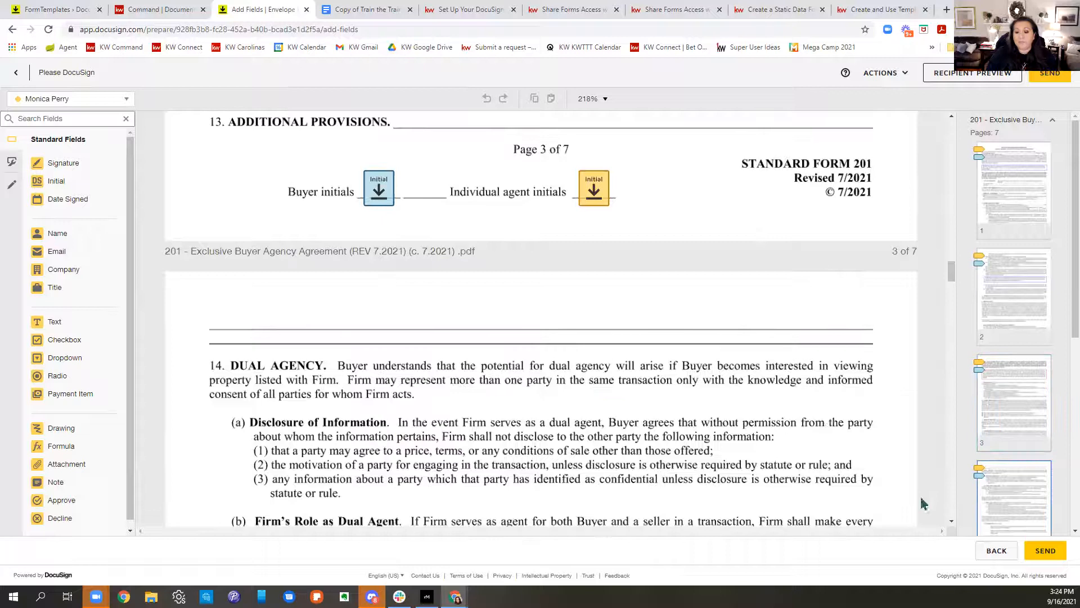
click(1030, 550)
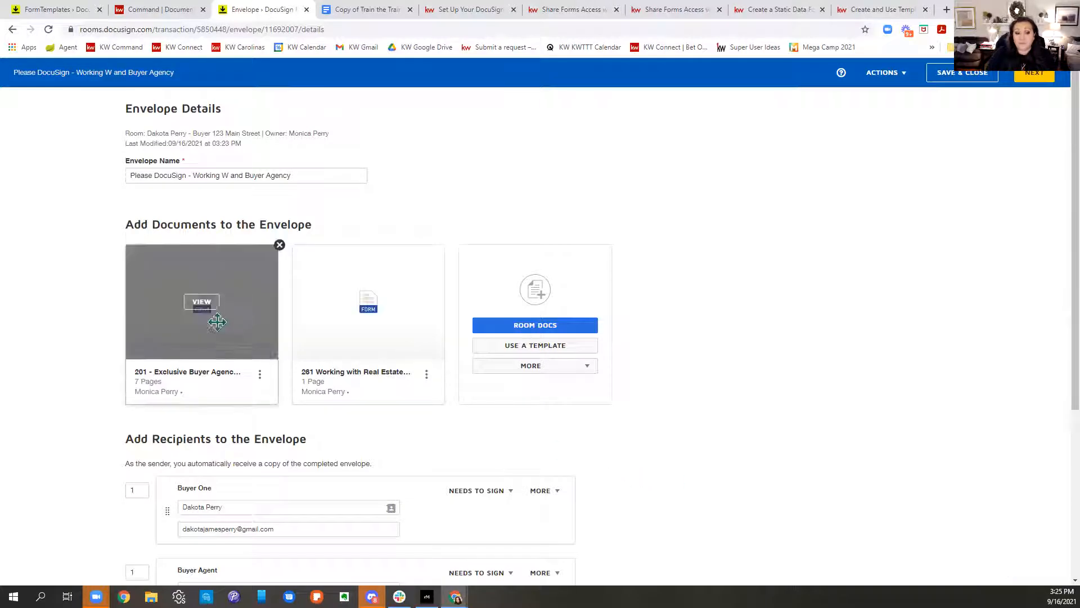
Step: Move the 201 Buyer Agency agreement after the 261 Working With form
drag(170, 332, 368, 338)
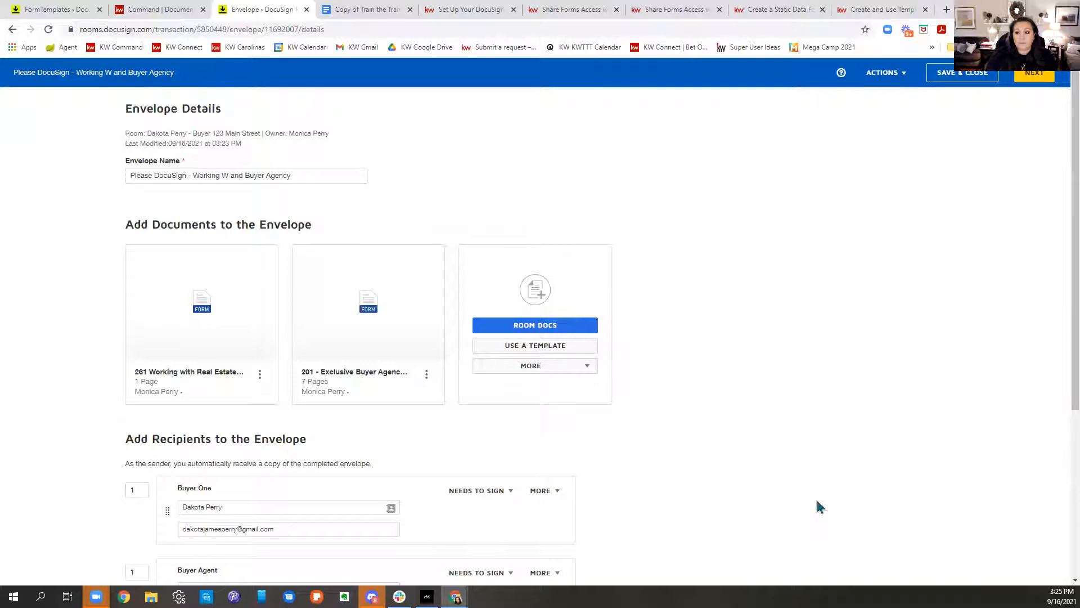
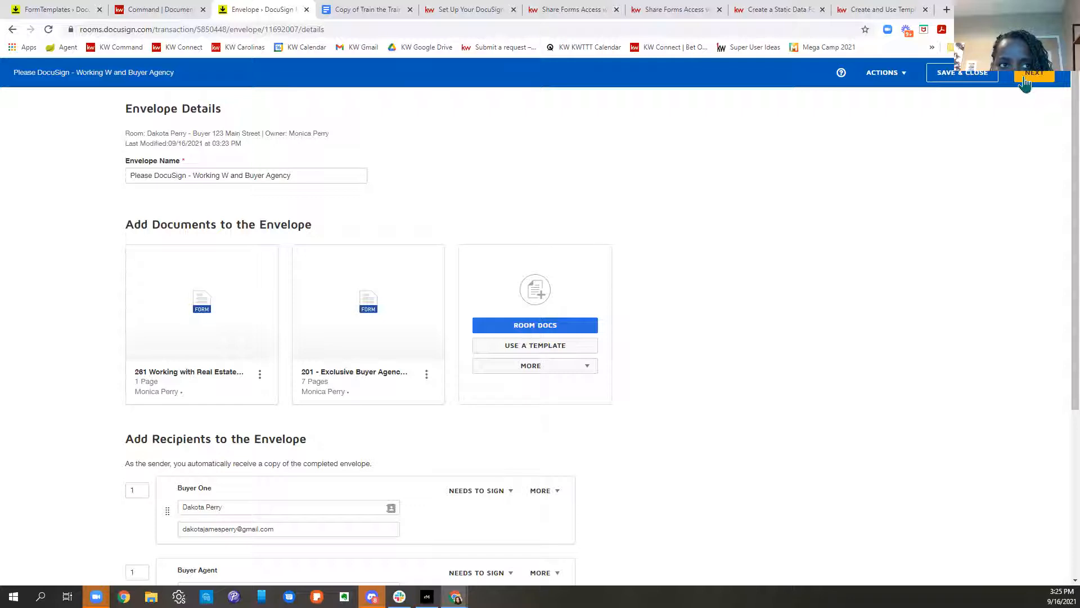
Step: Delete the existing envelope from the room
click(888, 73)
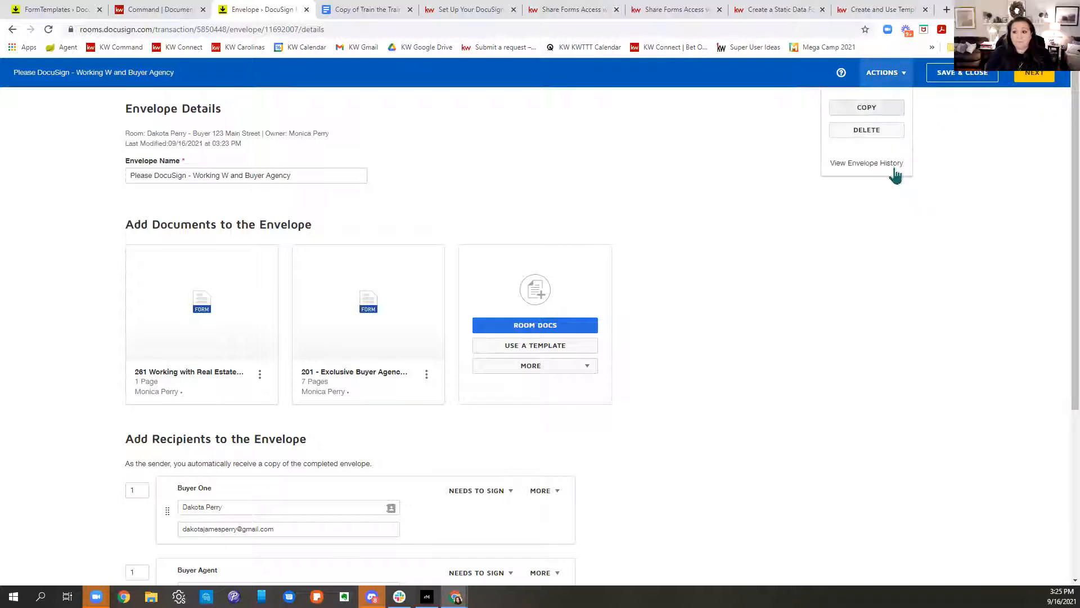
click(893, 134)
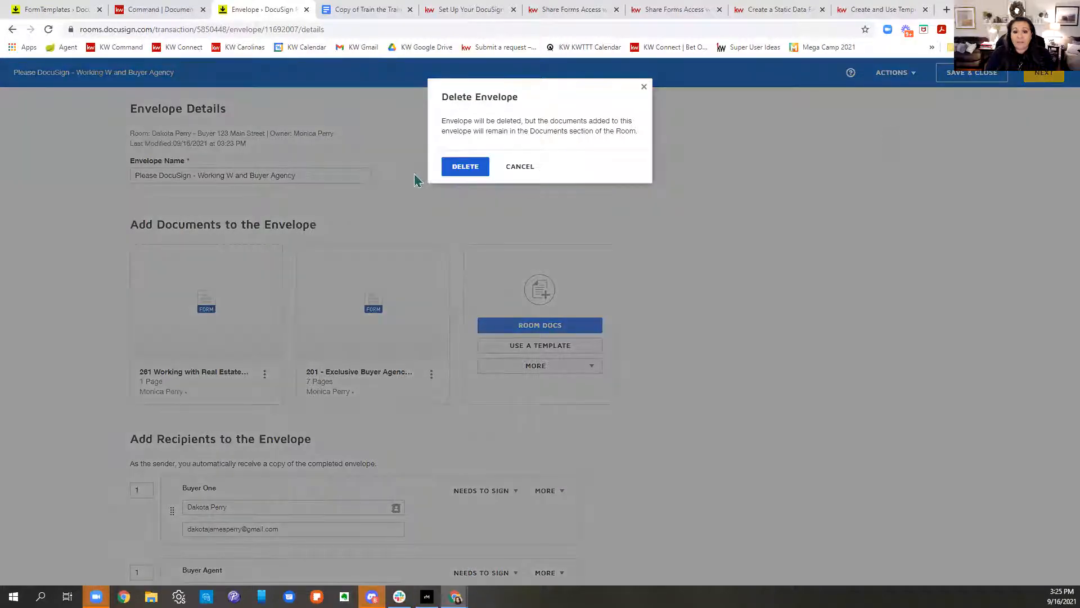
click(464, 167)
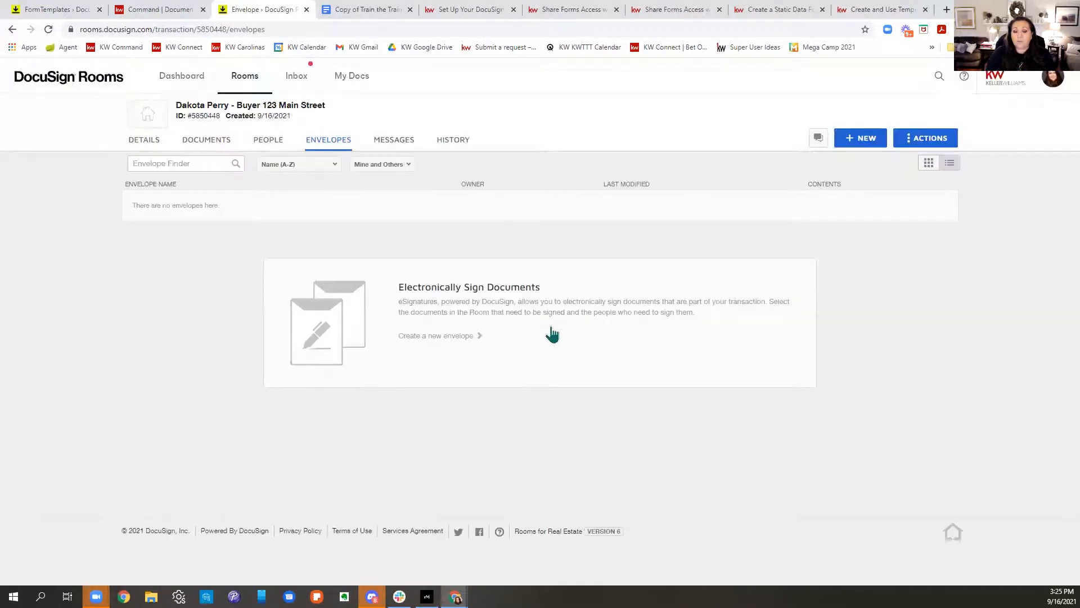
Step: Select the six documents: 2-T, 201, 261, 760, KW 994 and KWRE Agent Disclosure
click(206, 144)
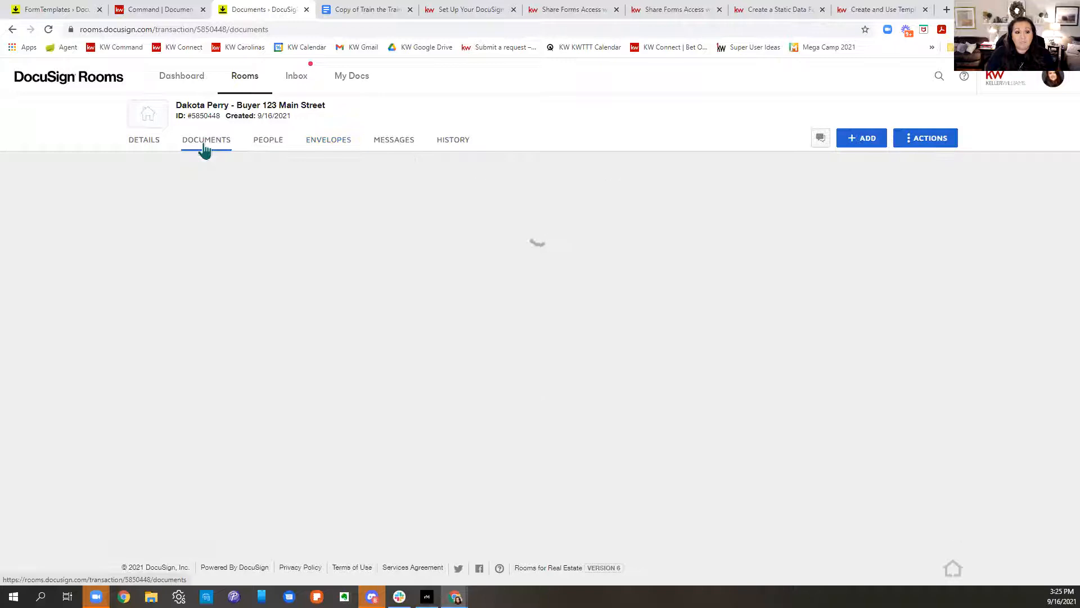
click(134, 212)
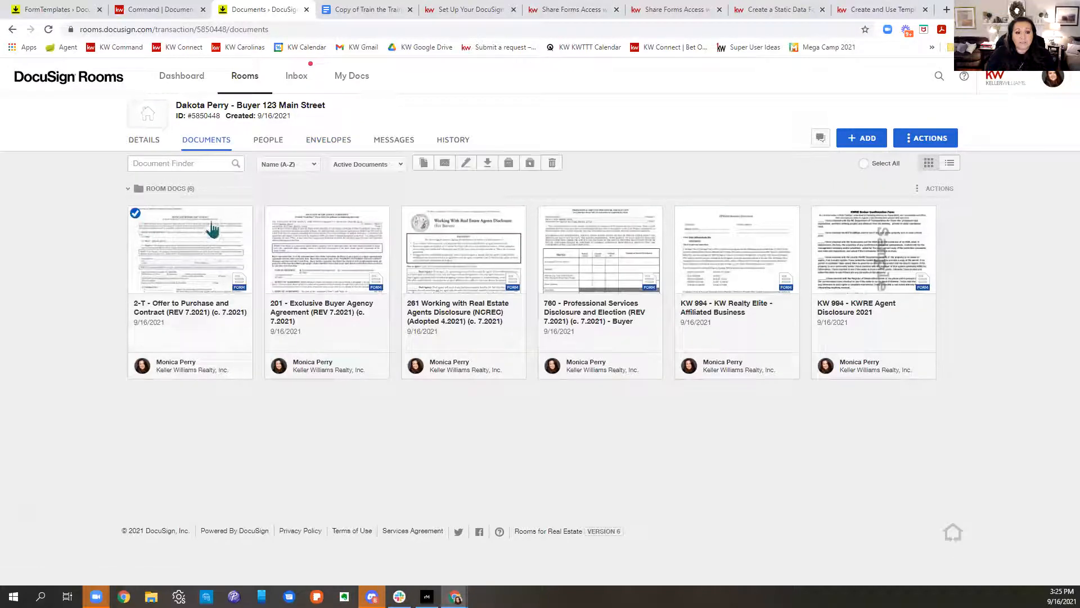
click(272, 213)
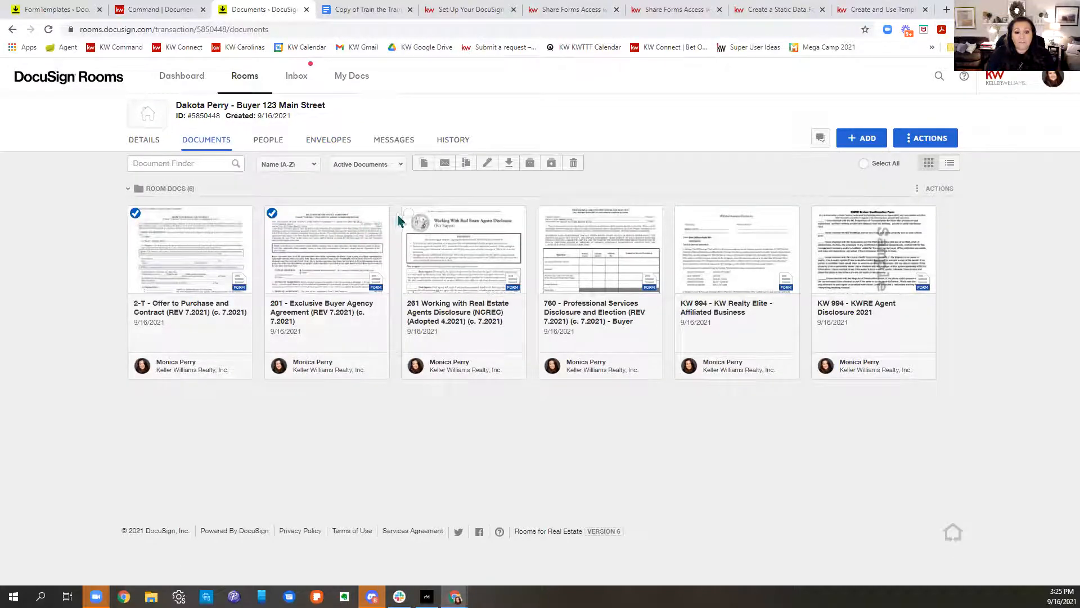
click(409, 214)
click(546, 213)
click(683, 213)
click(818, 214)
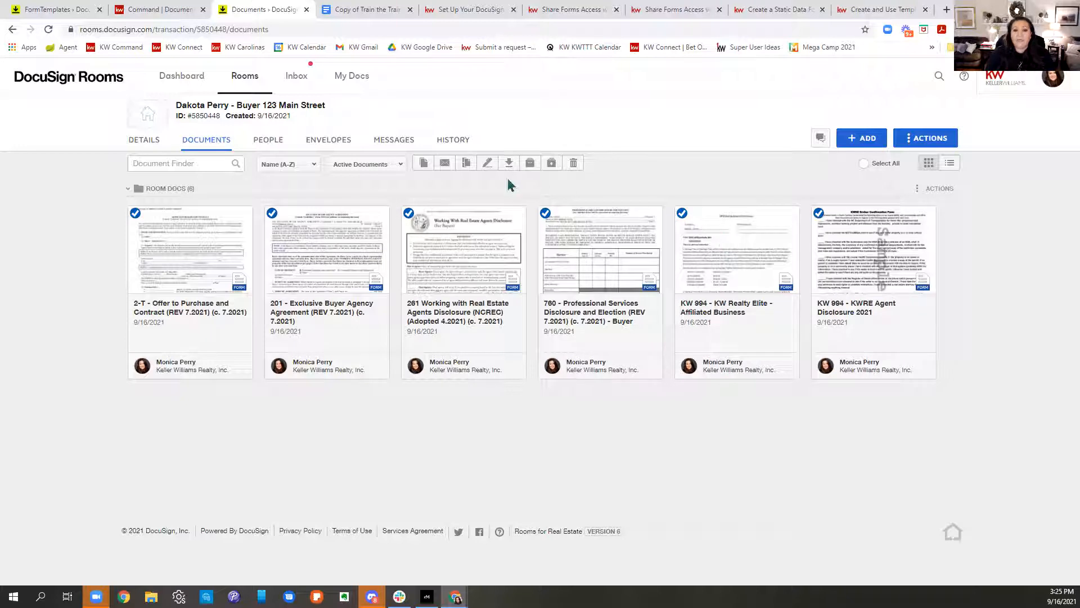
Step: Start a new envelope from the selected documents, putting 261 first and 201 second
click(486, 166)
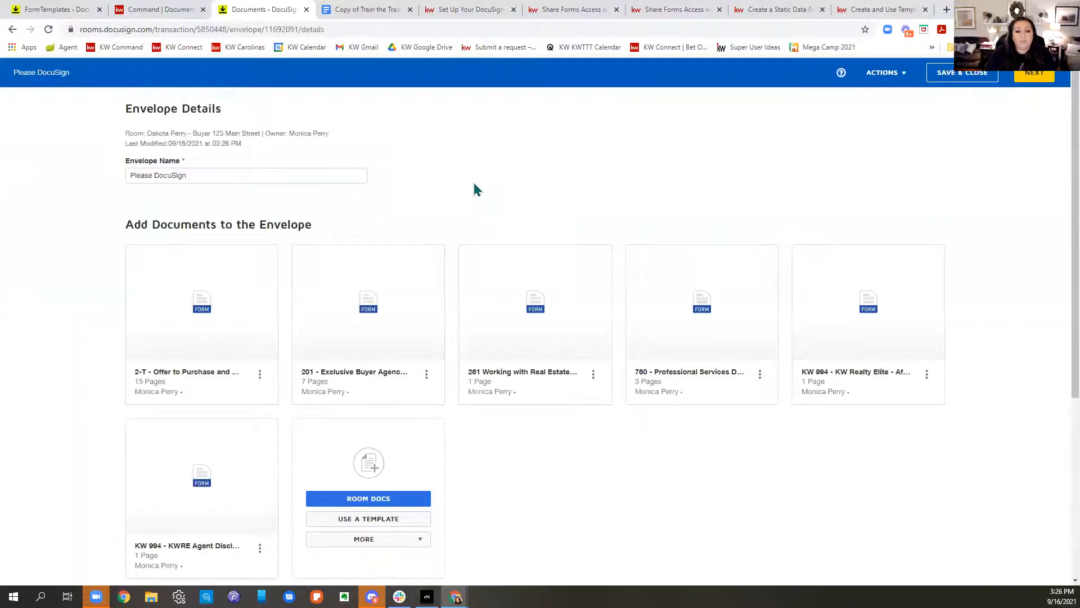
drag(567, 332, 176, 344)
drag(574, 331, 313, 344)
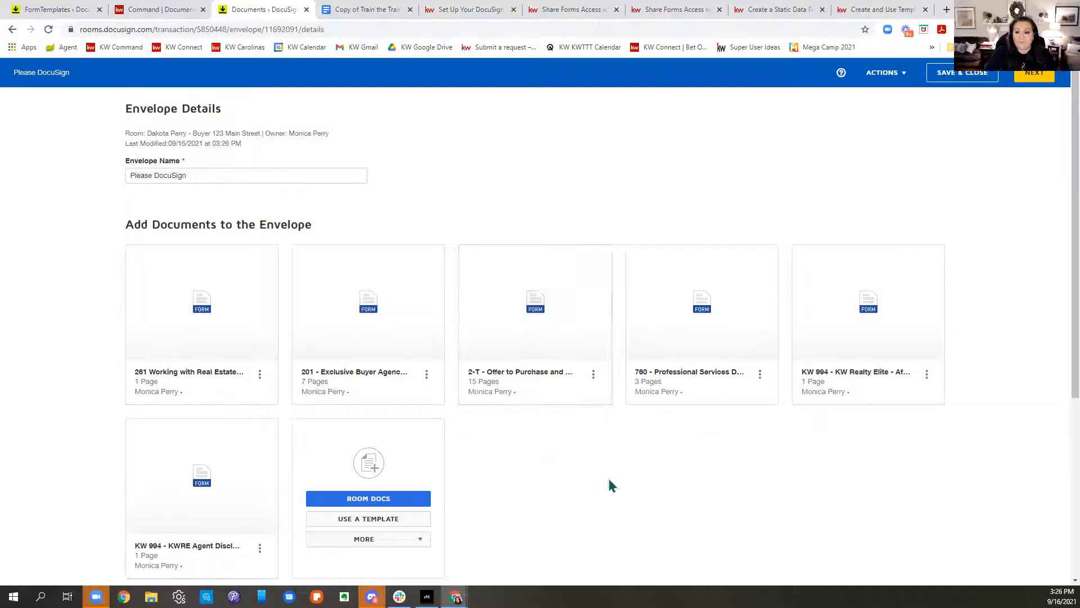
scroll(641, 454, down, 2)
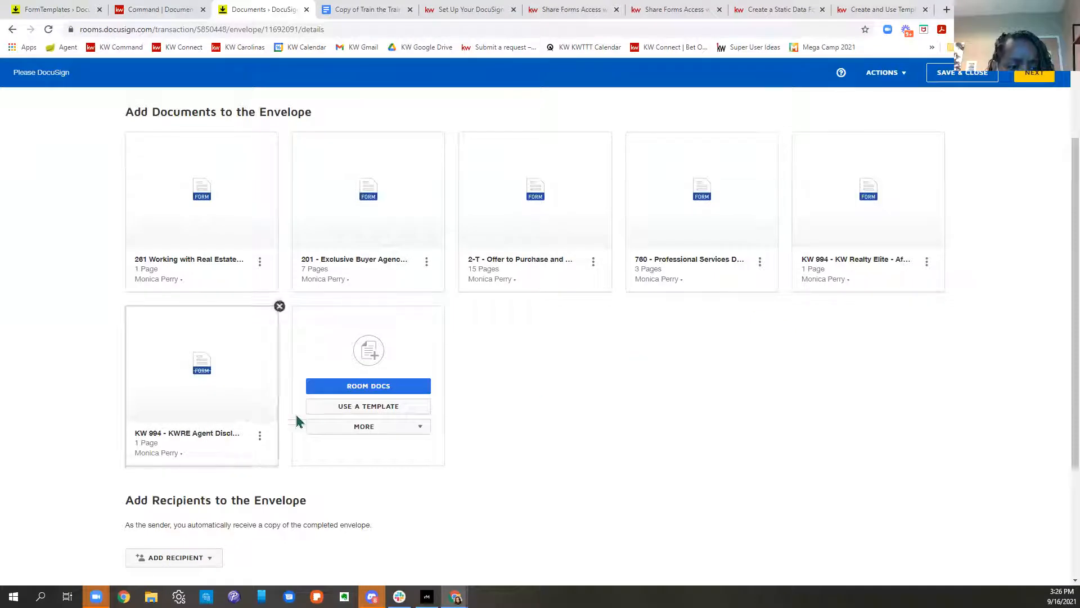
scroll(900, 439, down, 3)
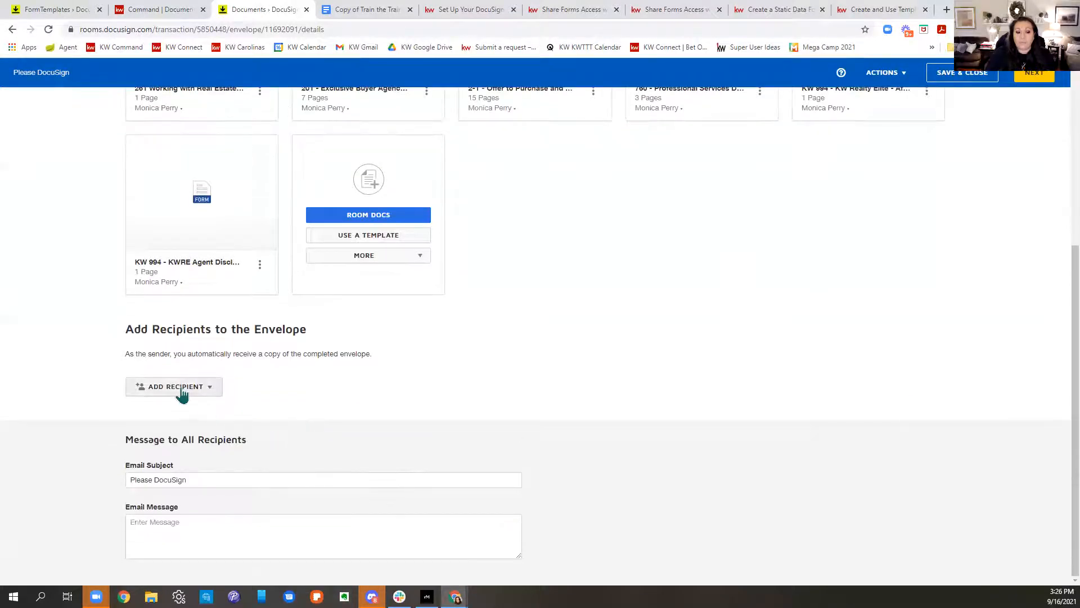
Step: Add Buyer One (buyer contact) and Buyer Agent (agent) as pre-tagged role recipients
click(181, 389)
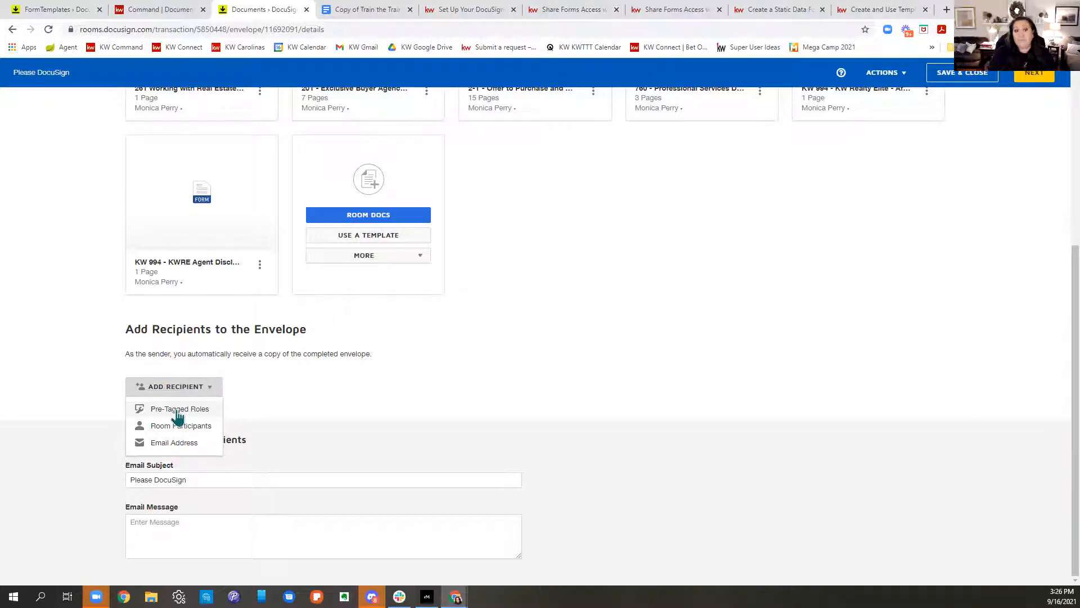
click(178, 414)
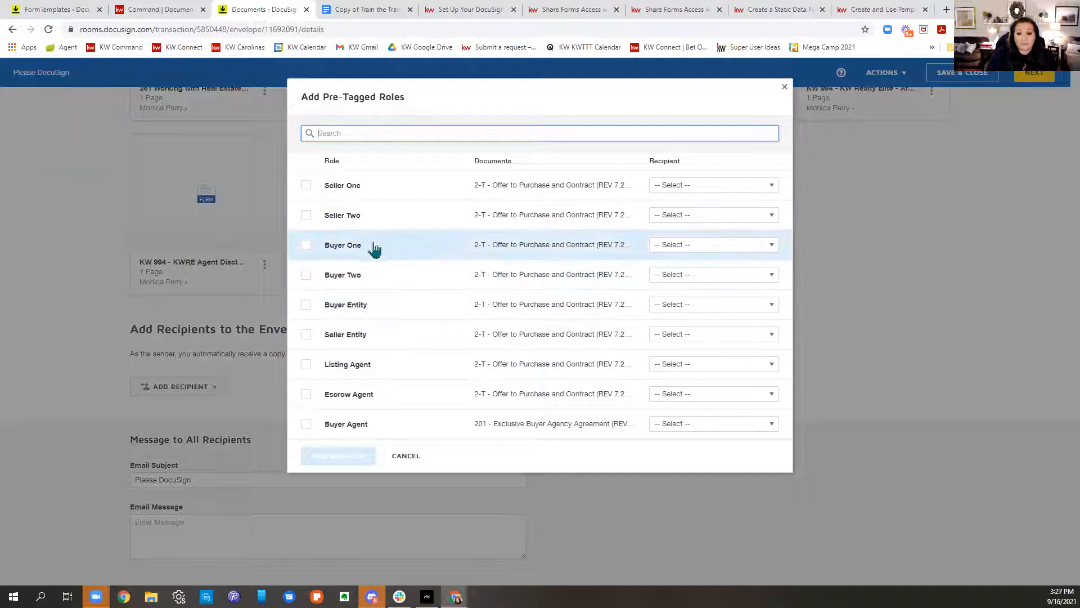
click(704, 247)
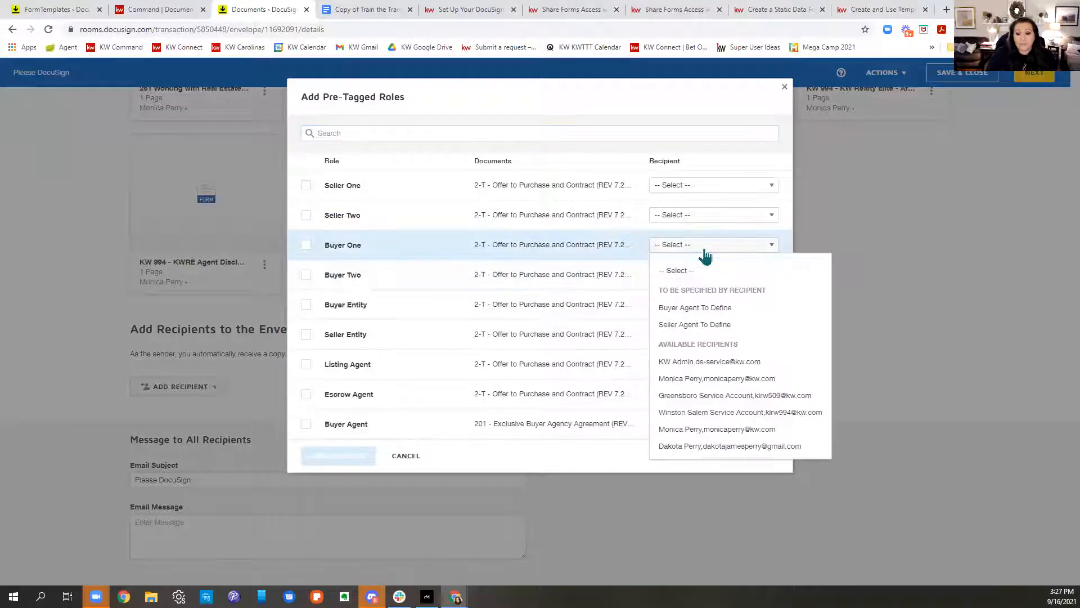
click(706, 447)
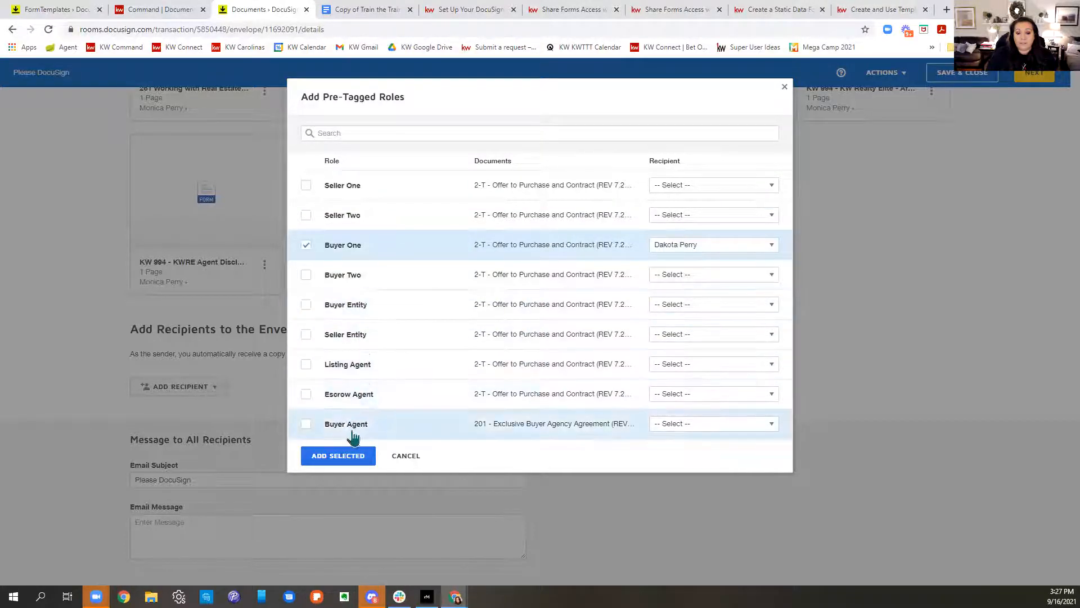
click(673, 428)
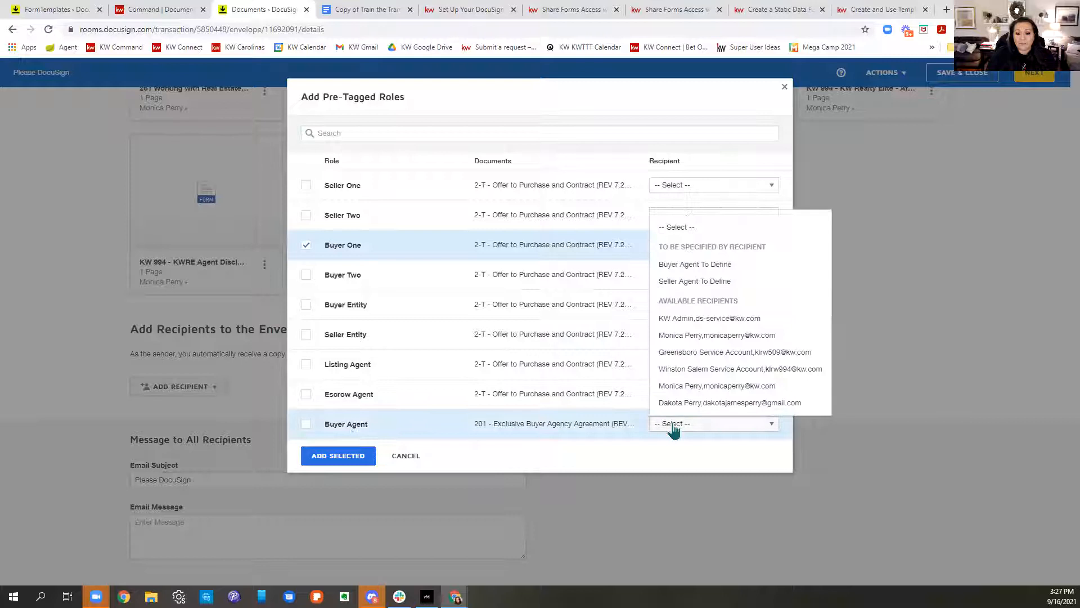
click(681, 388)
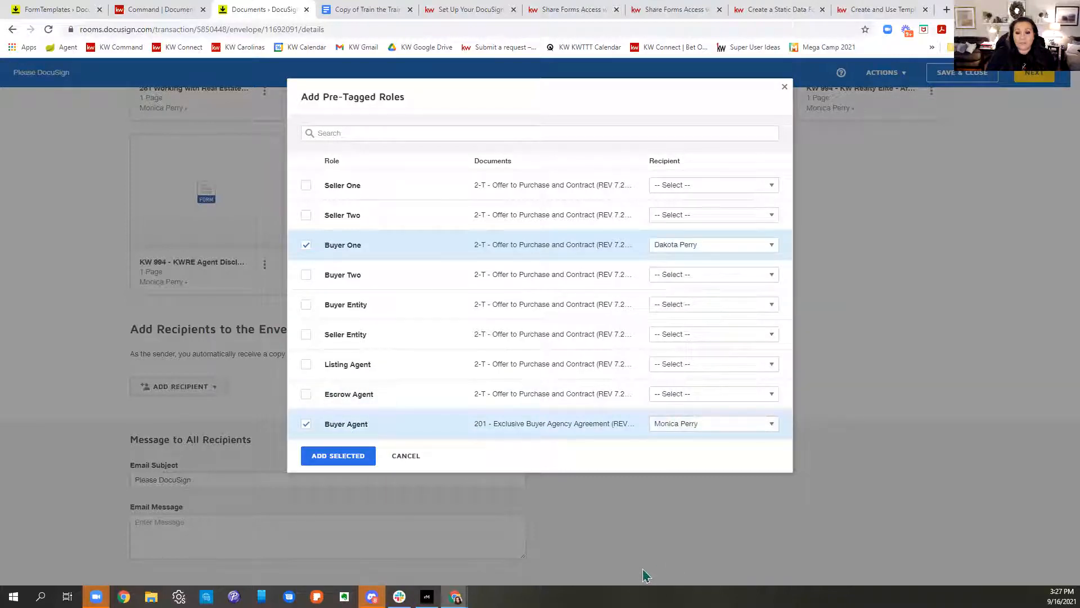
click(338, 455)
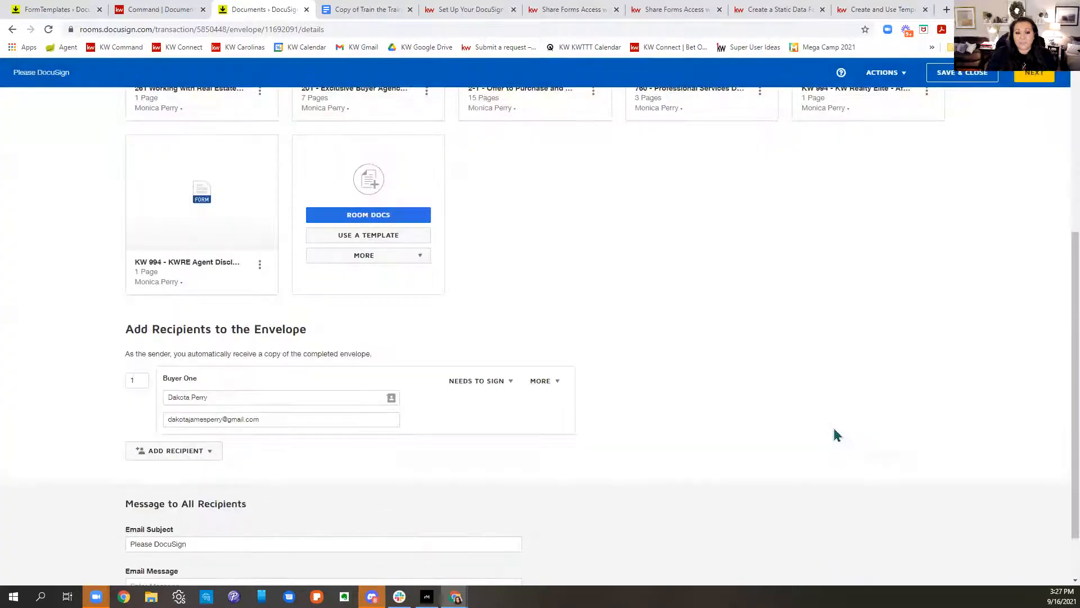
scroll(834, 428, up, 3)
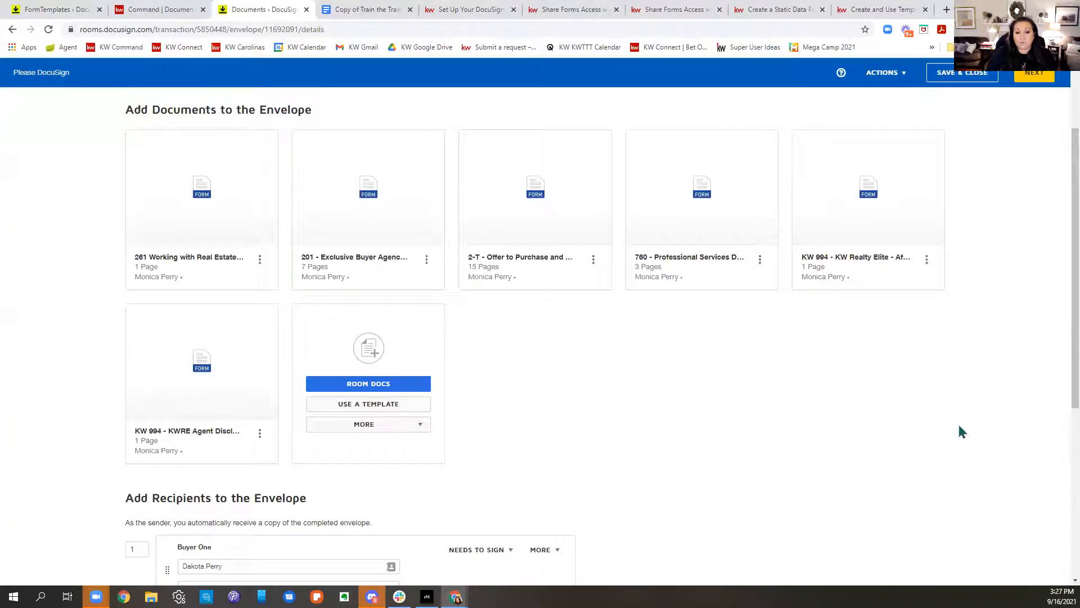
scroll(960, 423, down, 4)
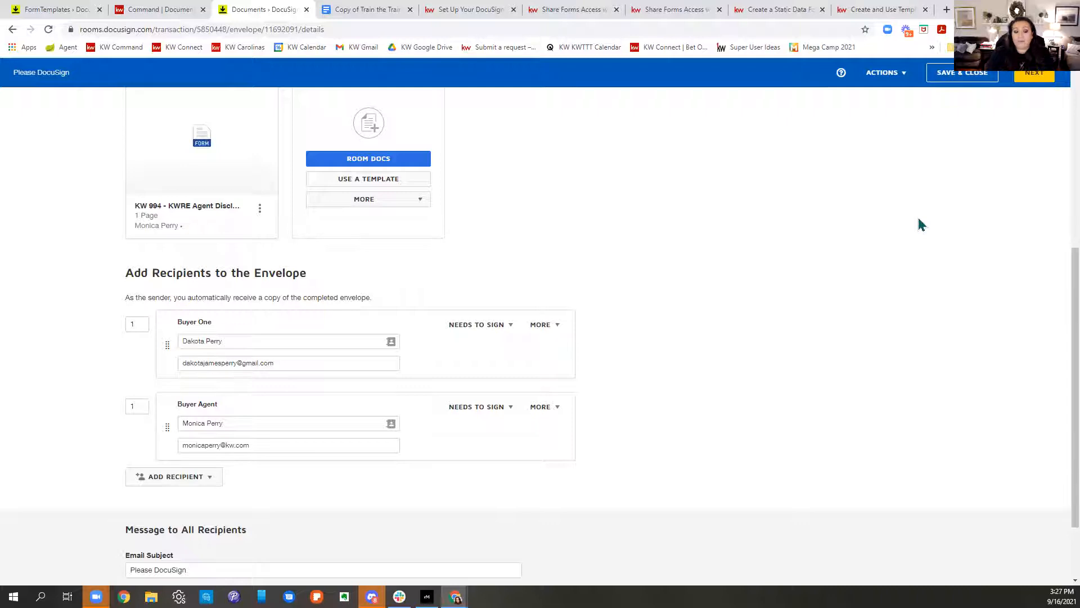
click(154, 485)
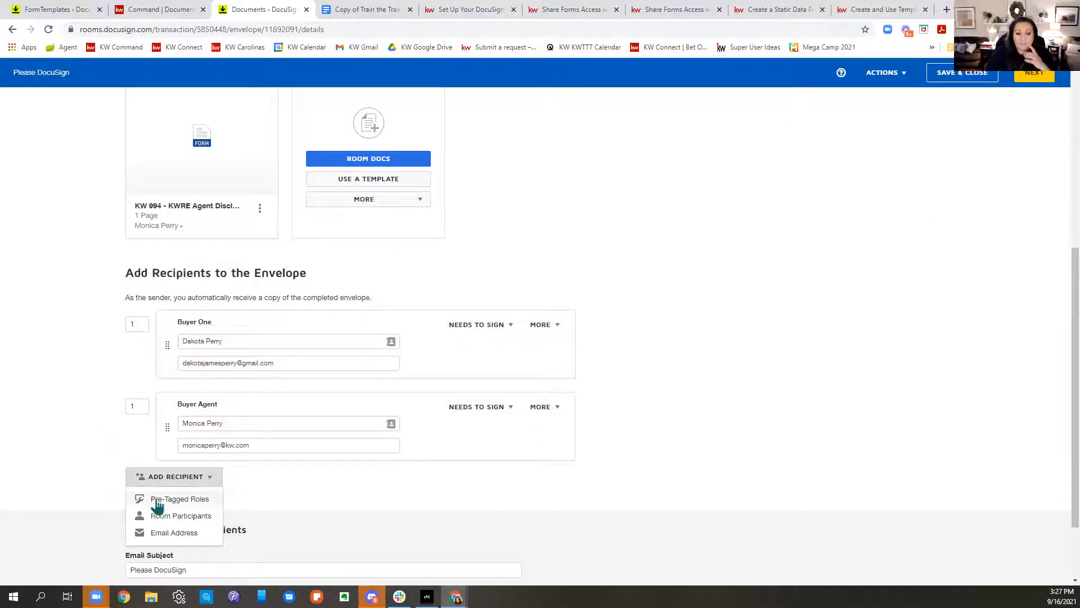
click(158, 506)
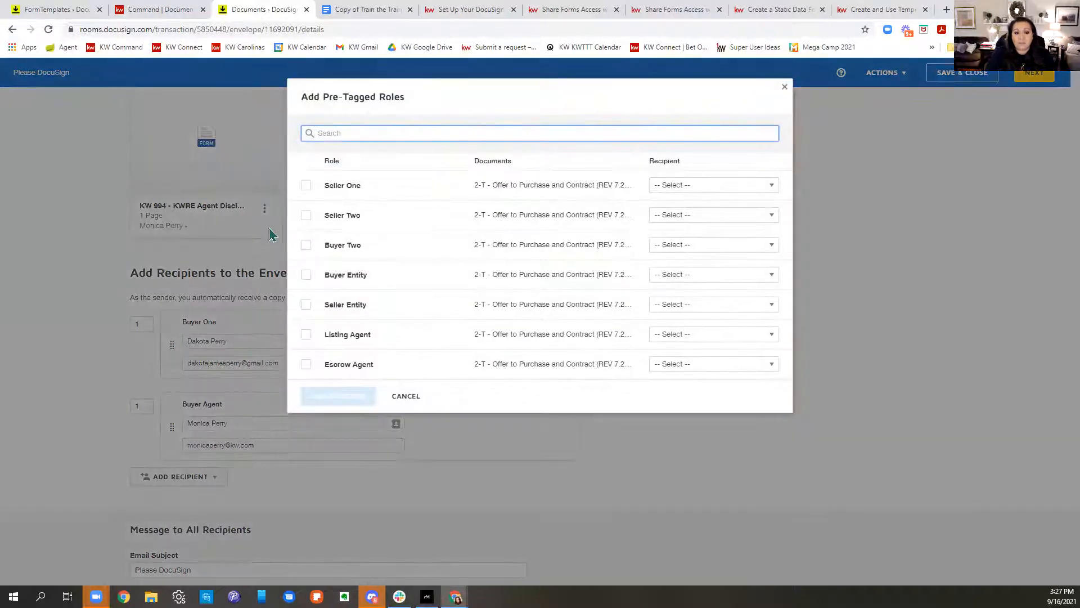
click(306, 245)
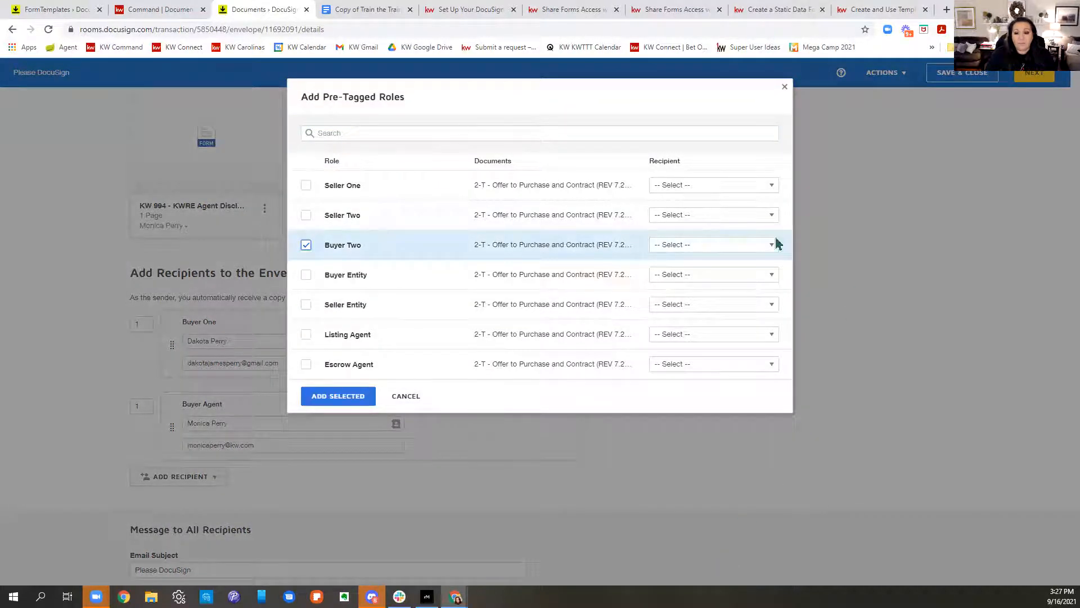
click(340, 399)
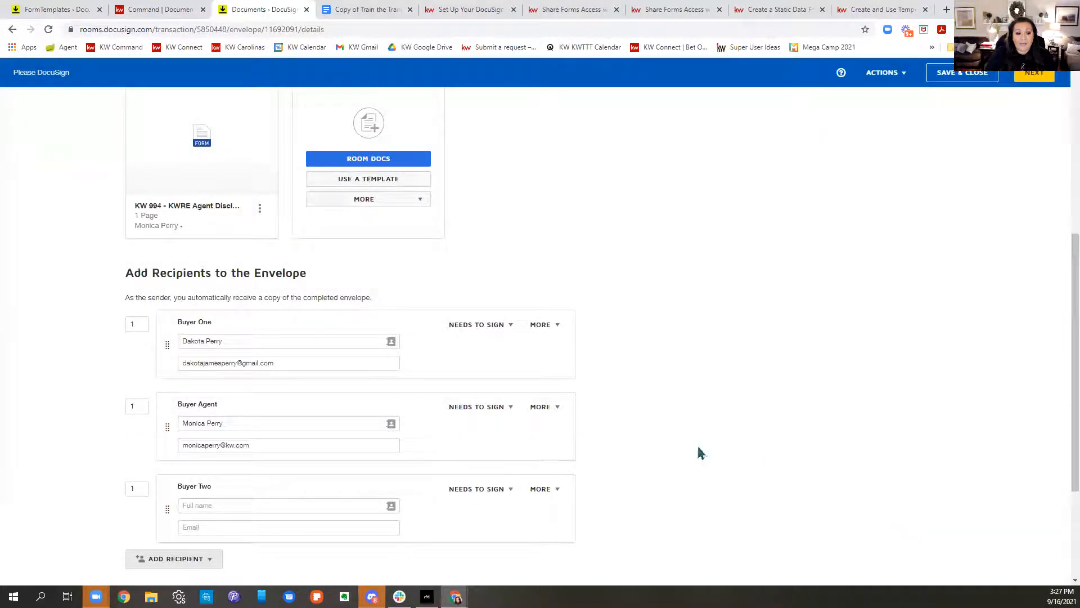
drag(162, 510, 179, 427)
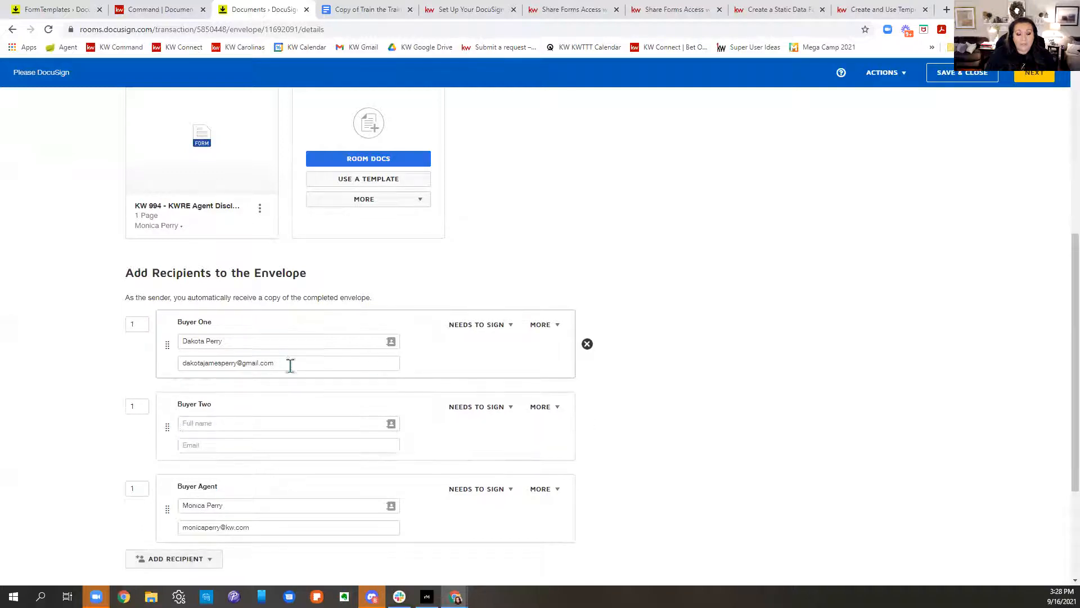
drag(290, 364, 184, 365)
key(ctrl+c)
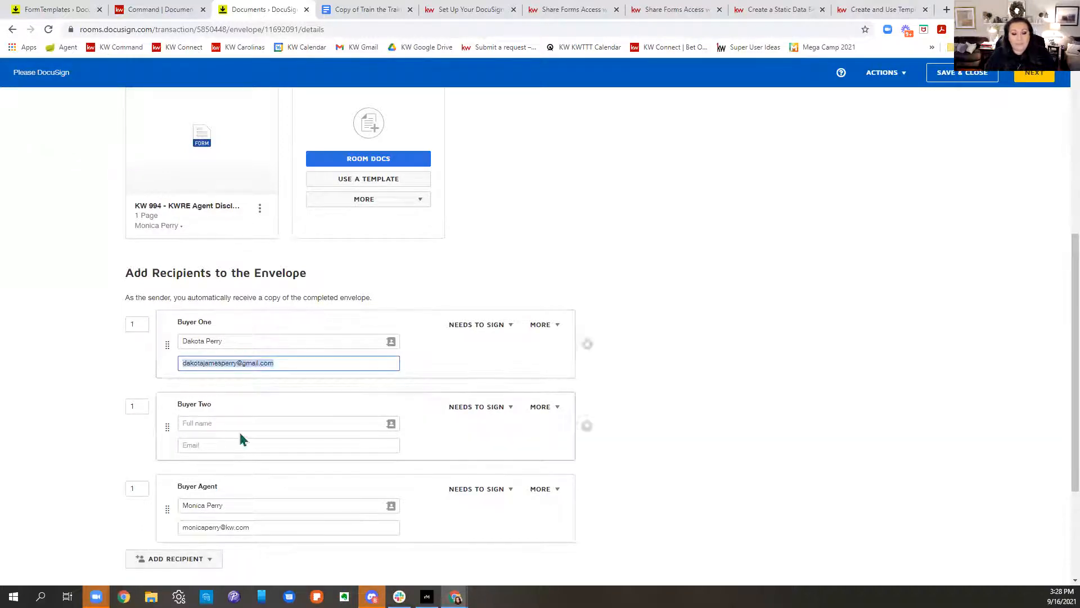
click(231, 444)
key(ctrl+v)
click(224, 420)
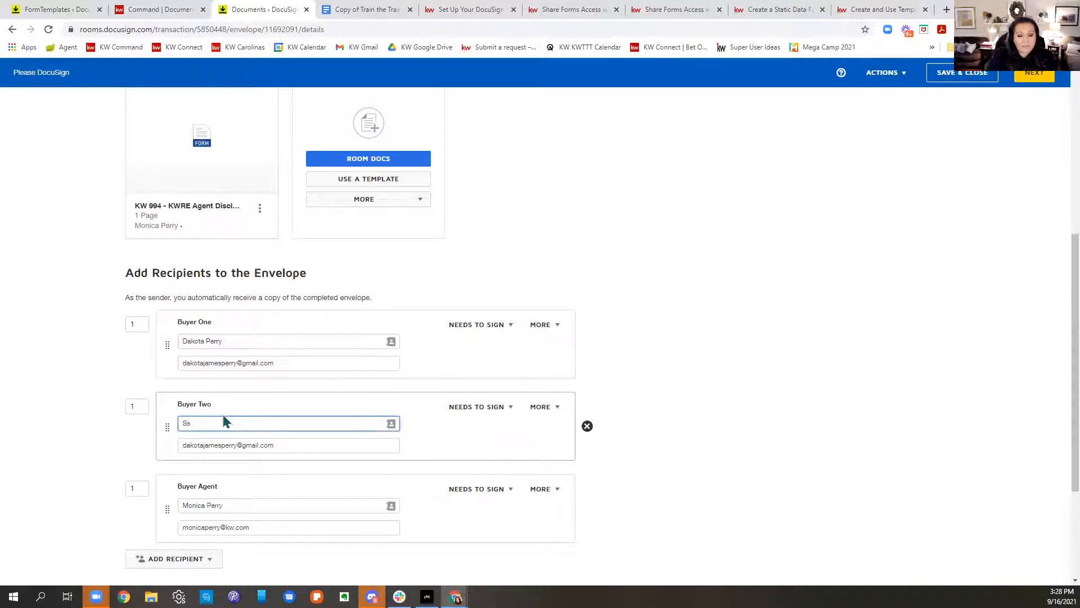
click(845, 375)
scroll(732, 393, down, 2)
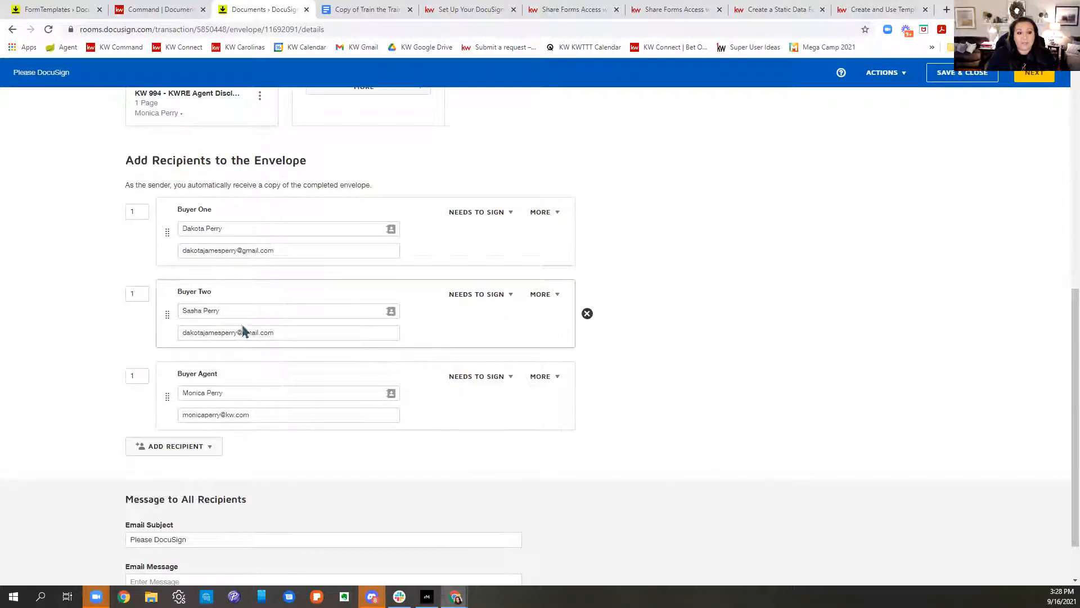
click(138, 293)
key(BackSpace)
text(2)
click(737, 290)
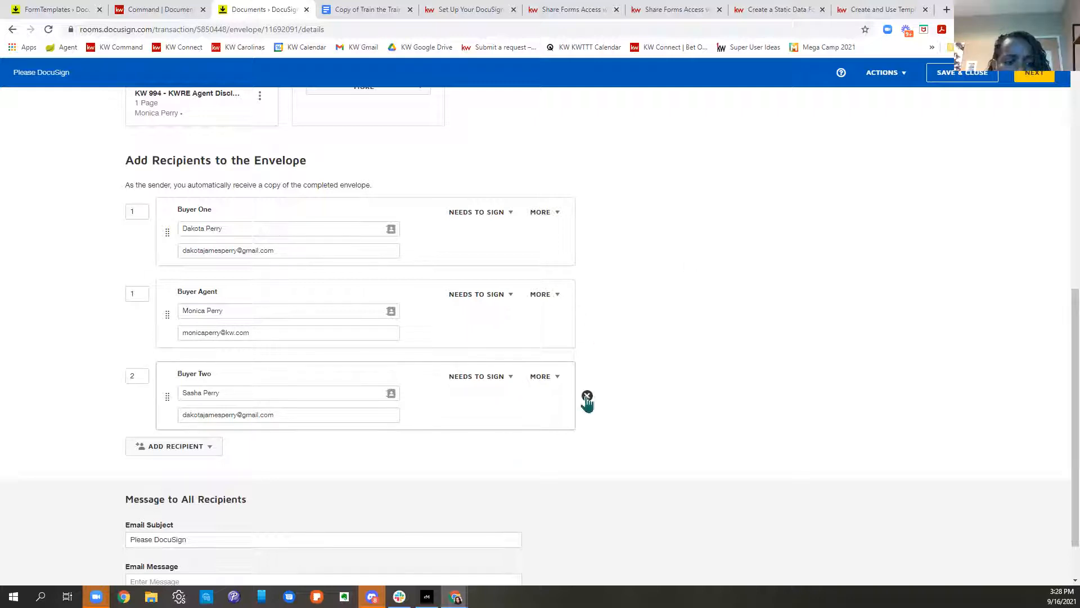
click(587, 396)
click(474, 180)
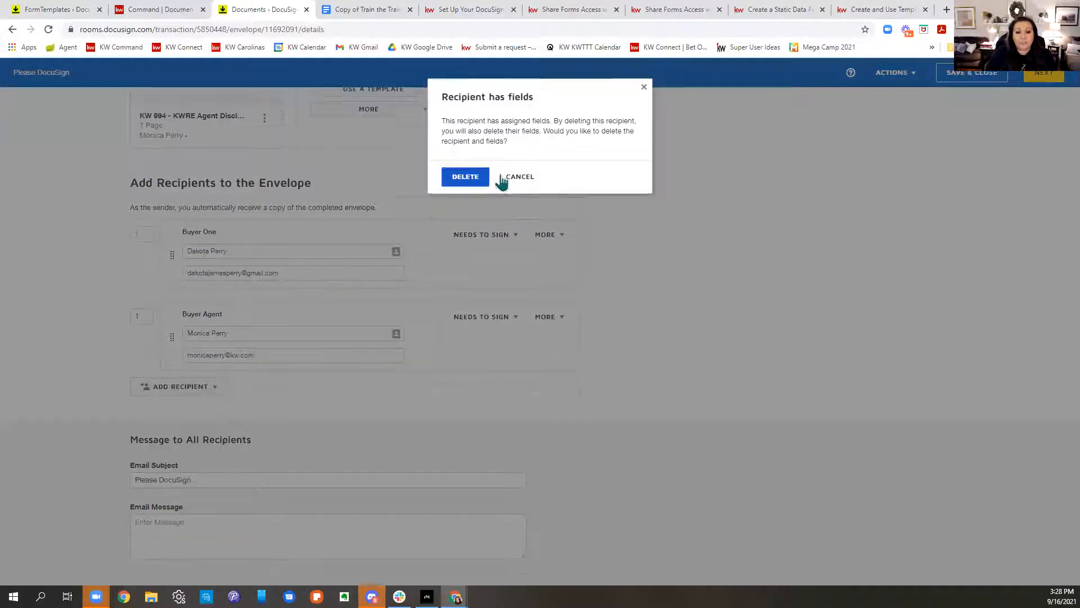
scroll(762, 429, up, 1)
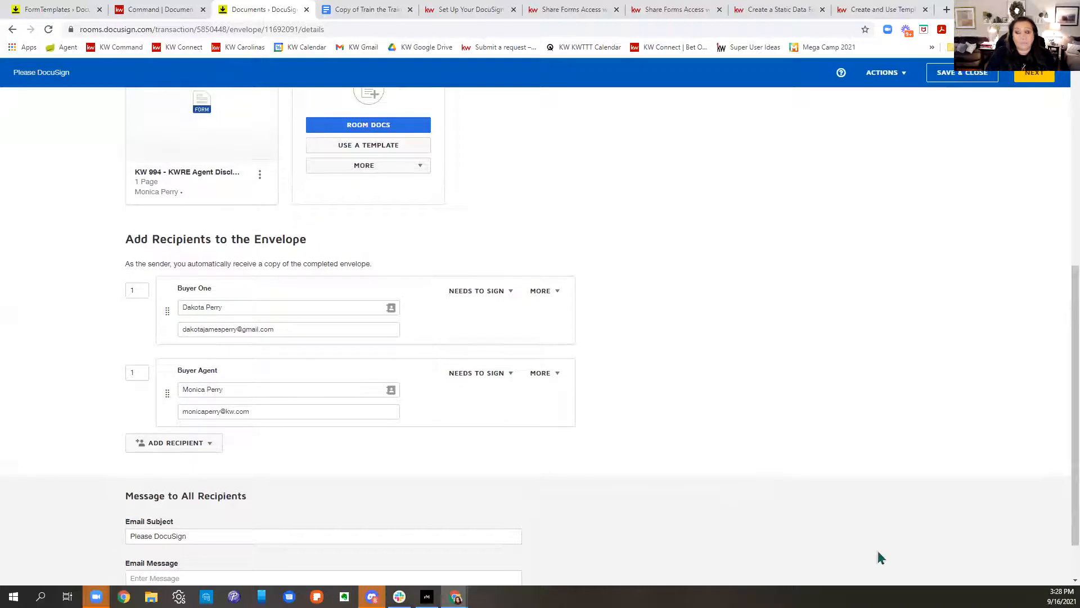
scroll(877, 528, down, 1)
scroll(892, 415, up, 1)
scroll(772, 362, up, 3)
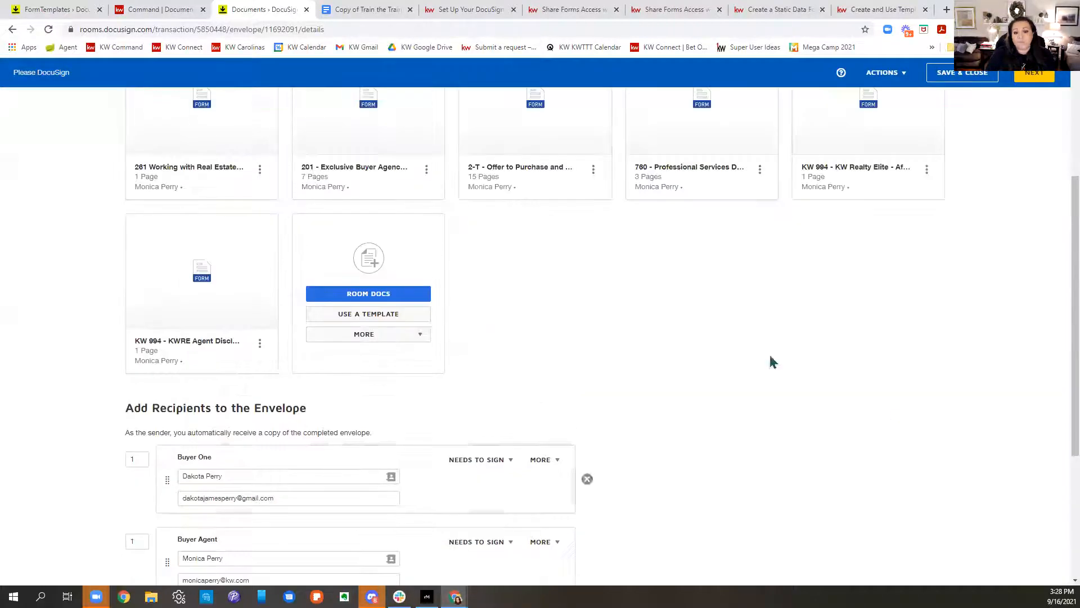
scroll(805, 315, down, 4)
Step: Move to field placement, review the documents, and set the buyer as recipient for new fields
click(1047, 77)
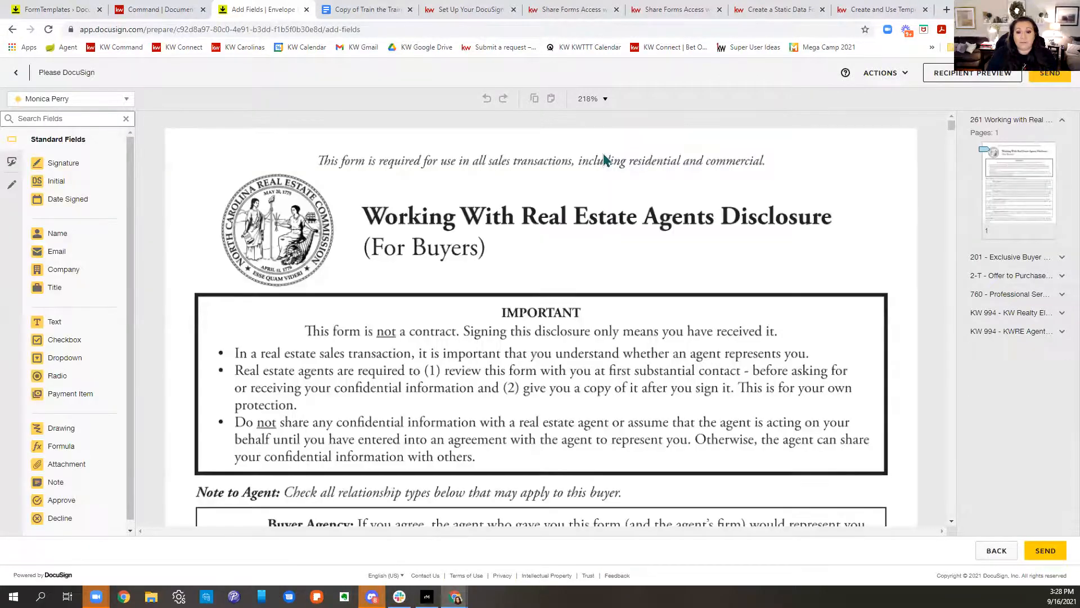
scroll(646, 180, down, 9)
scroll(646, 181, down, 3)
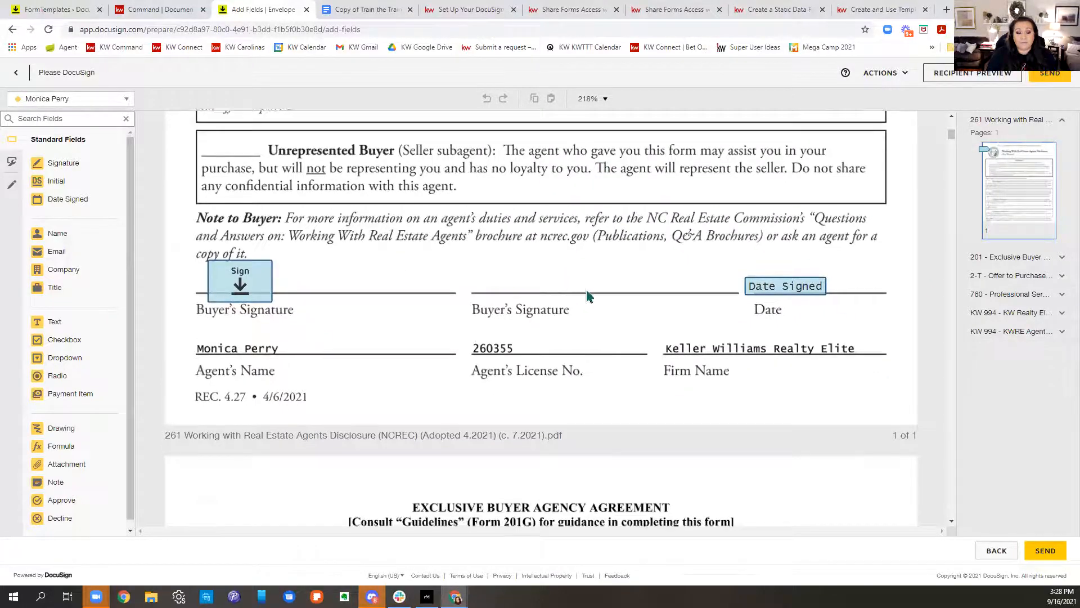
scroll(586, 297, down, 19)
scroll(345, 376, down, 1)
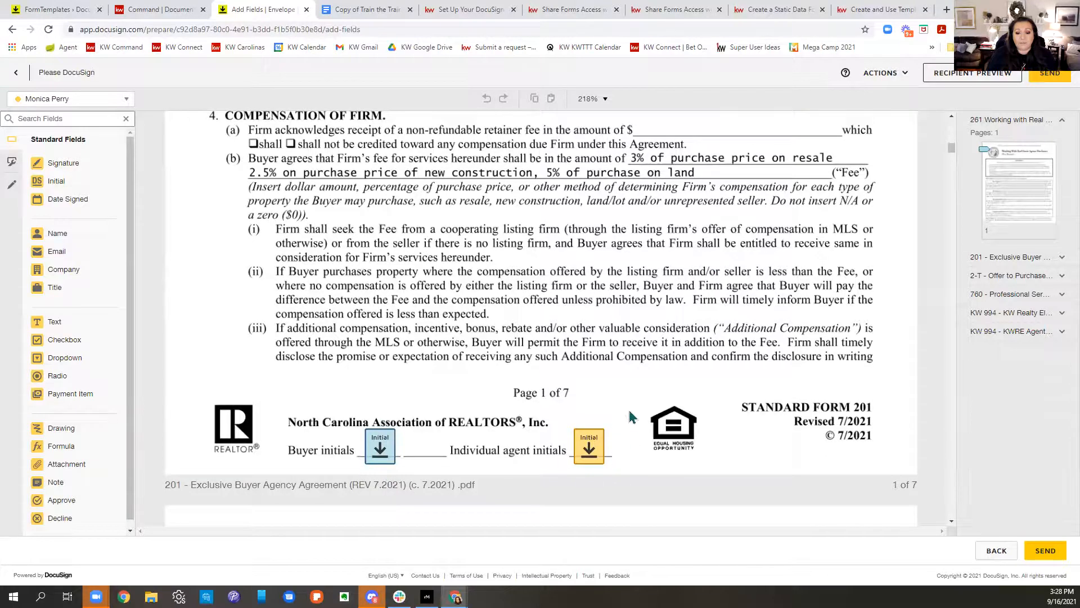
scroll(653, 422, down, 5)
scroll(678, 430, down, 18)
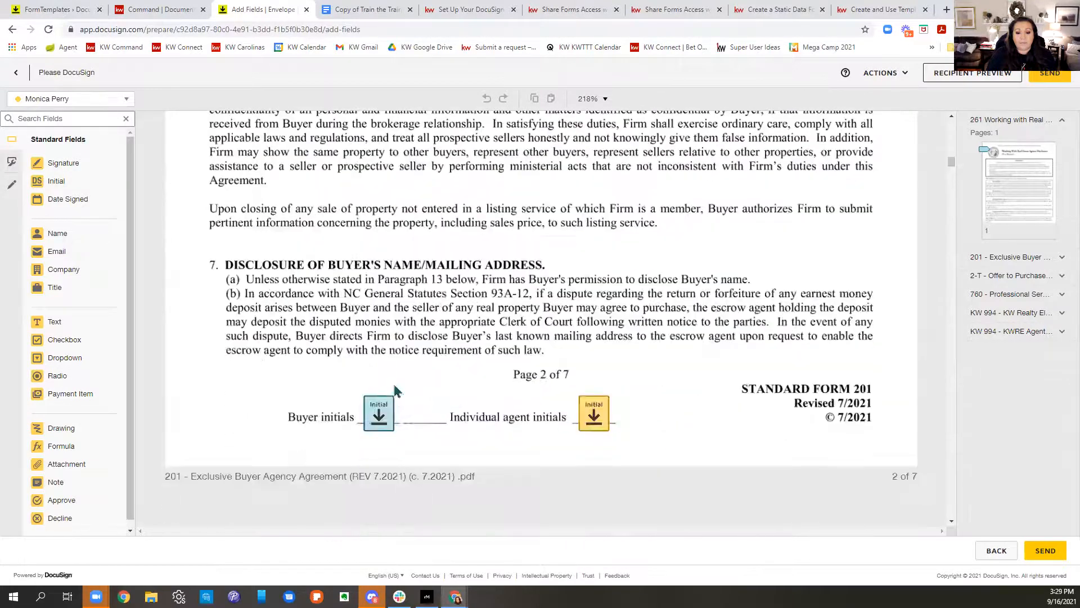
scroll(660, 420, down, 20)
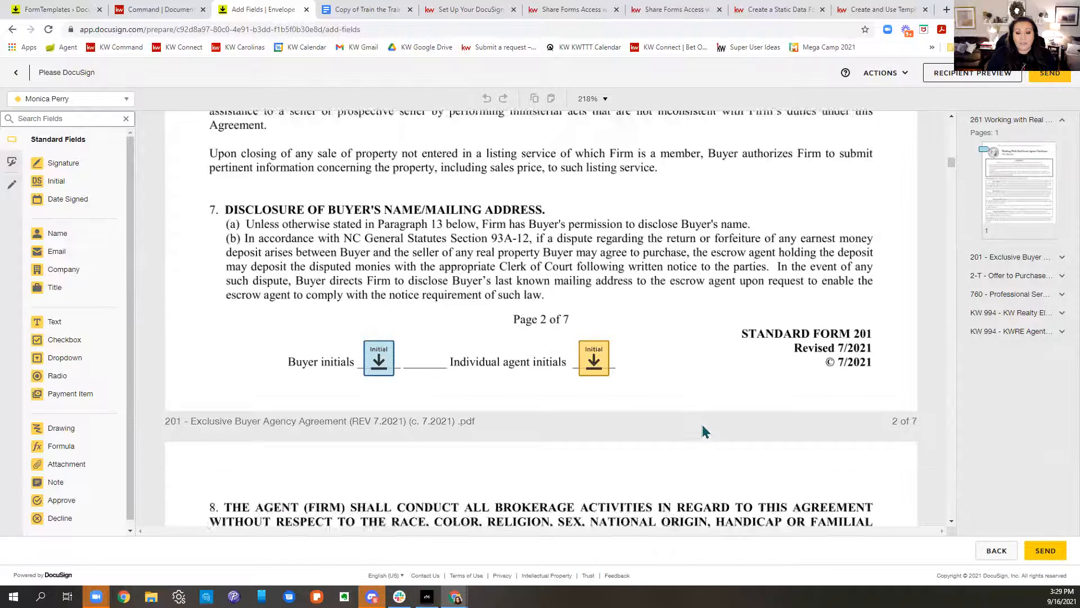
scroll(707, 412, down, 8)
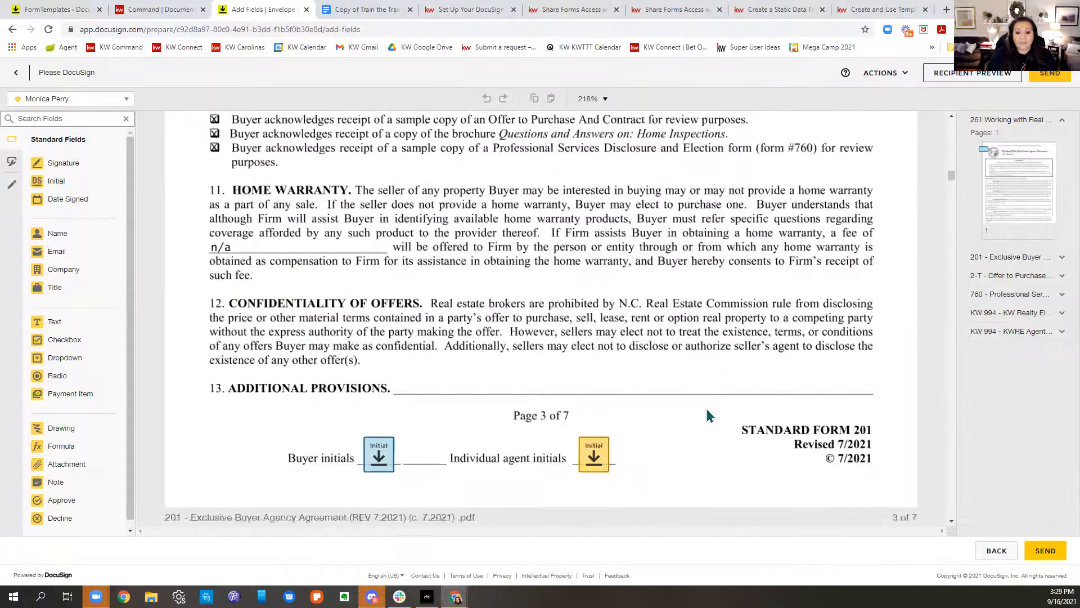
scroll(706, 409, down, 15)
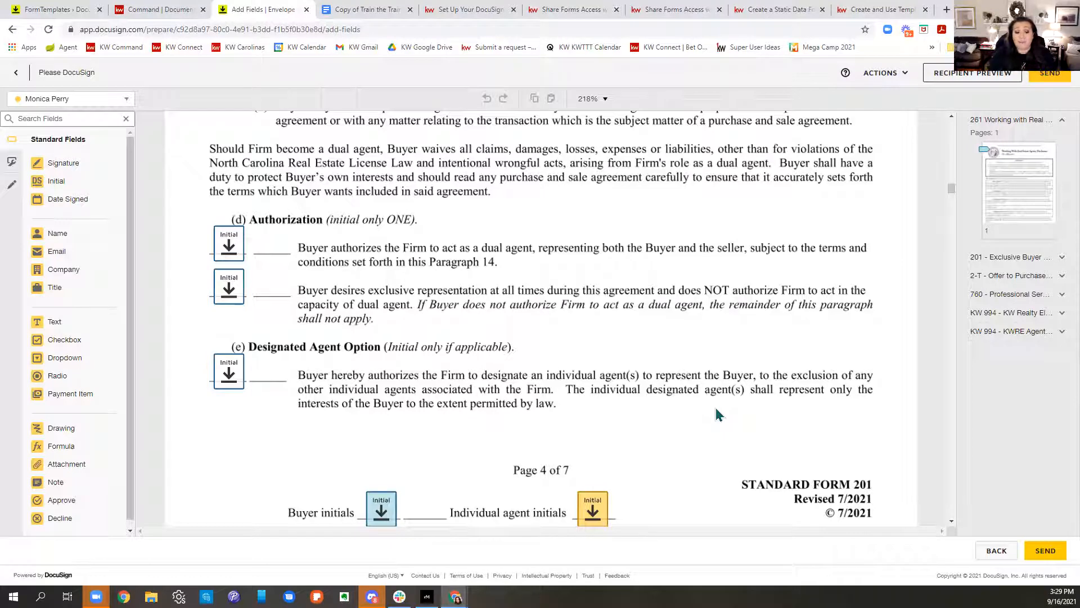
scroll(707, 414, down, 1)
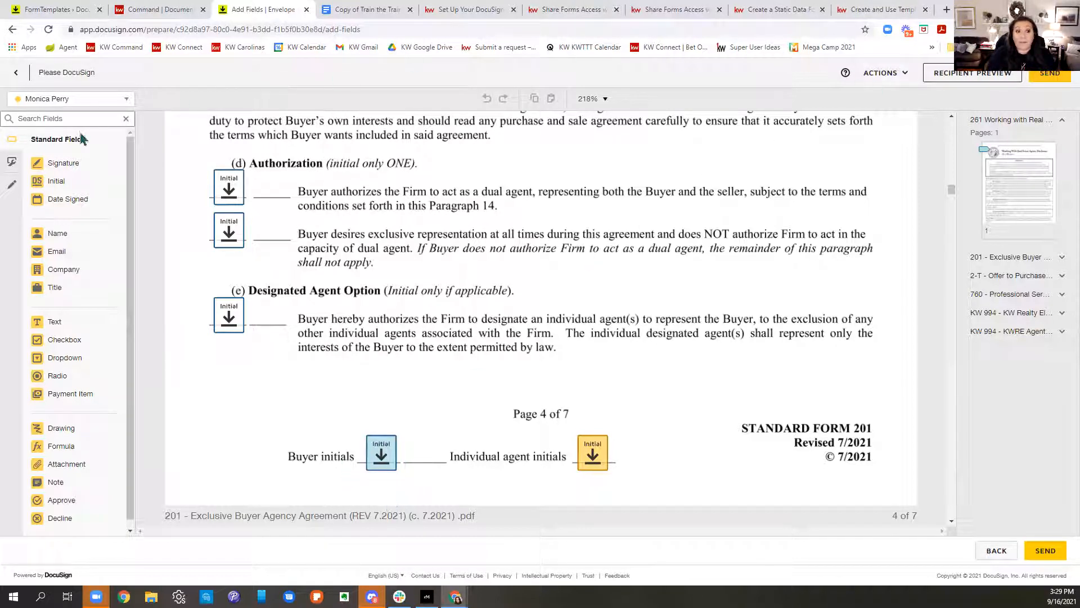
click(66, 104)
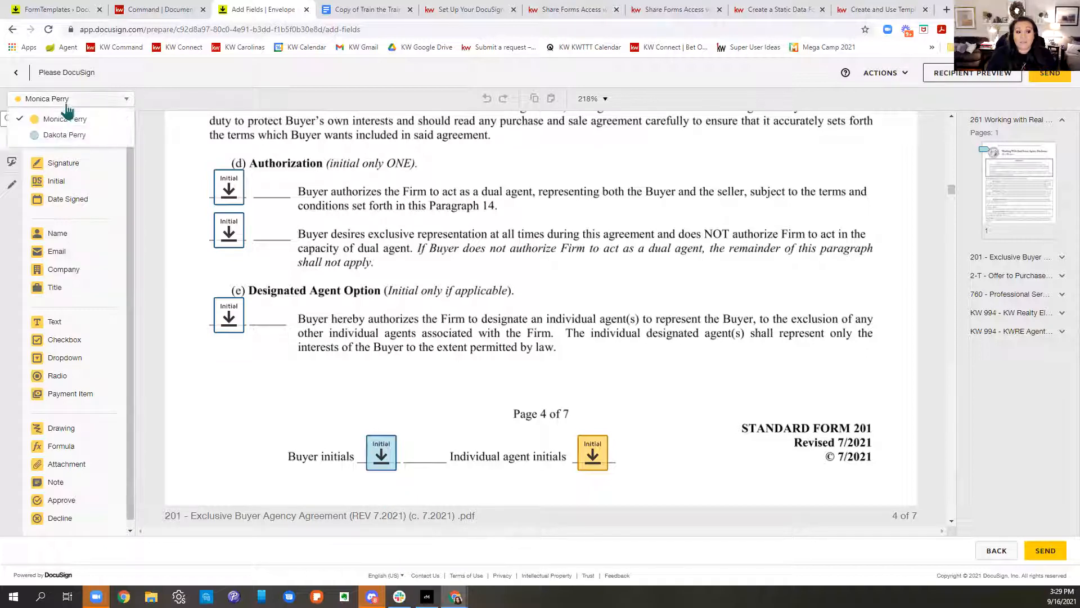
click(68, 138)
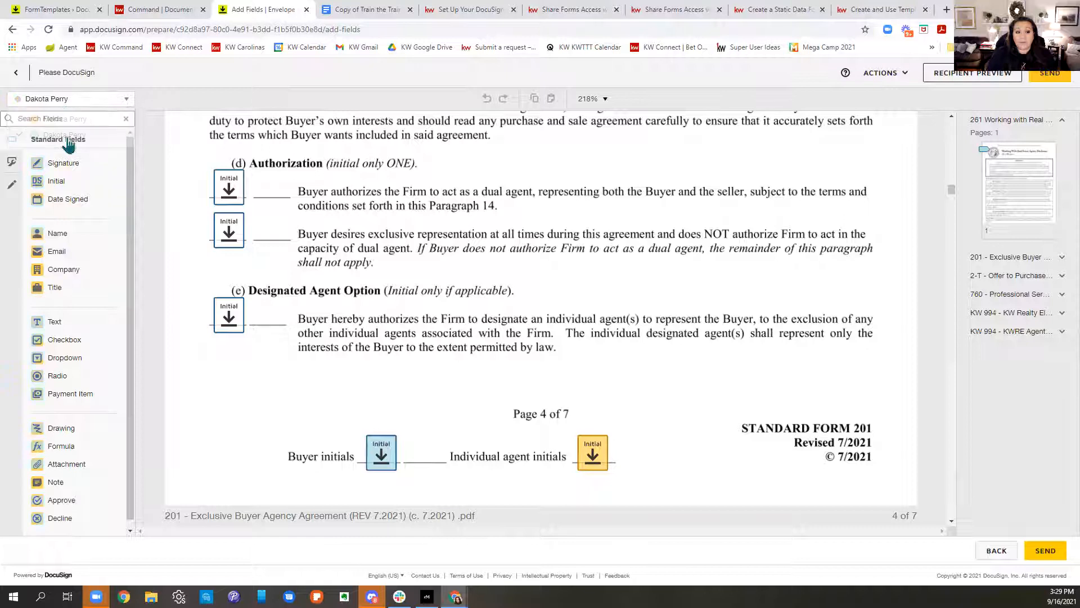
Step: Preview as the buyer, signing and initialing the Buyer initials fields on pages 1–3
click(980, 83)
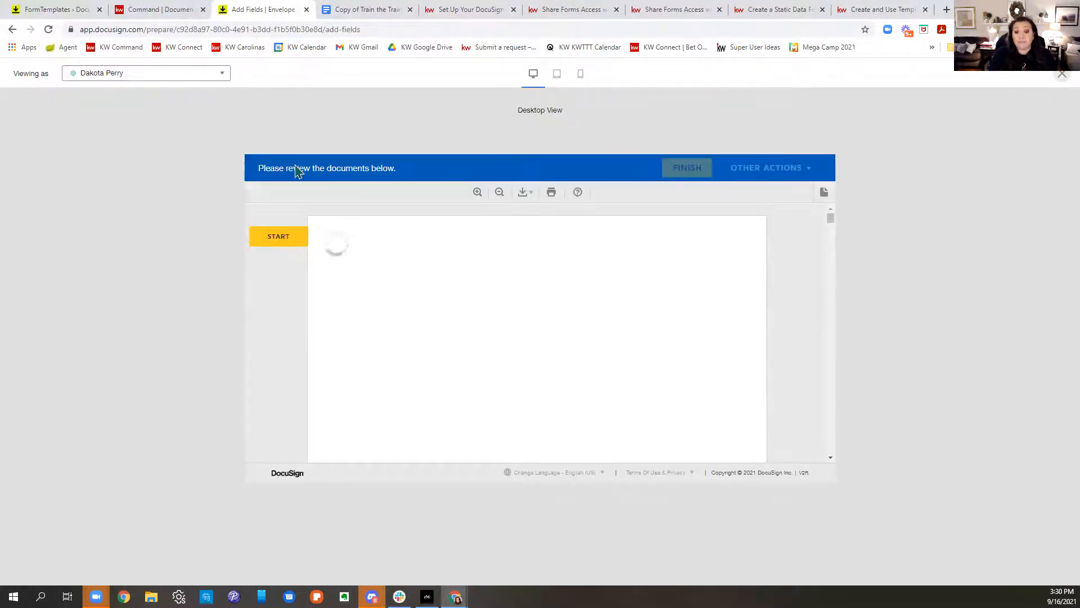
click(284, 237)
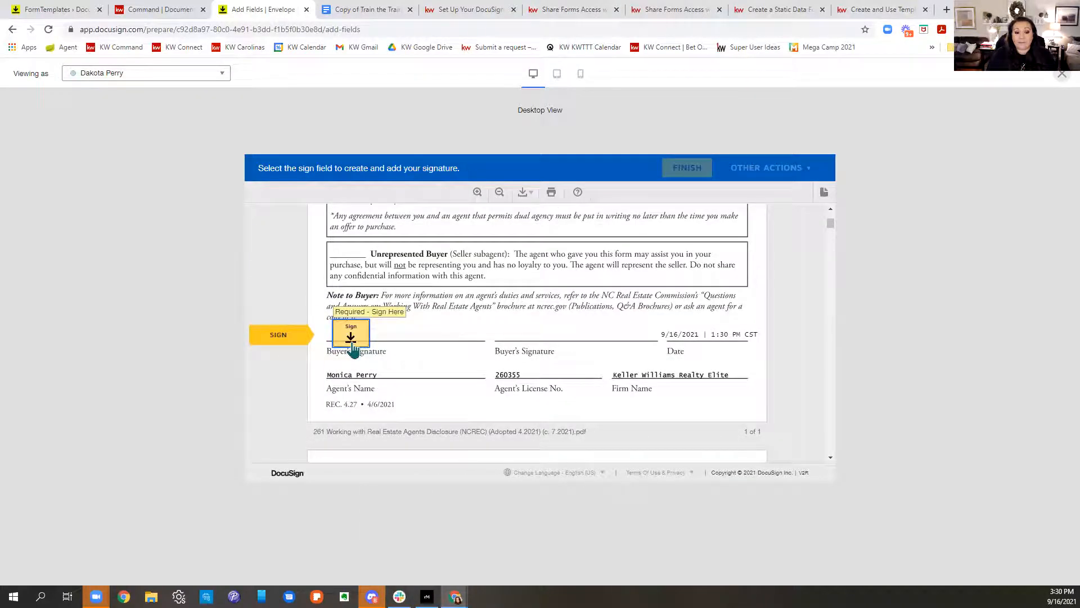
click(346, 329)
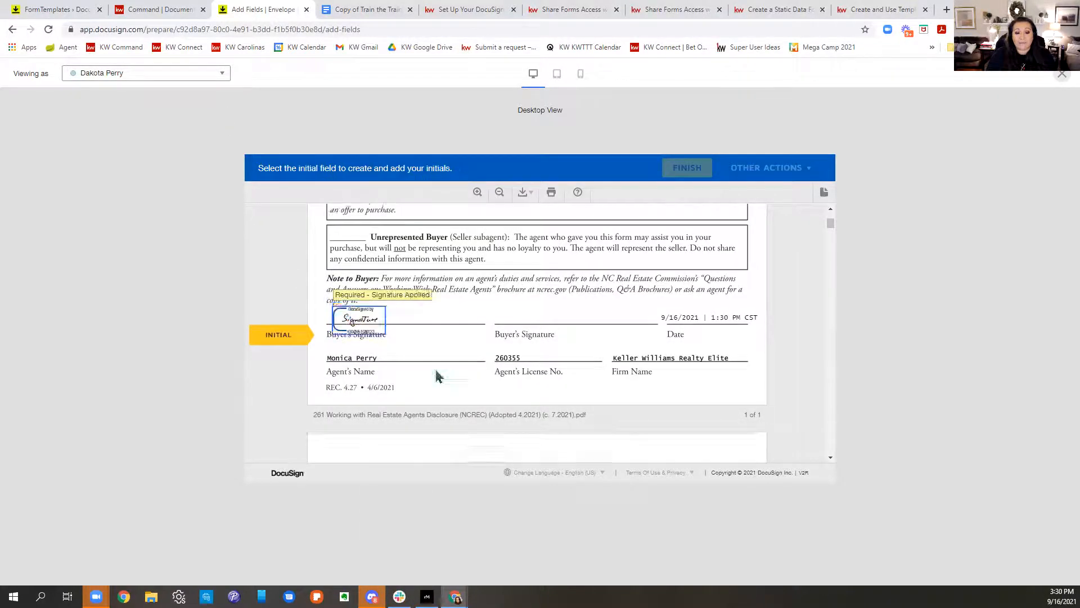
click(438, 330)
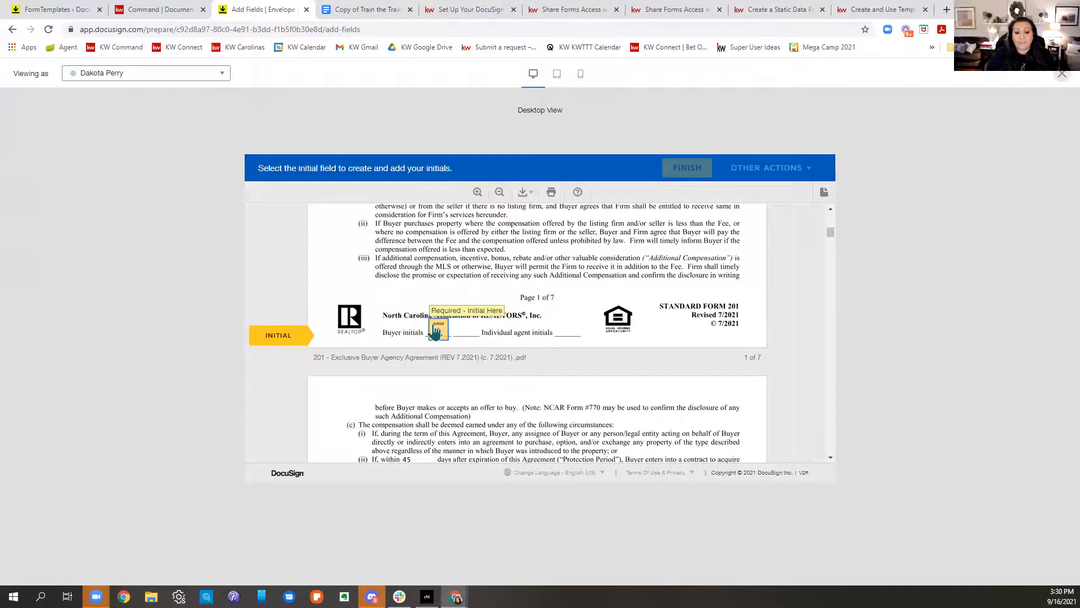
click(439, 333)
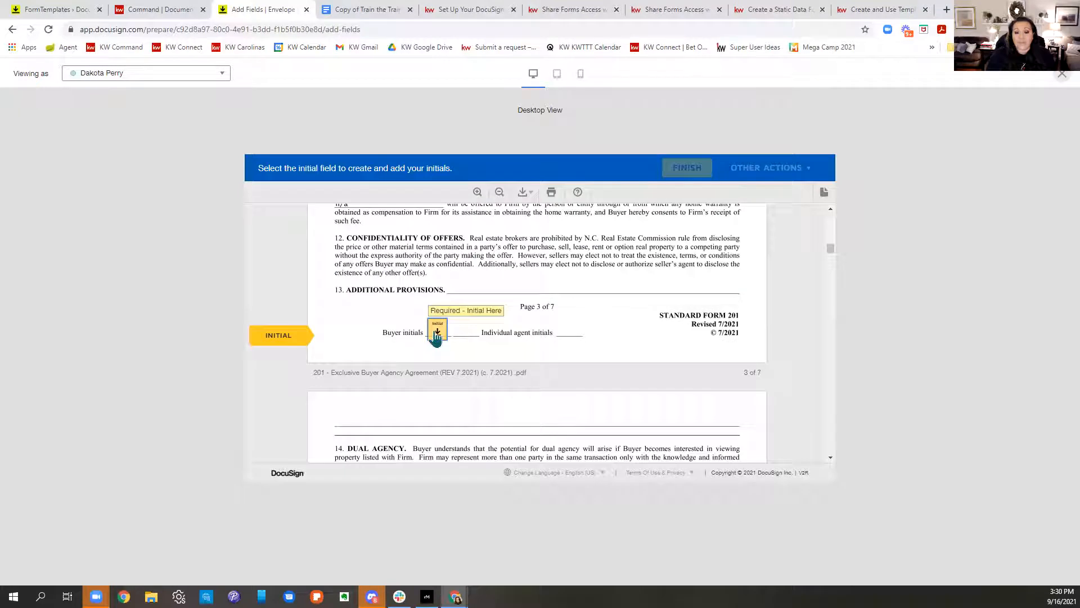
click(437, 333)
scroll(437, 338, down, 2)
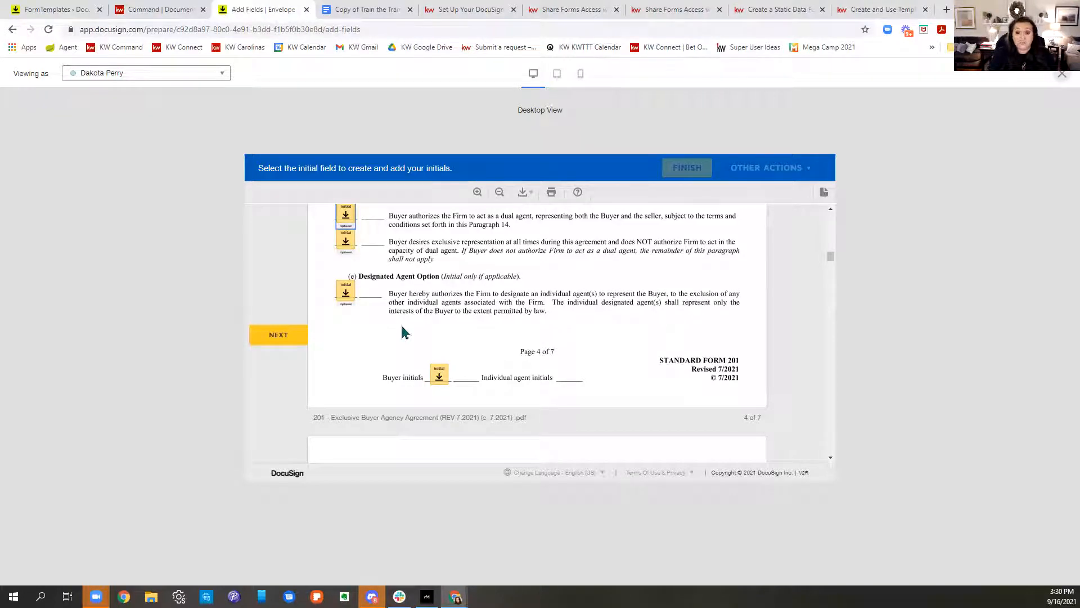
Step: Make the first Authorization Initial field on page 4 required
click(1062, 74)
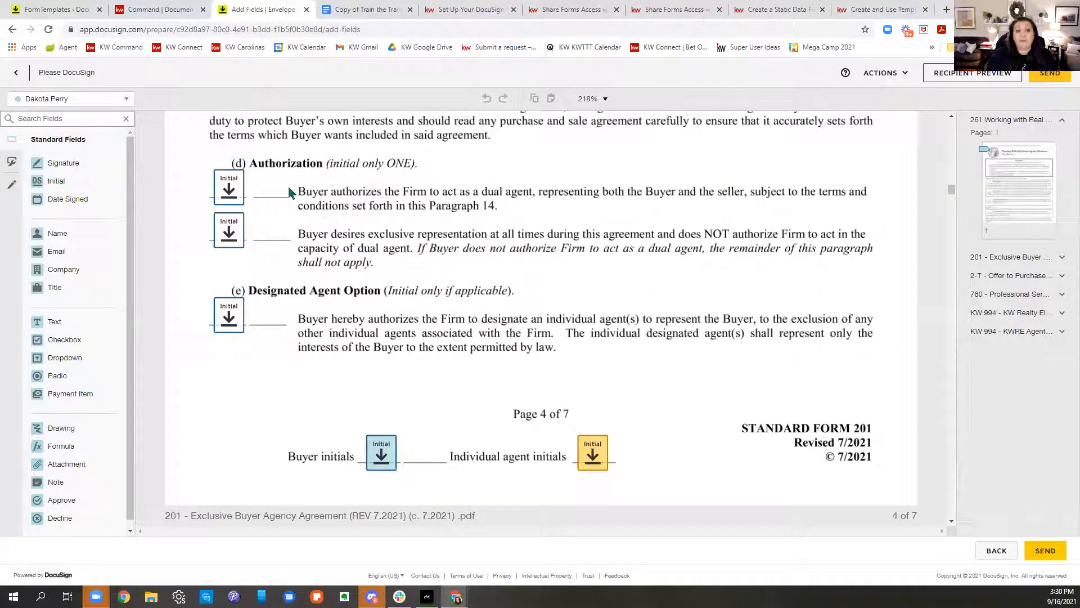
click(229, 194)
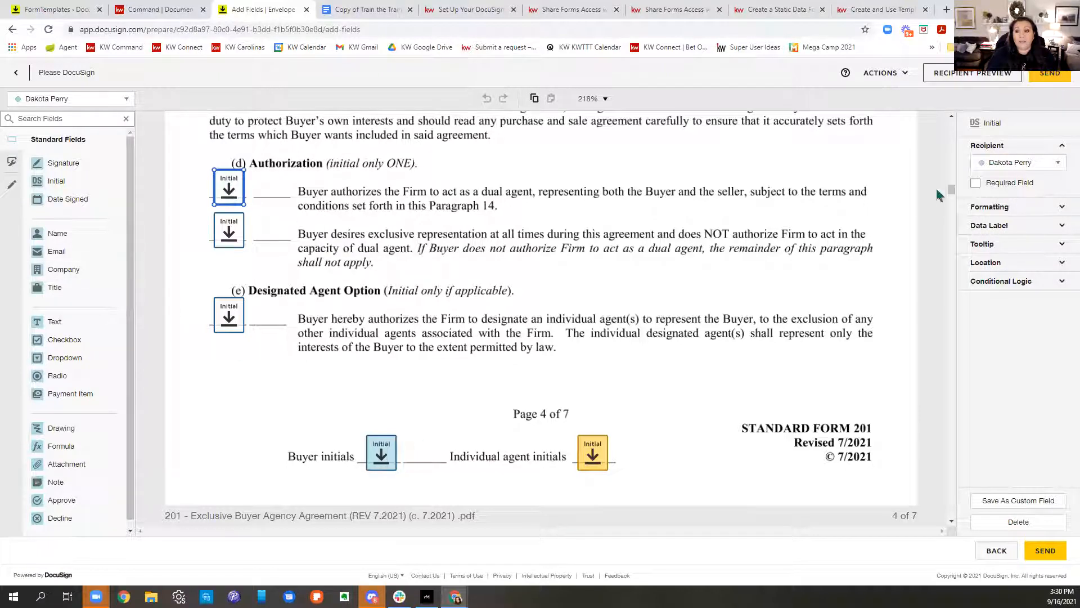
click(975, 183)
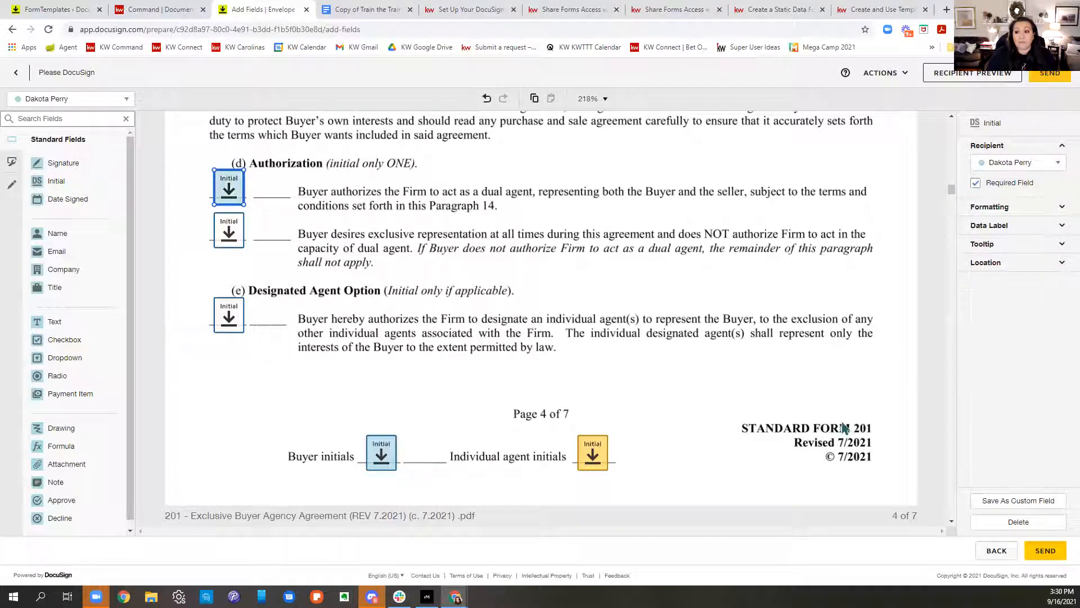
Step: Delete the second Authorization and the Designated Agent Option Initial fields
click(235, 235)
key(Delete)
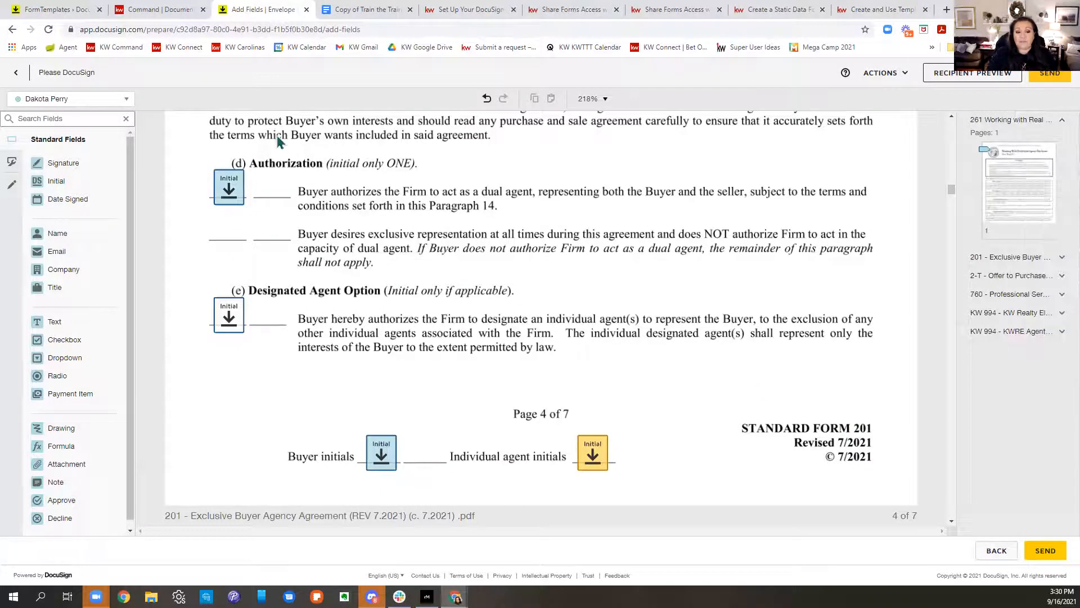
click(230, 319)
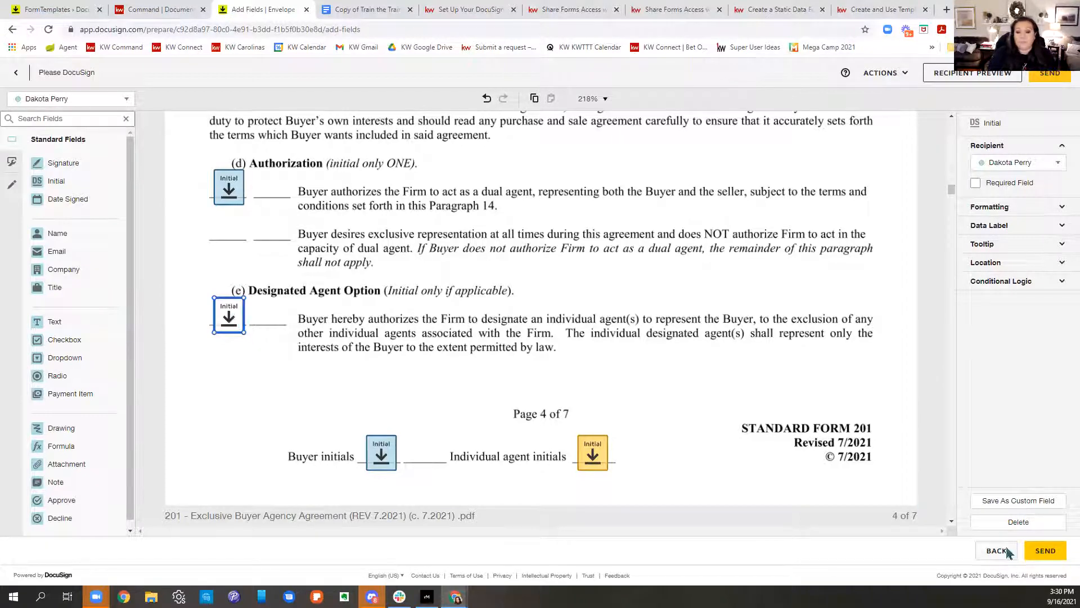
click(1032, 528)
scroll(619, 324, up, 2)
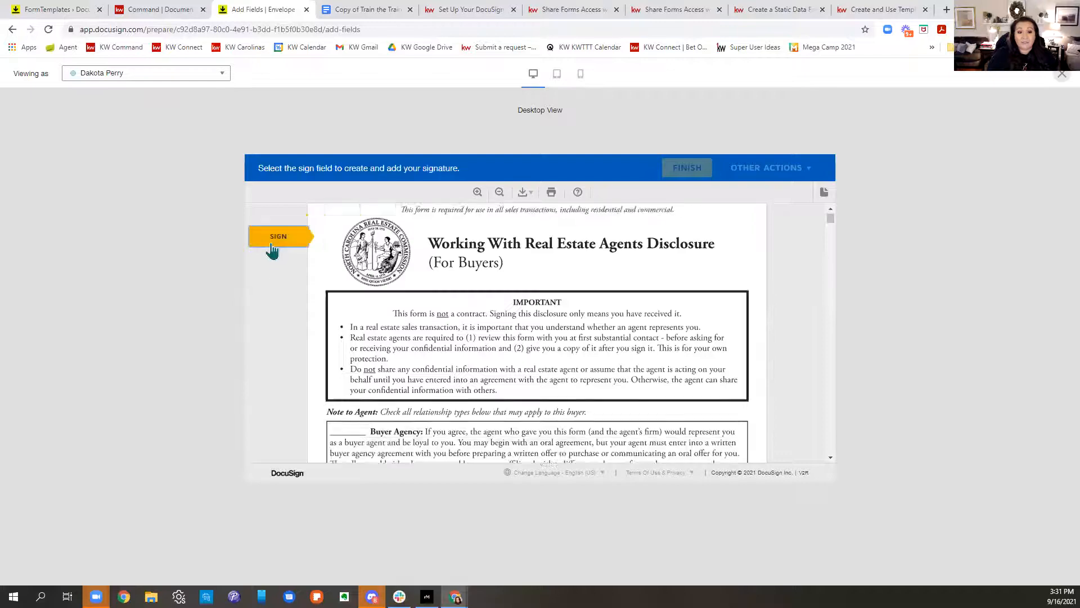
Step: Sign and initial every buyer field through page 4 in preview, then close it
click(363, 340)
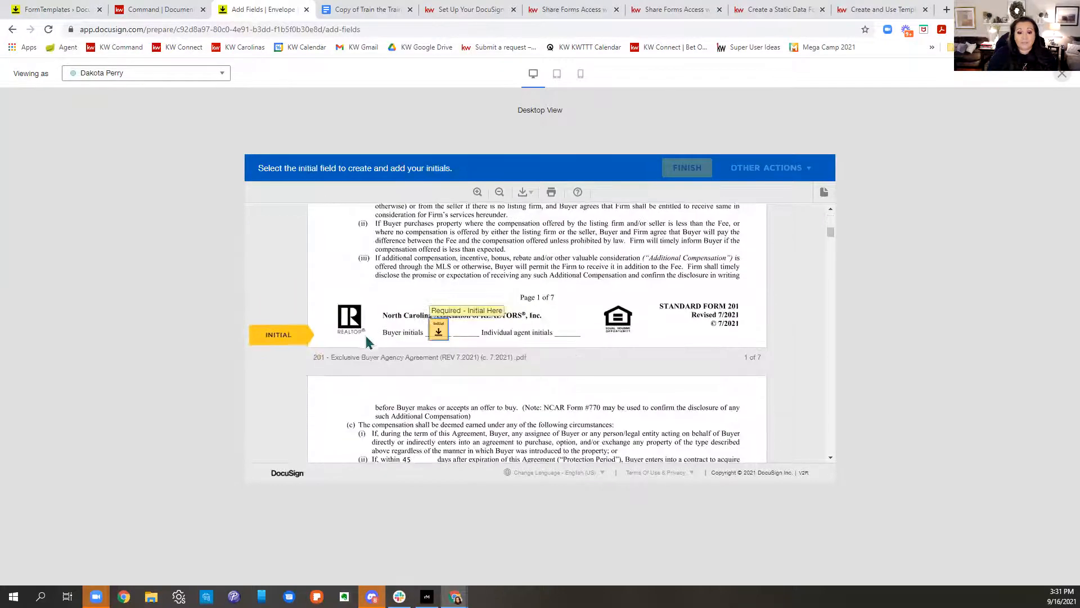
click(431, 336)
click(431, 337)
click(432, 336)
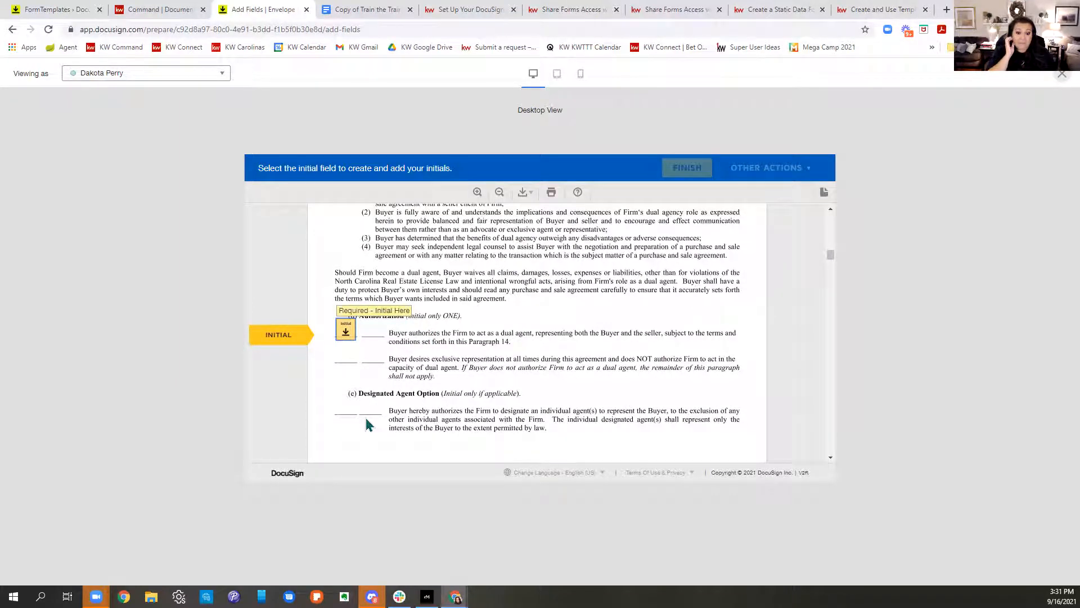
click(346, 334)
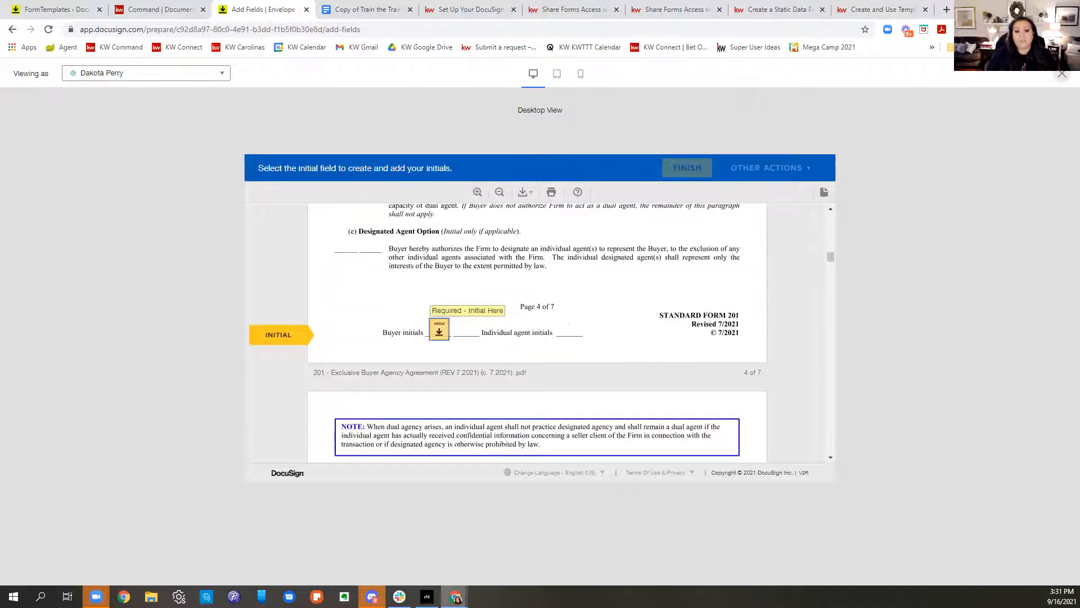
click(440, 334)
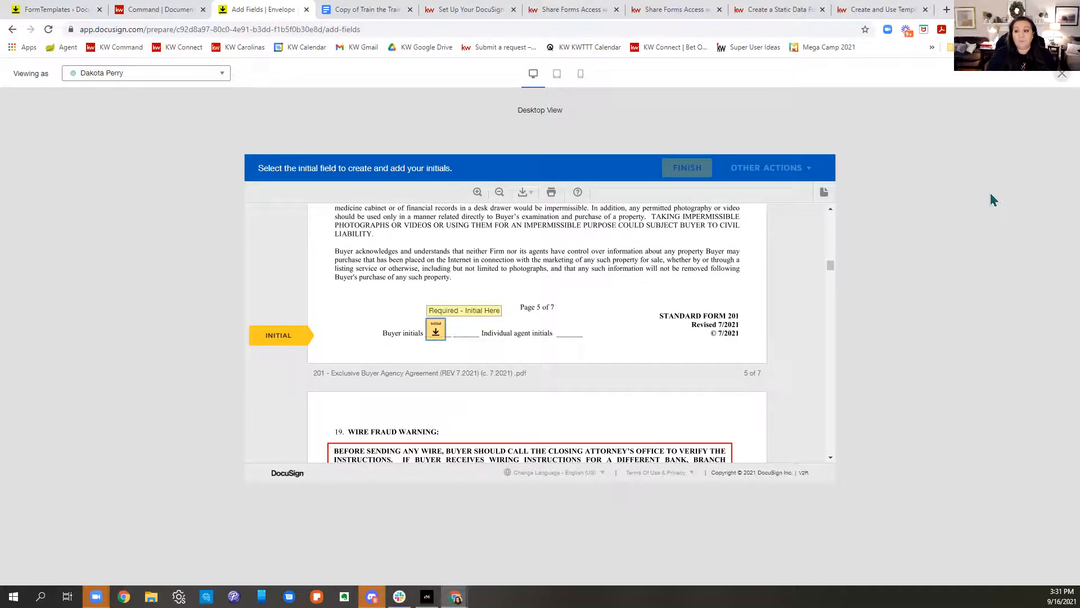
click(1062, 74)
scroll(557, 408, down, 3)
scroll(561, 405, up, 3)
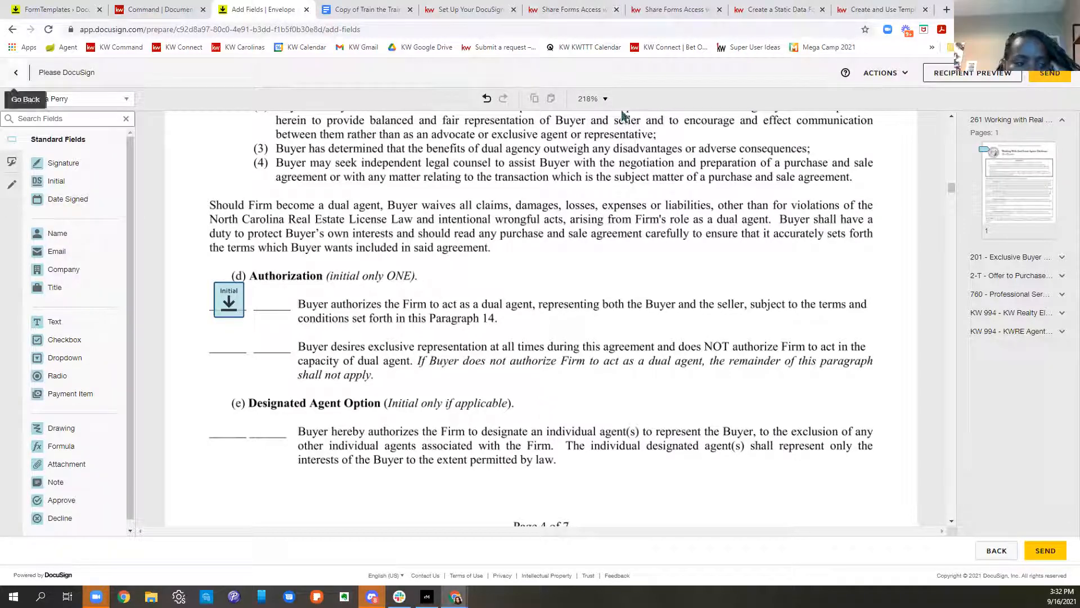
Step: Discard the draft envelope
click(878, 73)
click(870, 130)
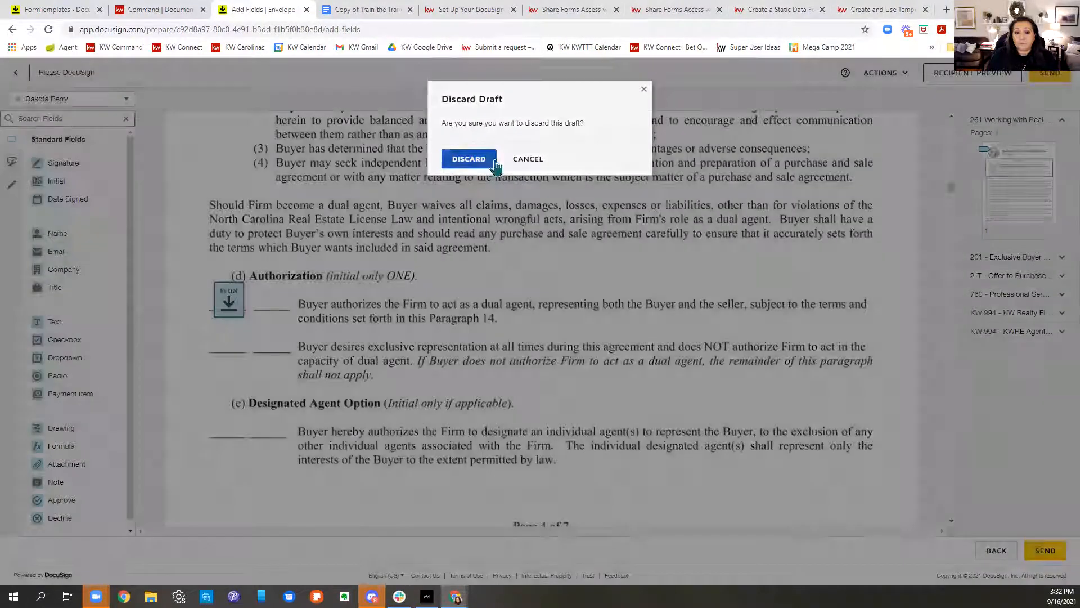
click(496, 163)
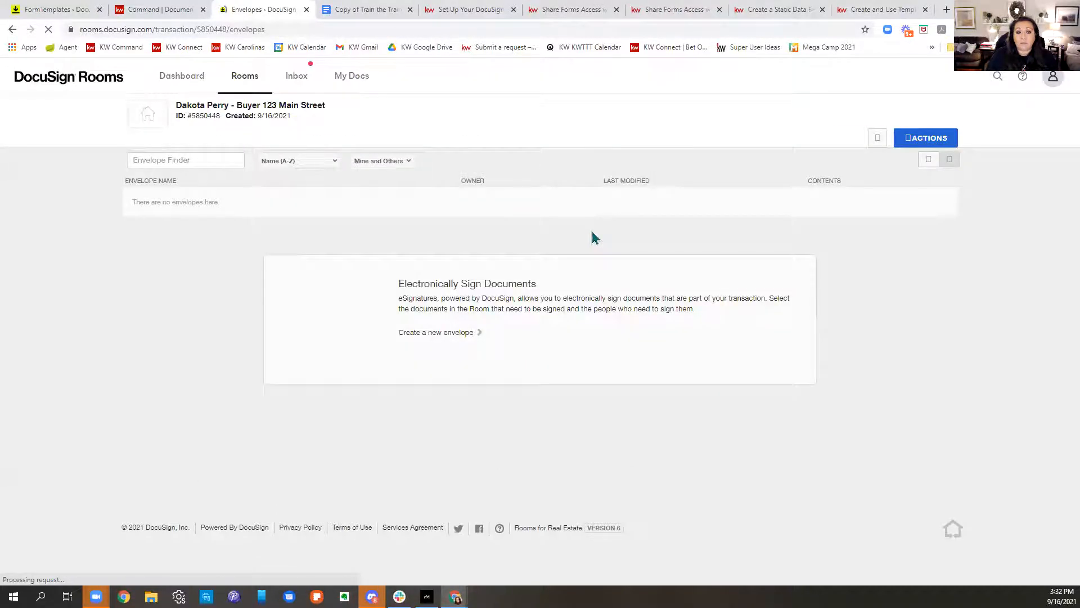
Step: Open the Train the Trainer buyer room from the dashboard and show its documents
click(181, 75)
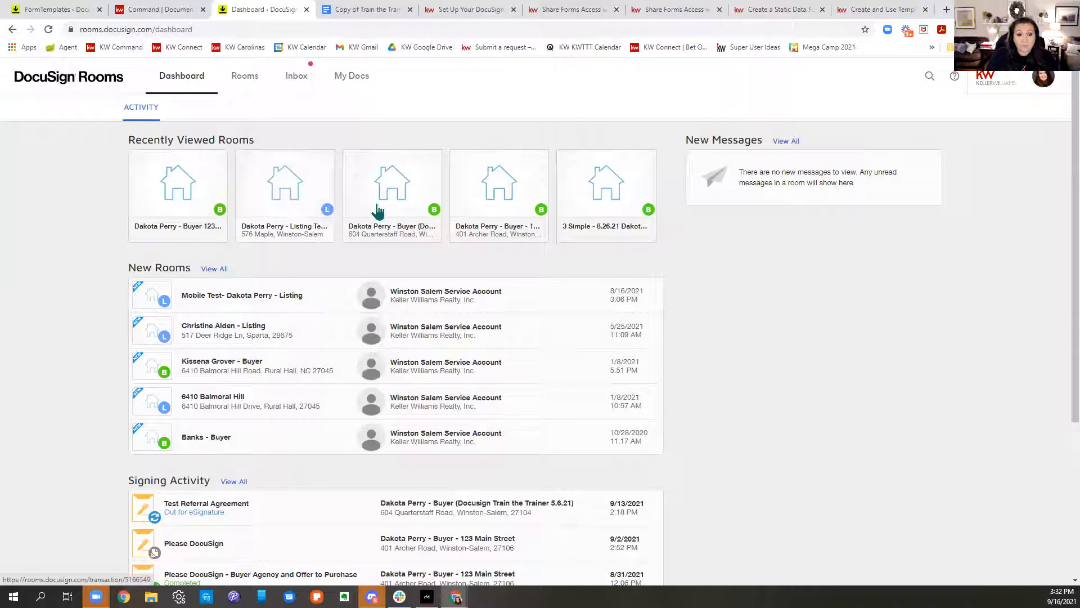
click(407, 233)
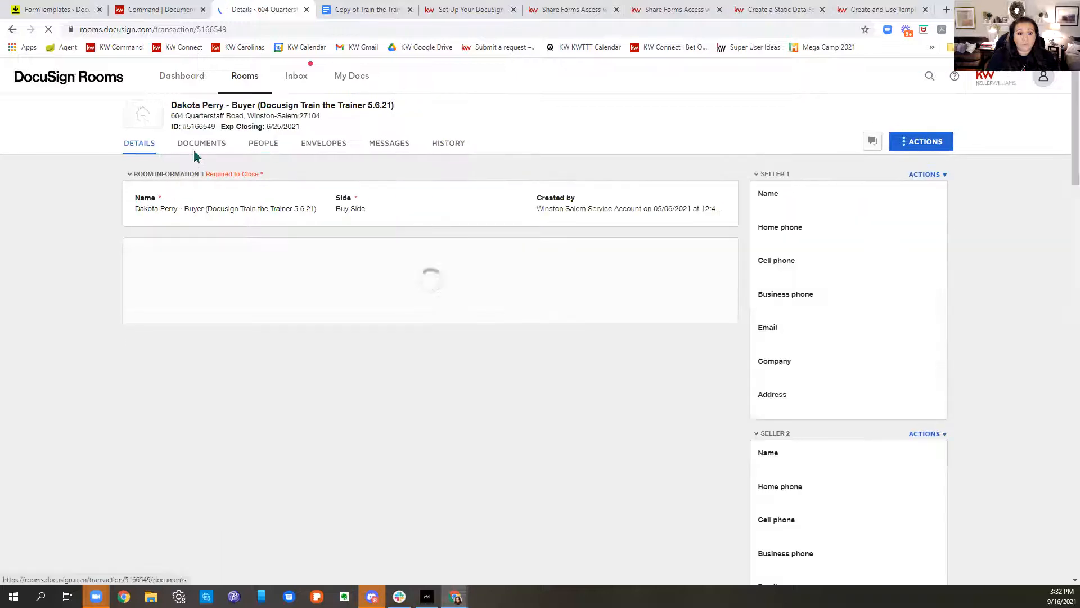
click(200, 147)
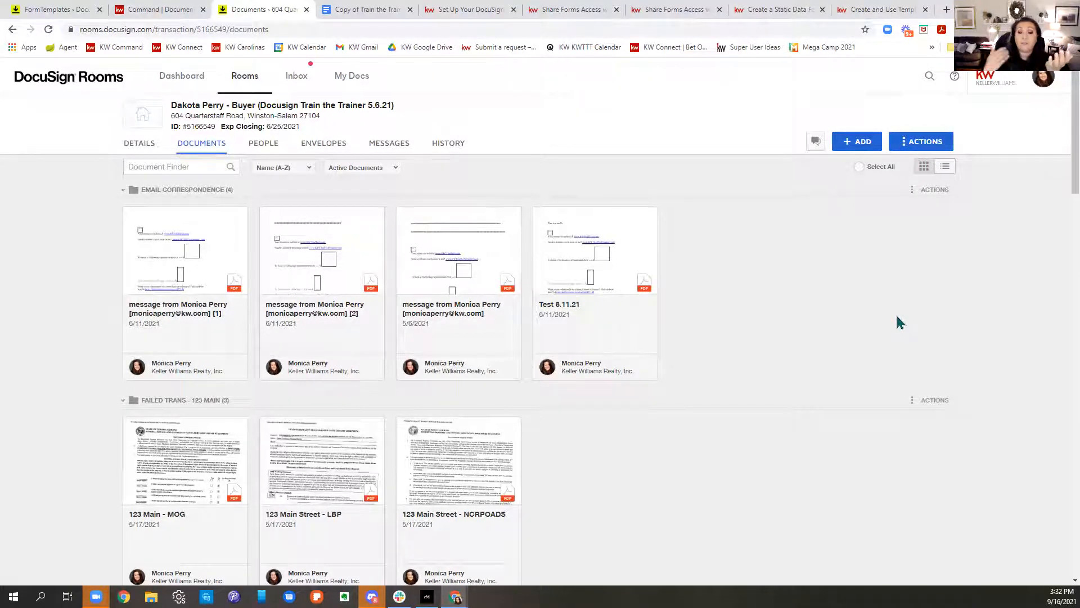
scroll(872, 296, down, 8)
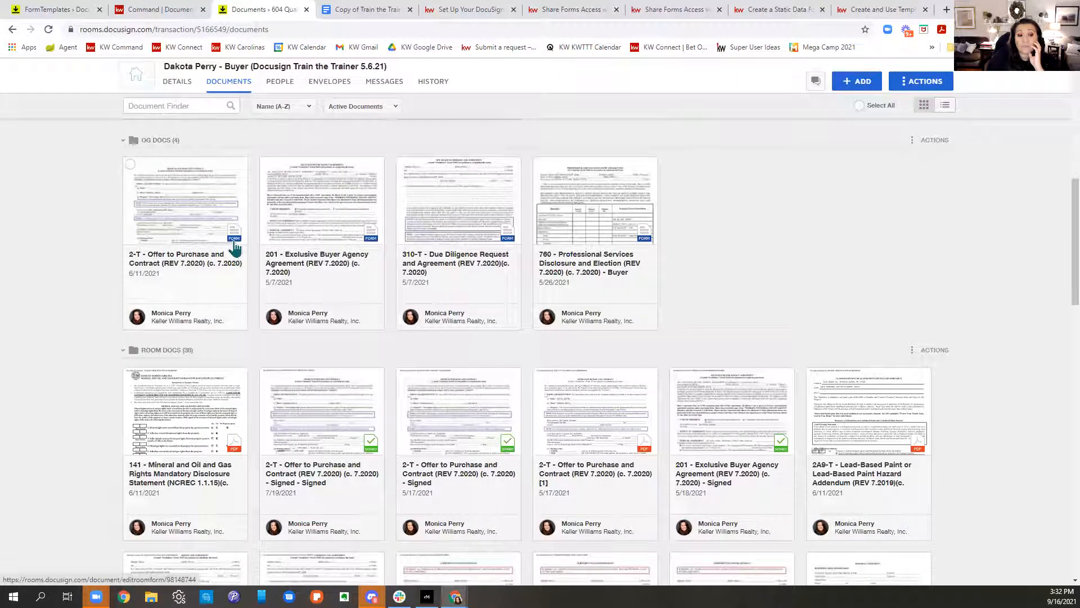
scroll(707, 261, down, 2)
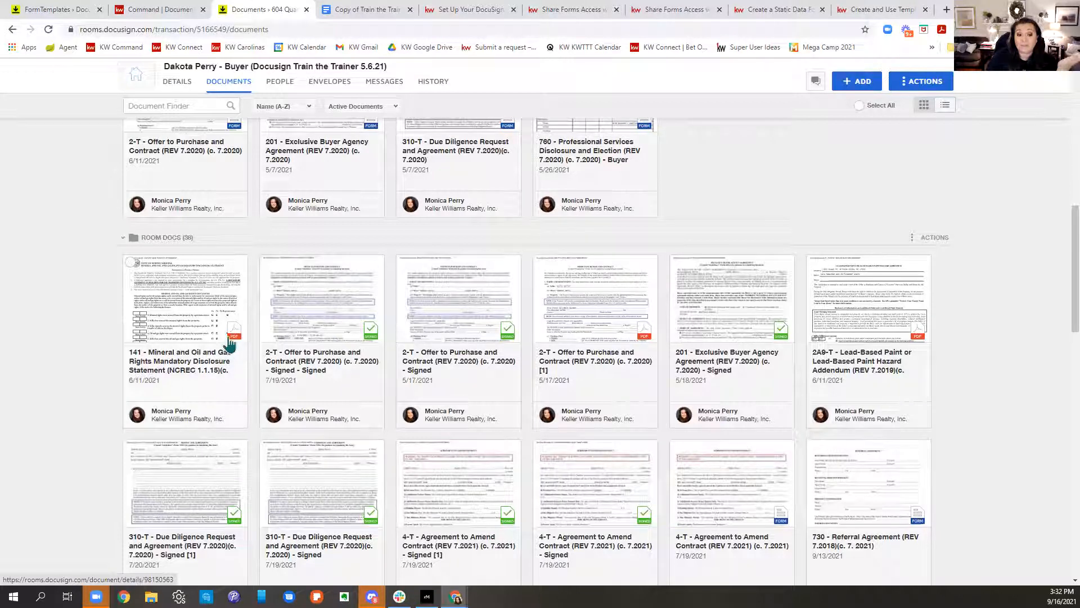
scroll(767, 475, down, 10)
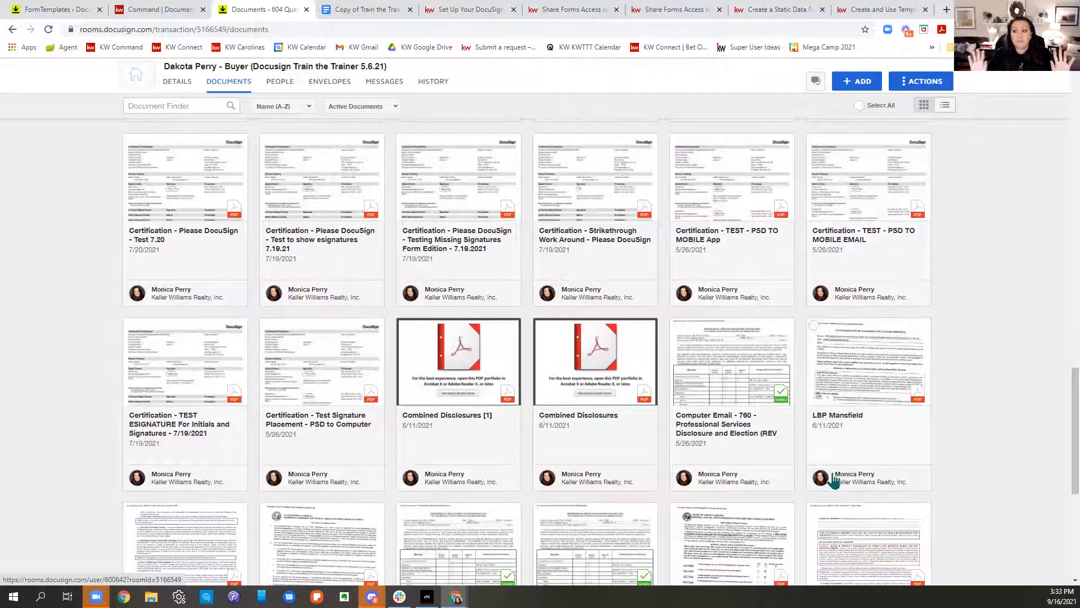
scroll(833, 479, up, 15)
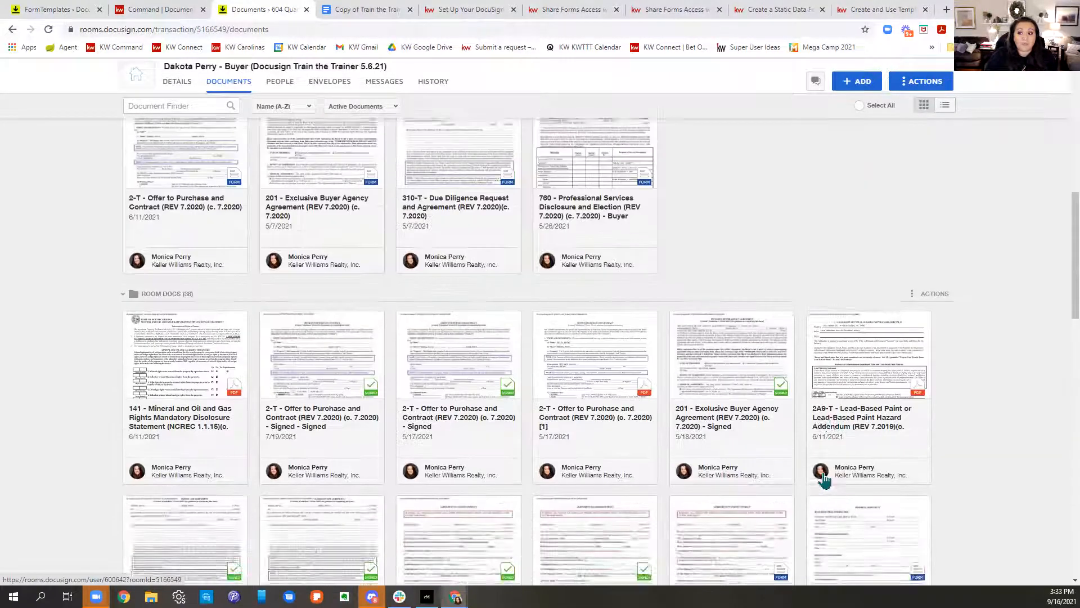
scroll(825, 480, up, 5)
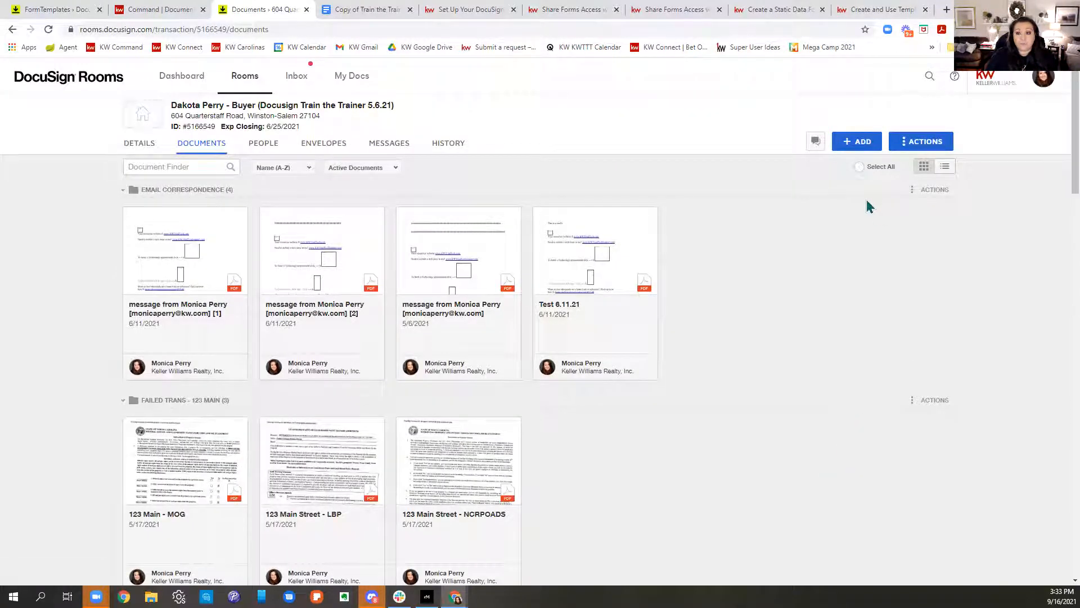
Step: Create a room folder named 'Original Forms' from the Actions menu
click(923, 152)
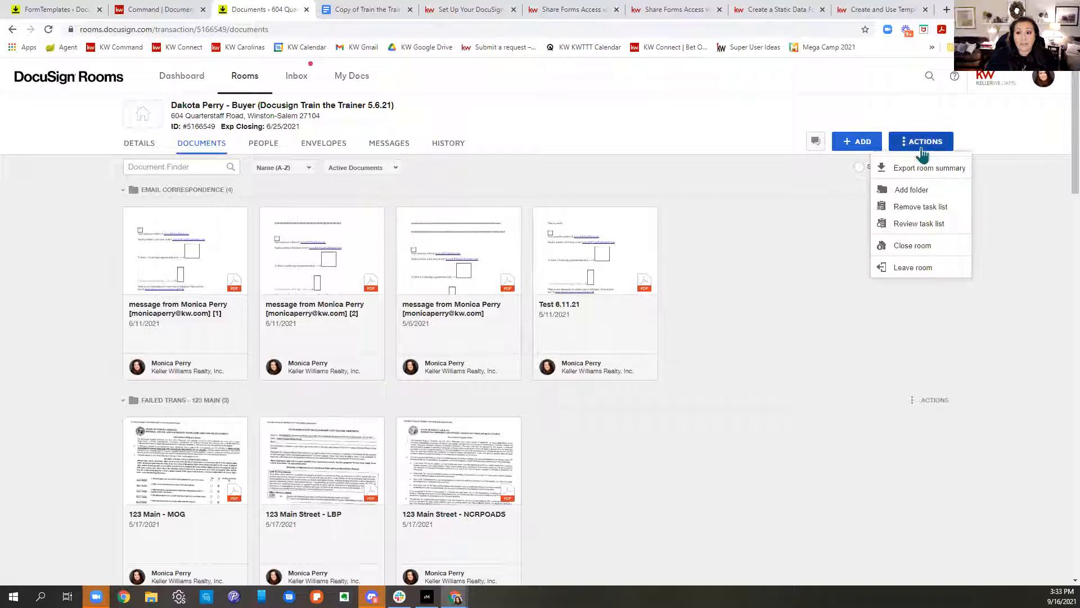
click(911, 190)
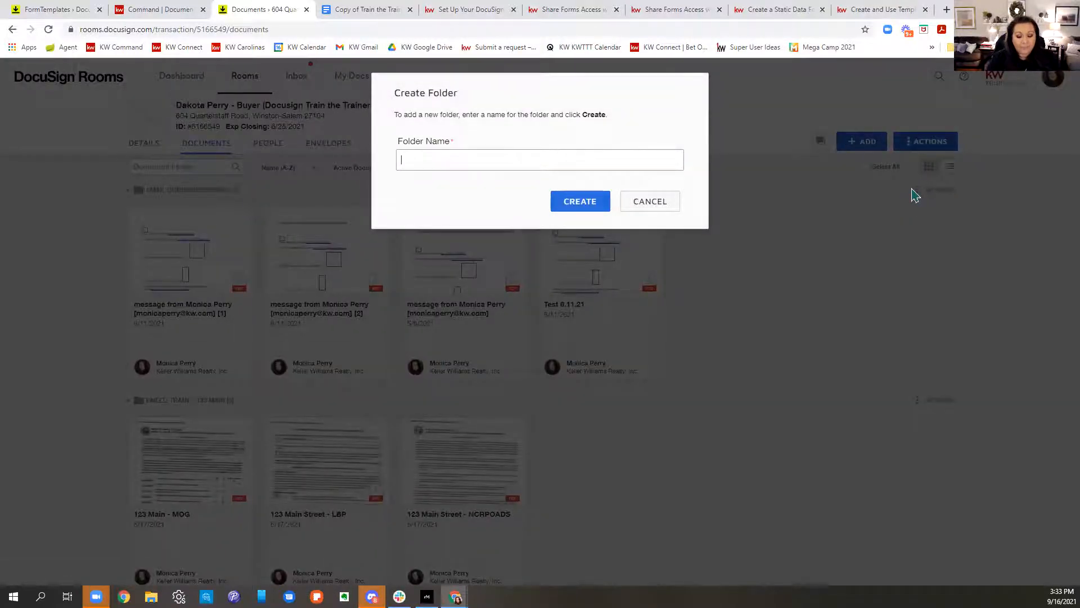
text(Original Forms)
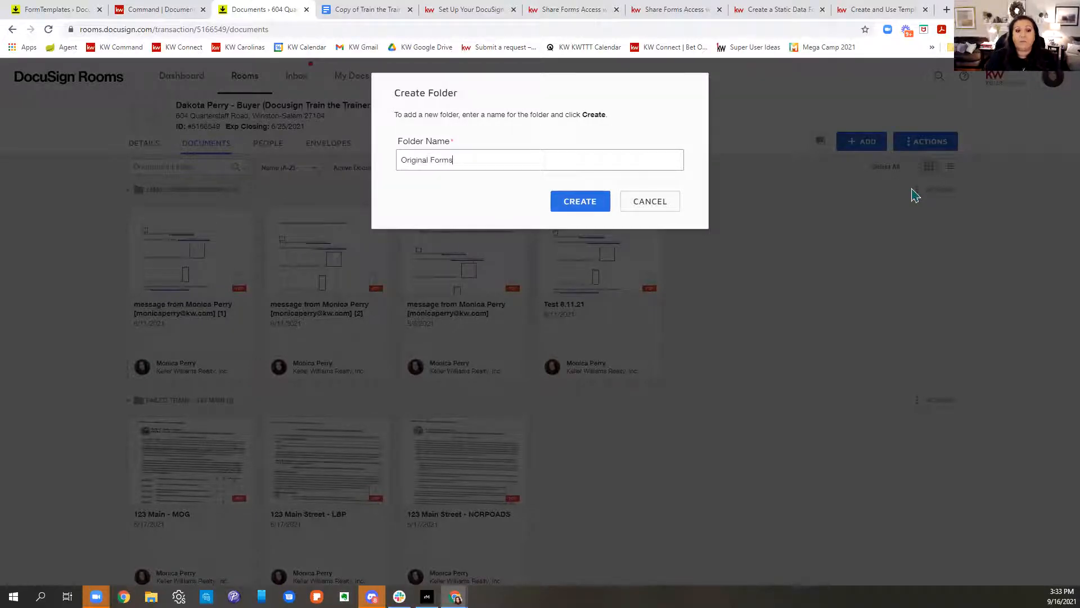
click(579, 201)
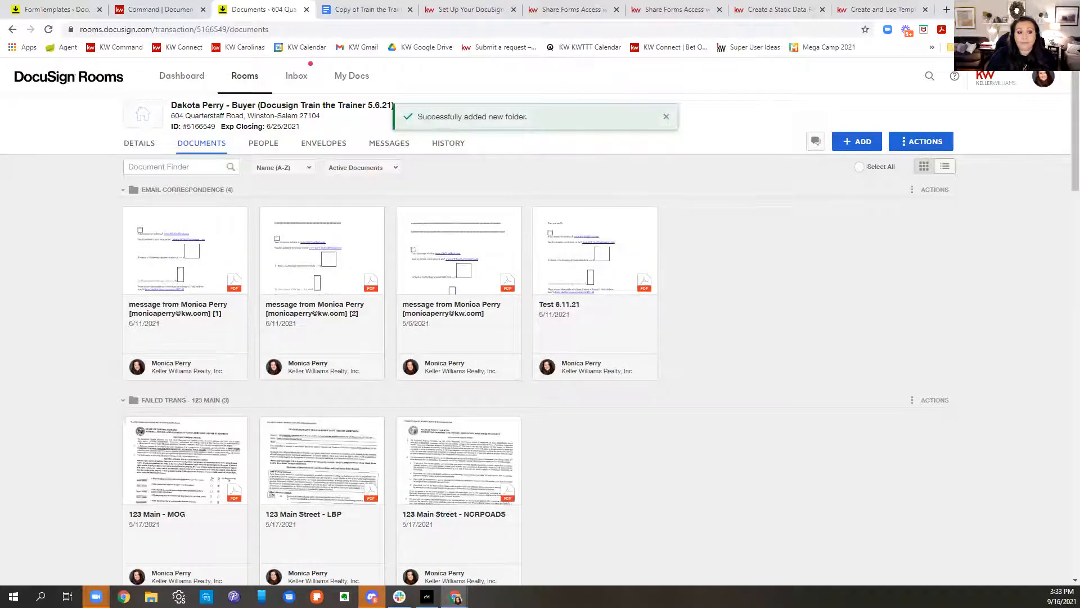
Step: Collapse the Email Correspondence, Failed Trans - 123 Main and OG Docs folders, leaving Room Docs open
scroll(923, 442, down, 4)
scroll(926, 447, up, 4)
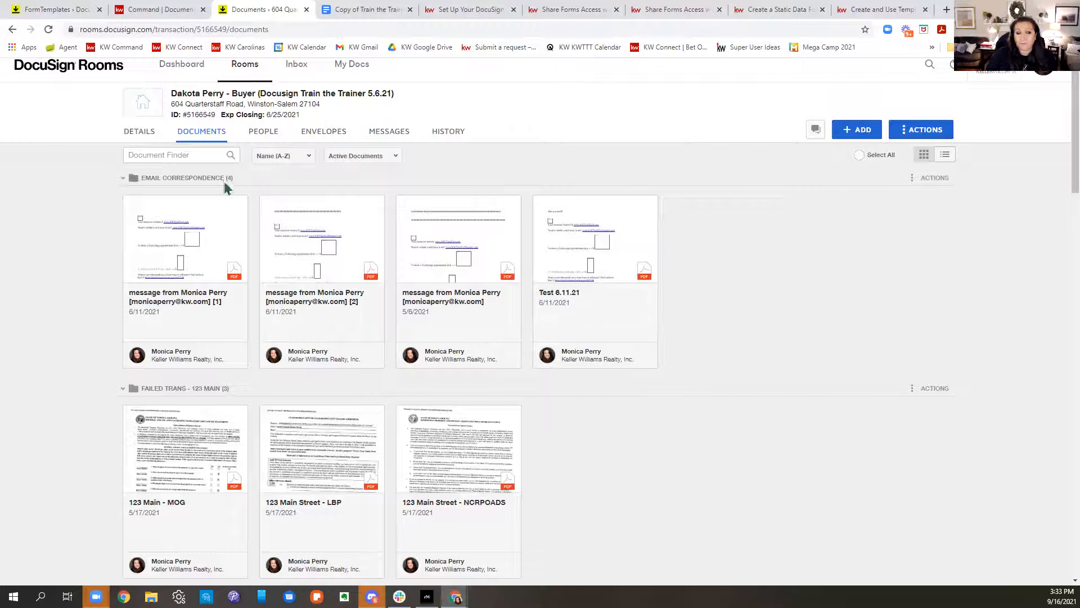
click(123, 178)
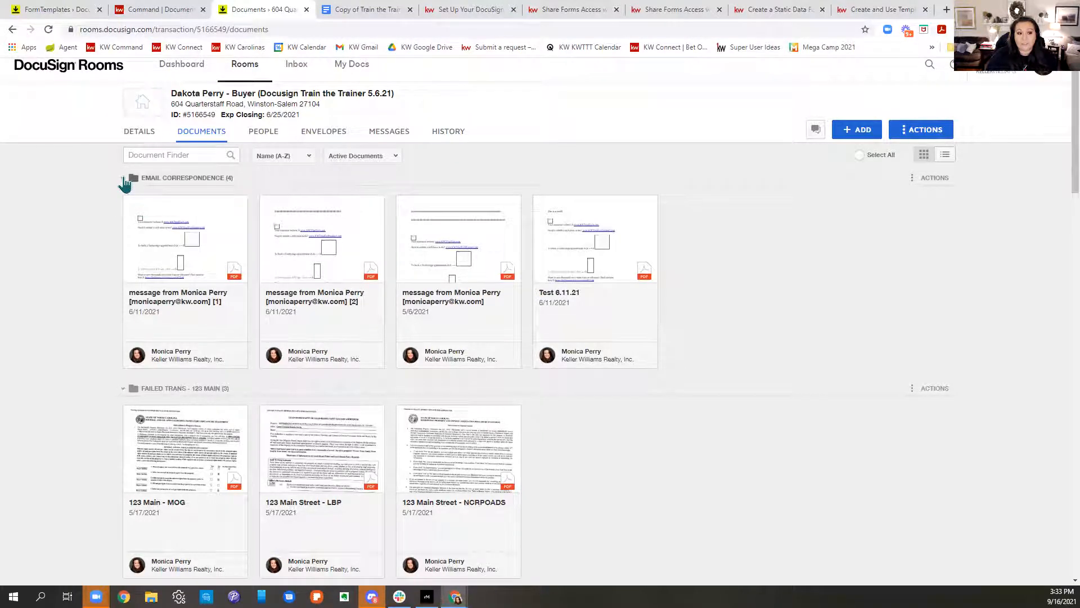
click(123, 205)
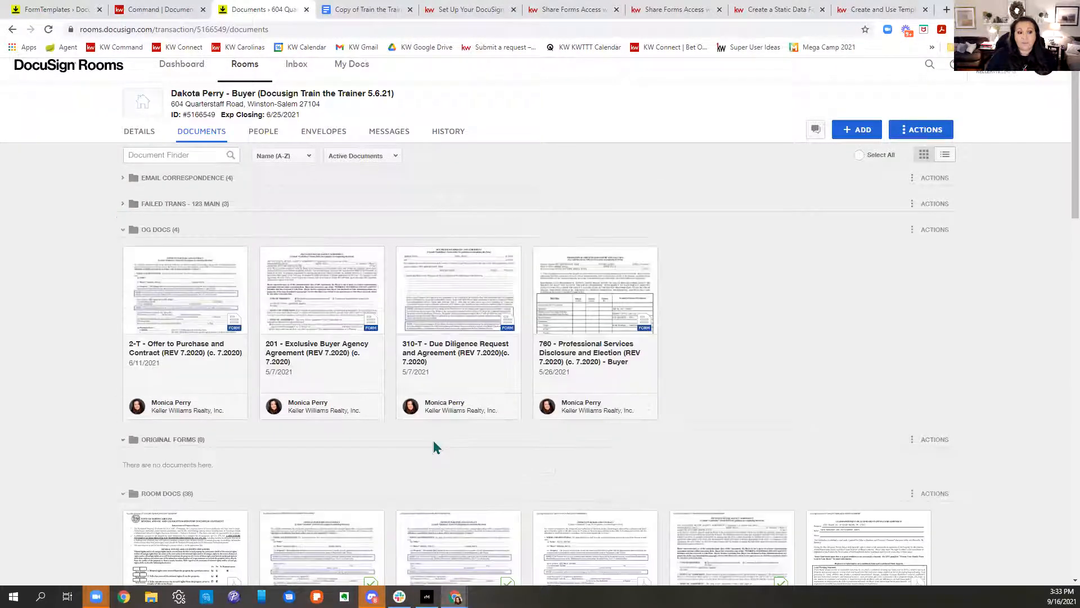
click(123, 230)
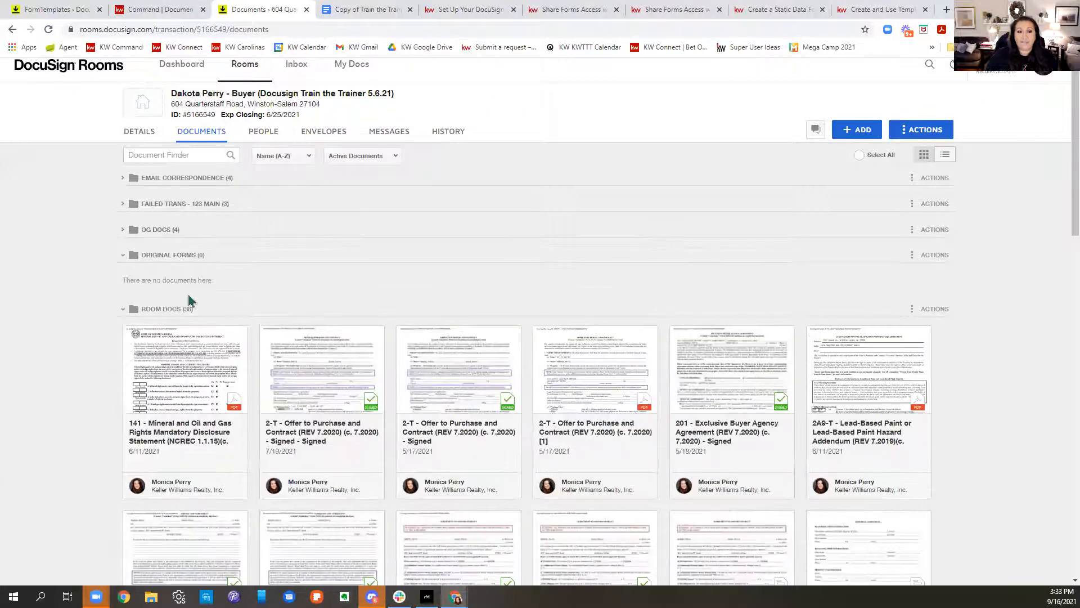
click(124, 309)
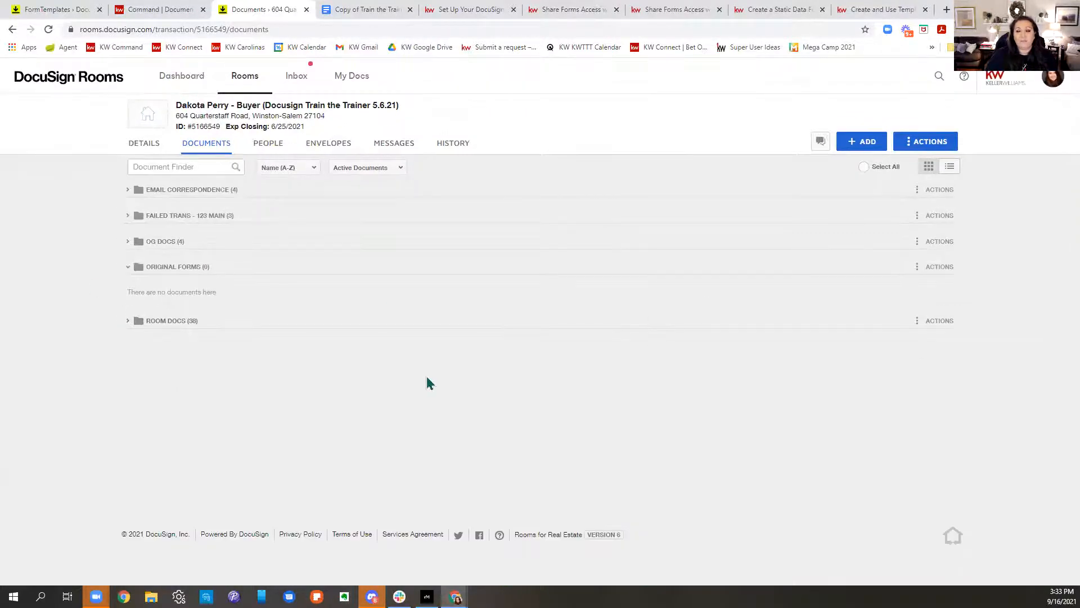
click(166, 321)
scroll(731, 398, down, 10)
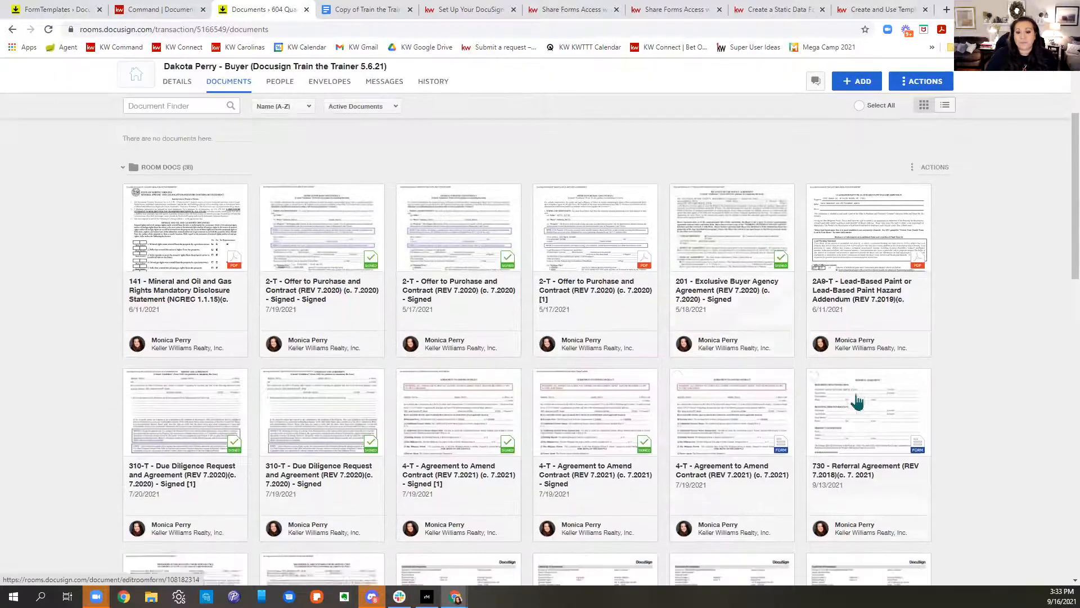
scroll(830, 371, up, 10)
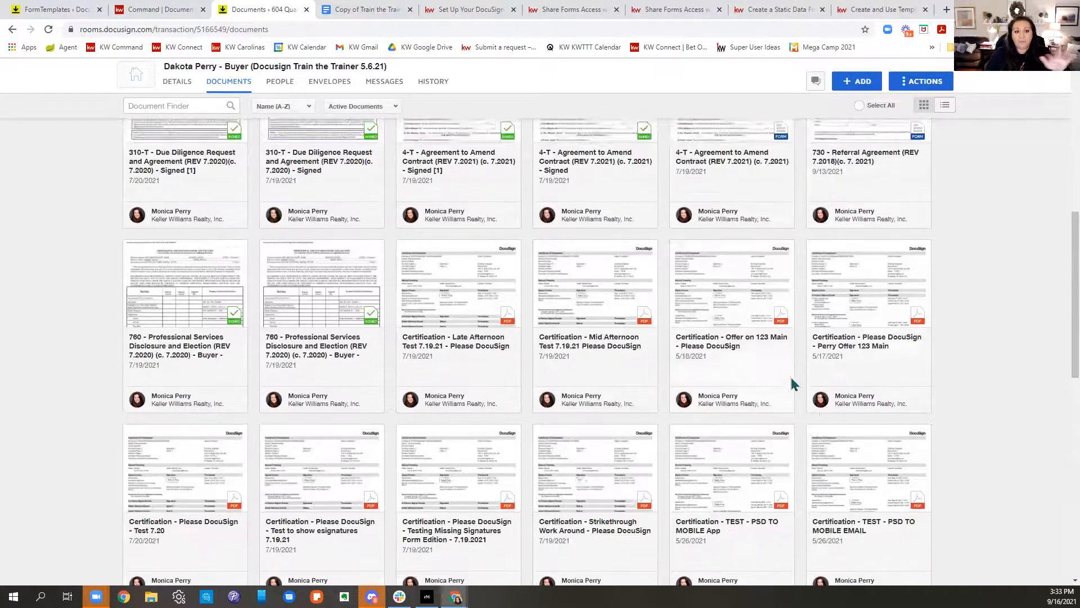
scroll(669, 371, down, 5)
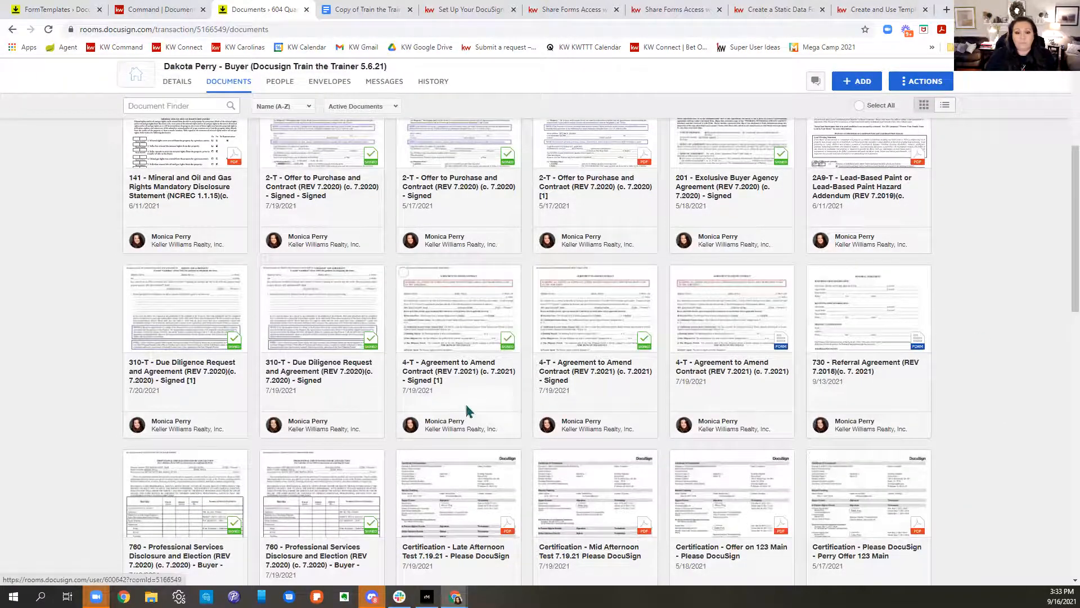
Step: Select the two 760, two 310-T, two 4-T, the 201 and two 2-T documents
click(266, 457)
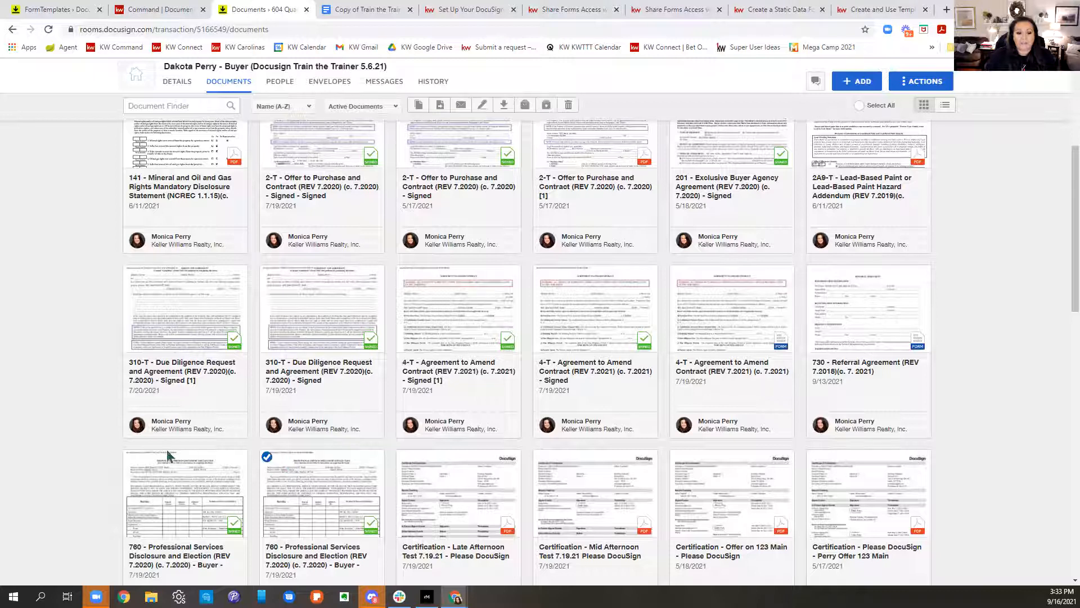
click(130, 456)
click(130, 273)
click(267, 273)
click(403, 272)
click(540, 274)
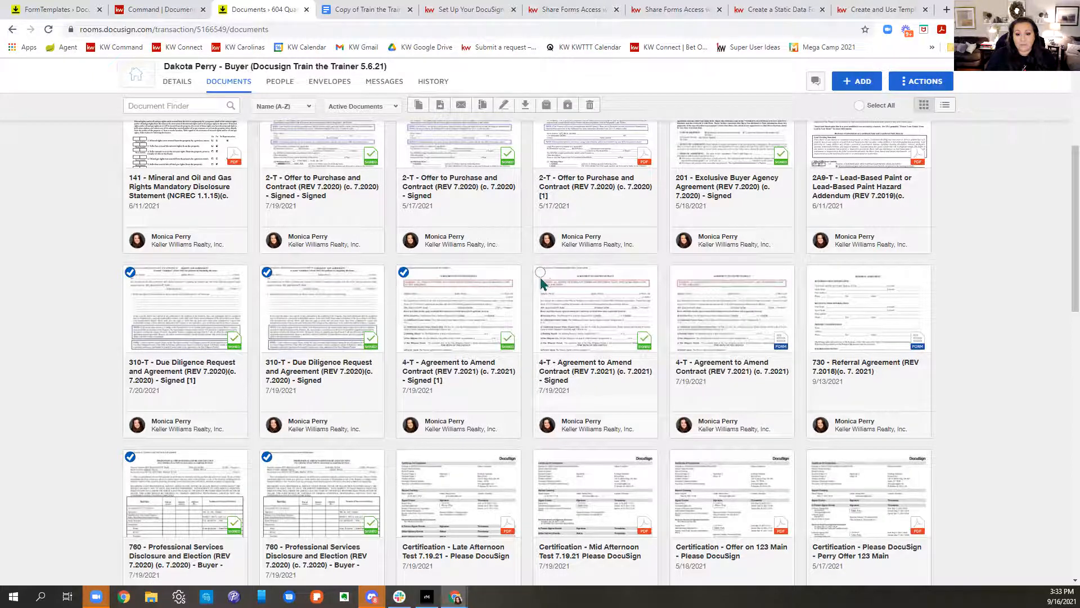
scroll(816, 439, up, 3)
click(677, 257)
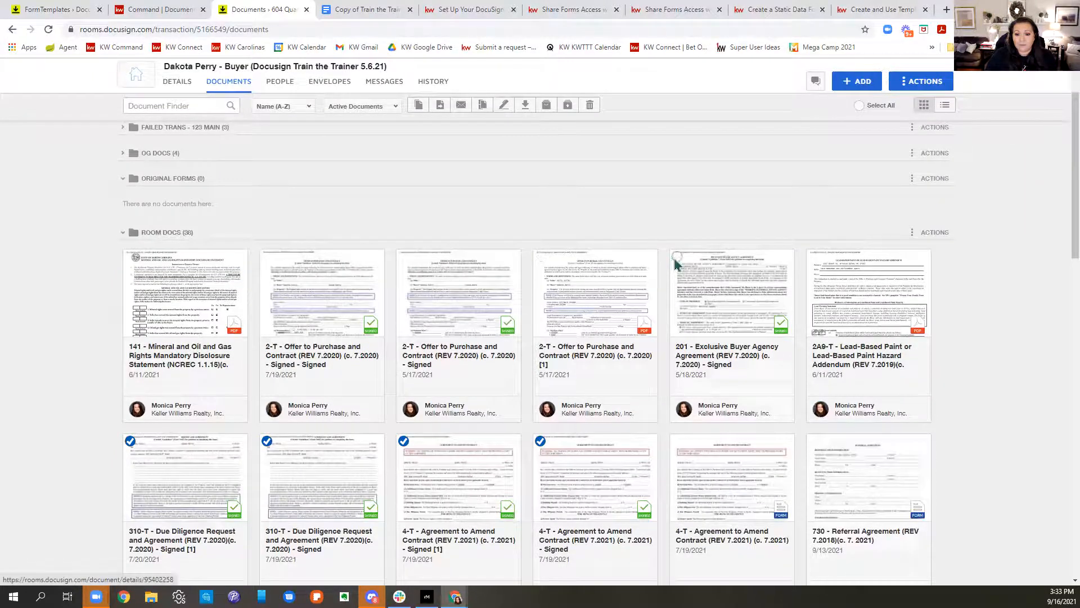
click(405, 258)
click(267, 257)
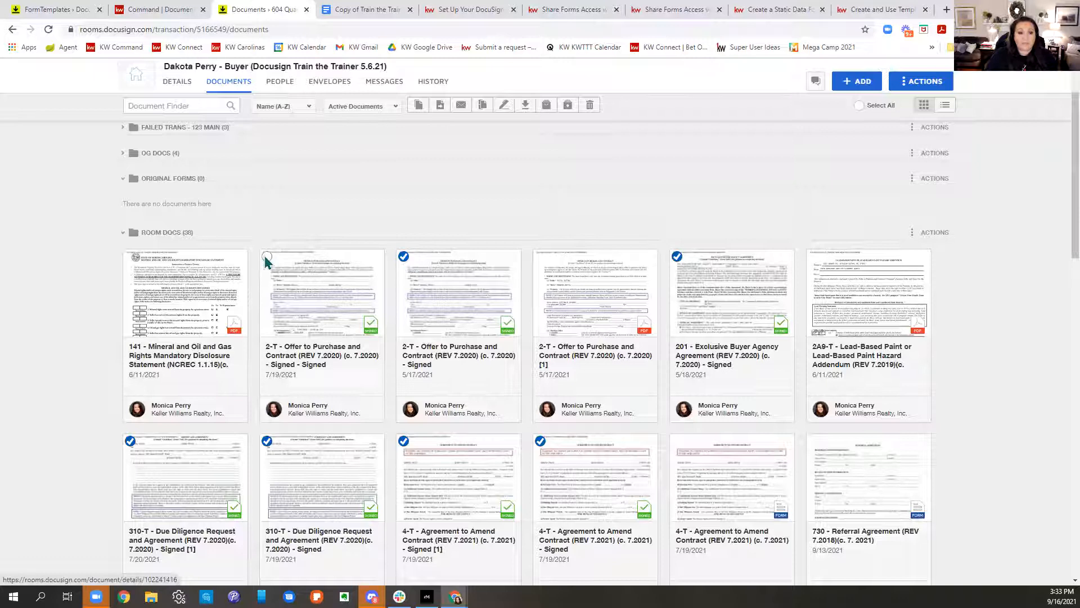
scroll(342, 440, up, 2)
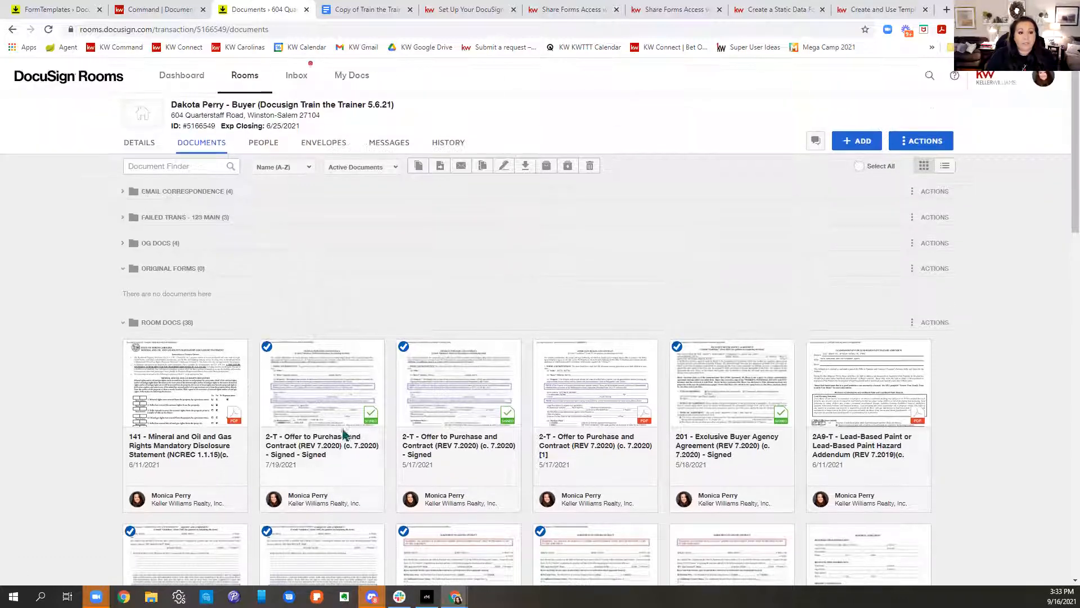
drag(313, 439, 203, 258)
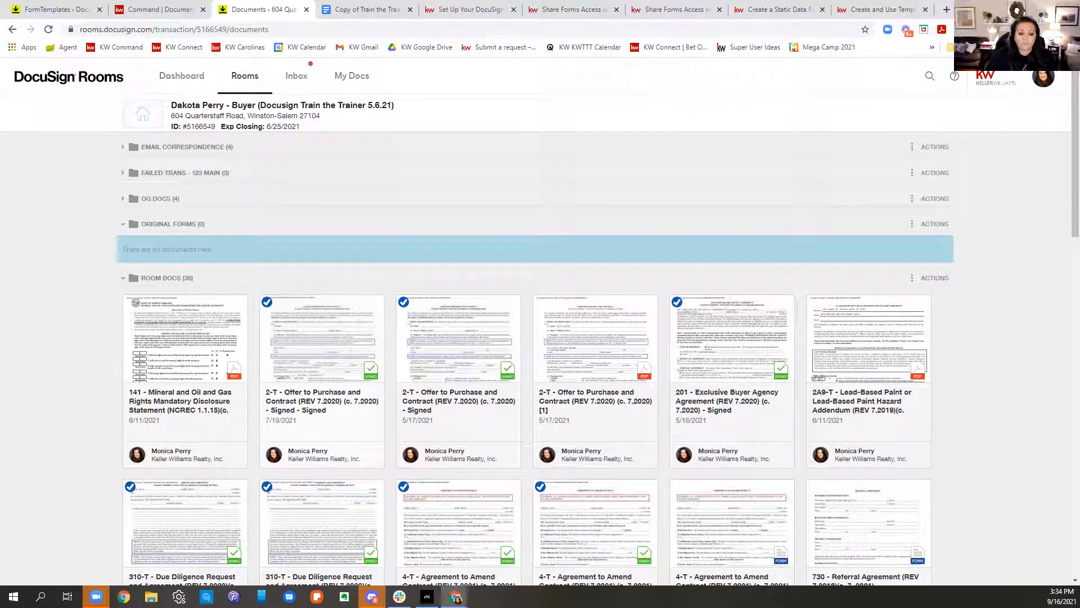
drag(338, 327, 339, 250)
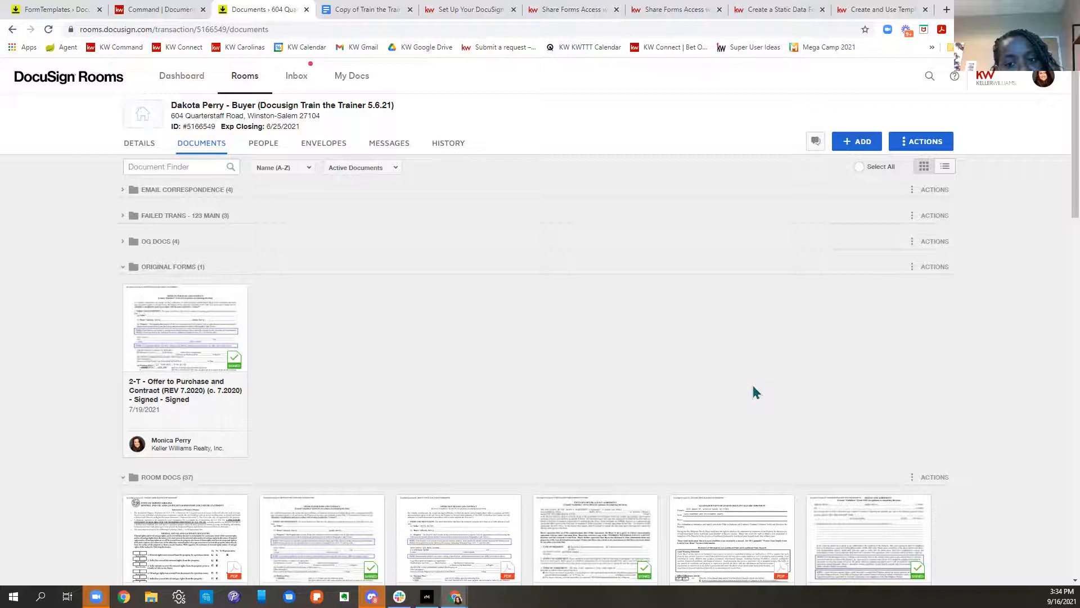
scroll(754, 393, down, 1)
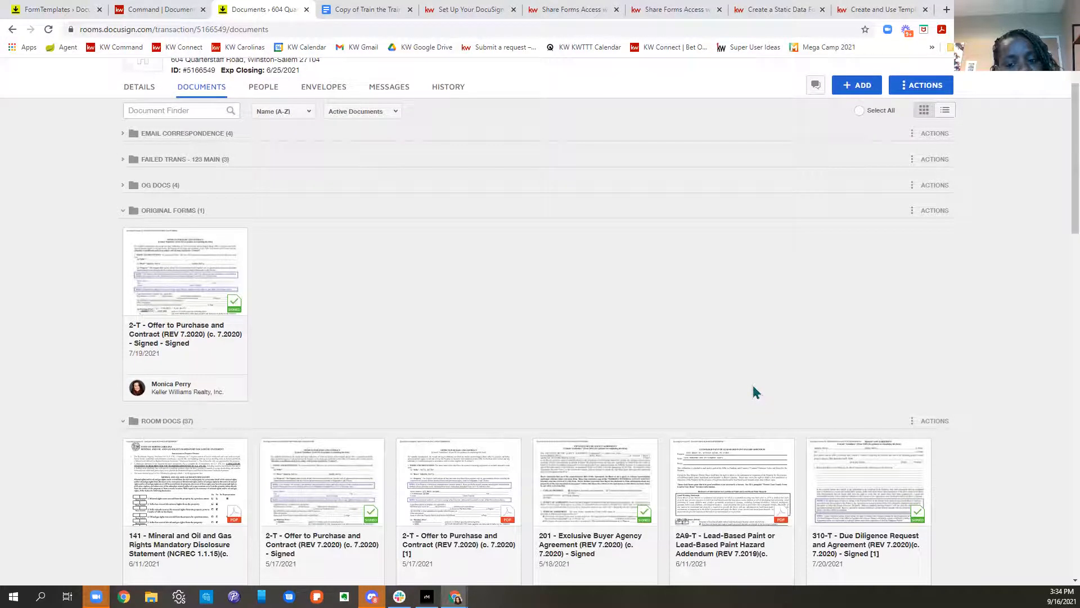
scroll(744, 306, down, 3)
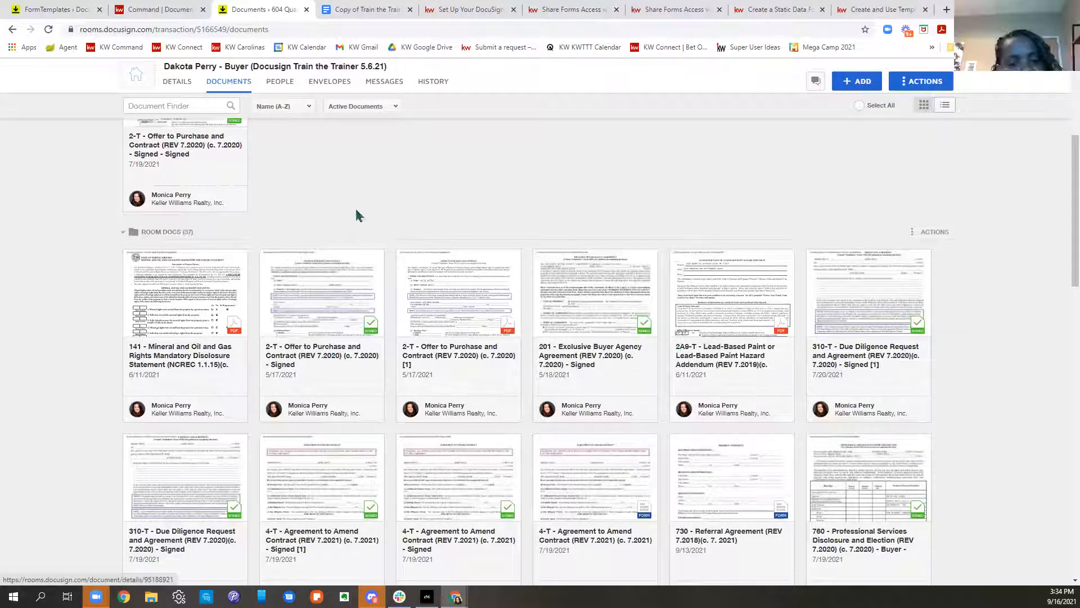
click(267, 257)
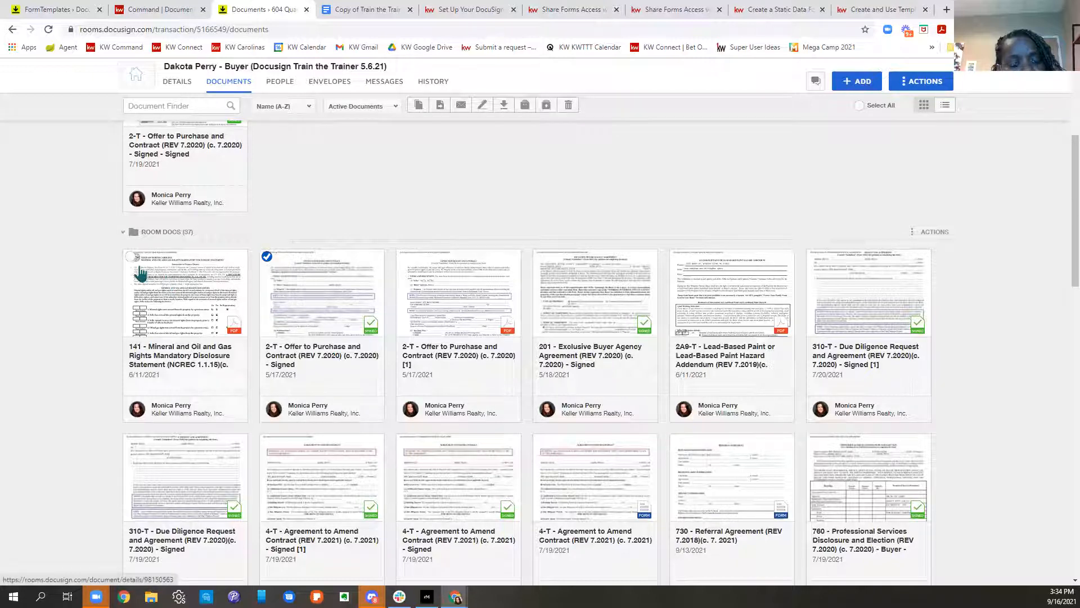
scroll(506, 383, down, 3)
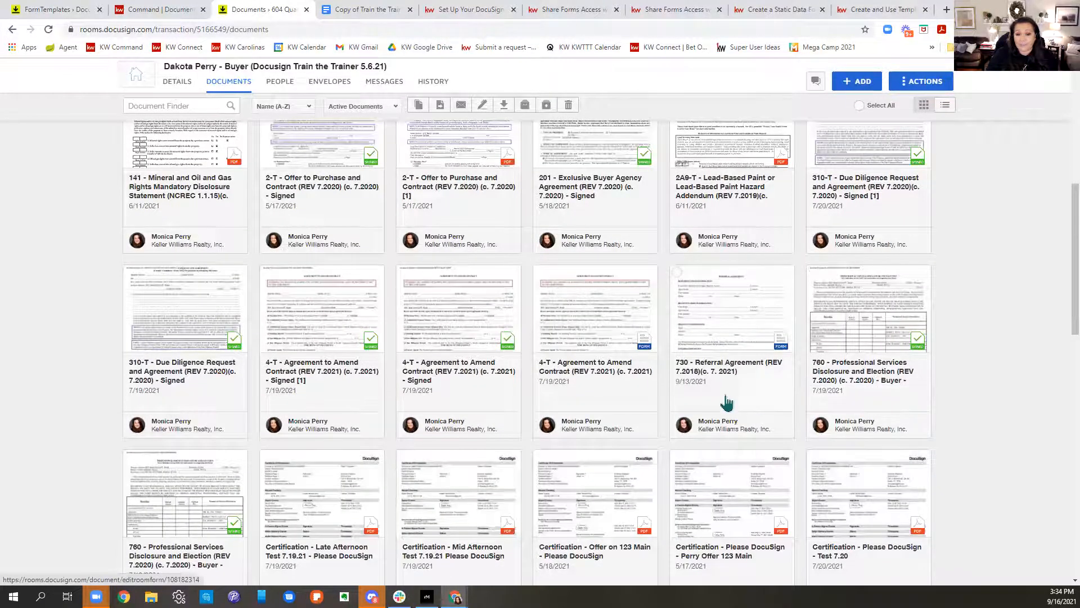
scroll(731, 403, up, 3)
scroll(373, 355, up, 4)
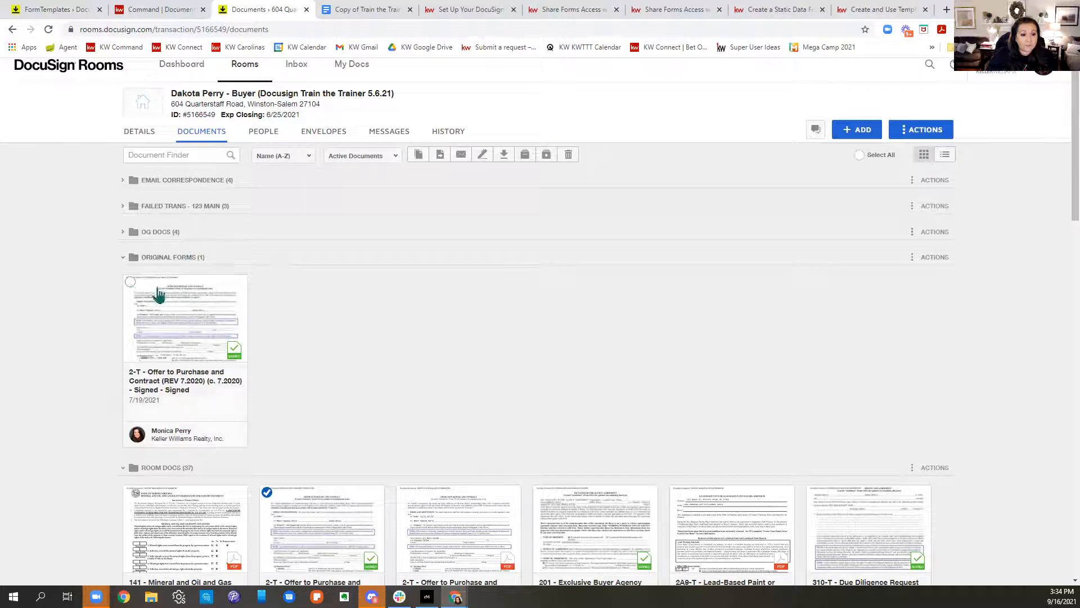
scroll(376, 319, down, 5)
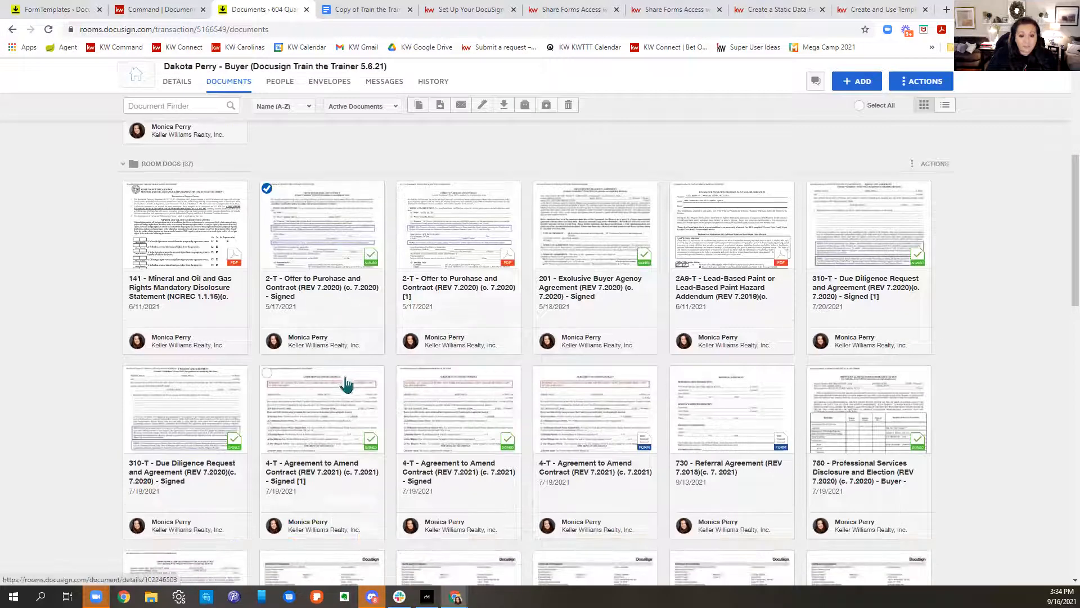
Step: Add the signed 4-T amendment to the selection, preview the email form, then cancel unsent
click(267, 373)
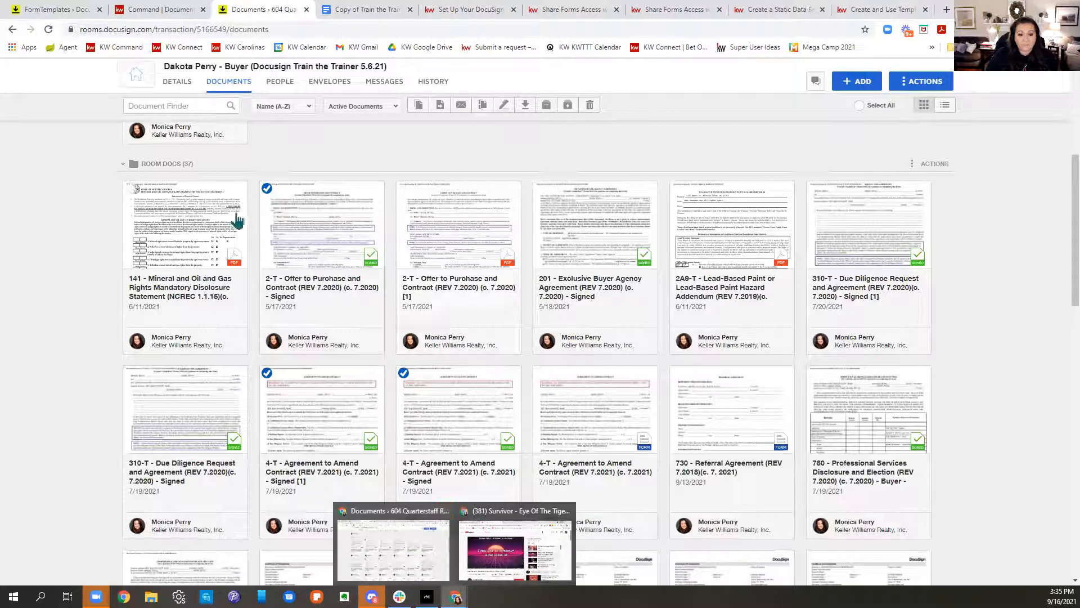
click(462, 106)
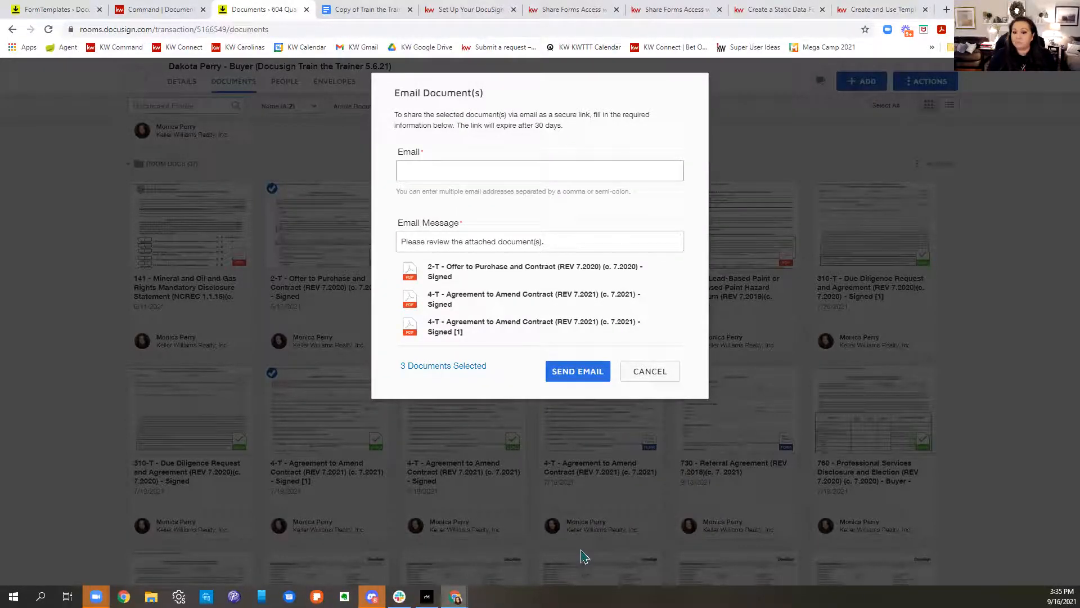
click(650, 373)
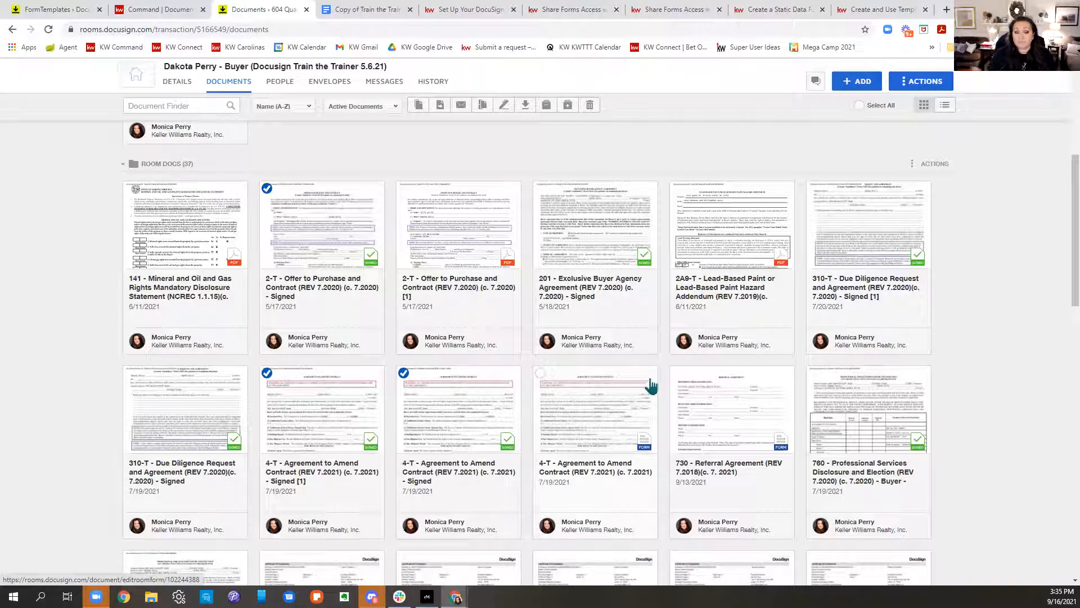
Step: Collapse the Original Forms and Room Docs folders and open the Rooms Inbox
scroll(654, 388, up, 6)
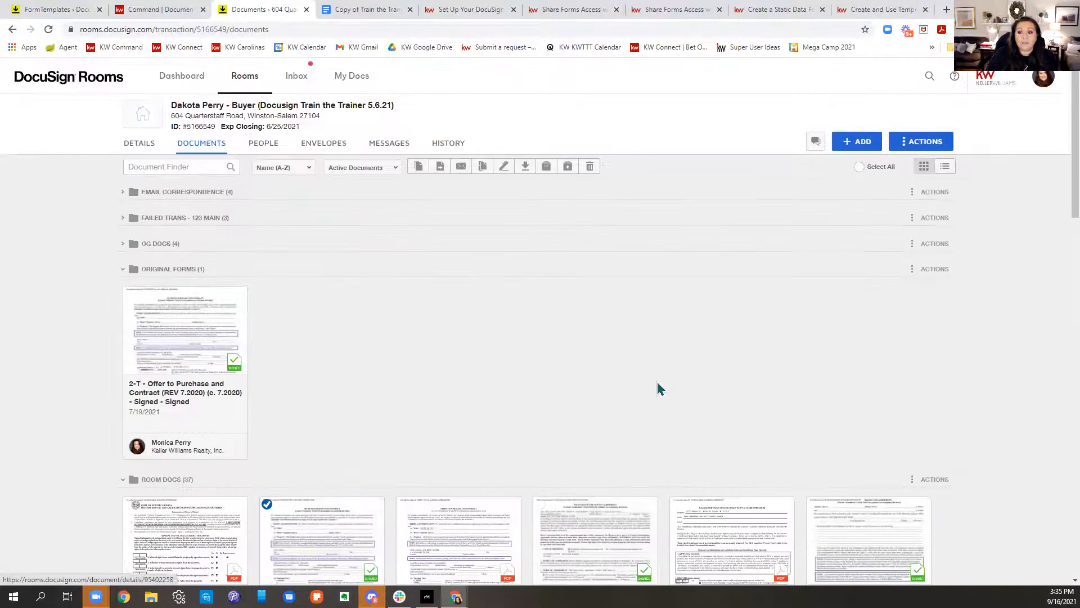
click(123, 269)
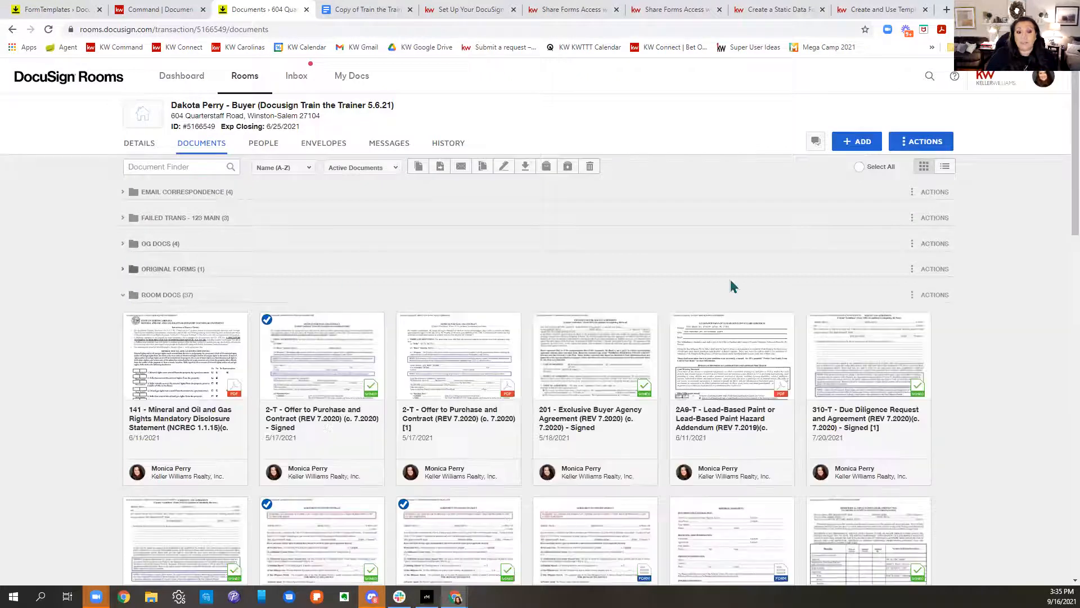
click(124, 295)
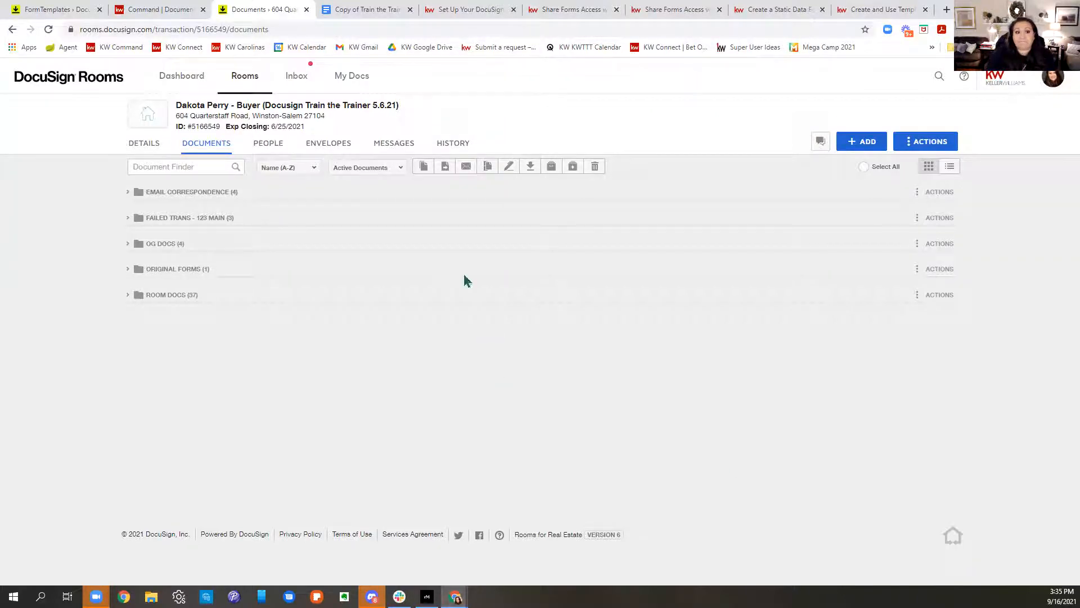
click(300, 77)
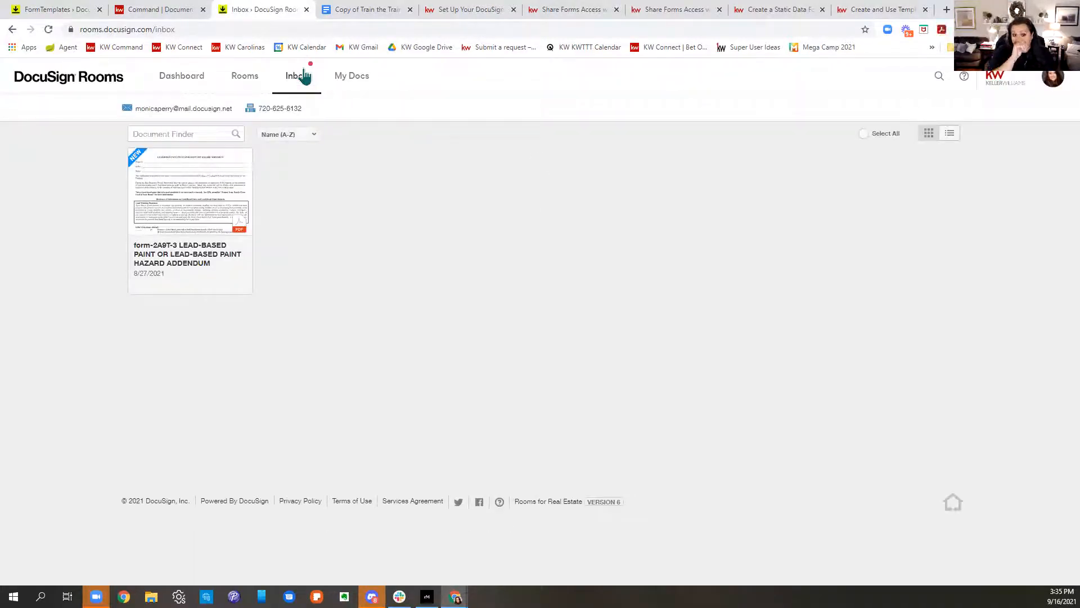
mouse_move(278, 121)
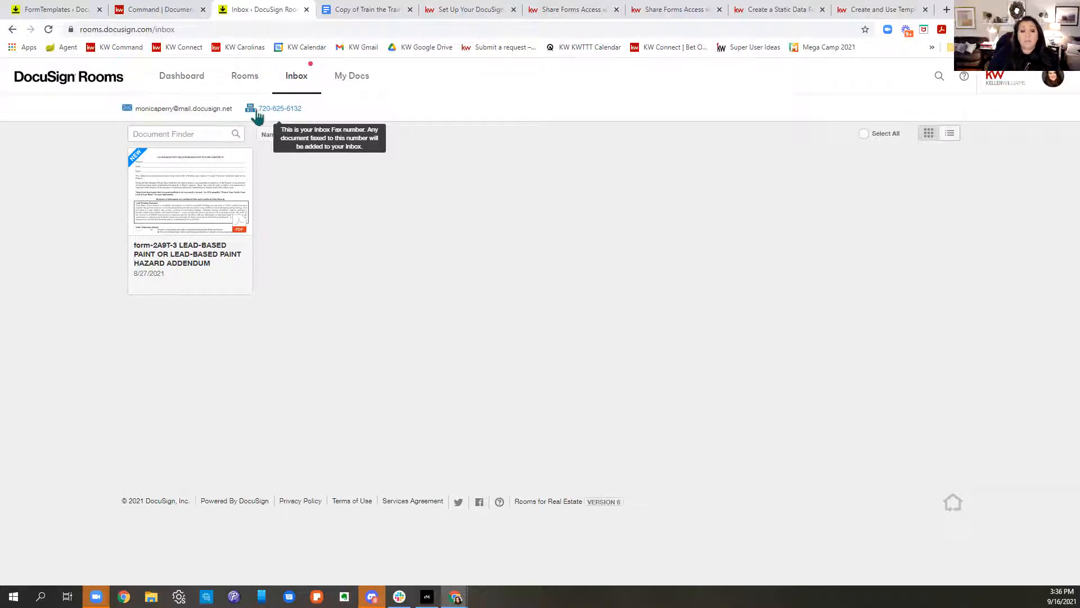
mouse_move(176, 120)
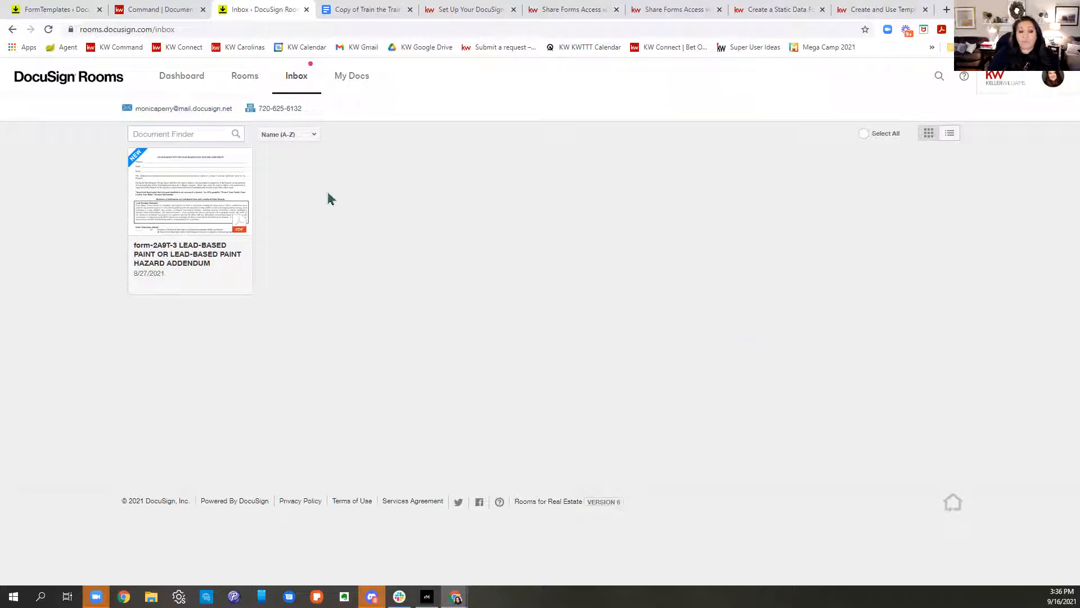
drag(232, 112, 134, 115)
key(ctrl+c)
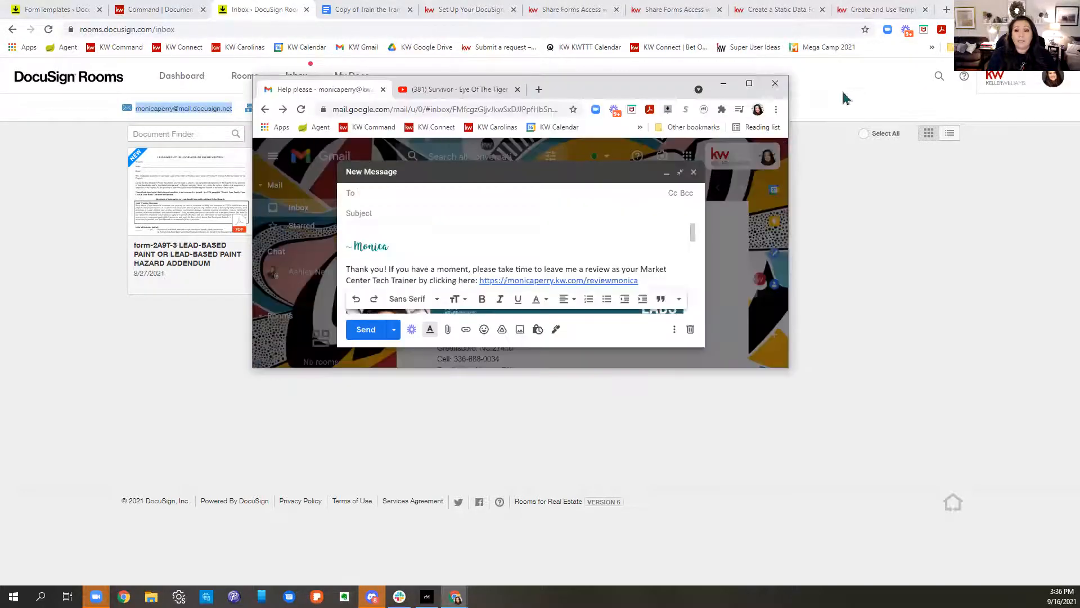
Step: Address a new Gmail message to the Rooms inbox and attach 2021listingpres_original.pdf
click(750, 83)
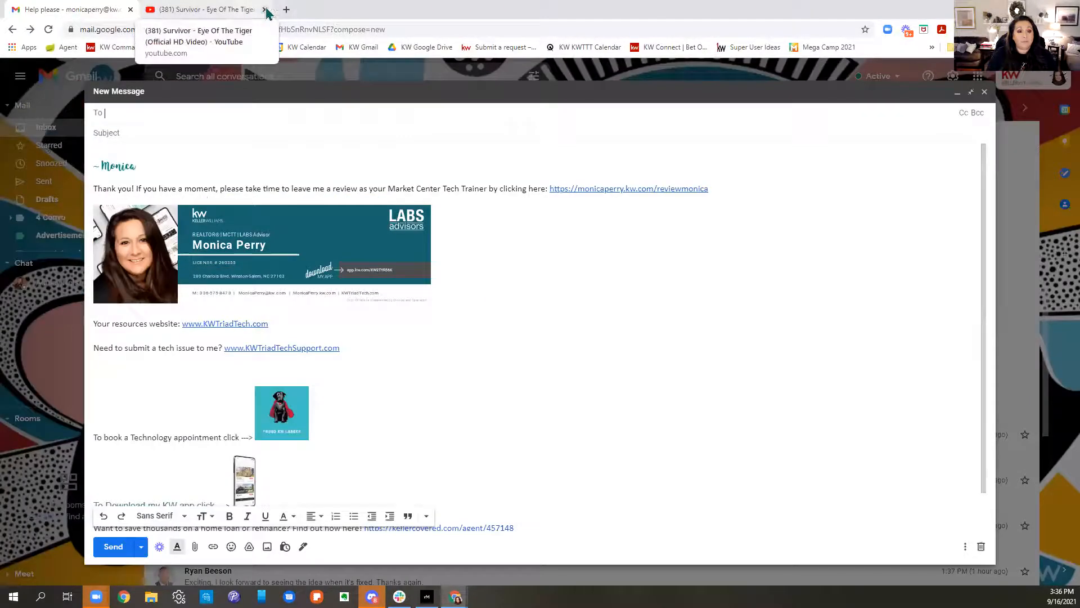
click(266, 11)
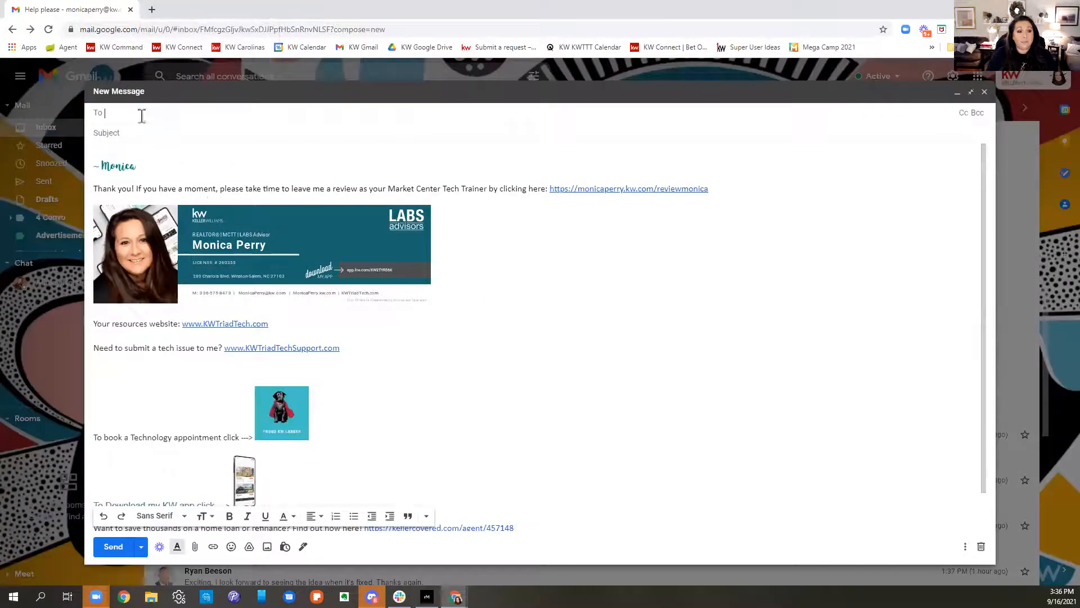
key(ctrl+v)
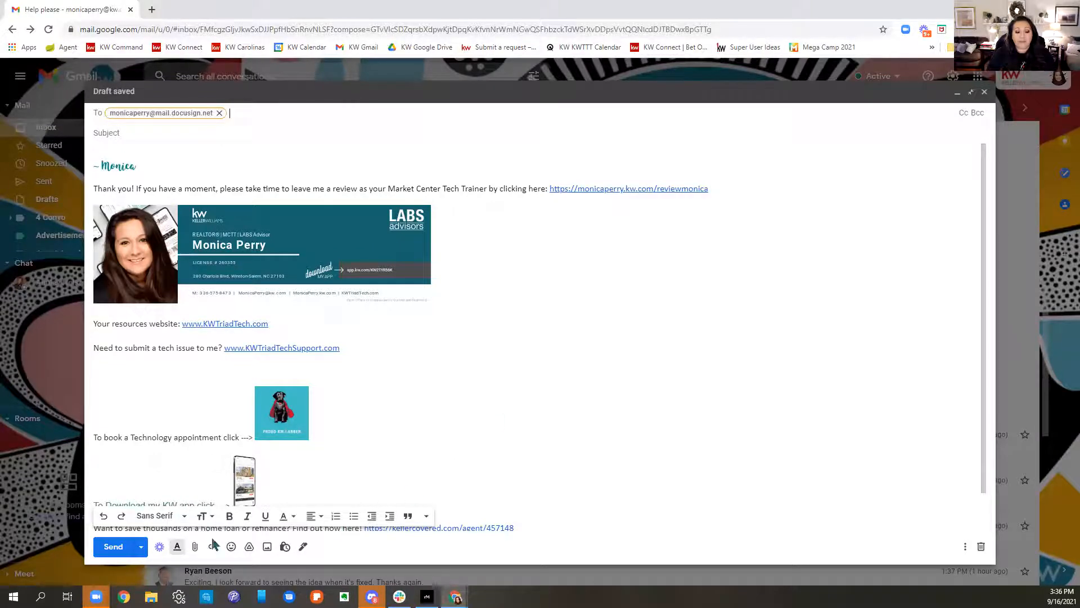
click(195, 548)
mouse_move(427, 596)
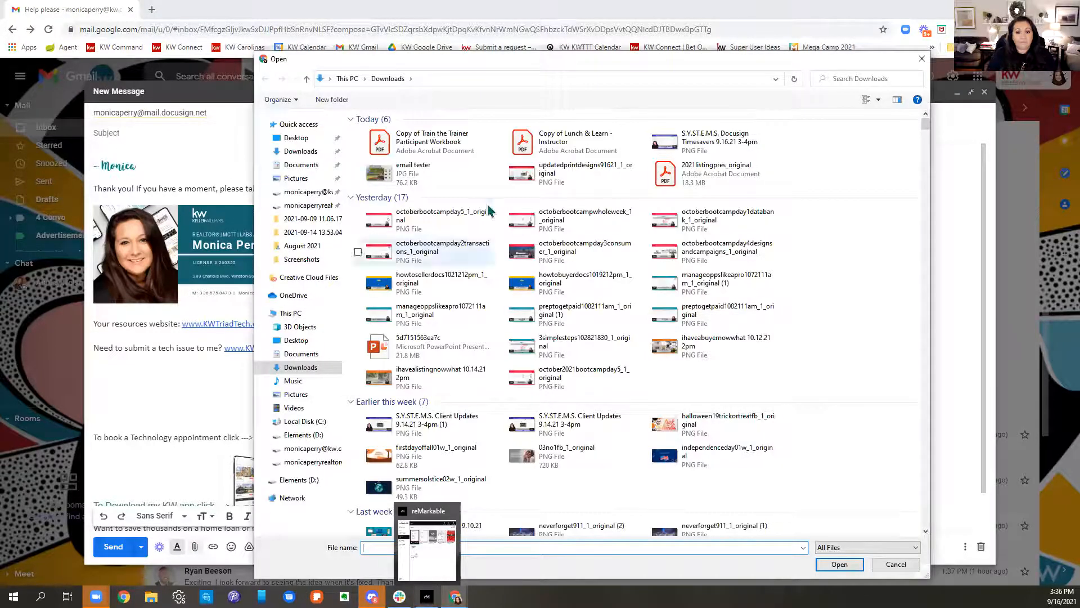
double_click(714, 169)
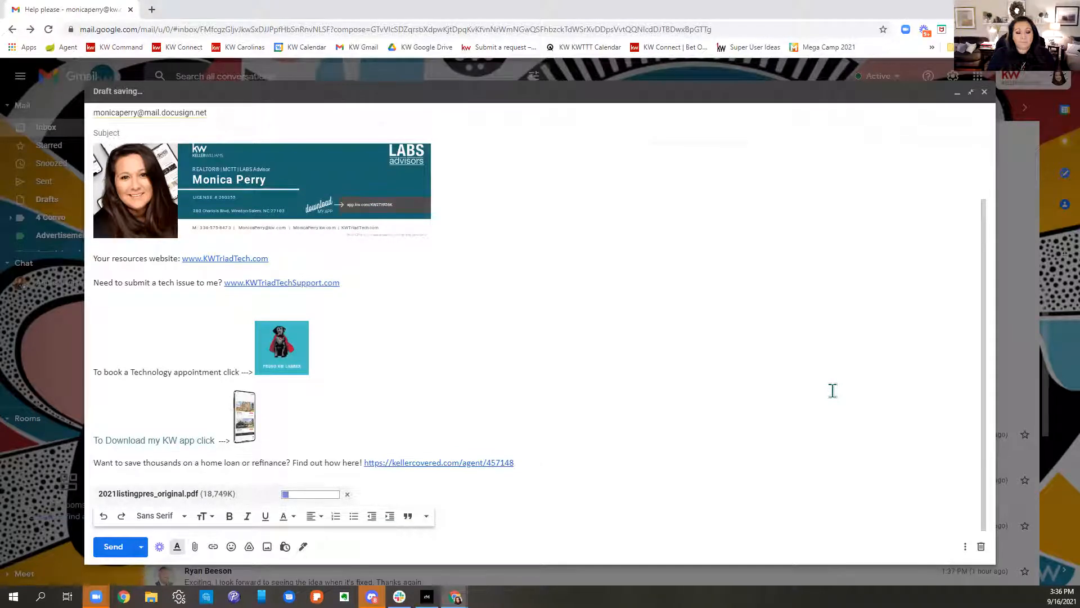
Step: Give the email the subject 'Offer', send it, close Gmail and reload the Rooms inbox
scroll(533, 369, up, 2)
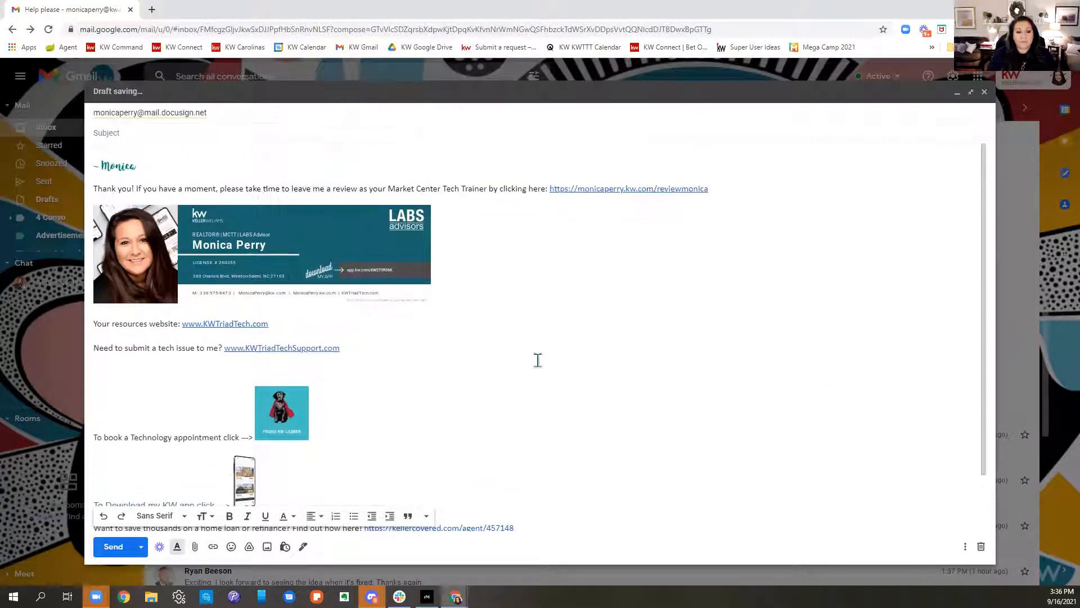
click(238, 133)
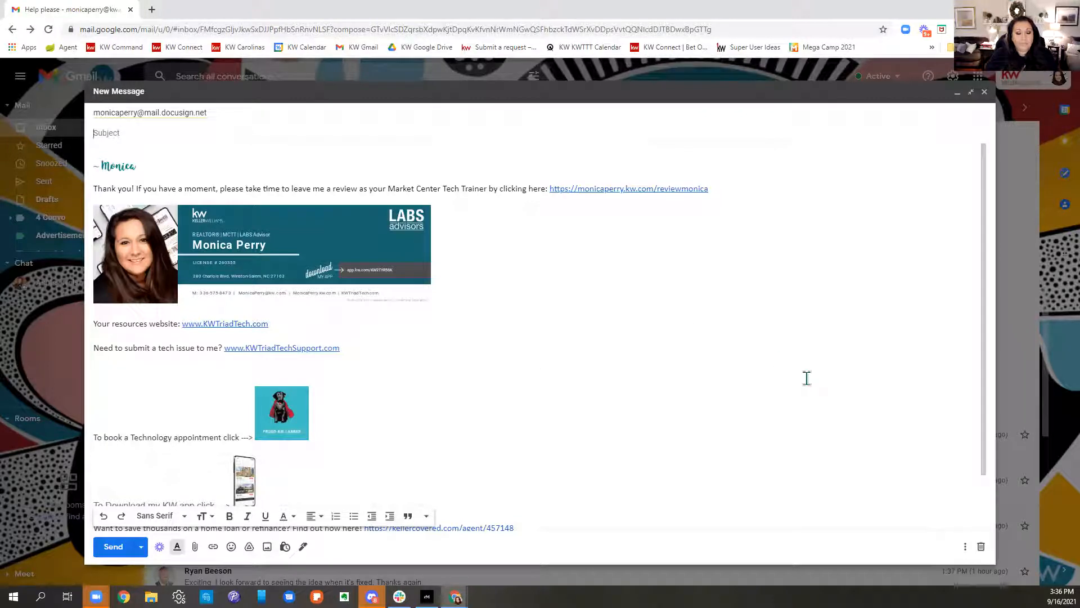
text(oFFER)
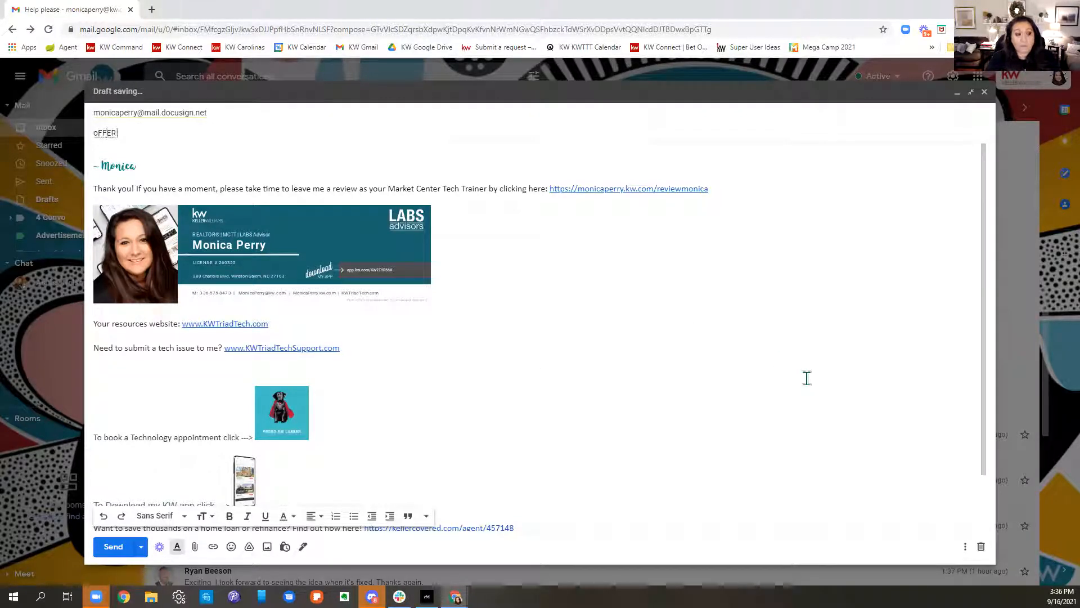
key(BackSpace)
key(BackSpace)
text(Offer)
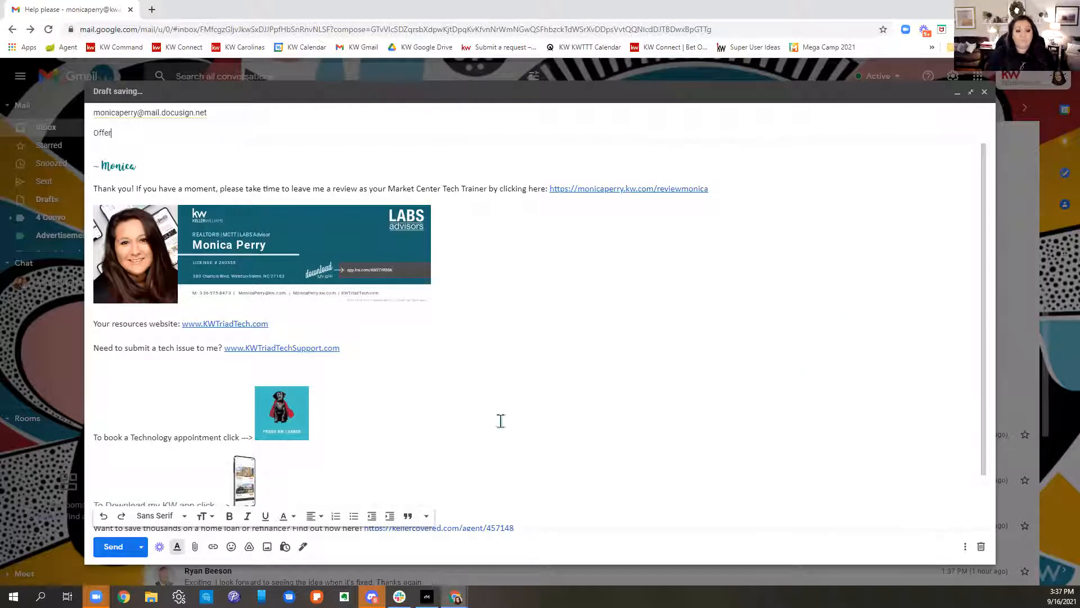
scroll(503, 421, down, 3)
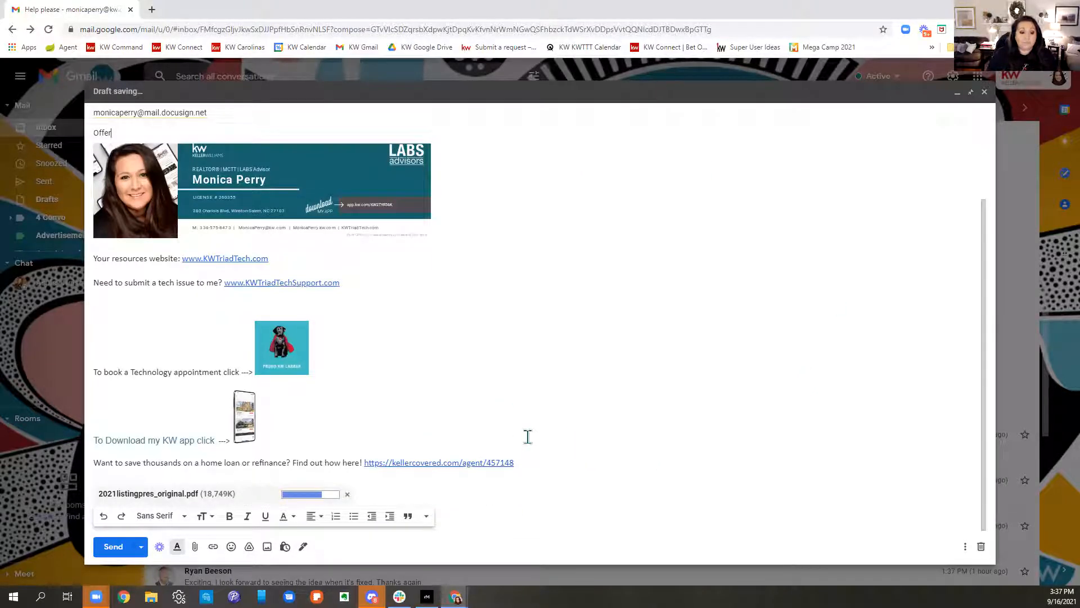
click(123, 549)
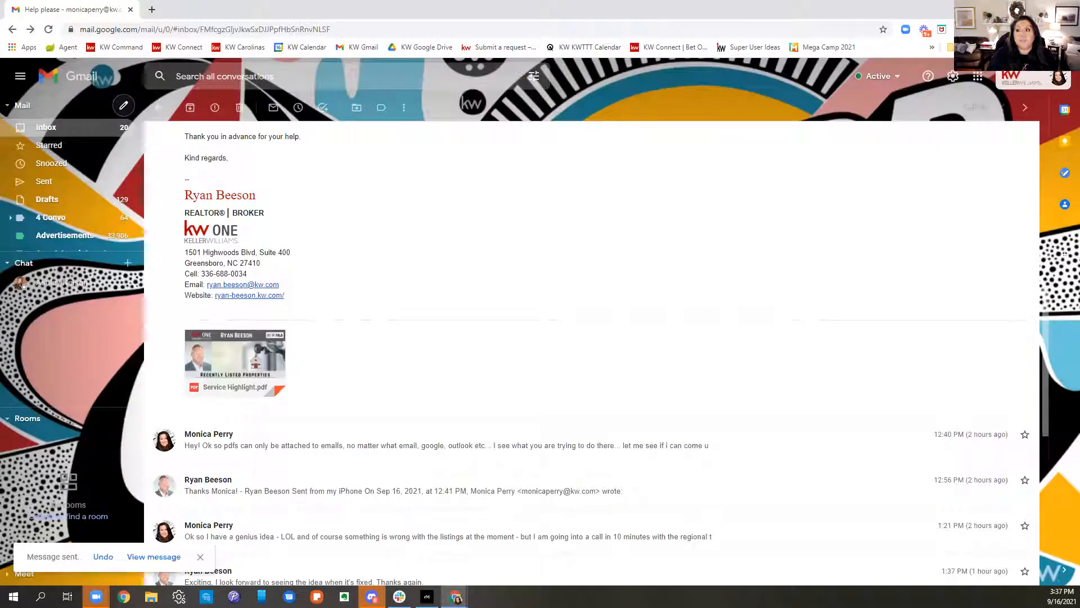
click(1015, 8)
click(49, 29)
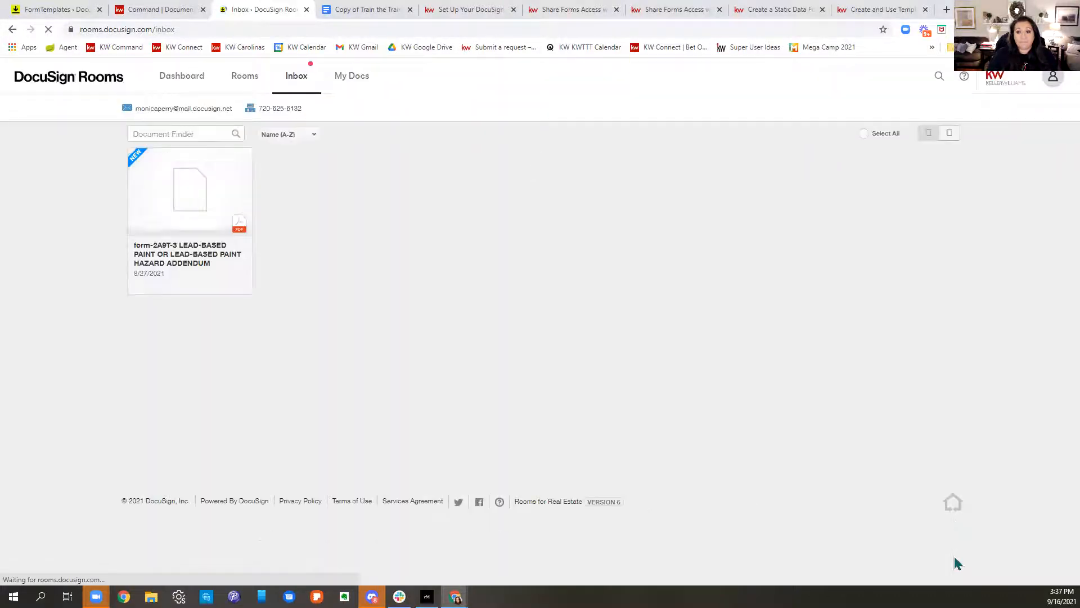
Step: Search the KW Answers help site for docusign
click(883, 10)
scroll(873, 158, up, 3)
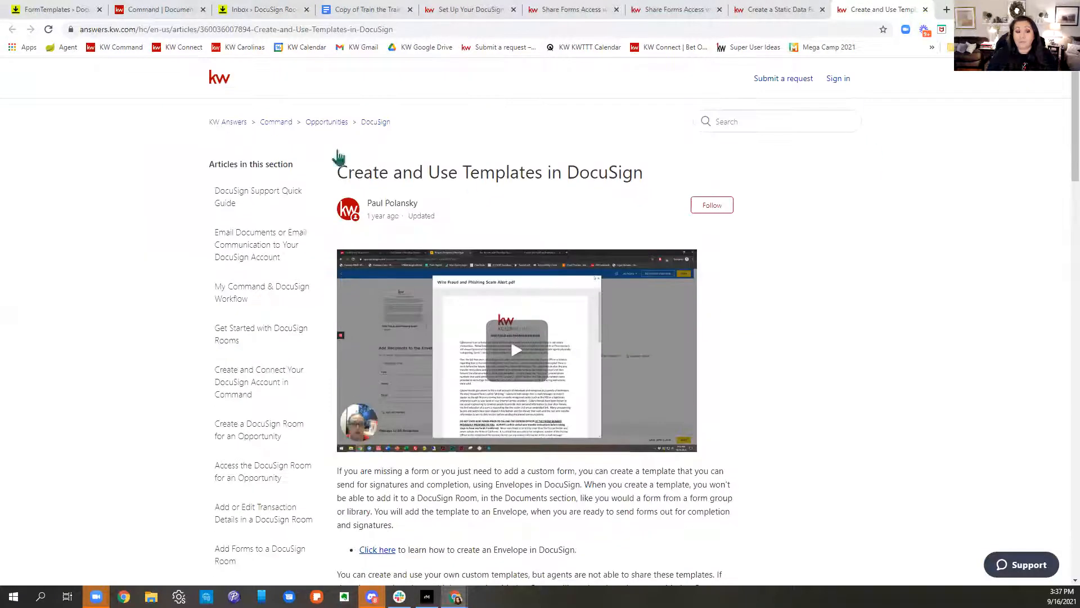
click(241, 124)
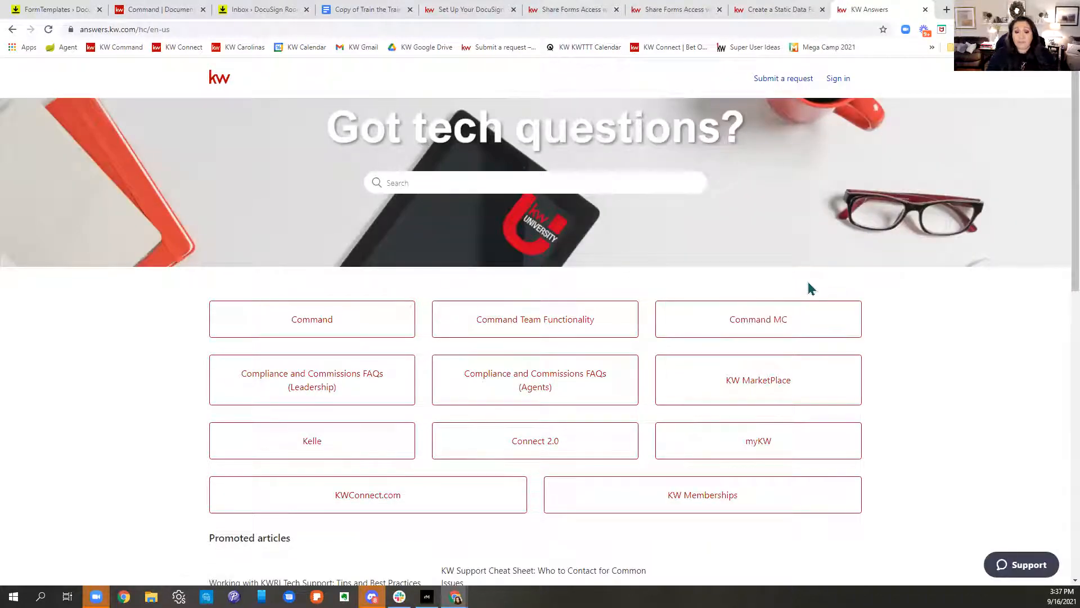
click(575, 188)
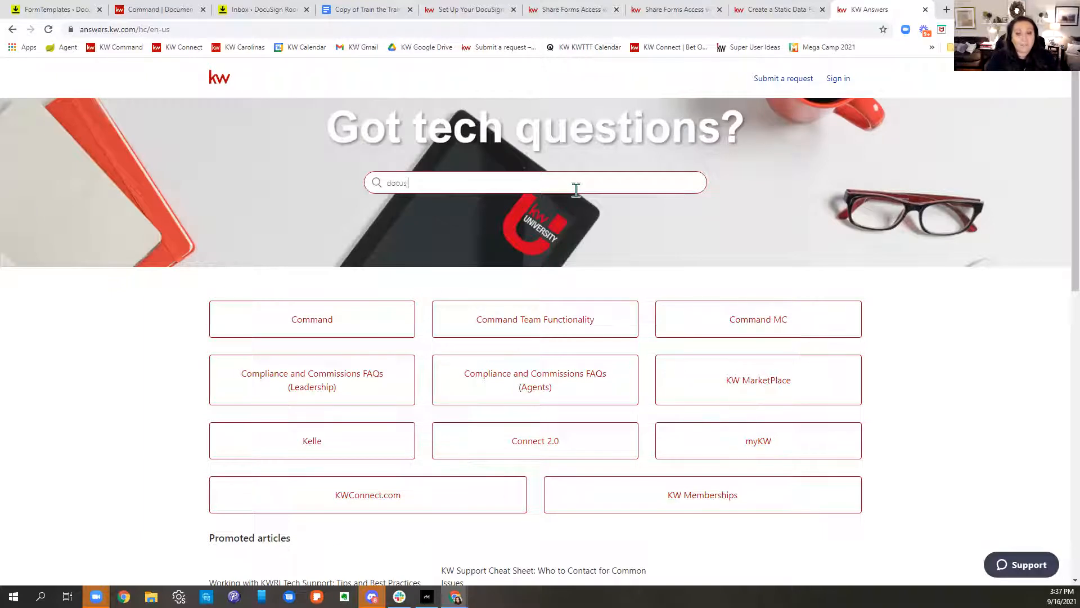
key(Return)
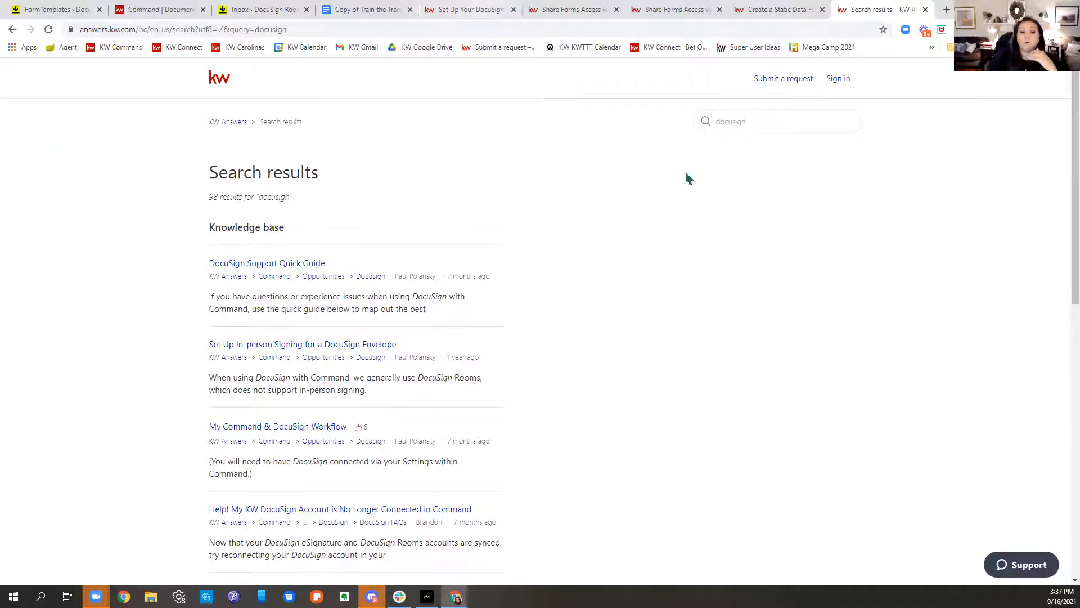
Step: Open the disconnected KW DocuSign account article, then go to the DocuSign section page
scroll(789, 395, down, 2)
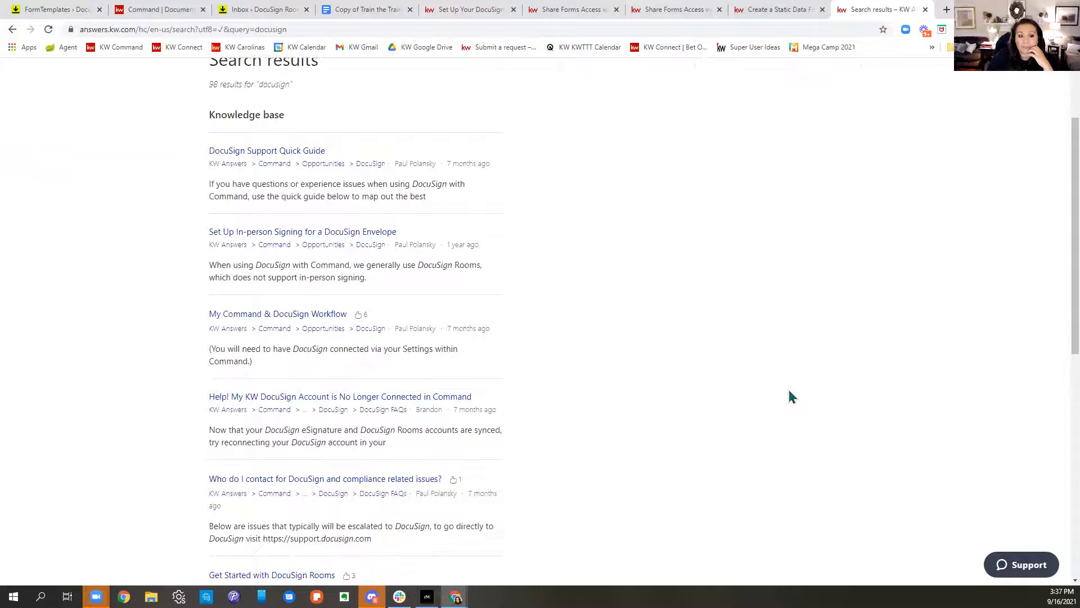
scroll(789, 396, down, 4)
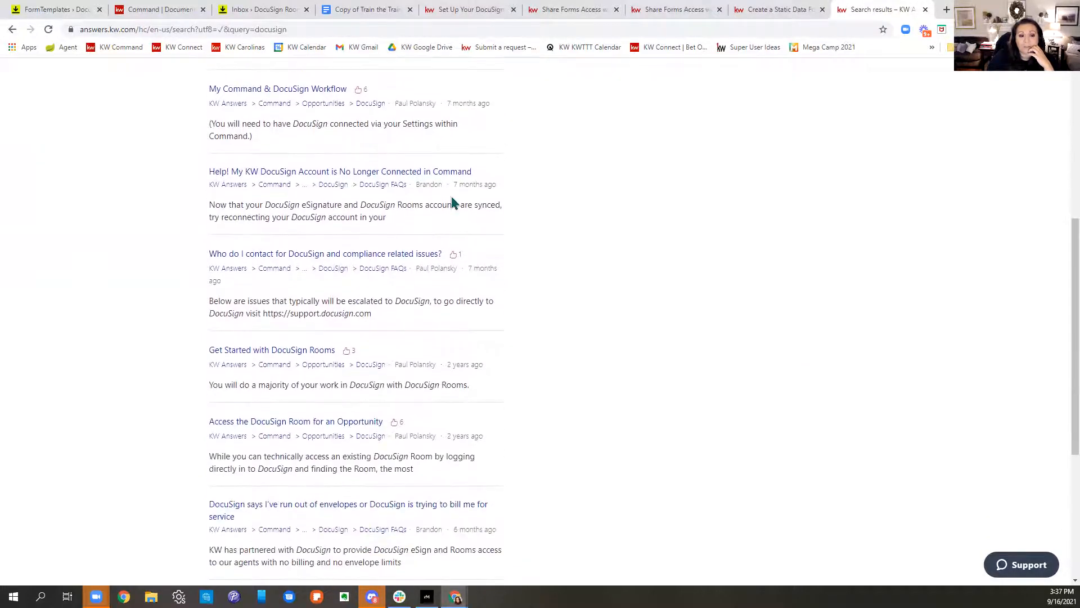
click(335, 176)
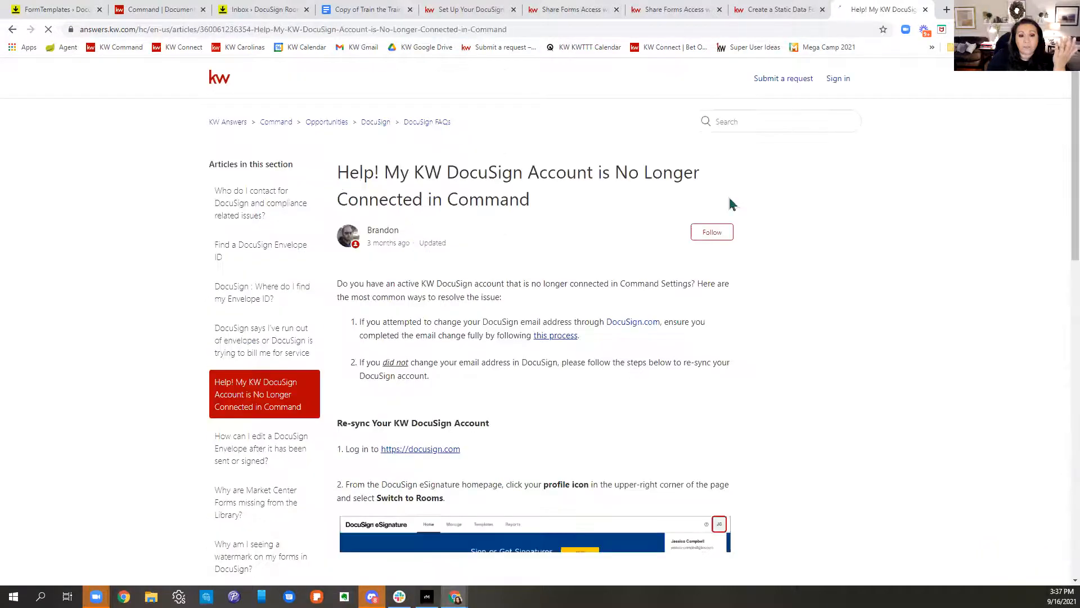
click(370, 124)
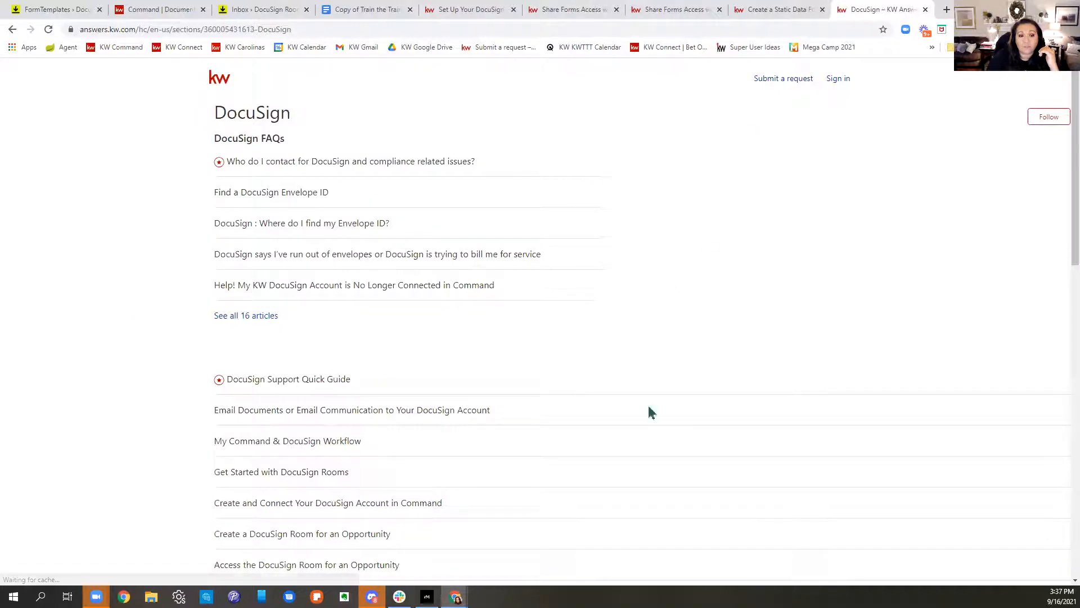
Step: Browse all 16 DocuSign FAQ articles and the DocuSign section, returning to the disconnected-account article
click(229, 324)
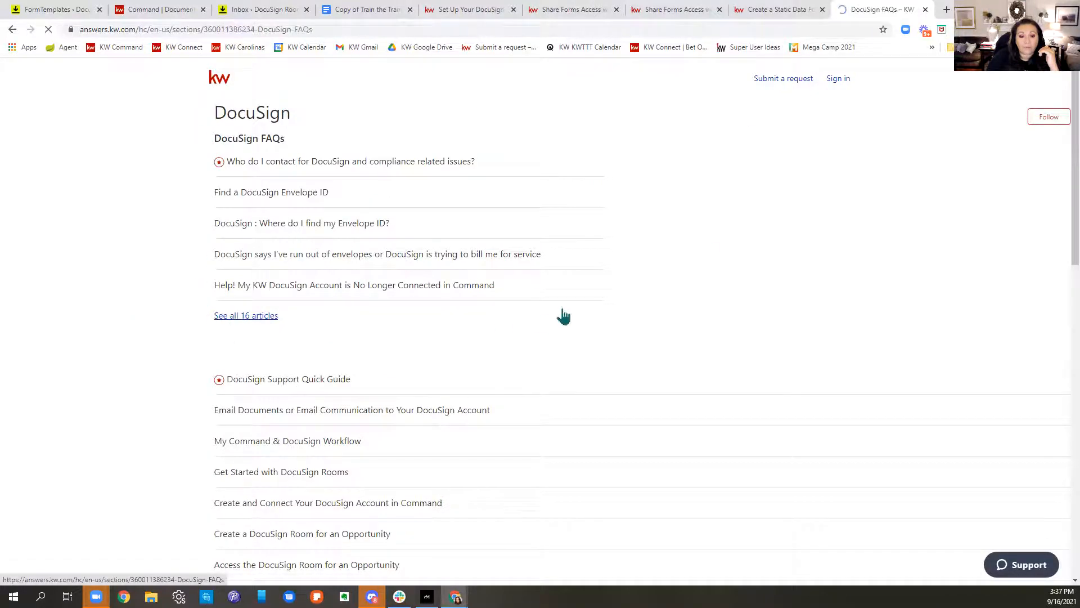
scroll(566, 290, down, 2)
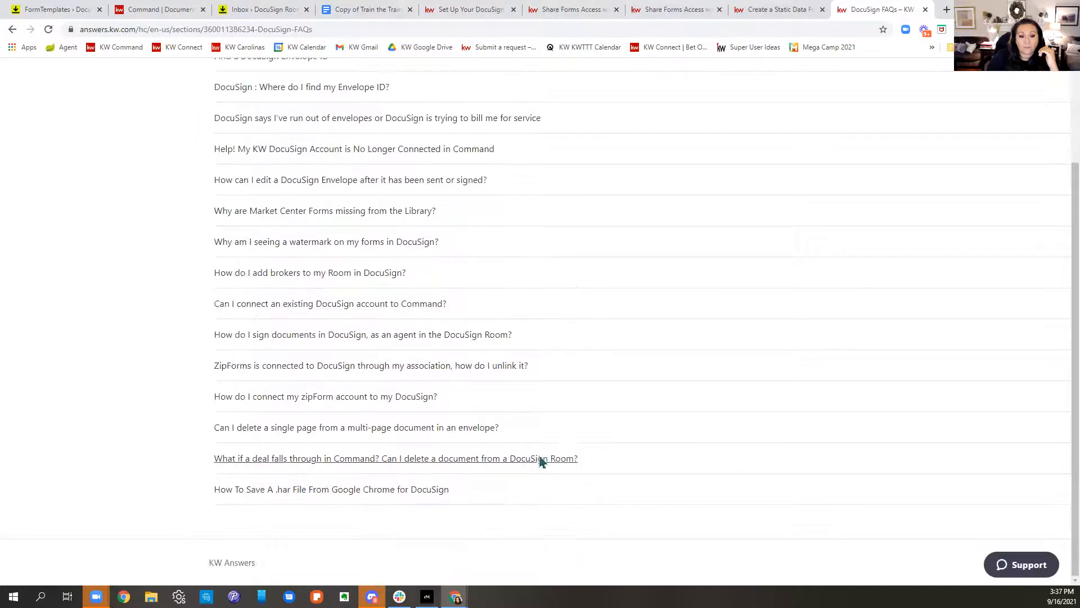
scroll(668, 336, up, 2)
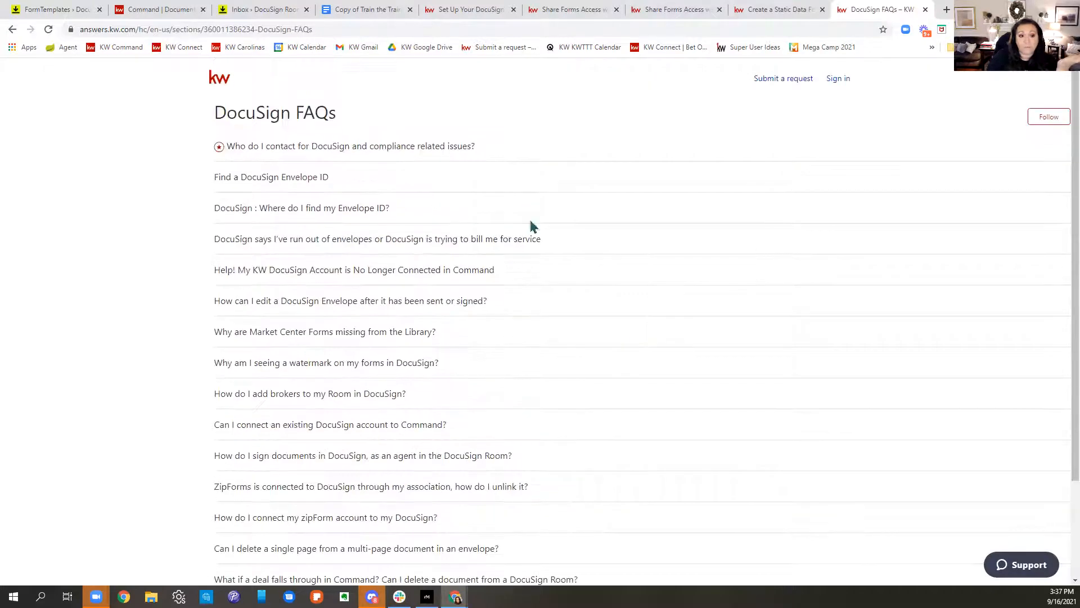
click(13, 30)
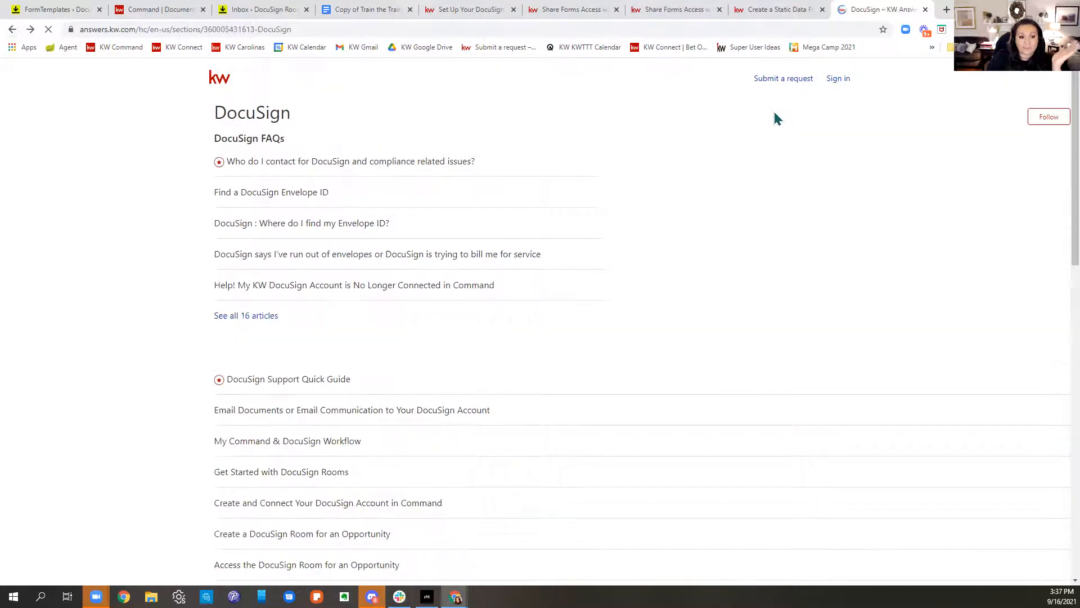
scroll(591, 202, down, 2)
scroll(604, 209, down, 6)
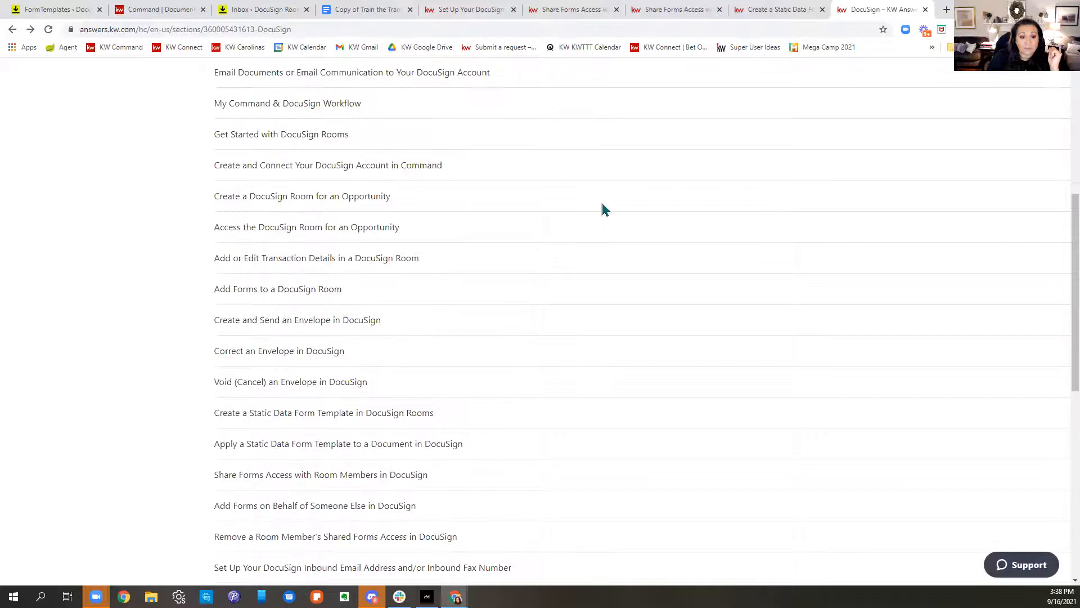
scroll(604, 210, down, 4)
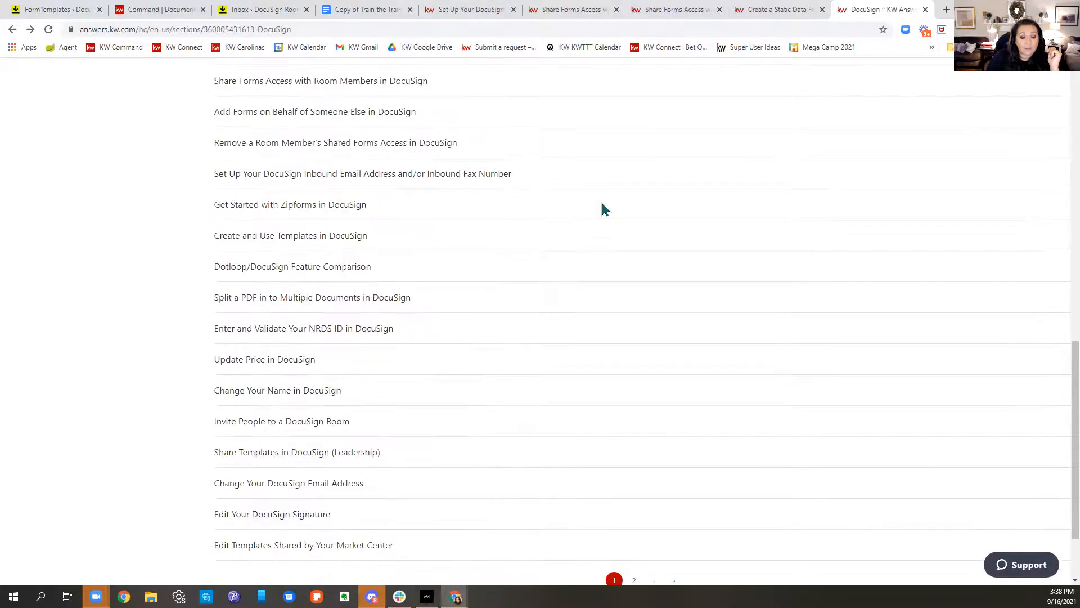
scroll(603, 205, down, 3)
scroll(606, 206, up, 20)
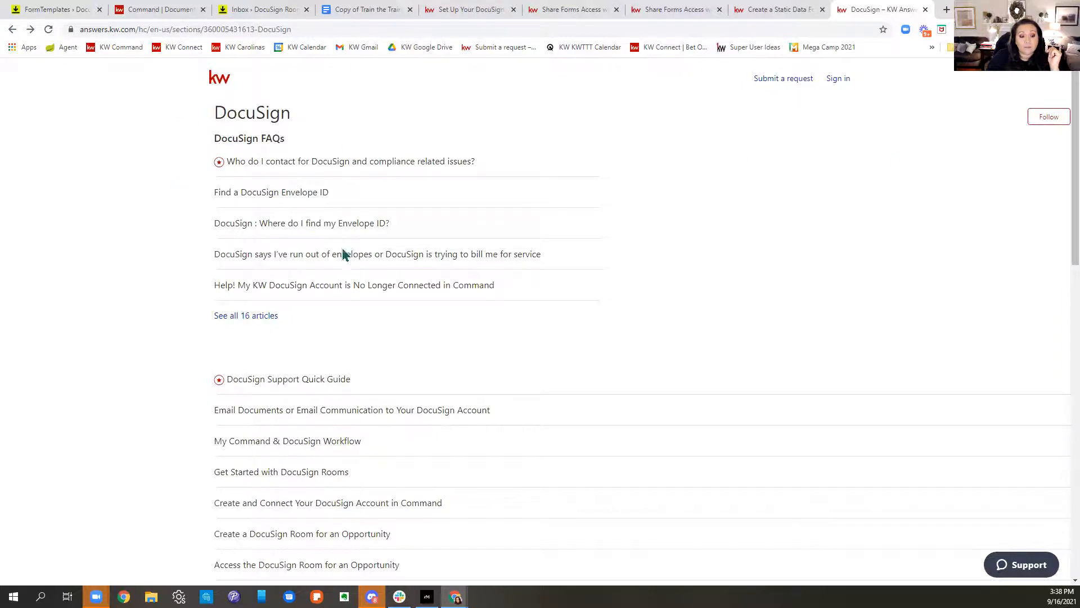
scroll(483, 369, down, 6)
scroll(483, 370, down, 7)
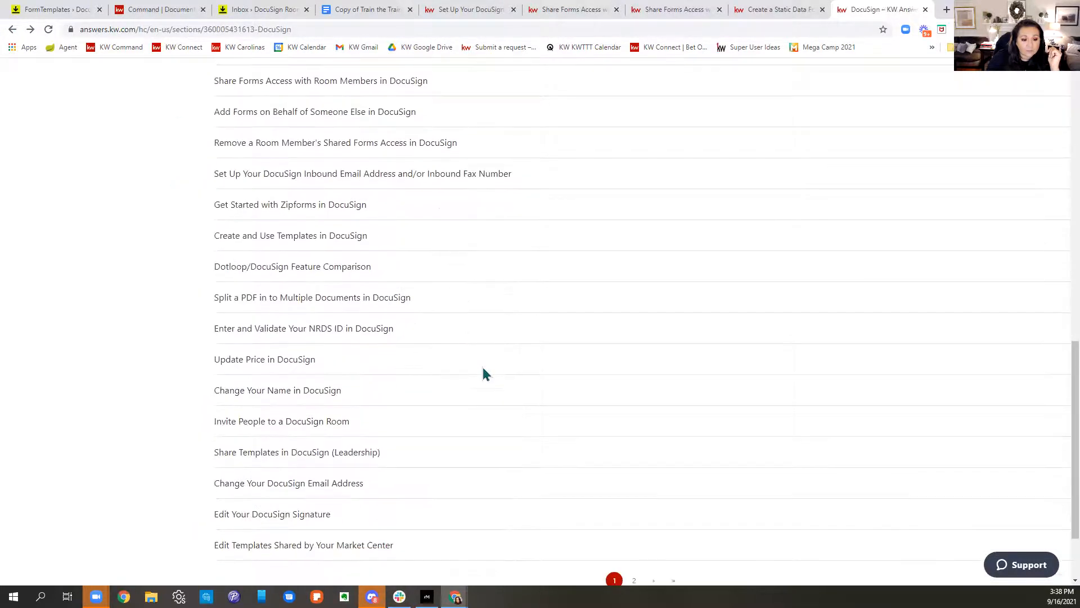
scroll(483, 372, down, 1)
scroll(238, 127, up, 15)
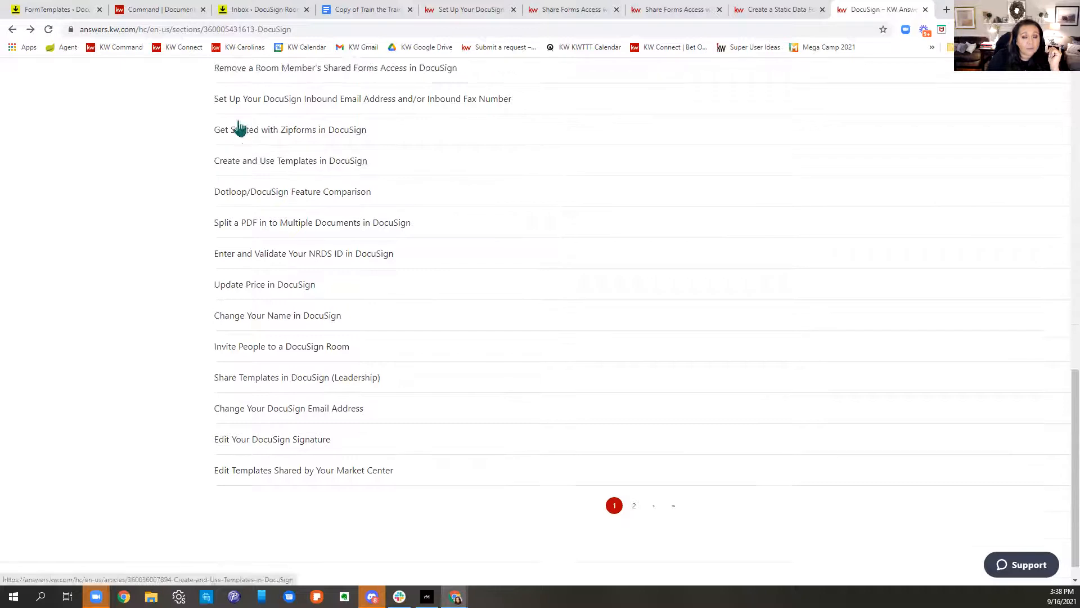
scroll(115, 119, up, 1)
click(16, 31)
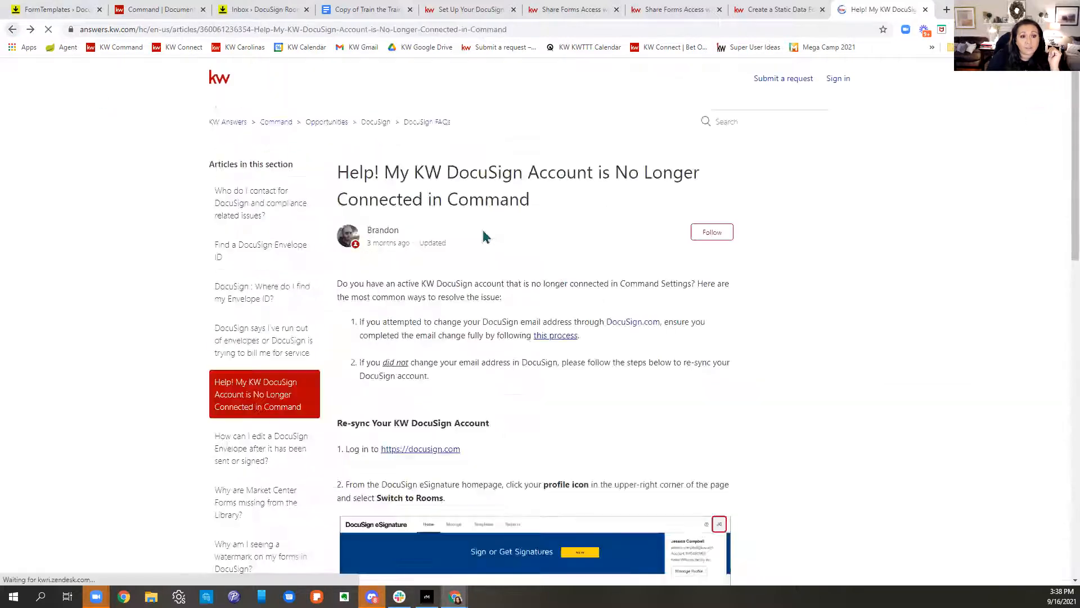
Step: Search the help articles for 'email docusign' and scroll the results
click(786, 117)
text(email docusign)
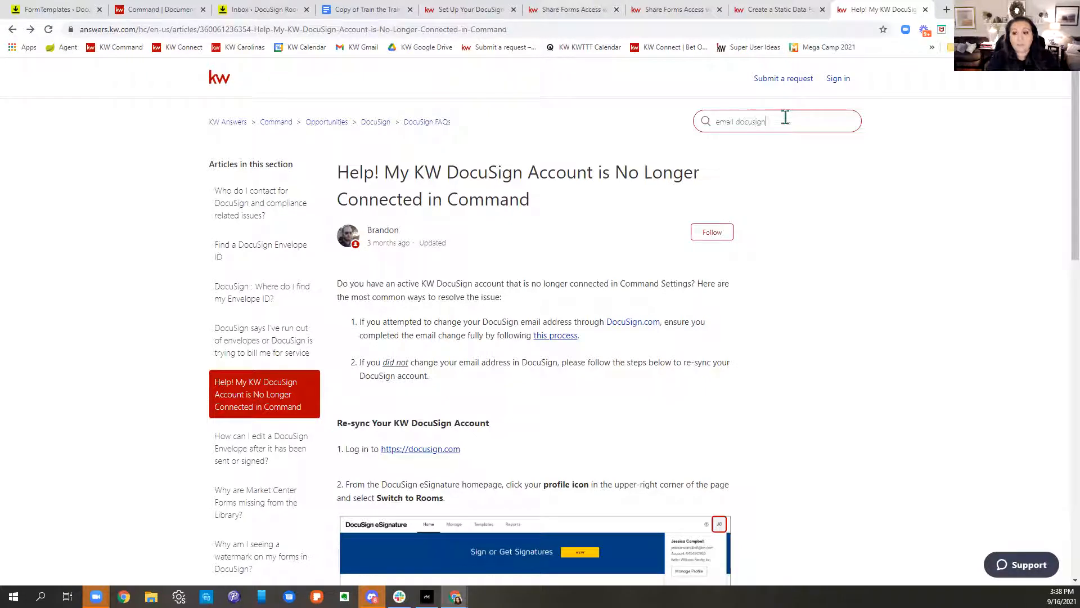
key(Return)
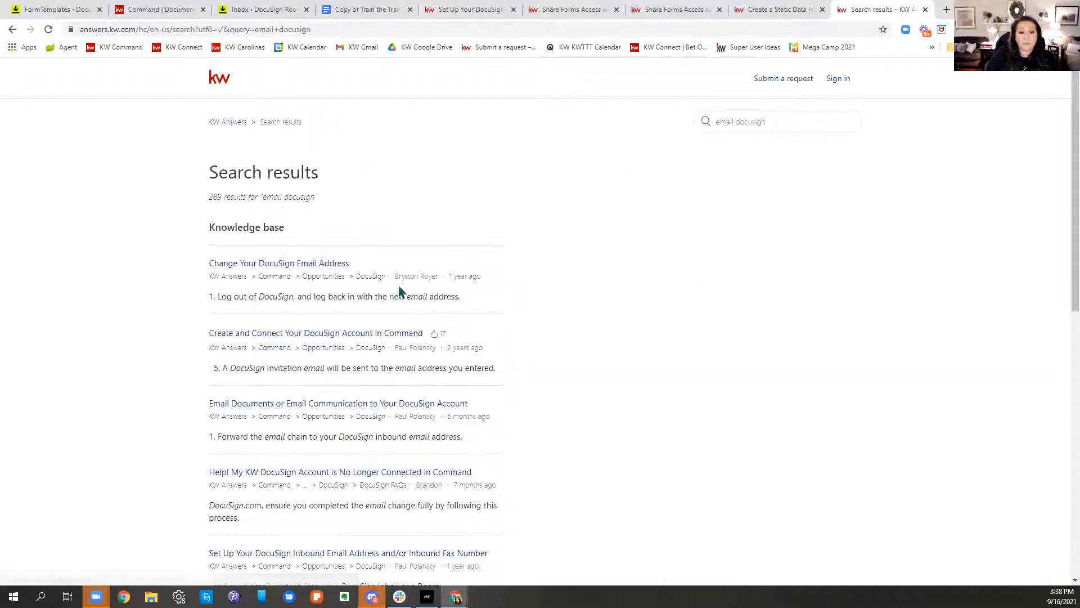
scroll(876, 314, down, 1)
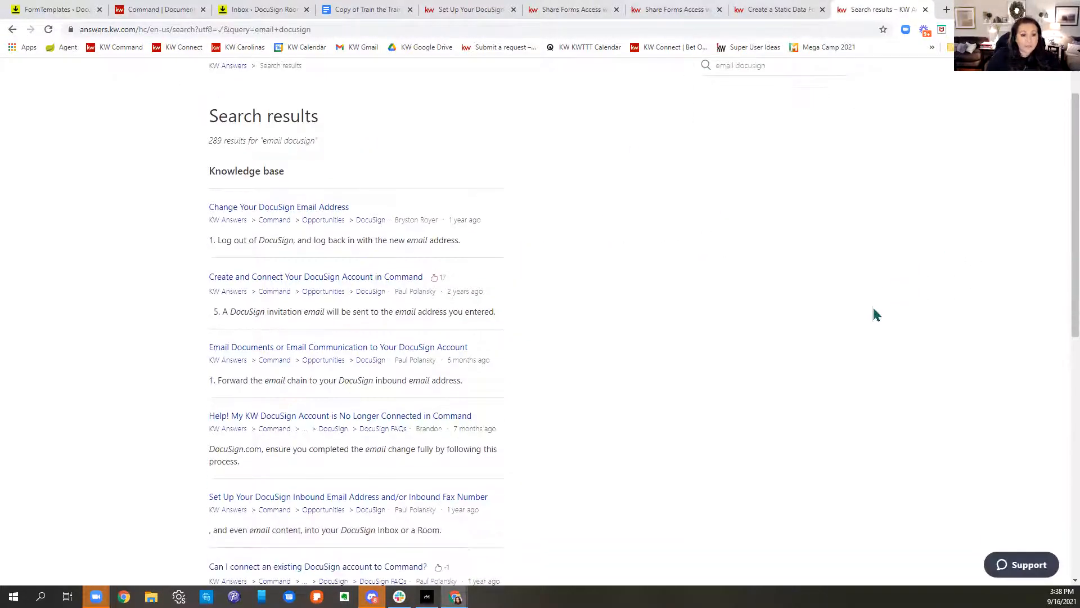
scroll(870, 307, down, 2)
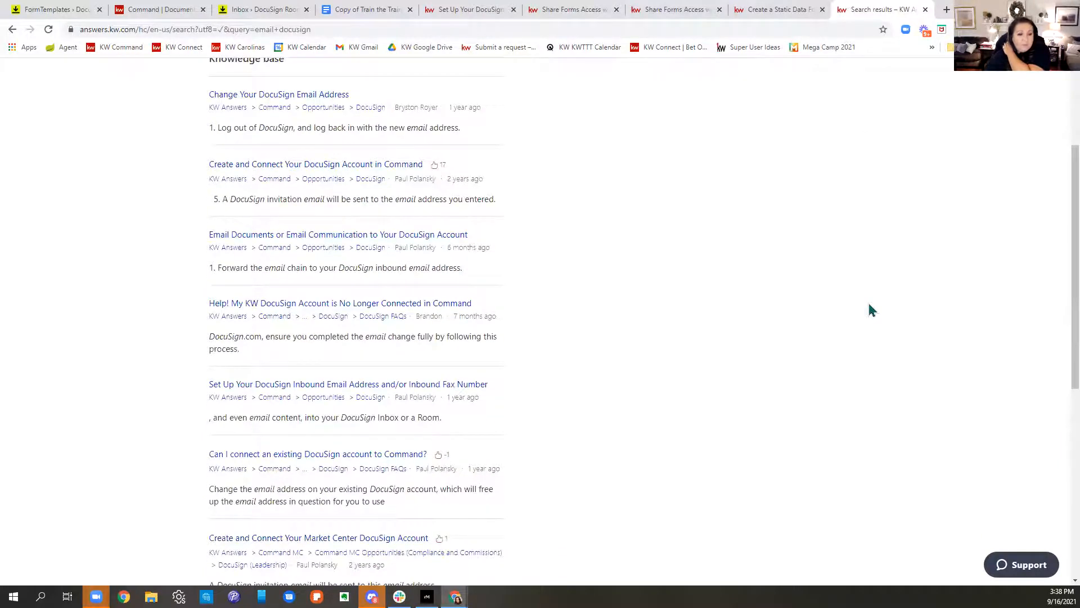
Step: Read the emailing-documents article, then reload the Rooms inbox to show 2021listingpres_original arrived
click(421, 235)
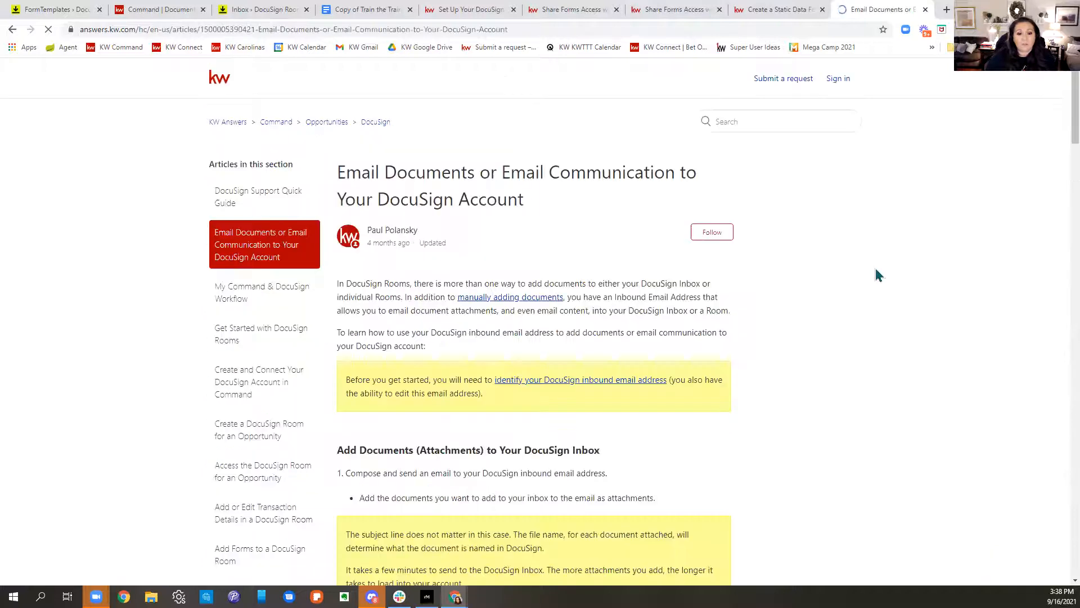
scroll(871, 283, down, 4)
scroll(871, 283, down, 4)
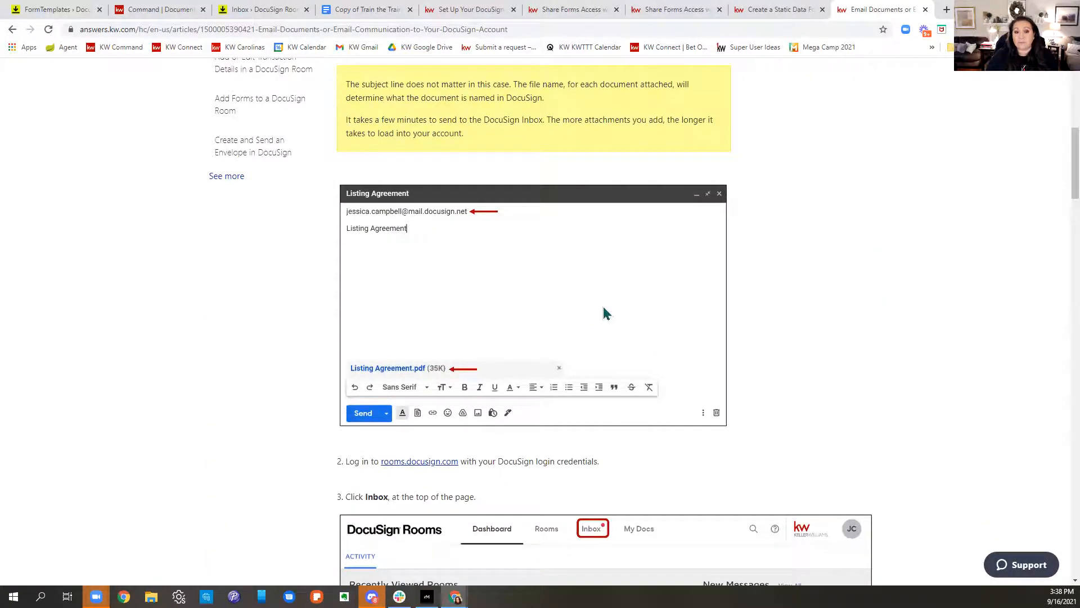
scroll(602, 312, up, 2)
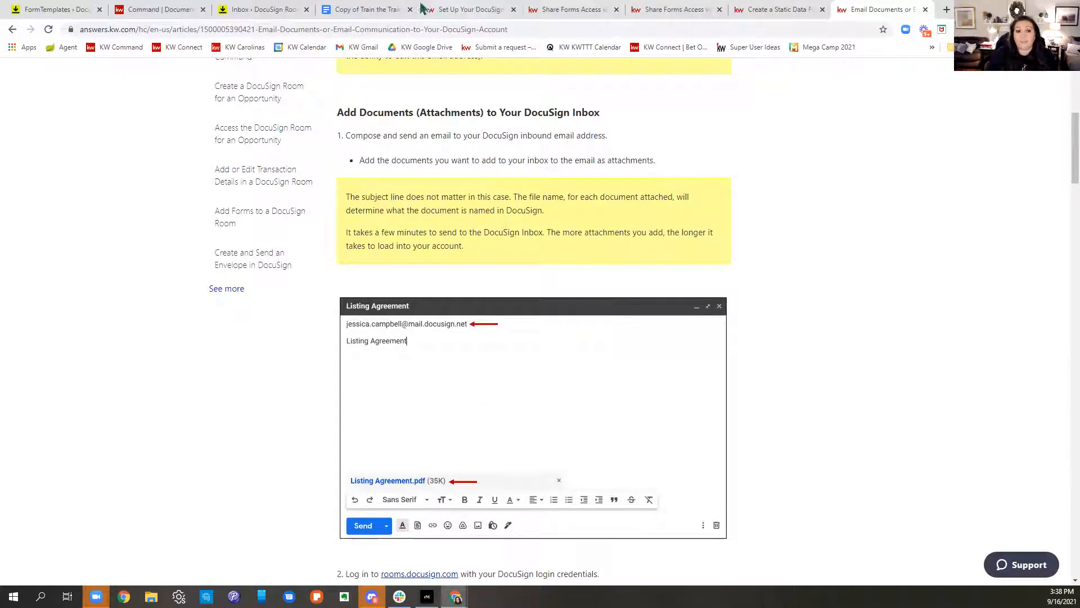
click(248, 10)
click(49, 30)
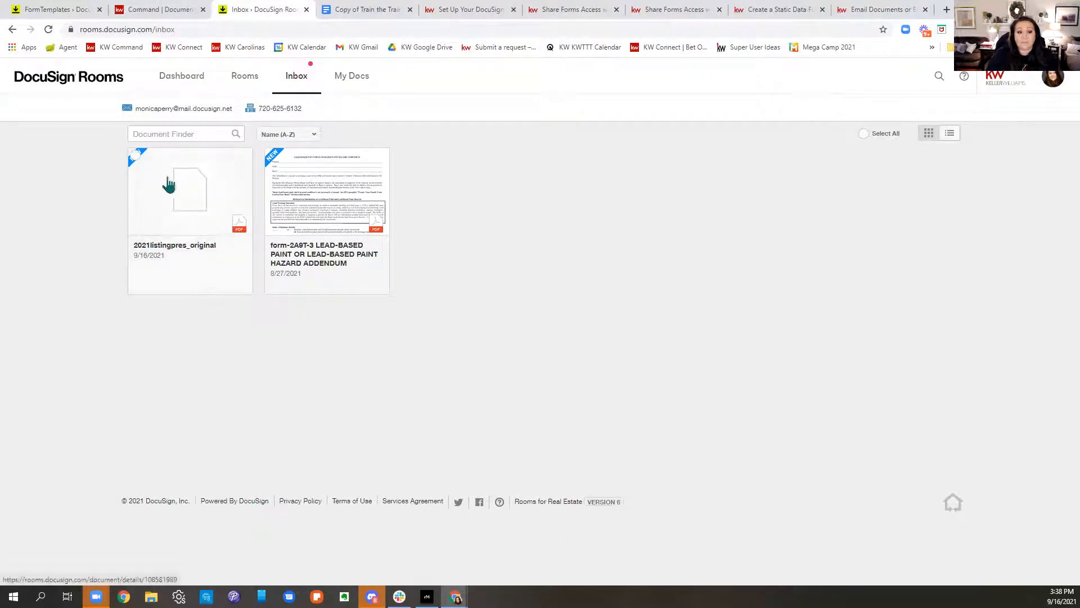
Step: Move 2021listingpres_original via Active Rooms into the Listing Test 8.27.21 Docusign Class room
click(137, 158)
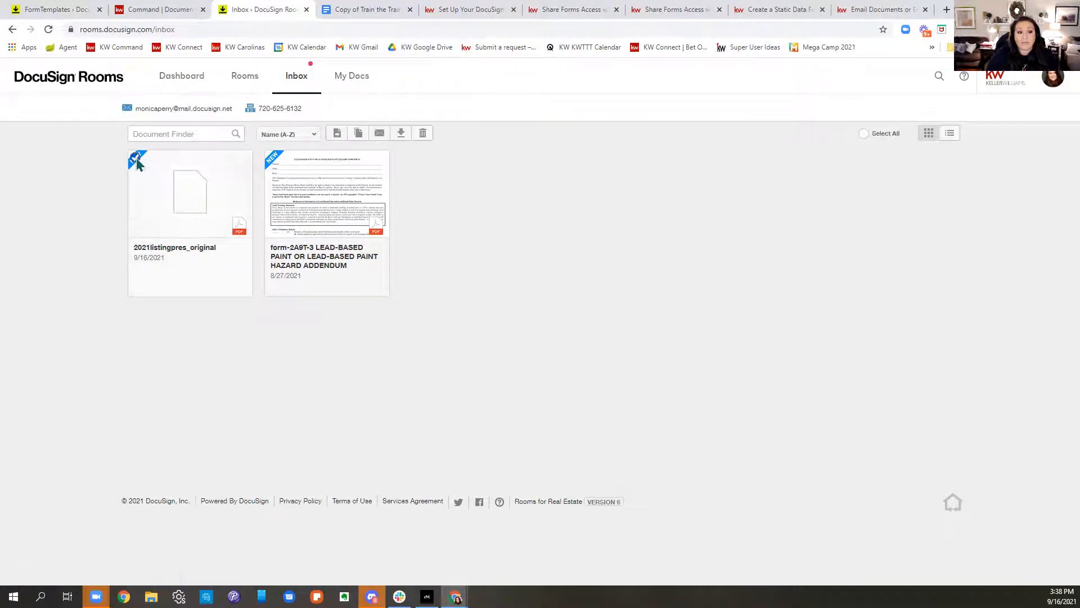
click(337, 134)
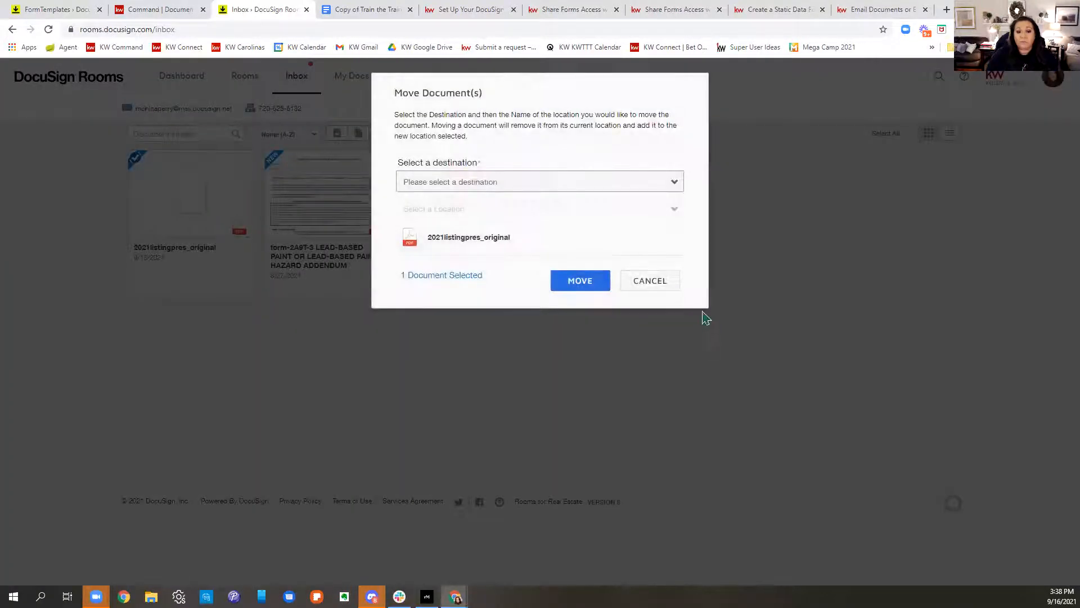
click(560, 183)
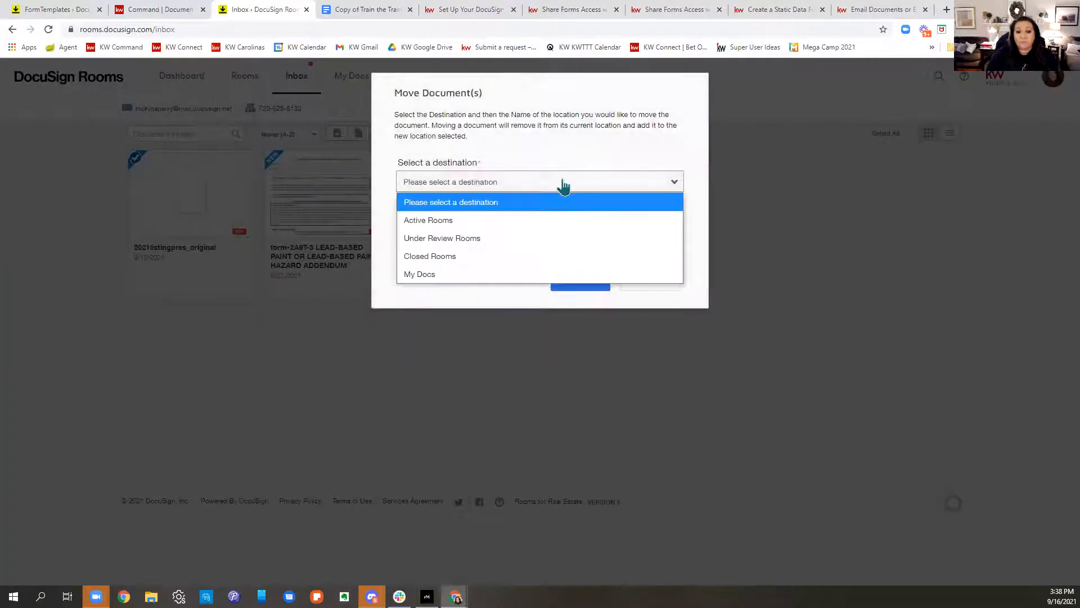
click(437, 220)
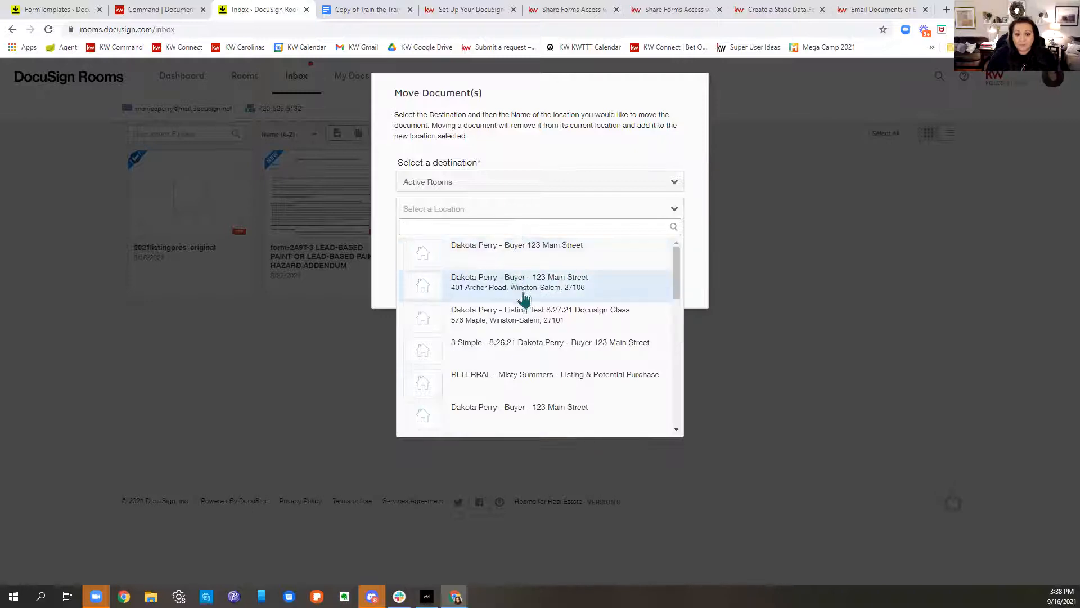
click(518, 326)
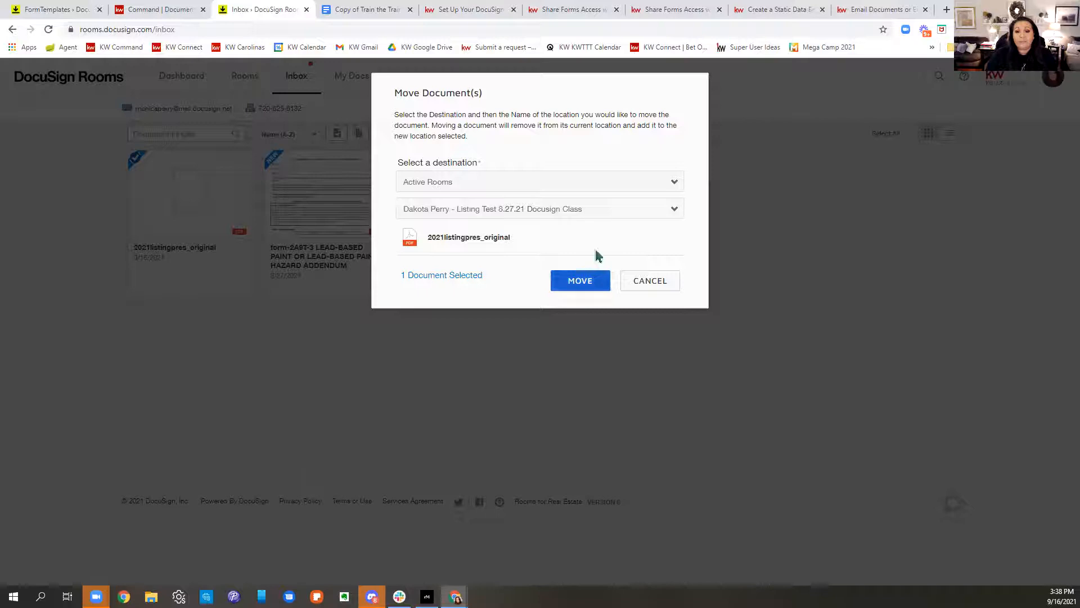
click(589, 292)
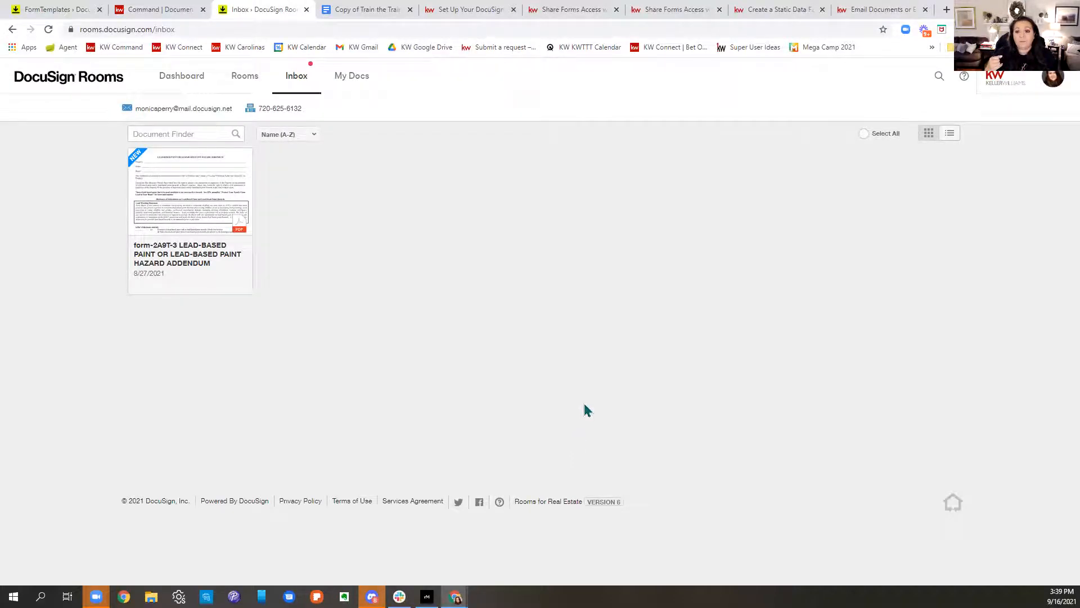
Step: Select the emailing-documents article's web address and scroll through its steps for emailing into a room
click(872, 8)
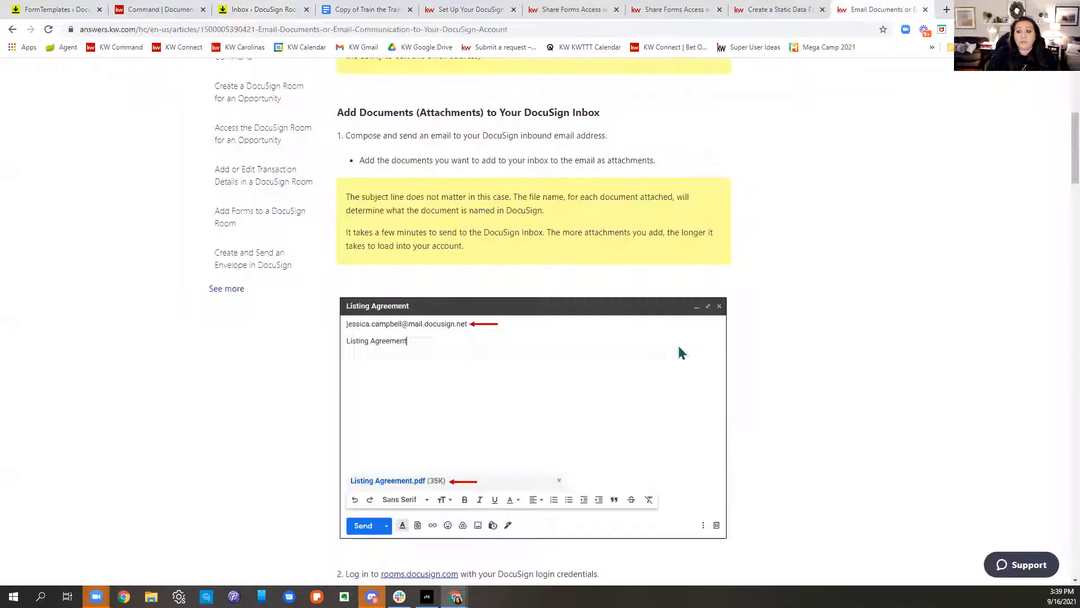
drag(531, 29, 73, 35)
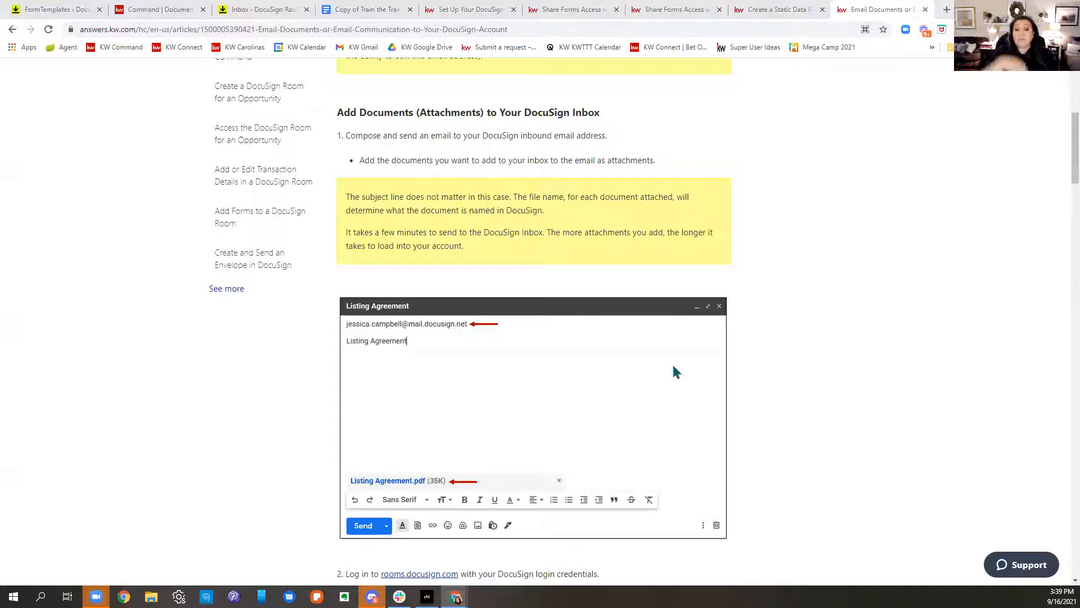
scroll(676, 372, down, 4)
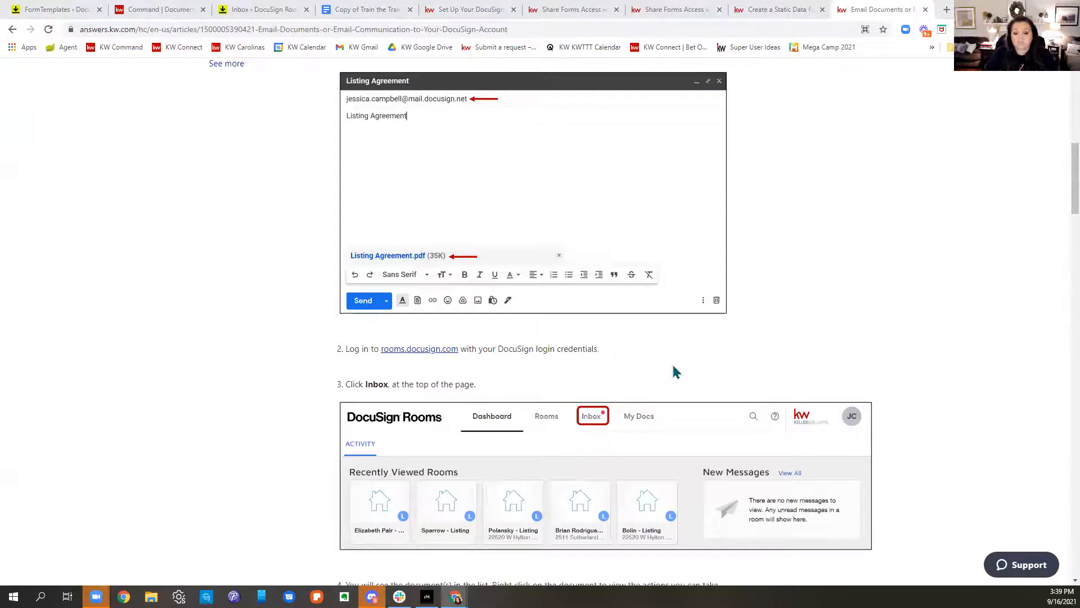
scroll(676, 372, down, 5)
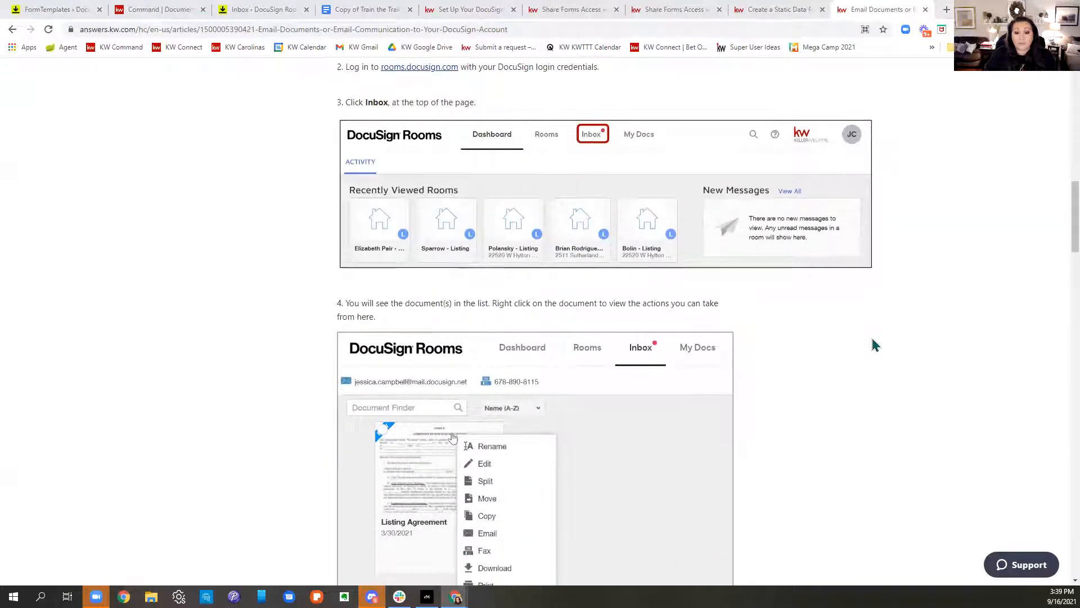
scroll(874, 344, down, 7)
scroll(874, 345, down, 3)
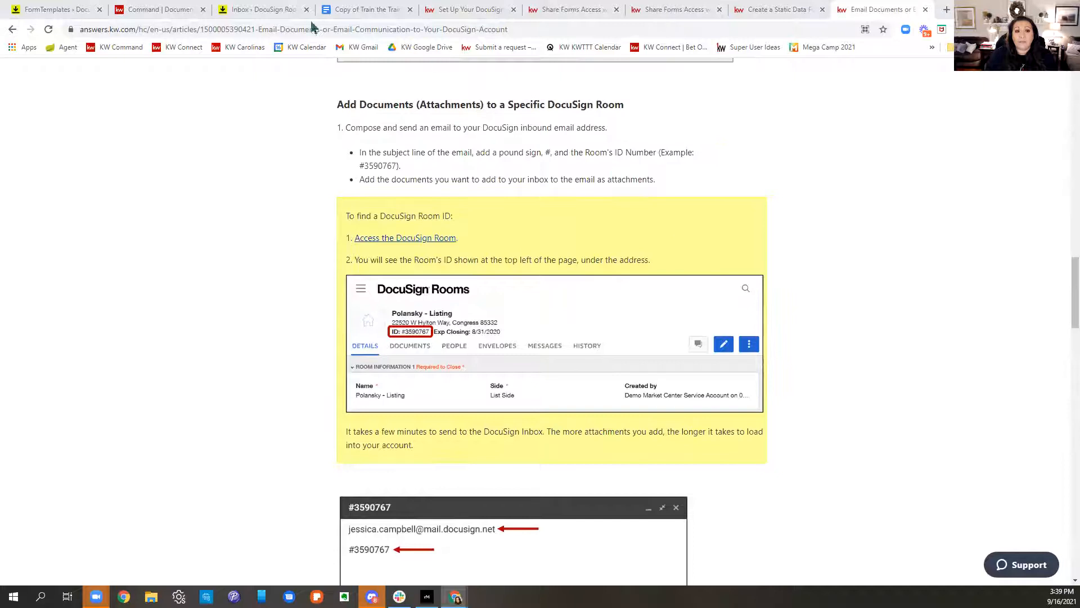
click(243, 10)
Step: From the rooms list, open the 401 Archer Road buyer room and highlight its Room ID
click(16, 10)
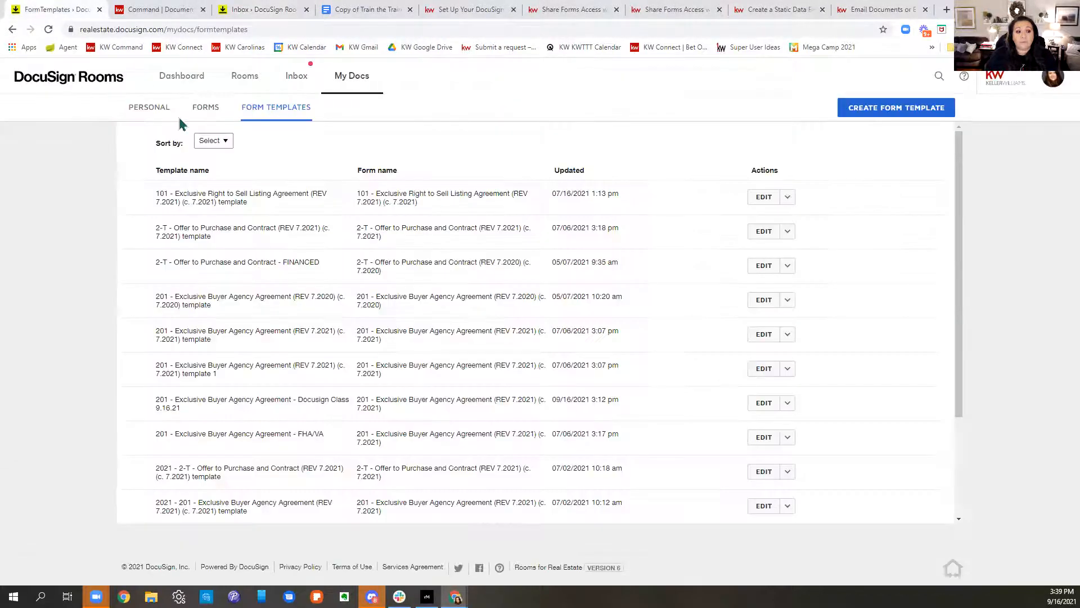
click(245, 75)
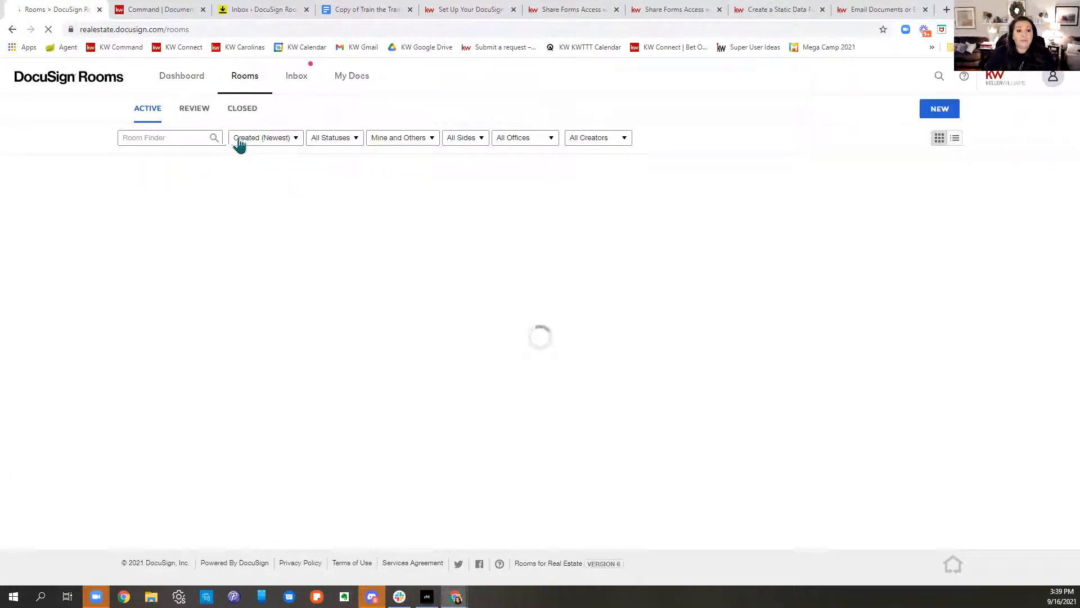
click(350, 220)
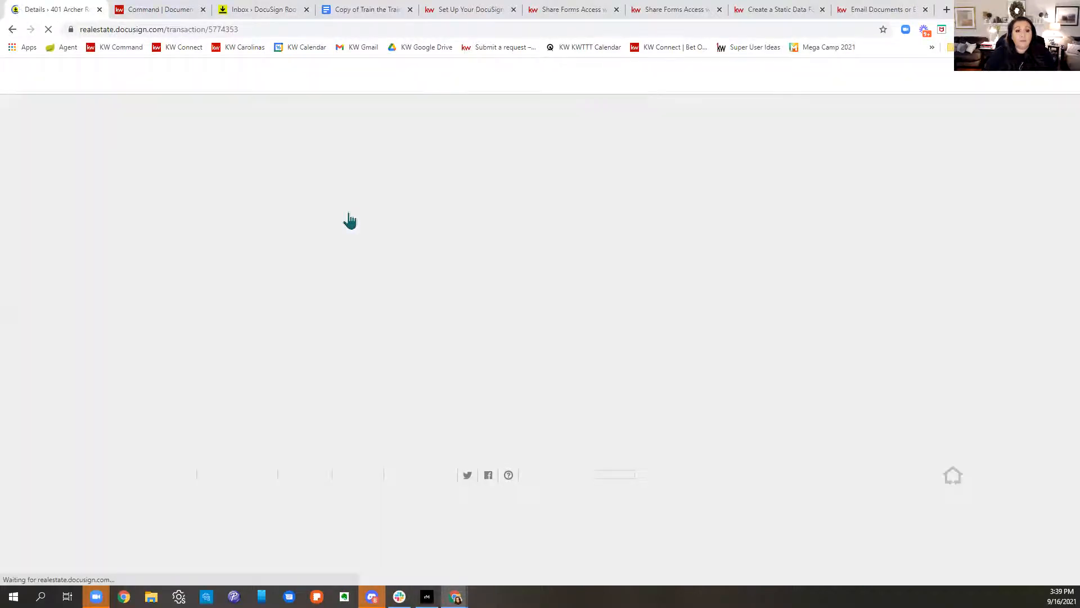
mouse_move(176, 117)
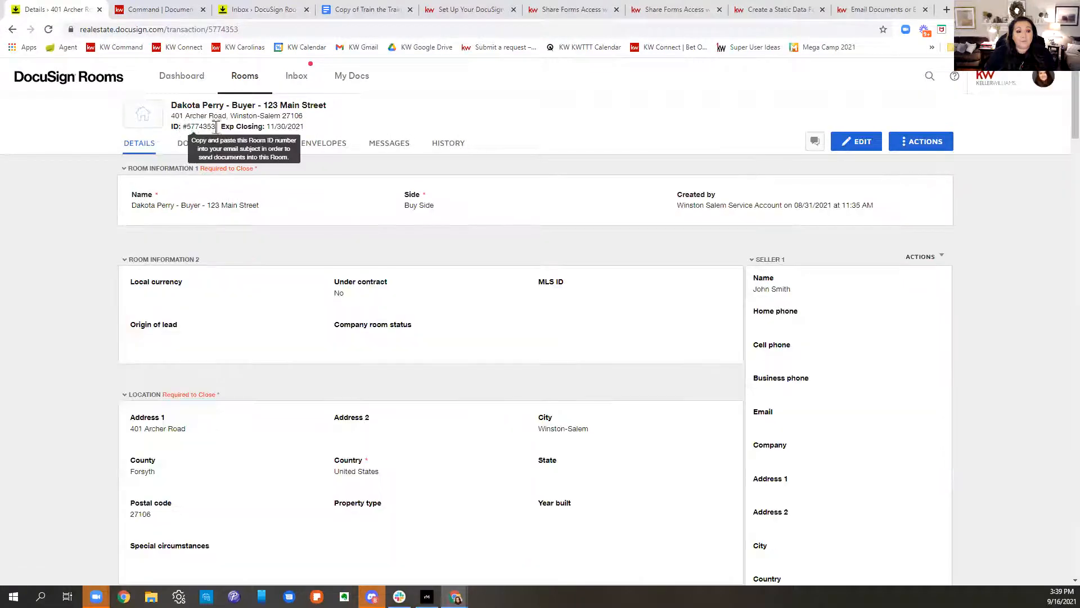
drag(211, 124, 186, 123)
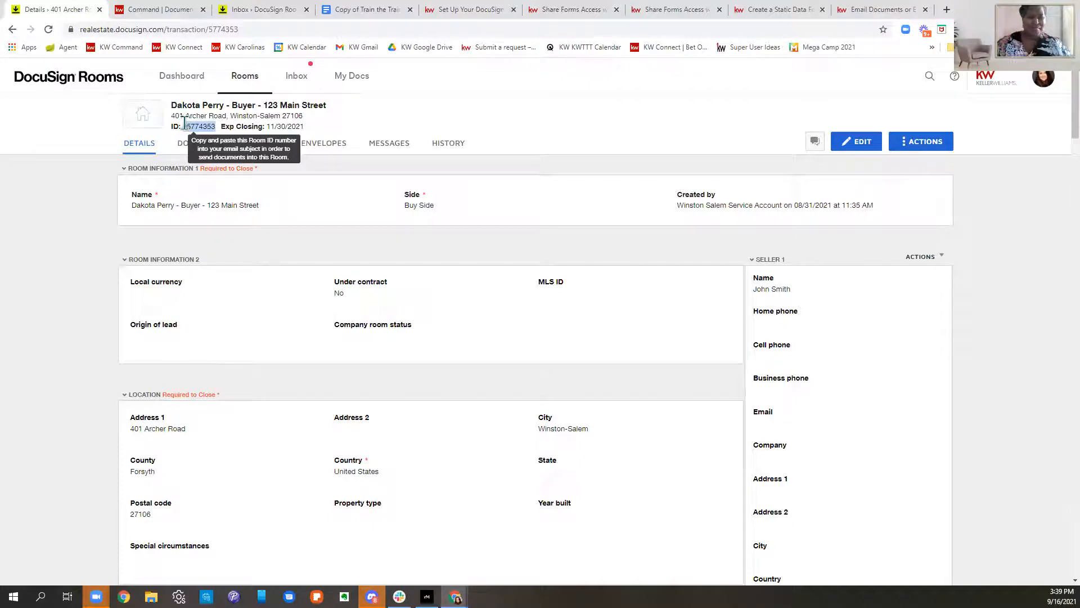
Step: Read the KW Answers article on emailing documents to DocuSign down to its Inbox steps
click(881, 12)
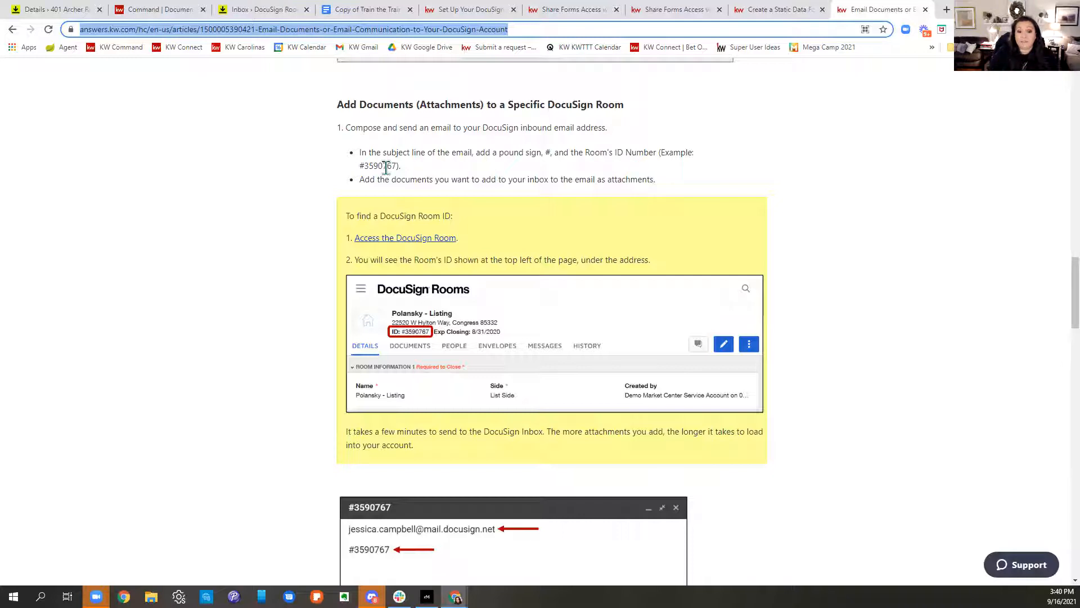
scroll(700, 208, down, 6)
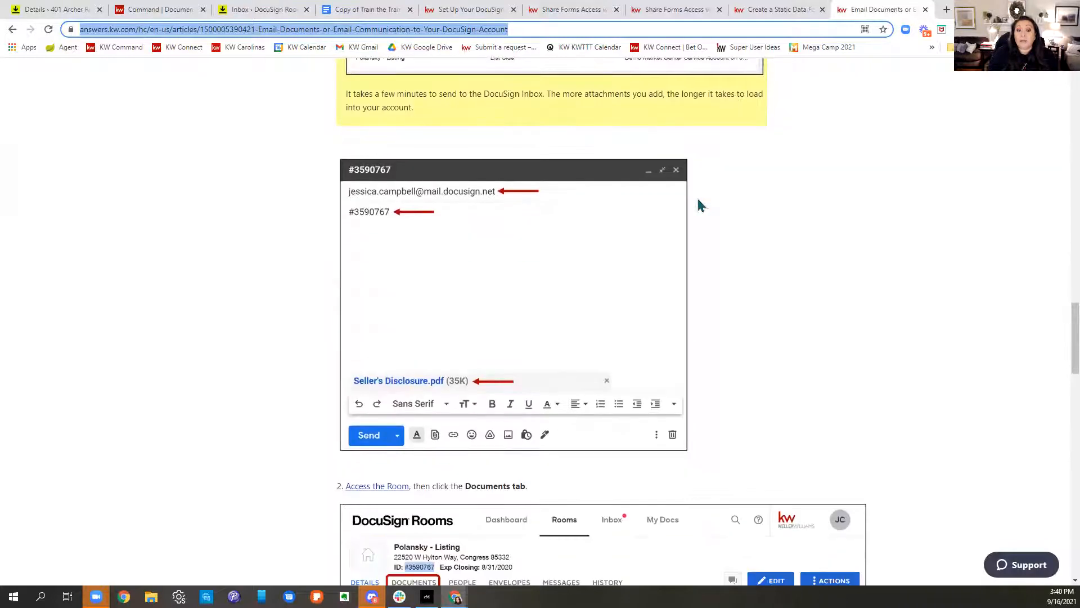
scroll(699, 206, down, 10)
scroll(700, 204, down, 2)
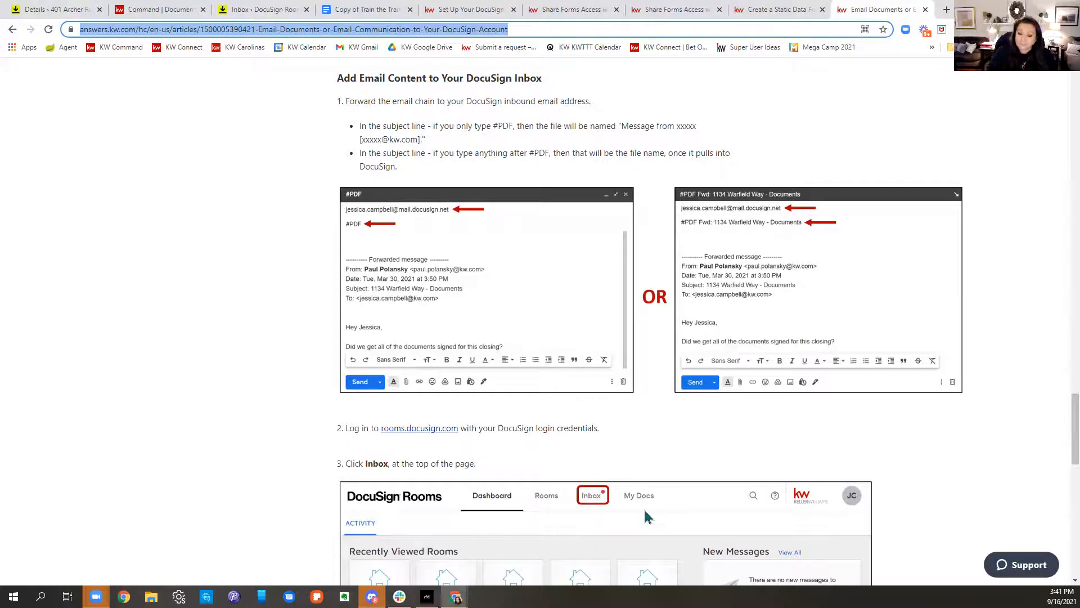
scroll(646, 511, down, 6)
scroll(678, 515, down, 7)
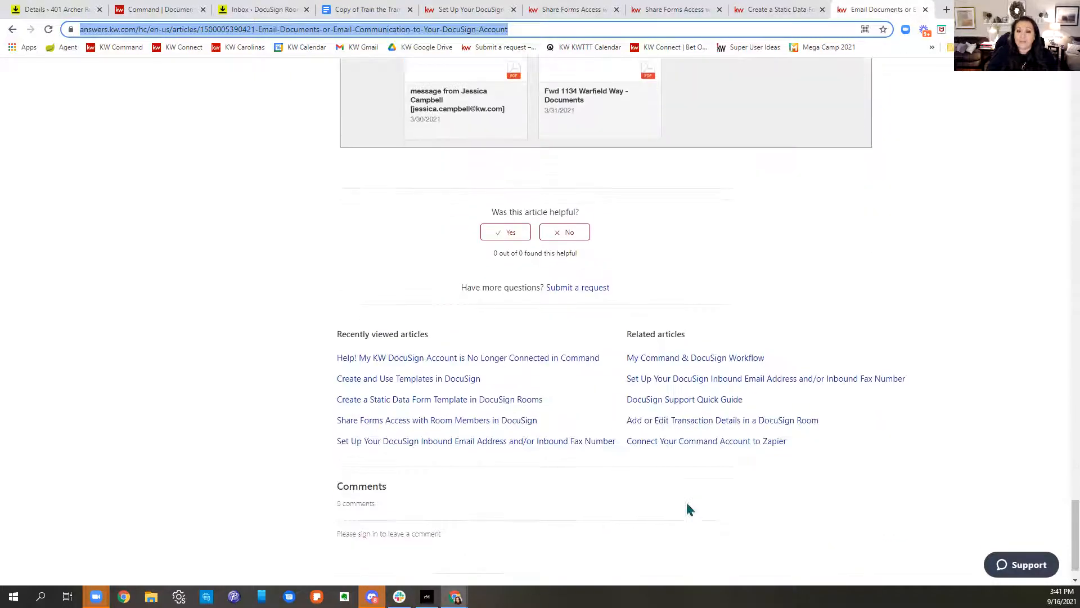
scroll(690, 508, up, 5)
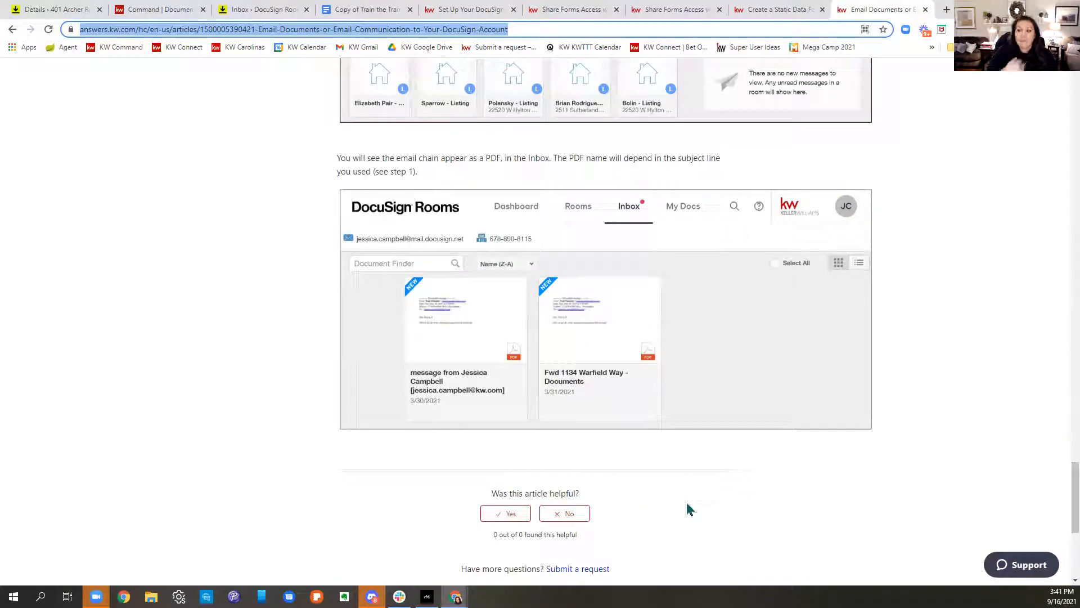
click(251, 9)
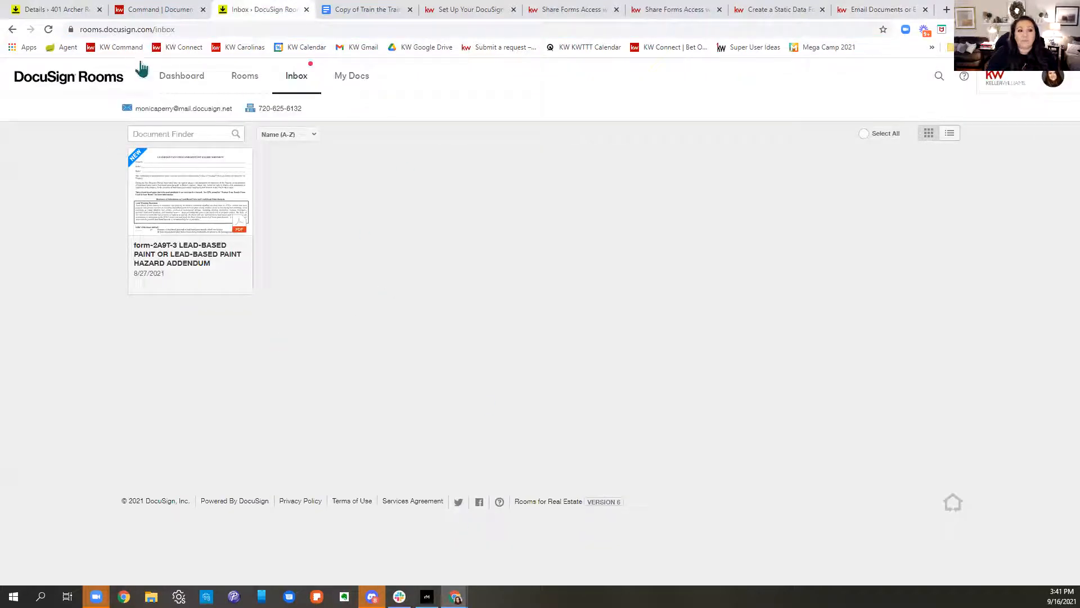
click(182, 76)
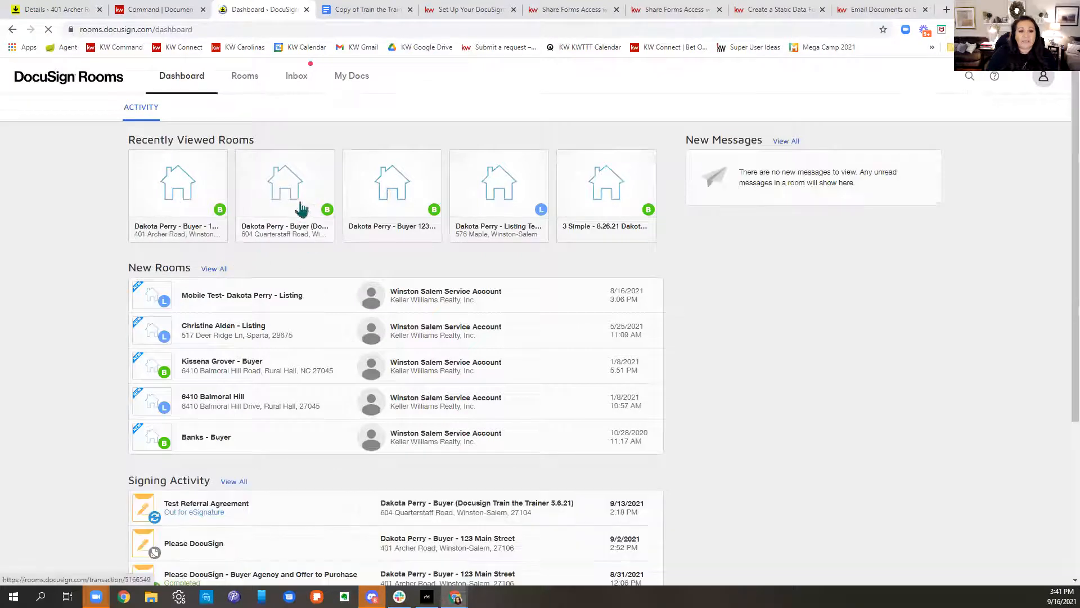
click(302, 233)
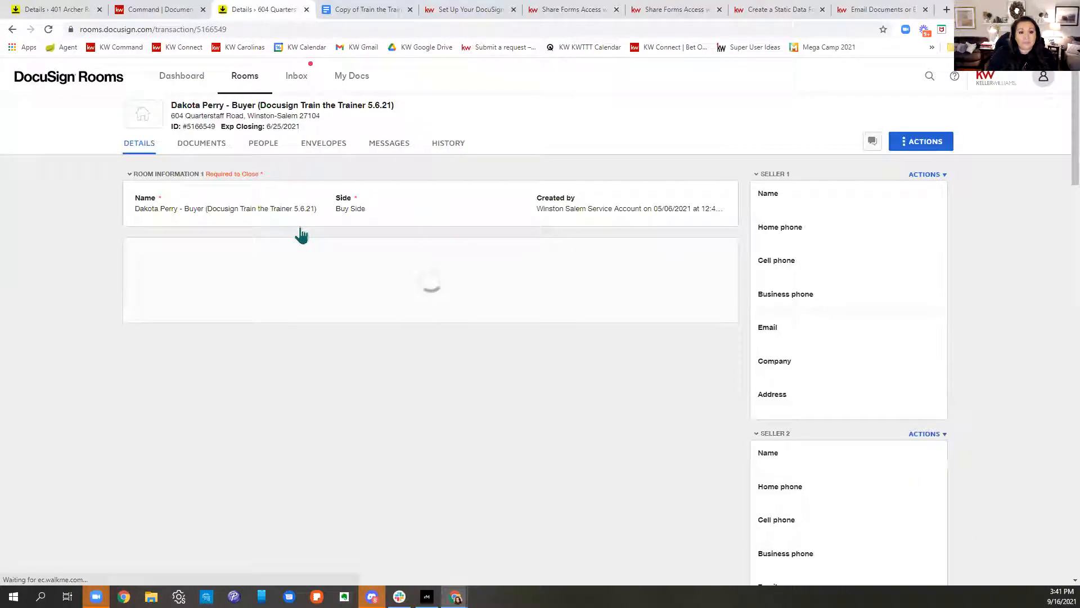
click(211, 146)
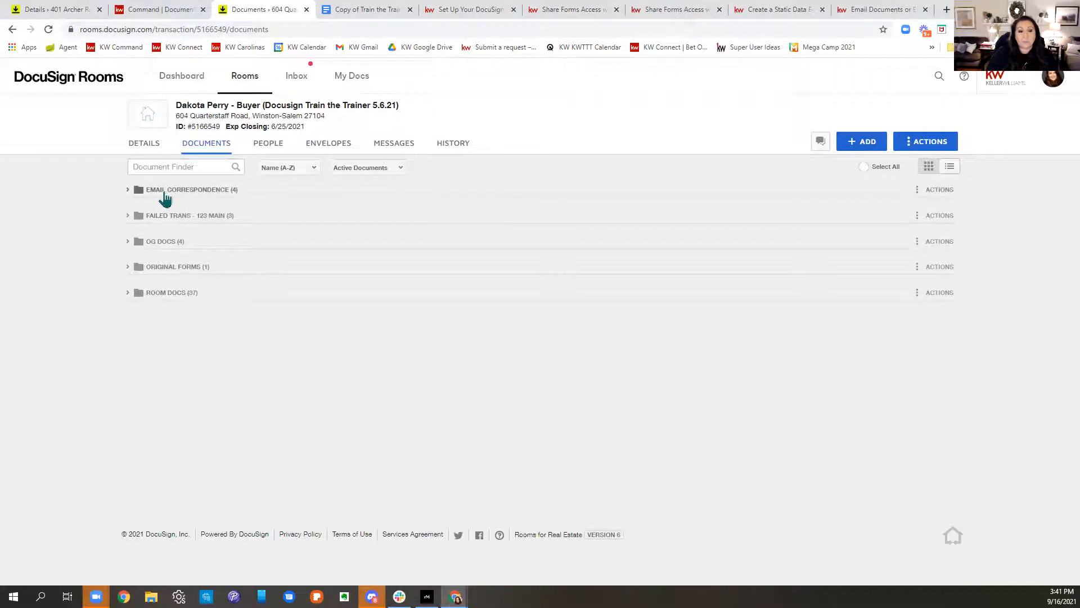
click(127, 191)
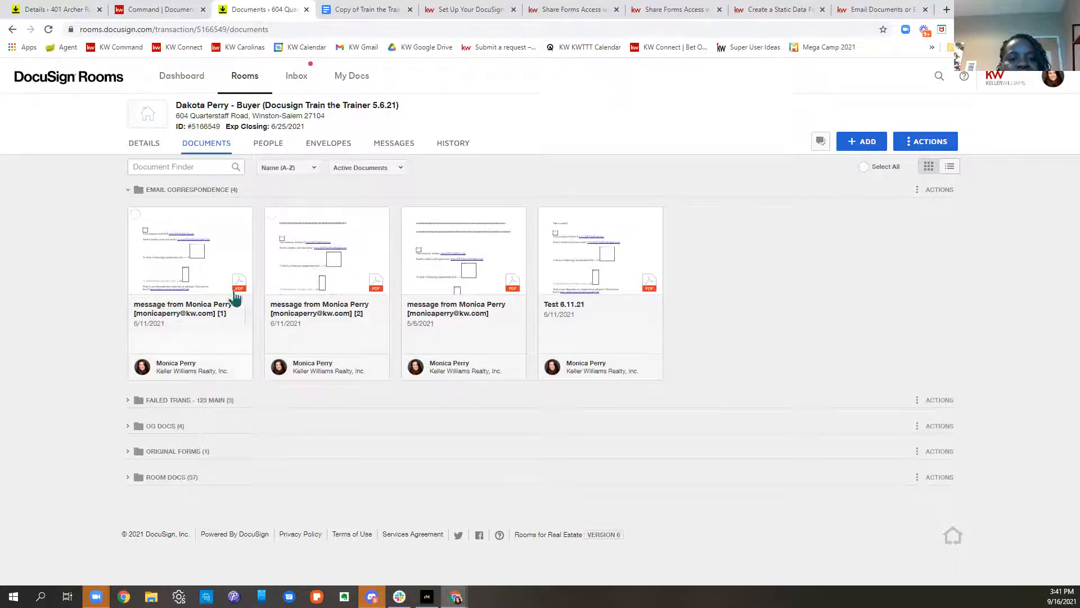
Step: Preview the first emailed message PDF and close the preview
click(215, 278)
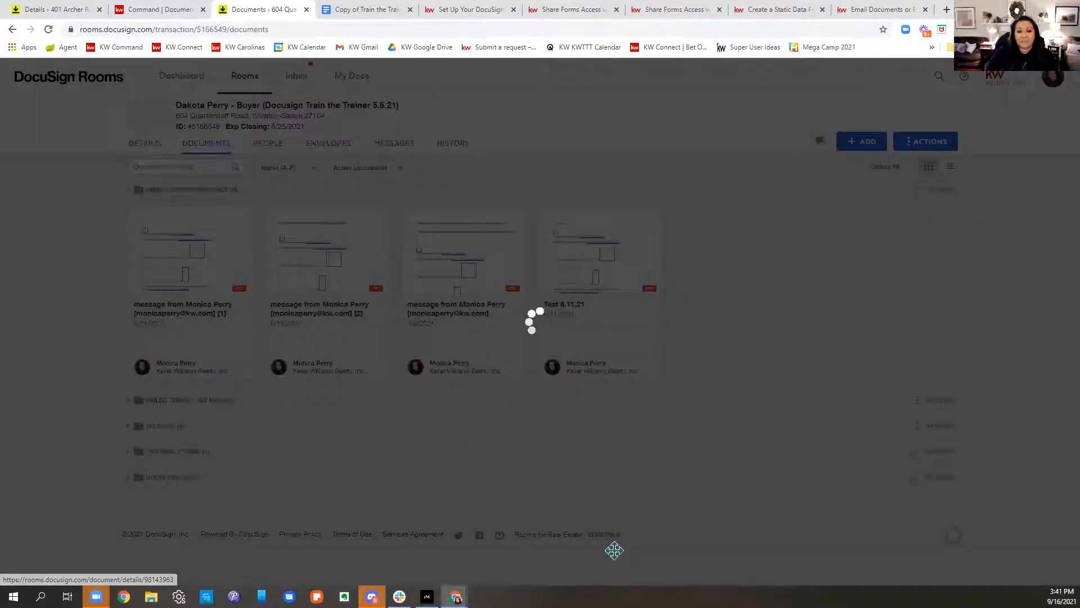
scroll(622, 340, down, 4)
scroll(626, 341, down, 2)
scroll(641, 333, up, 6)
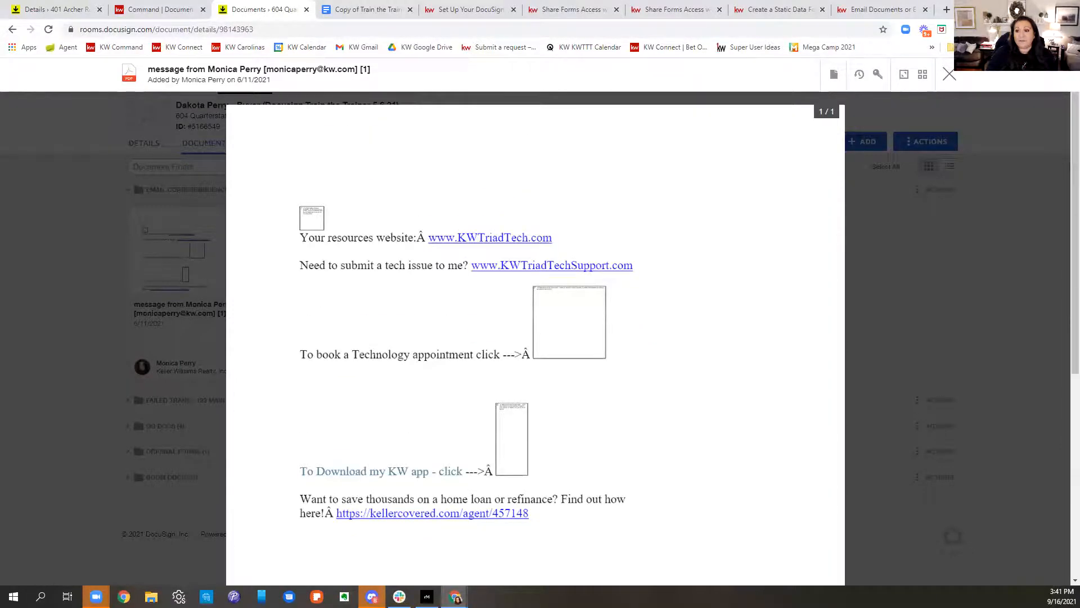
click(950, 74)
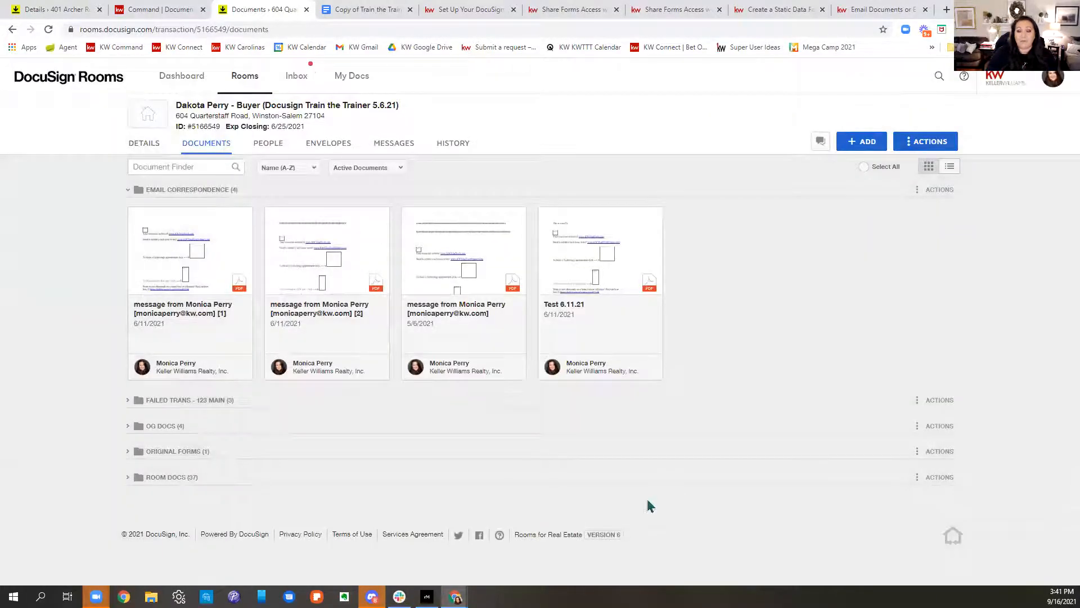
Step: Collapse the Email Correspondence folder and go back to the Rooms dashboard
click(127, 192)
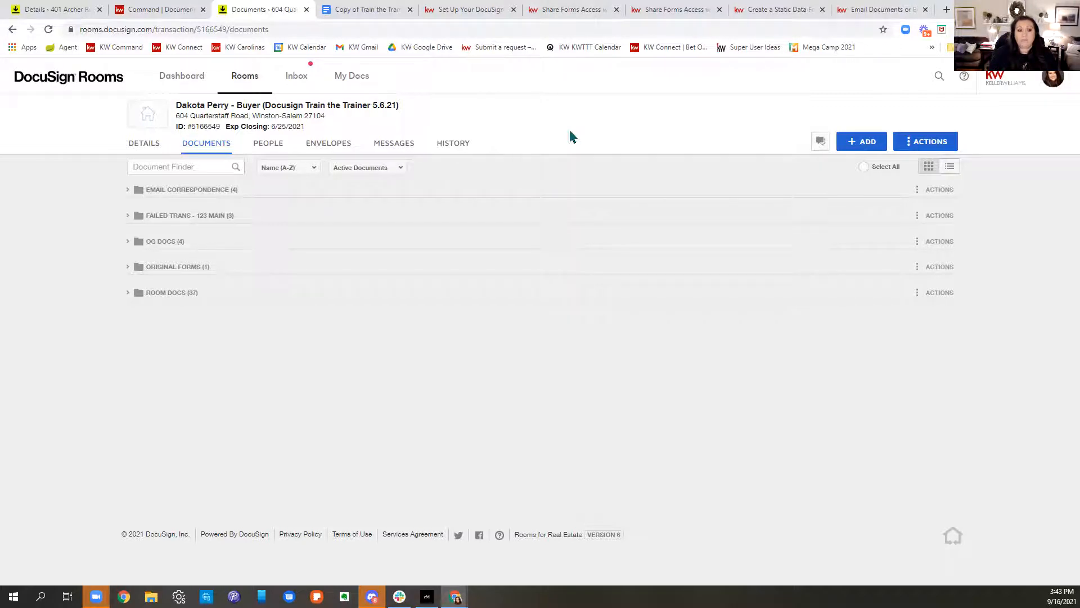
click(186, 79)
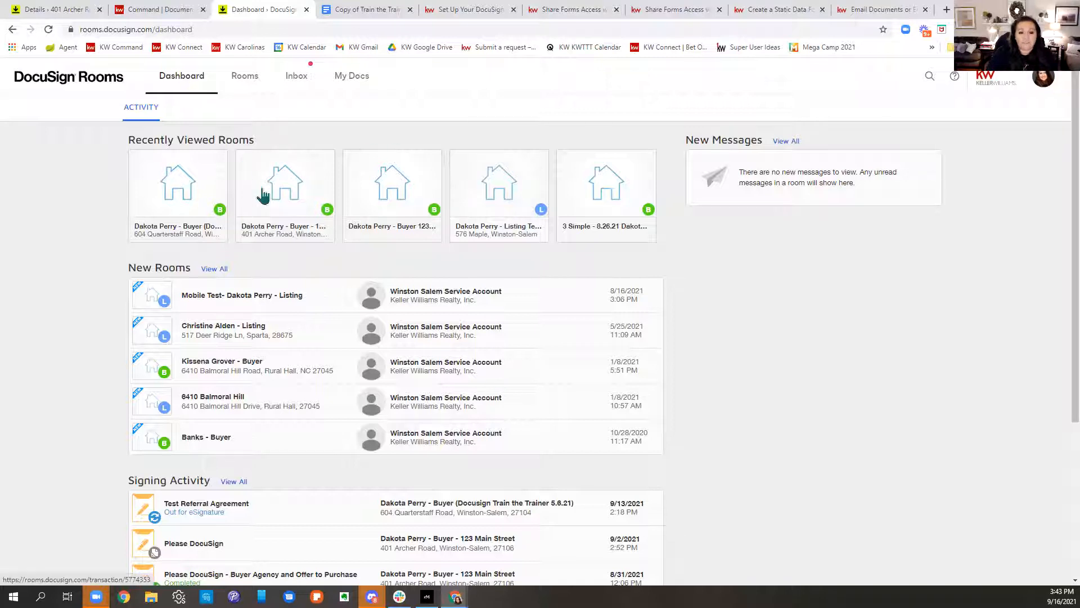
Step: In the 123 Main Street room's documents, tick the 261, 201 and 2-T form cards
click(396, 198)
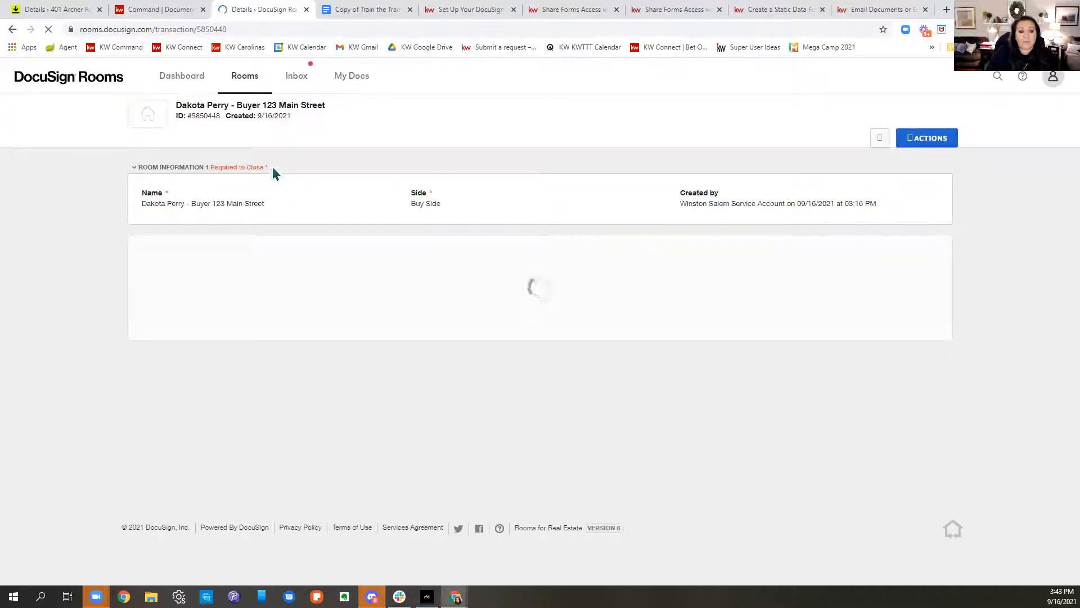
click(213, 144)
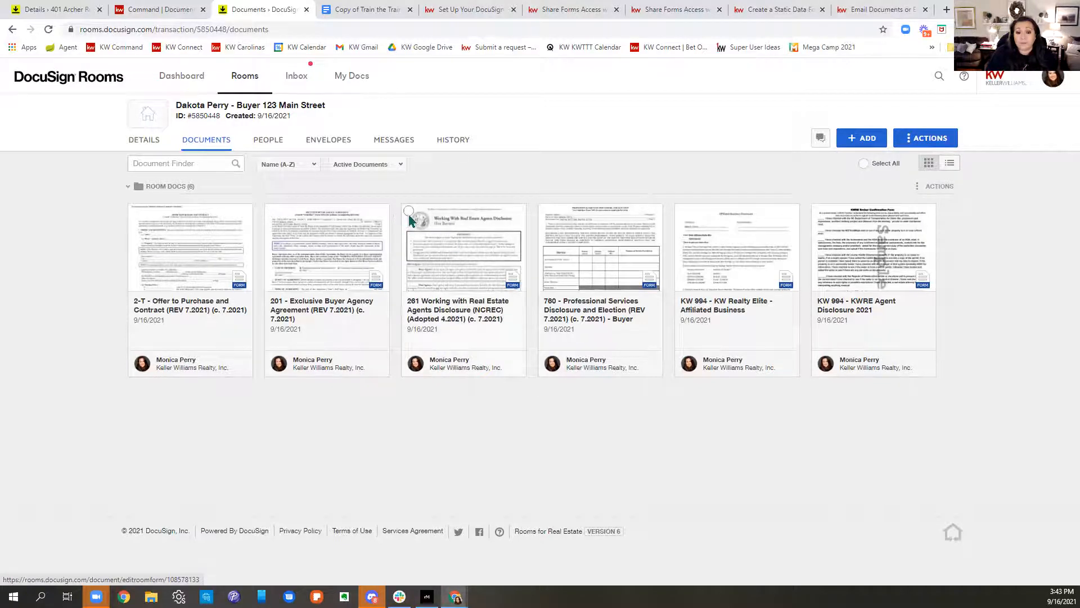
click(408, 213)
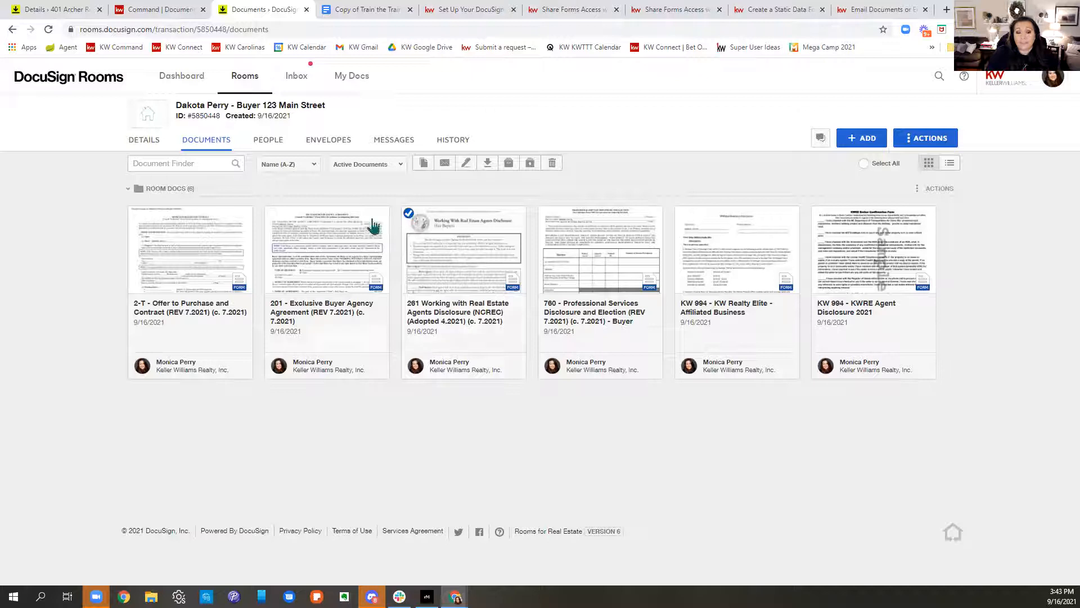
click(272, 213)
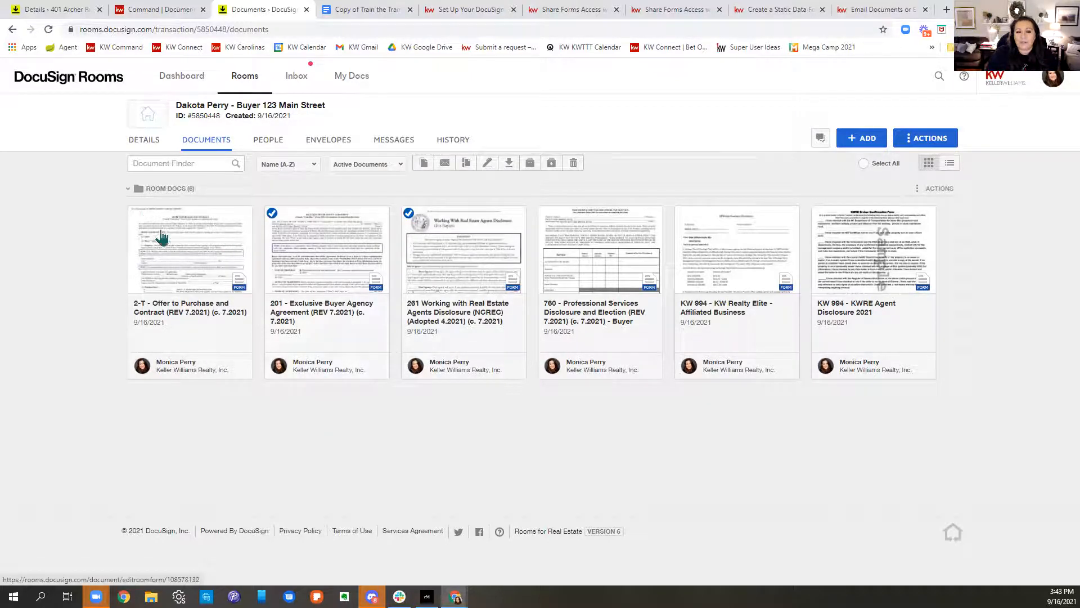
click(135, 214)
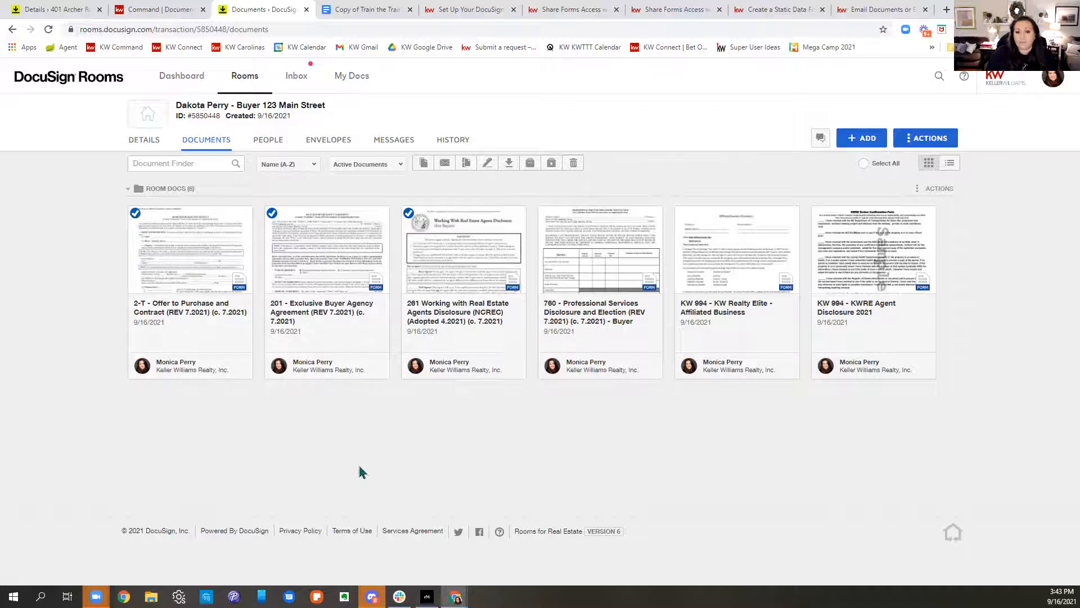
Step: Create an envelope from the selected forms, ordered 261, 201, then 2-T
click(483, 167)
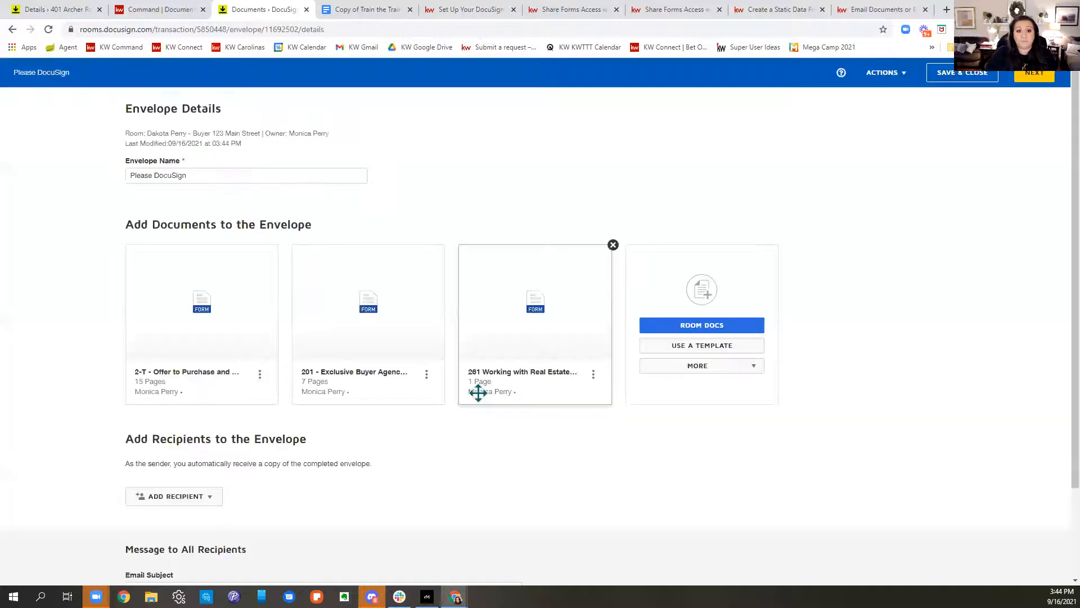
drag(563, 266, 153, 270)
drag(512, 338, 269, 338)
Step: Name the envelope 'Please DocuSign - Buyer Agency and Offer'
click(260, 178)
text(- )
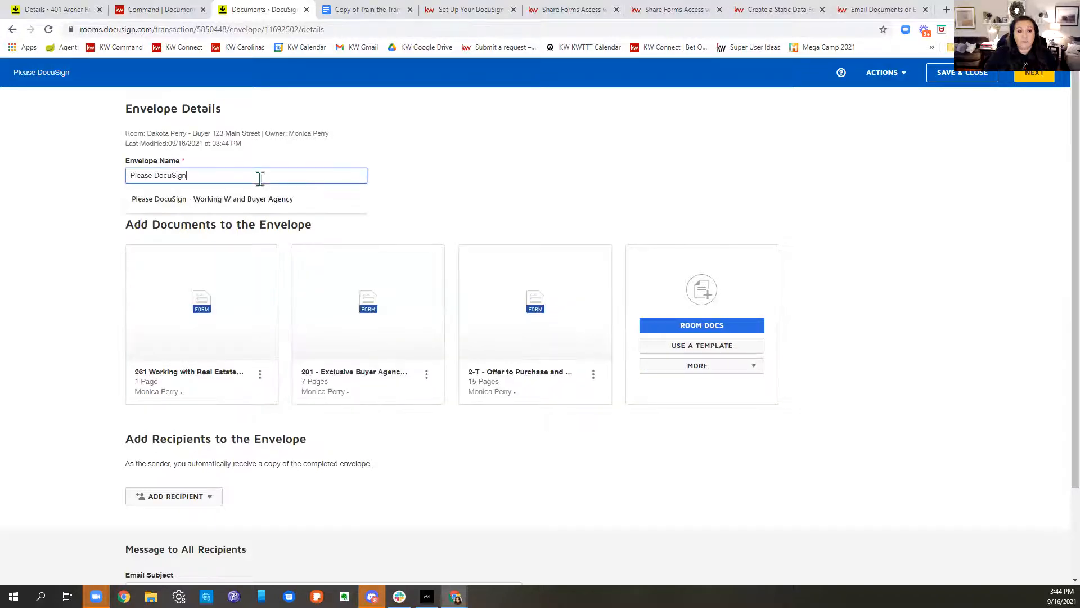
text(Buyer)
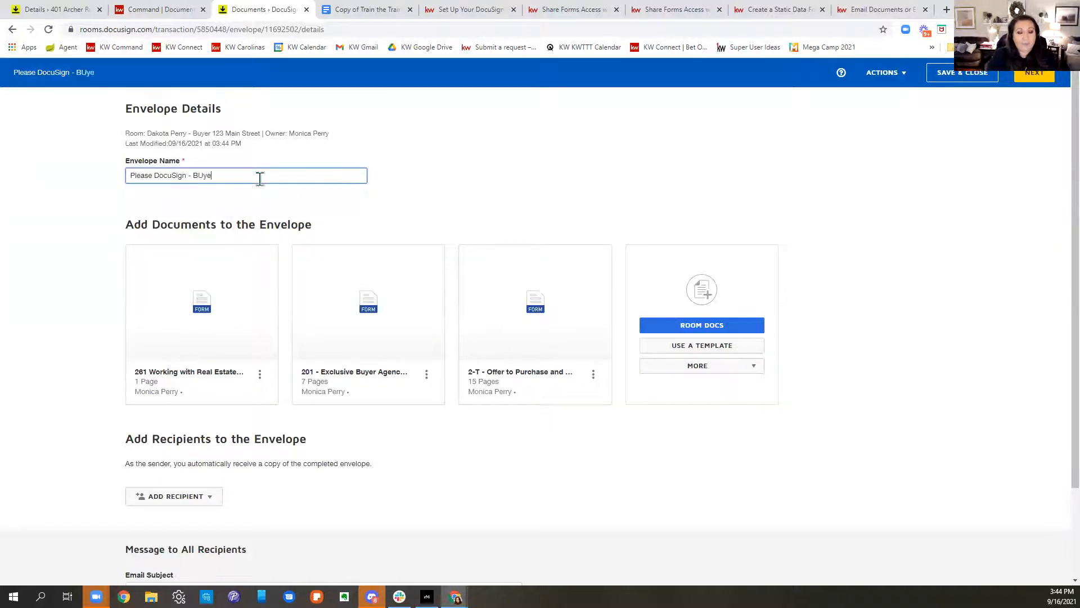
key(BackSpace)
key(BackSpace)
key(BackSpace)
key(BackSpace)
text(ue)
key(BackSpace)
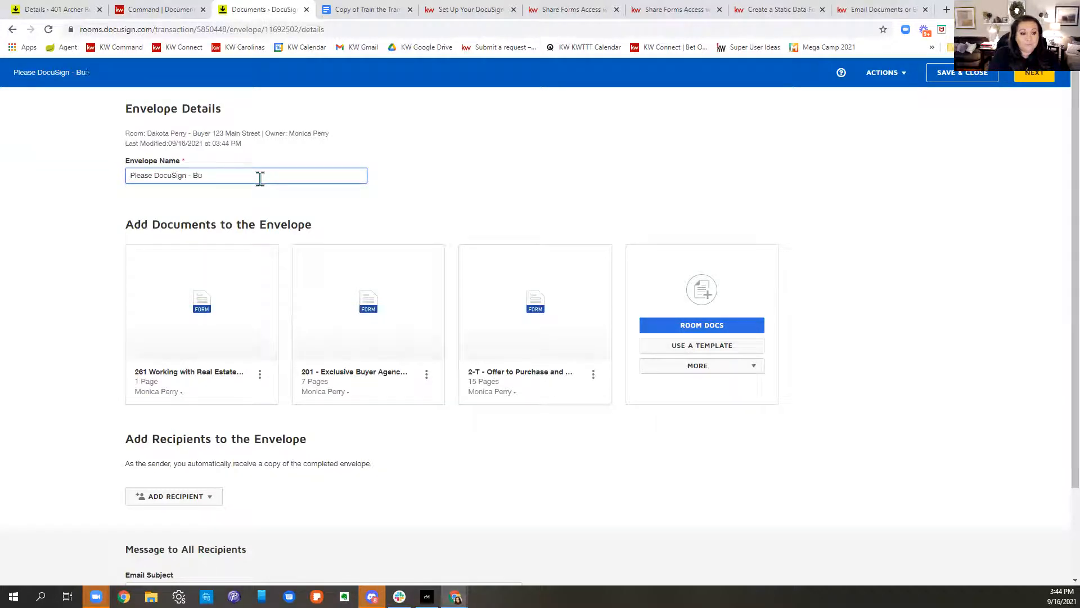
text(yer)
key(BackSpace)
key(BackSpace)
text(cy and Offer)
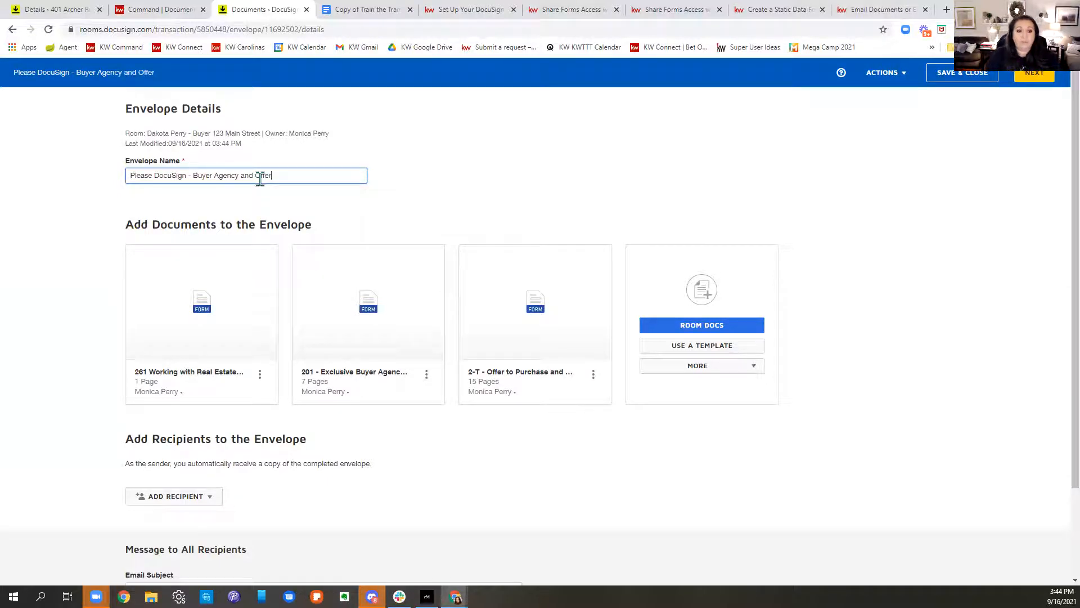
Step: Bring up the Pre-Tagged Roles list for adding envelope recipients
scroll(526, 282, down, 2)
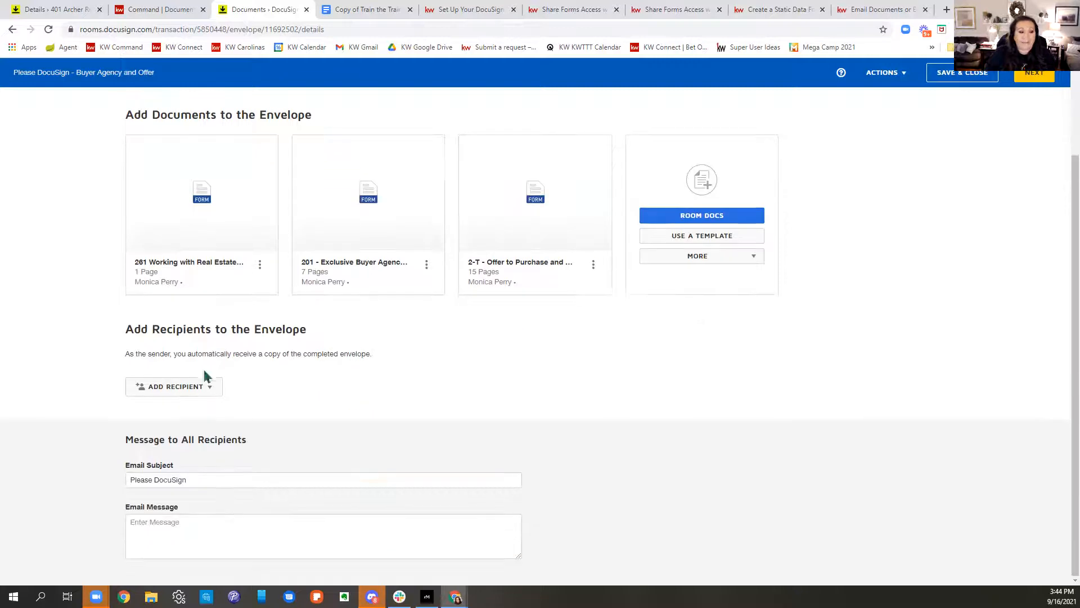
click(210, 386)
click(194, 411)
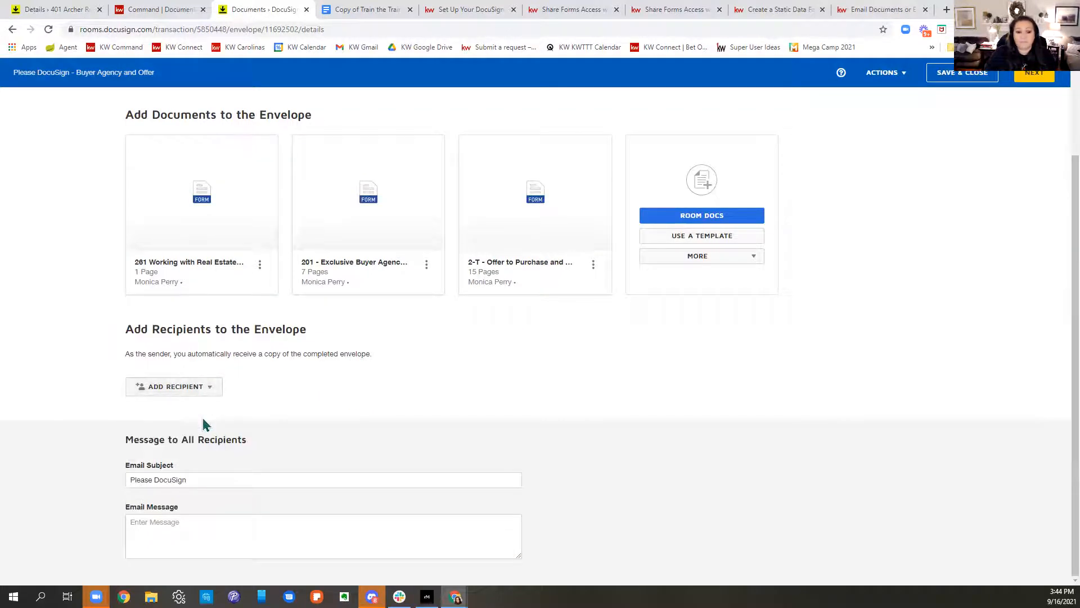
click(191, 391)
click(188, 410)
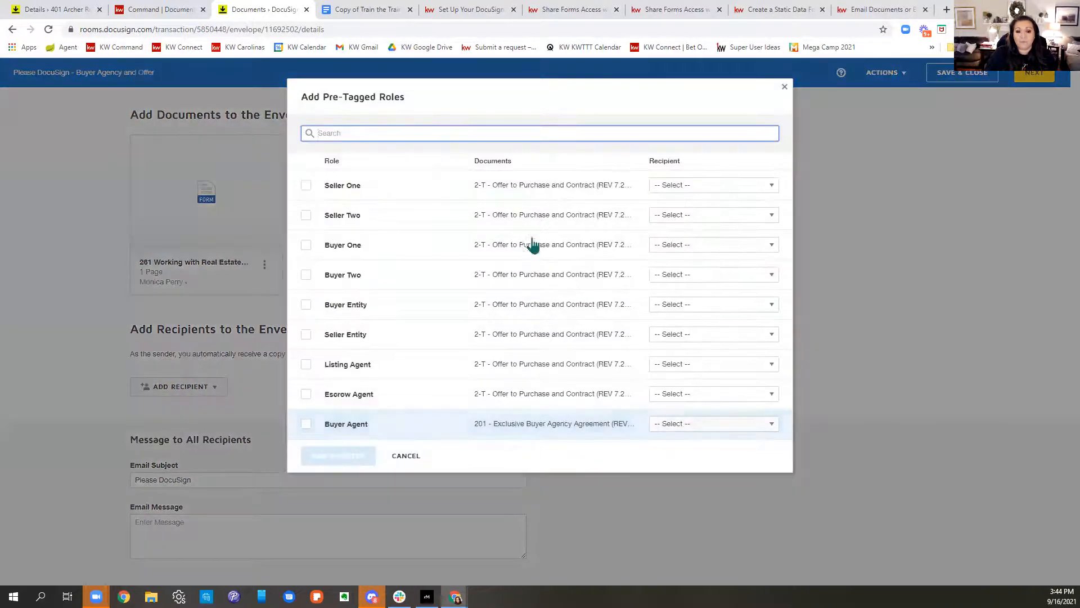
Step: Assign the buyer to Buyer One and the agent to Buyer Agent, add them, and save the envelope
click(682, 245)
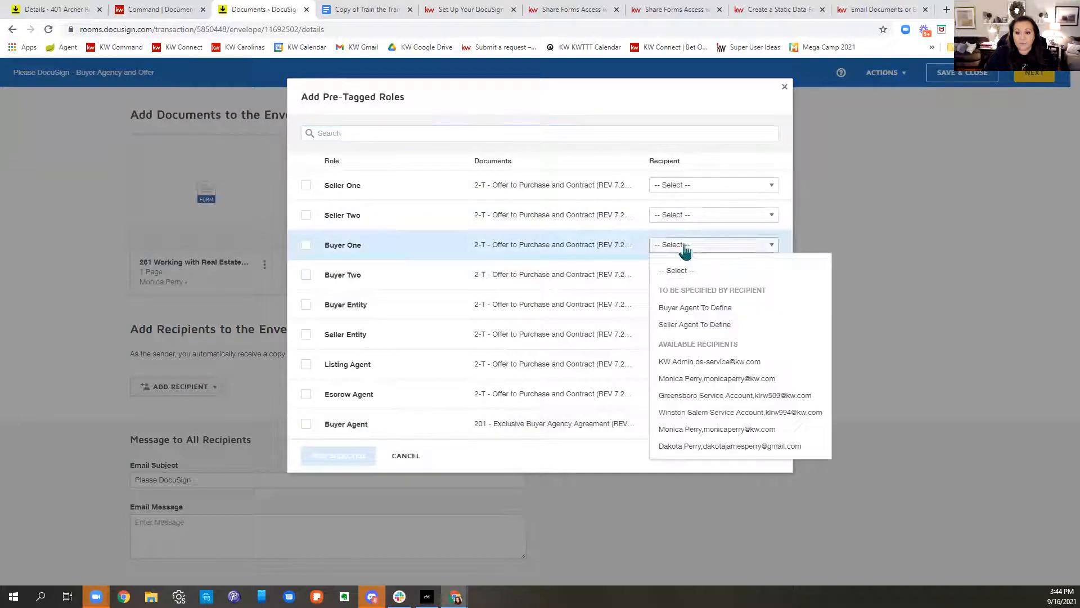
click(708, 447)
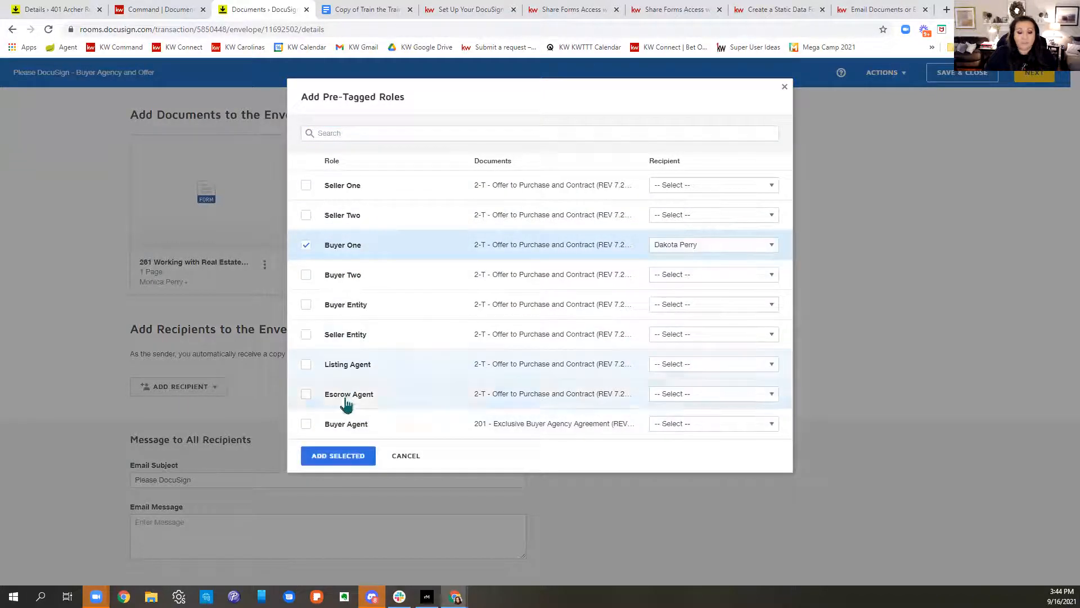
click(658, 427)
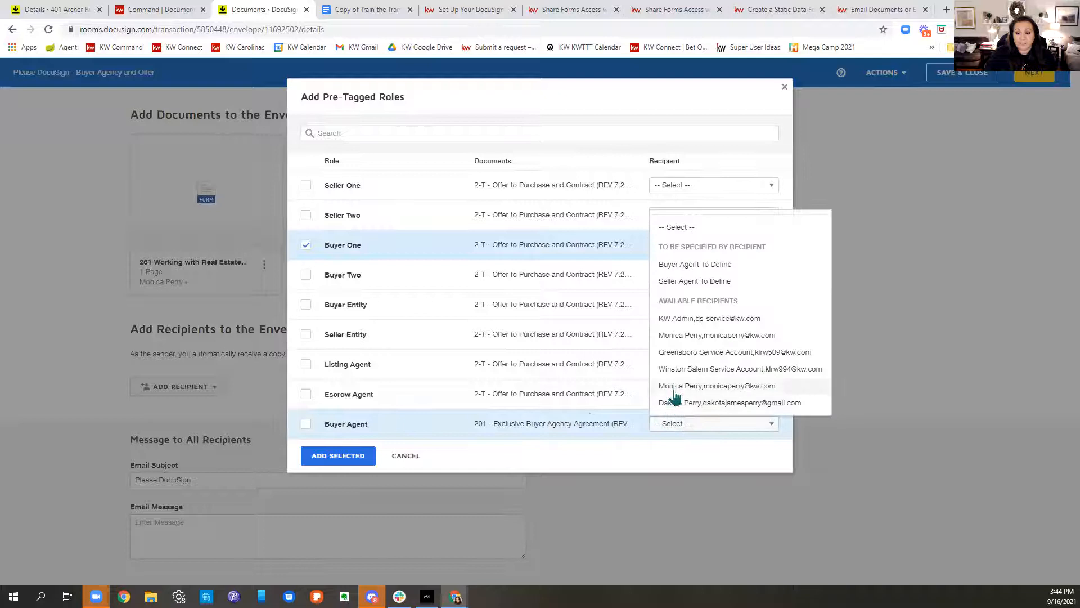
click(673, 387)
click(366, 455)
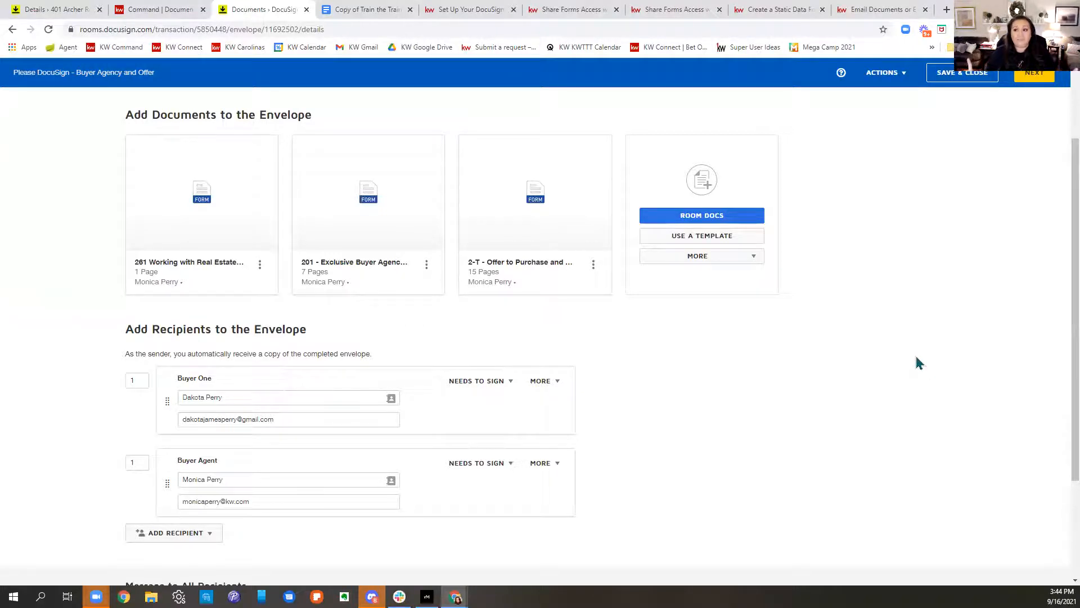
click(964, 73)
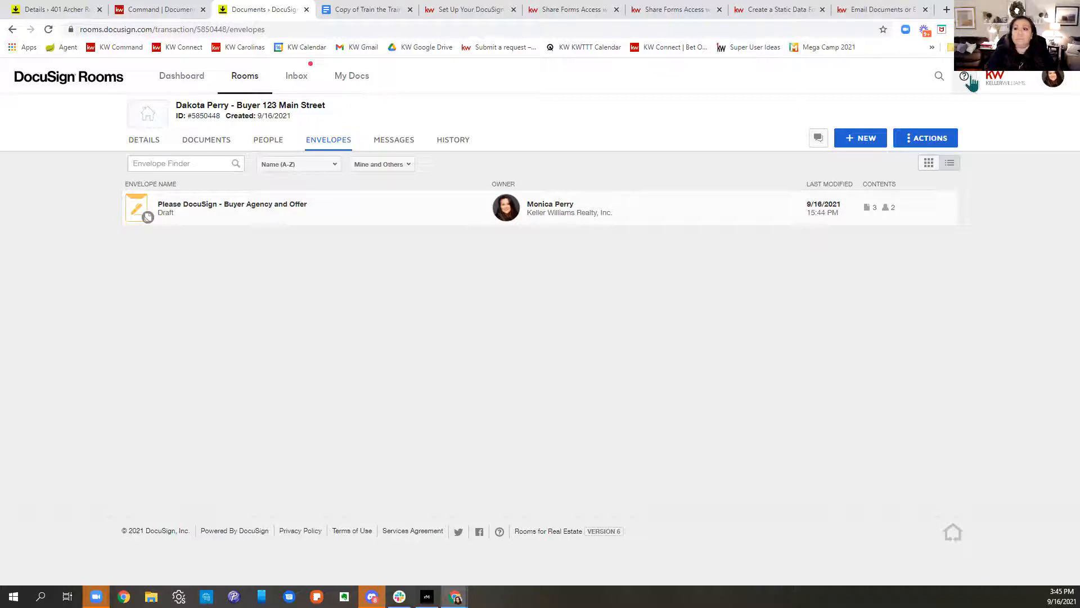
Step: Switch from DocuSign Rooms to DocuSign eSignature through the profile menu
click(1045, 80)
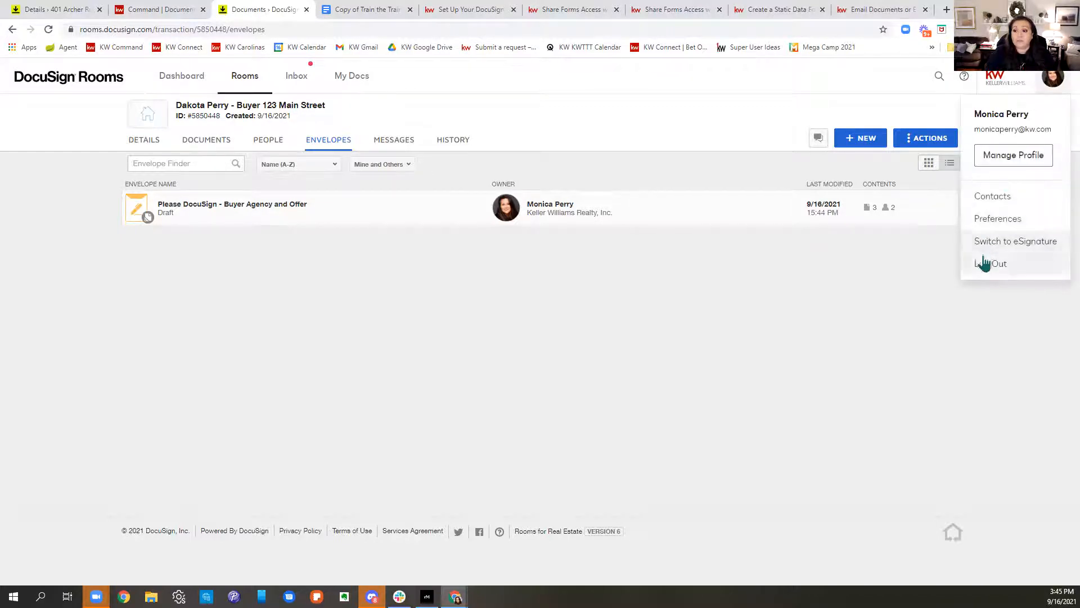
click(988, 248)
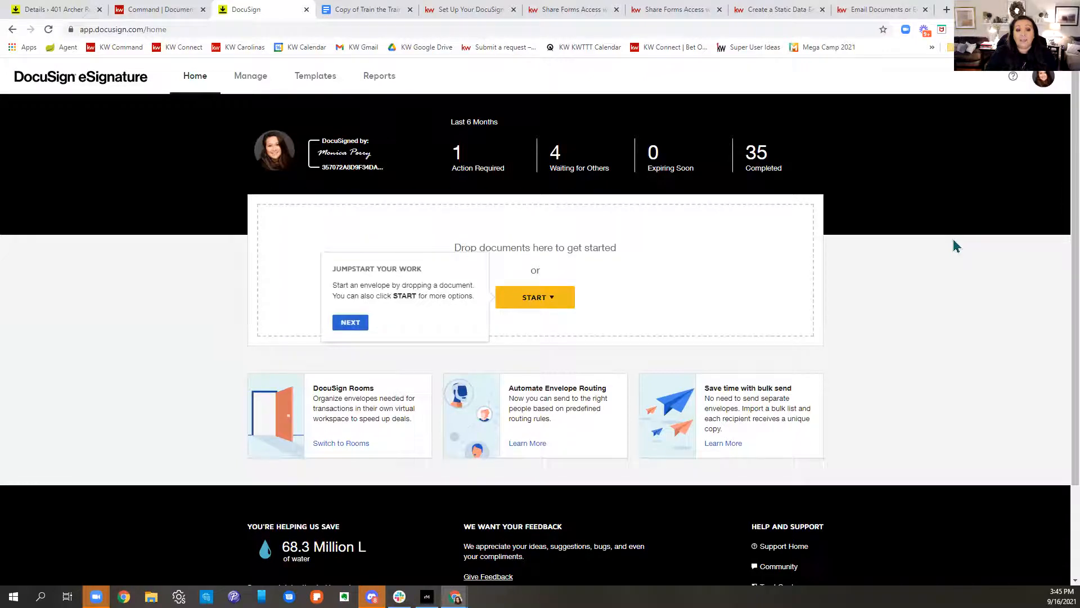
Step: Open Manage > Drafts and continue editing the newest 'Please DocuSign' draft envelope
click(251, 81)
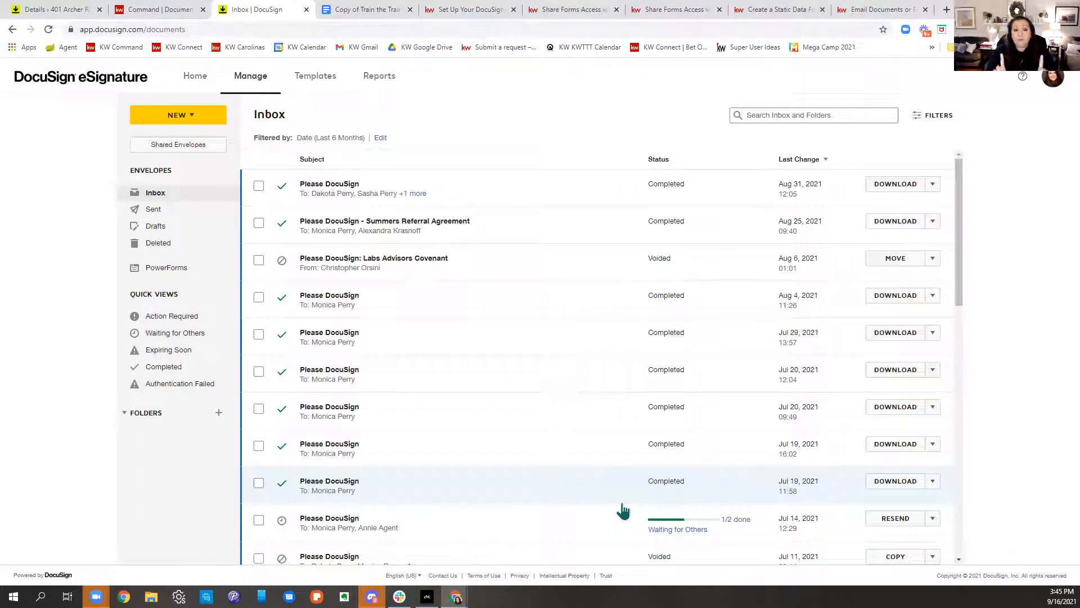
click(176, 235)
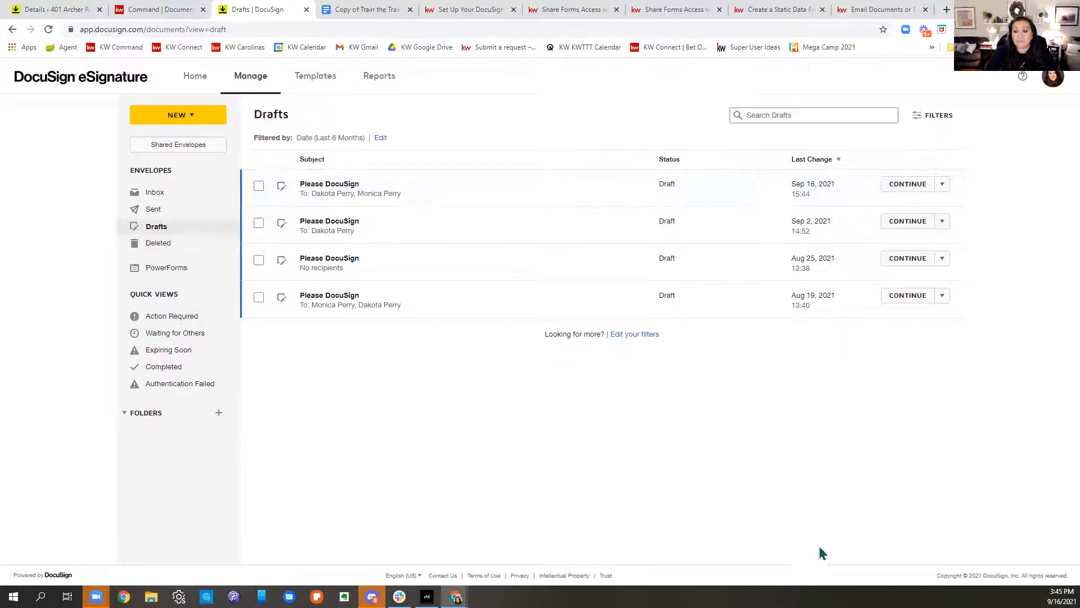
click(943, 184)
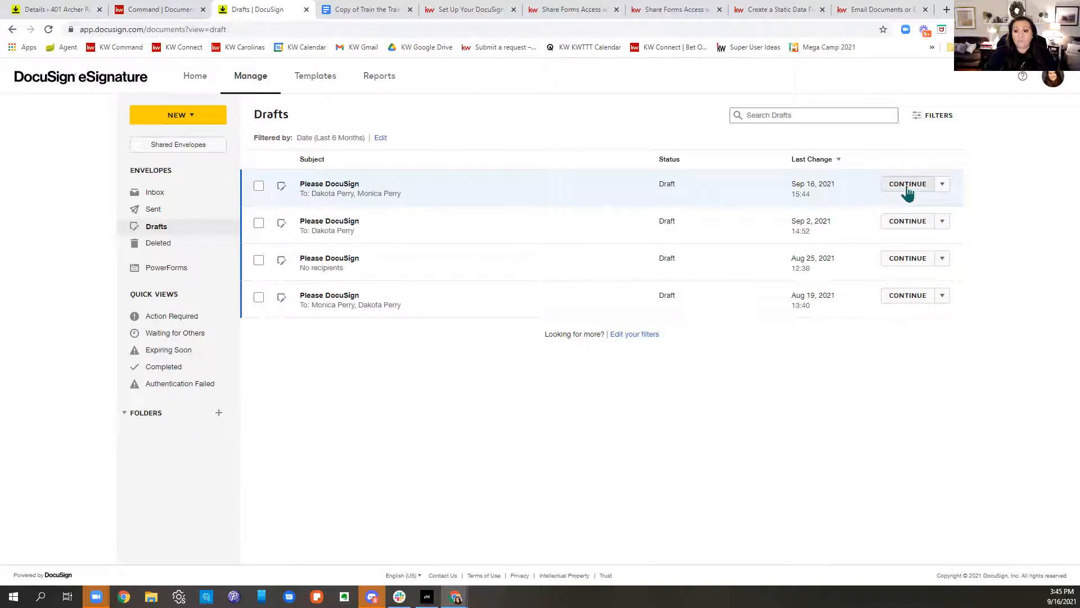
click(908, 186)
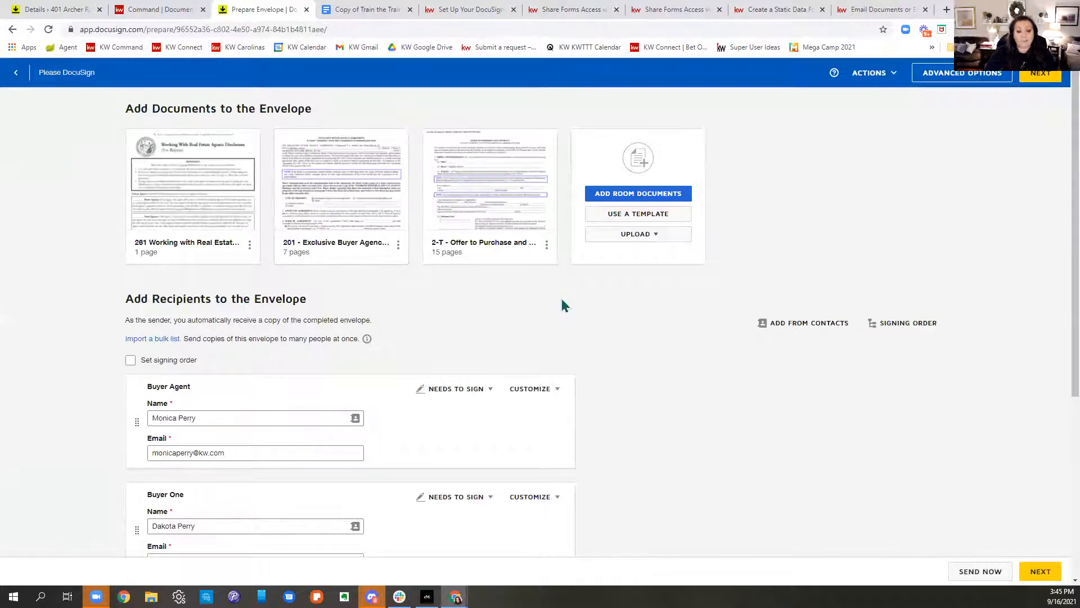
Step: Change Buyer Agent and Buyer One from Needs to Sign to In Person Signer
scroll(825, 208, down, 3)
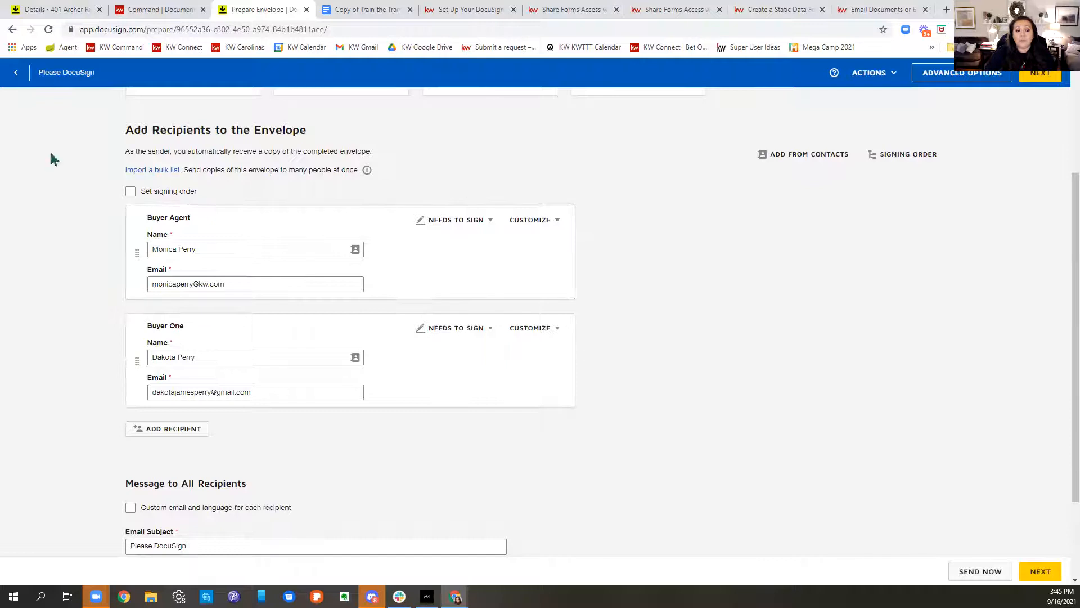
click(443, 221)
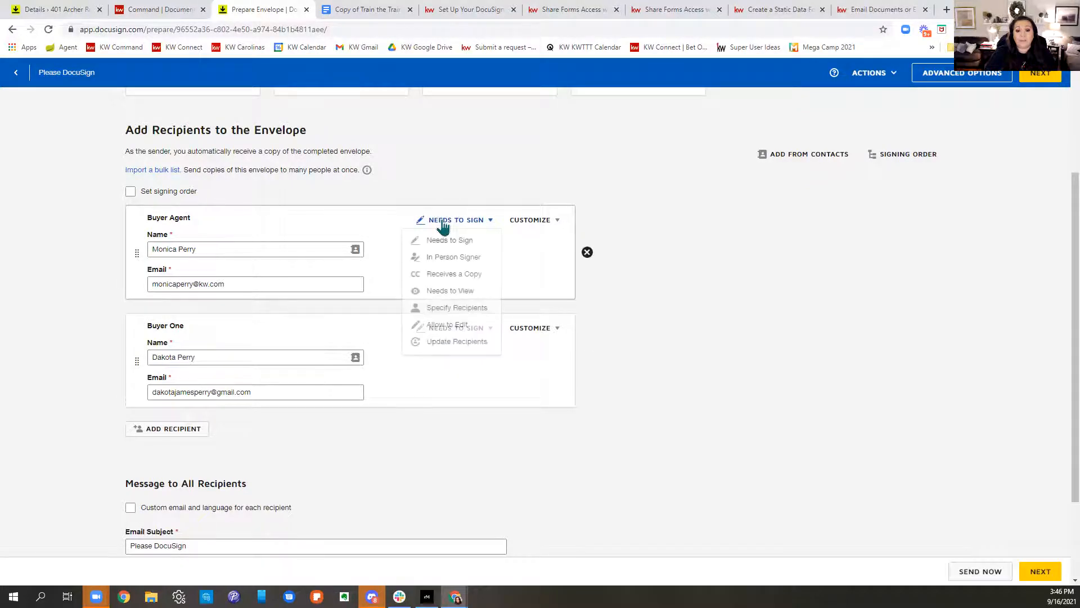
click(450, 258)
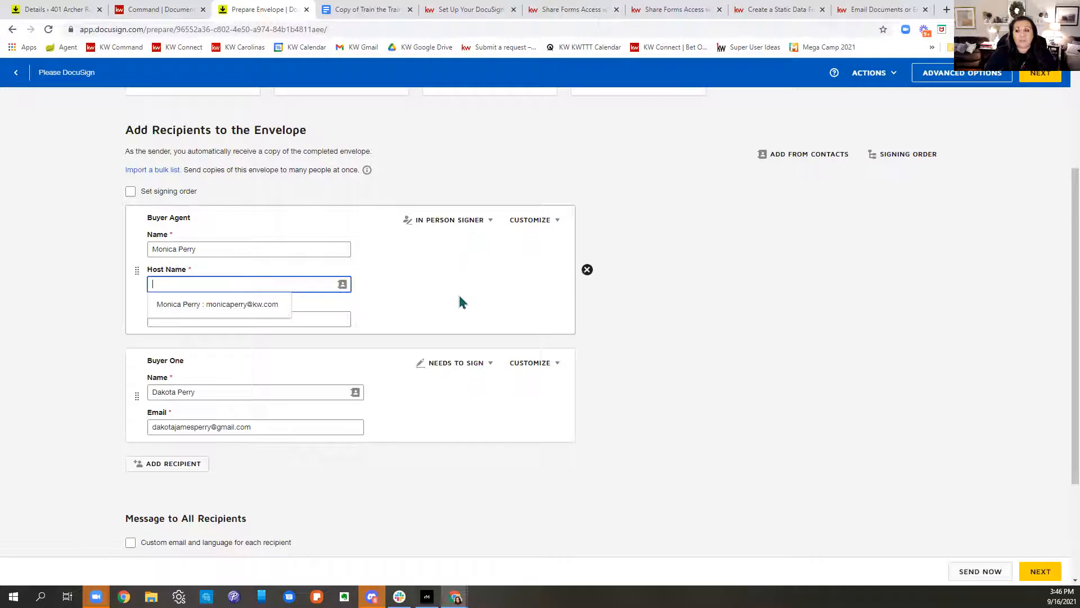
click(469, 365)
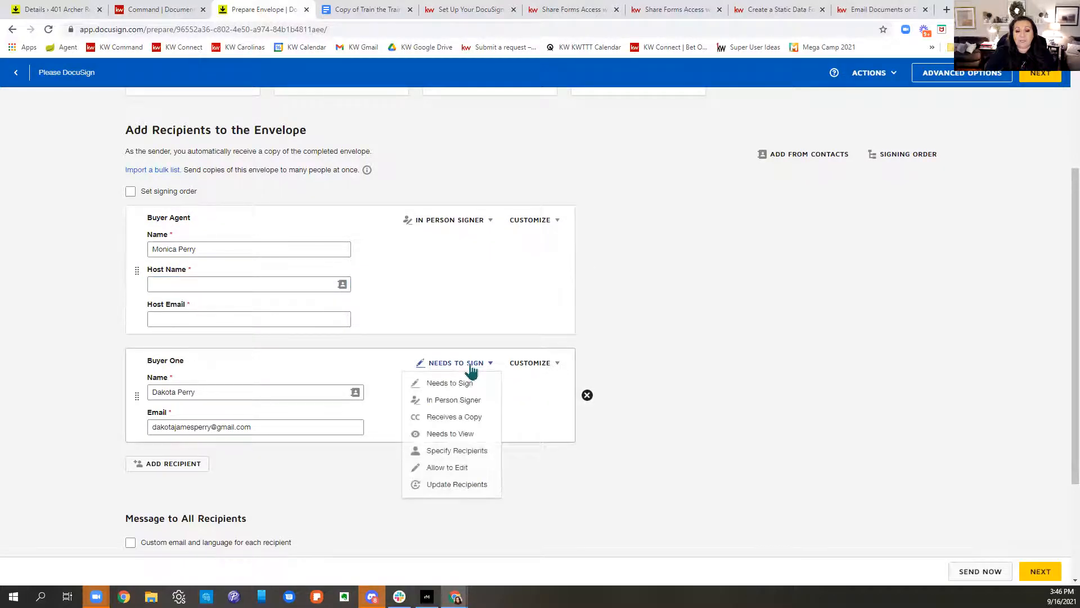
click(480, 401)
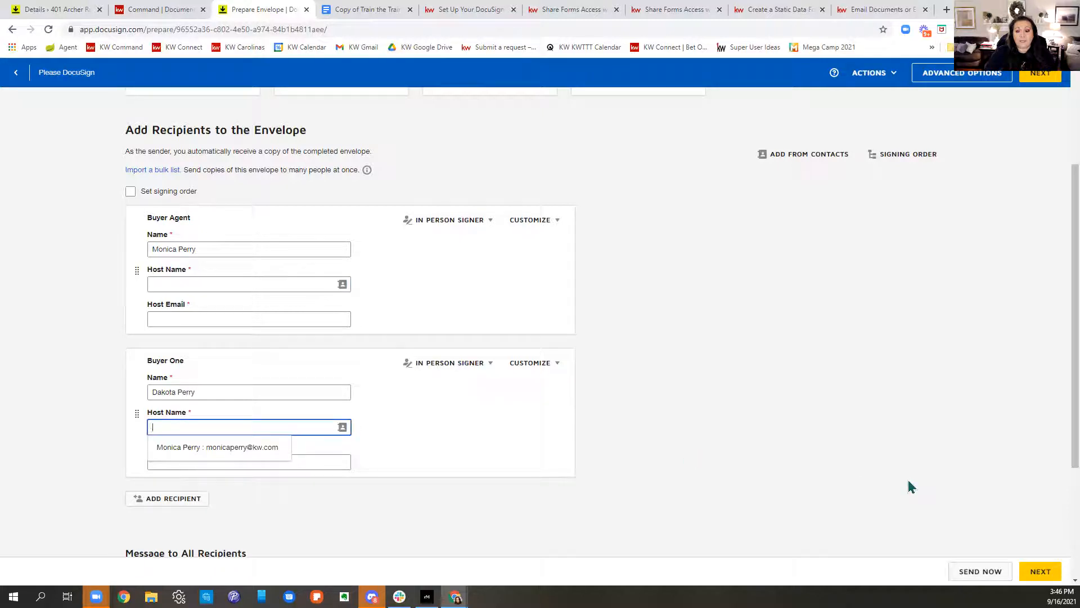
click(1051, 568)
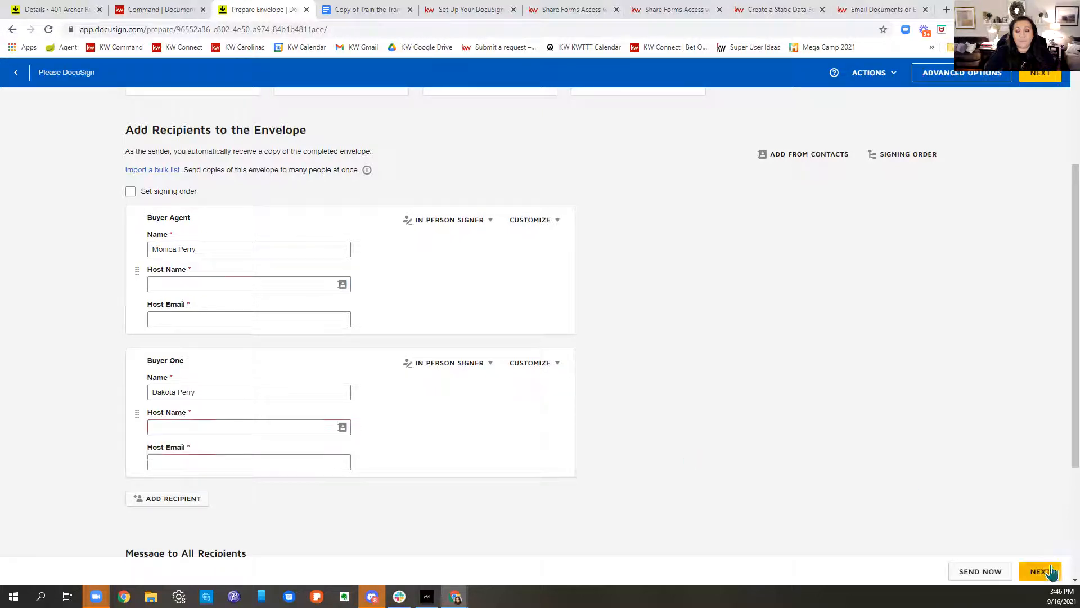
Step: Set the agent as host for both in-person signers and continue to field placement
click(198, 283)
click(204, 313)
click(193, 426)
click(181, 448)
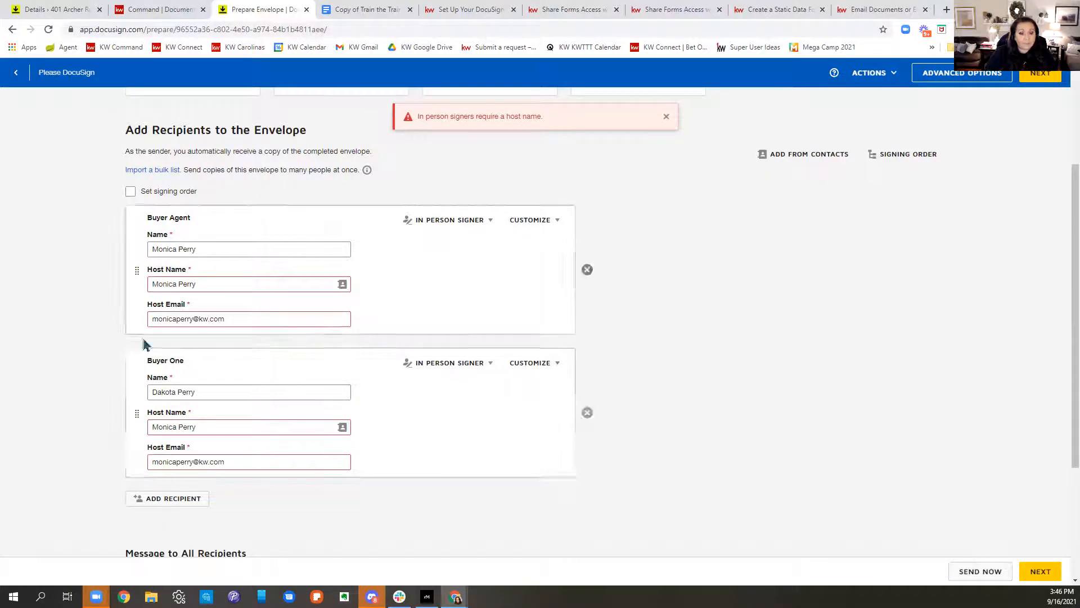
click(1040, 571)
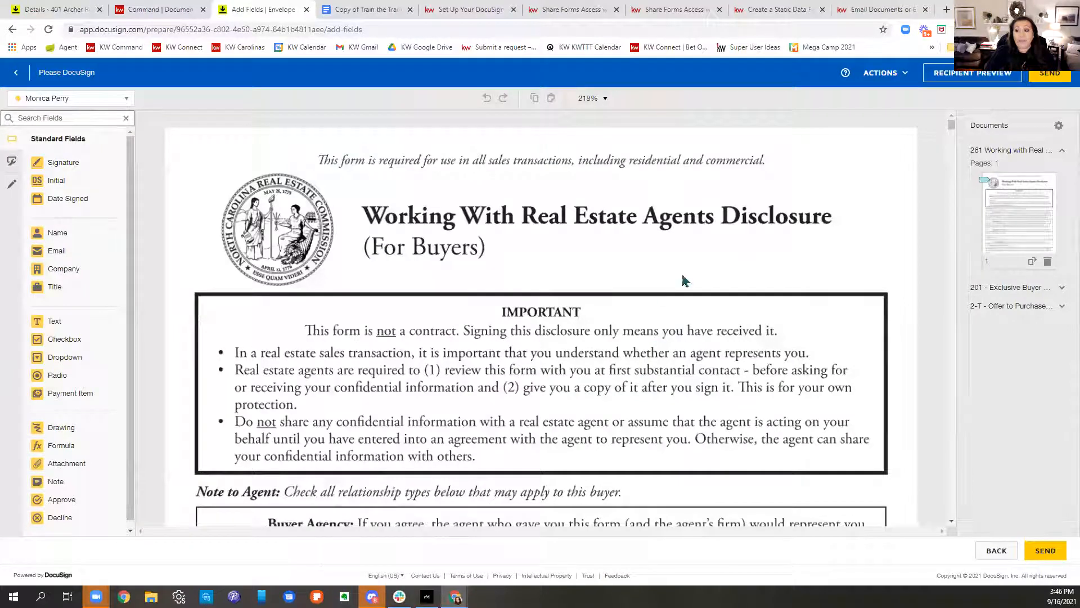
Step: Check the Sign field's recipient, send the envelope, and choose Sign Now
scroll(707, 244, down, 15)
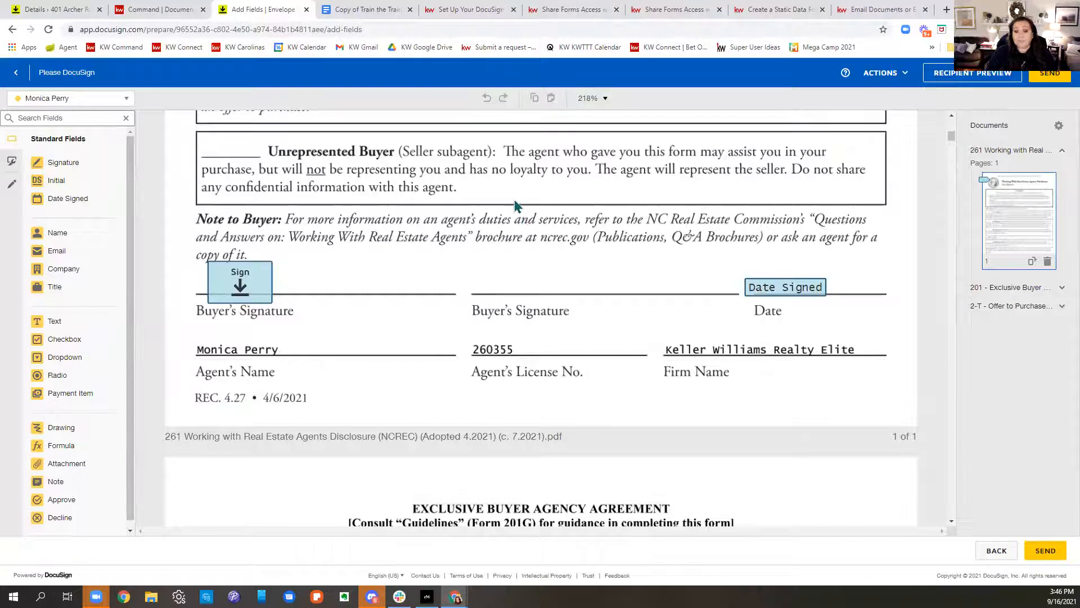
click(251, 293)
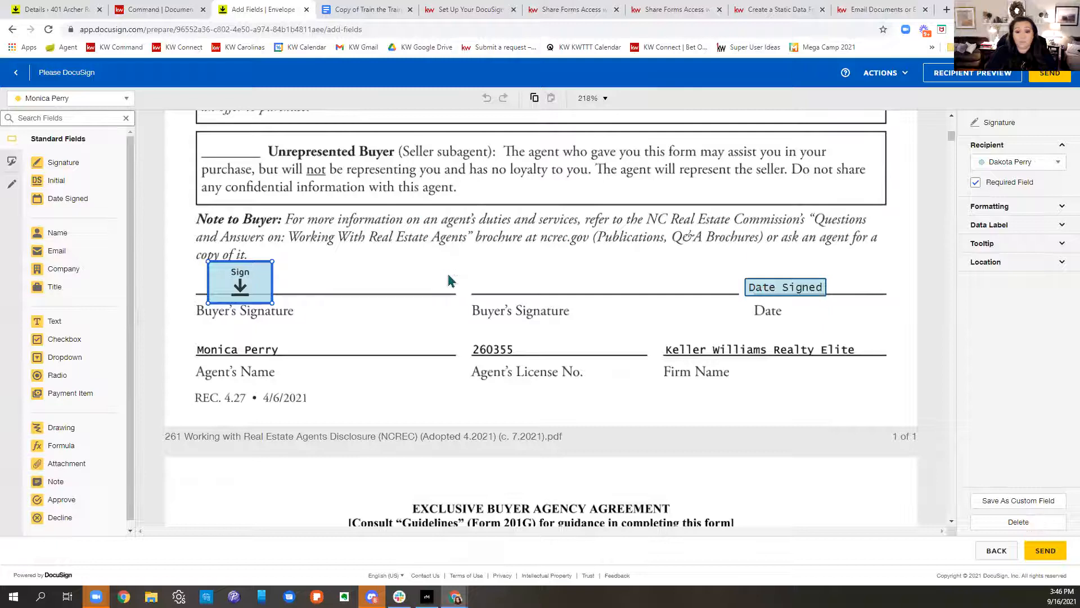
scroll(543, 285, down, 1)
click(1050, 73)
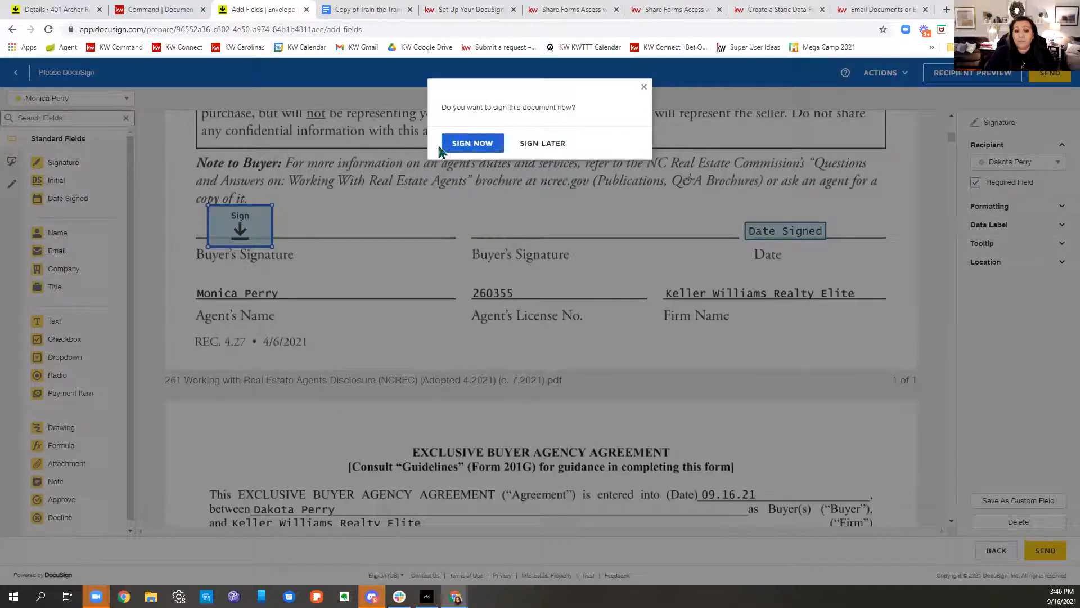
click(450, 145)
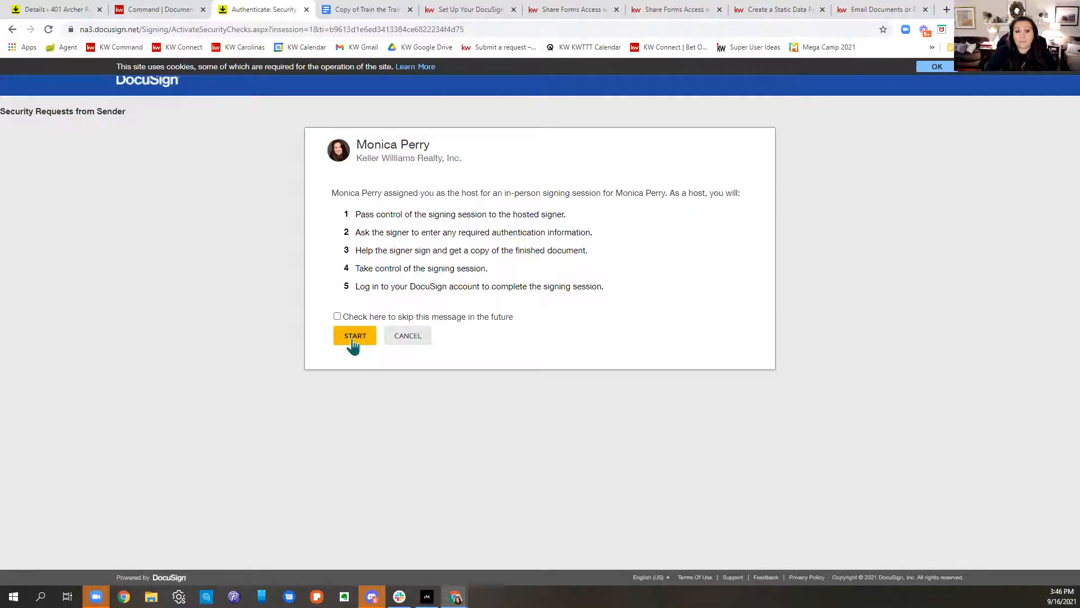
Step: Start the hosted in-person signing session, agree to electronic records, and continue to the documents
drag(361, 193, 759, 188)
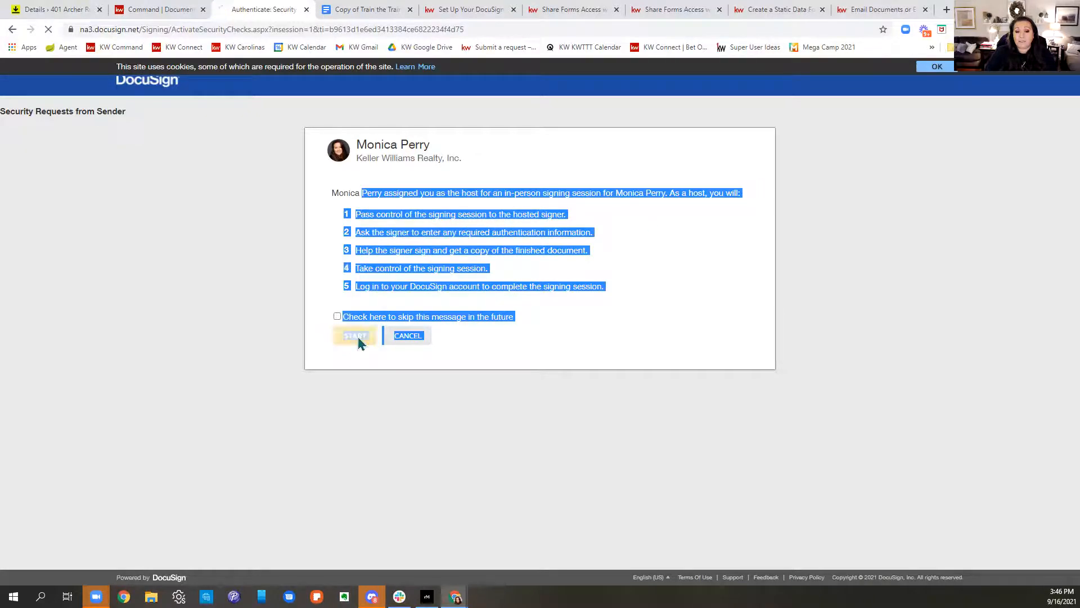
click(457, 240)
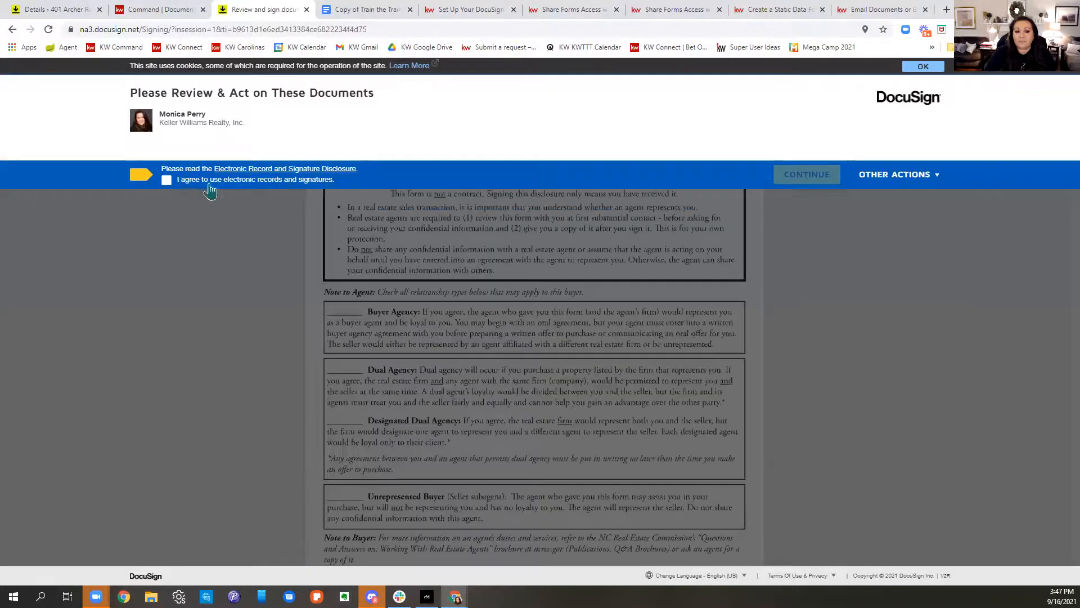
click(168, 180)
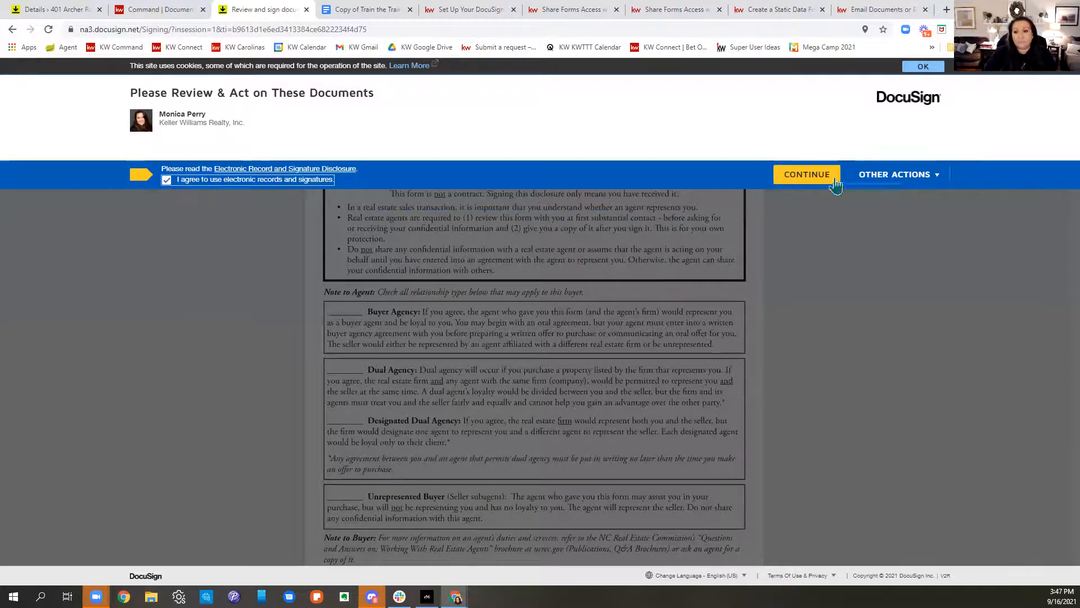
click(807, 175)
Step: Adopt the signer's initials, fill every initials field including the last on page 1, and finish
click(274, 158)
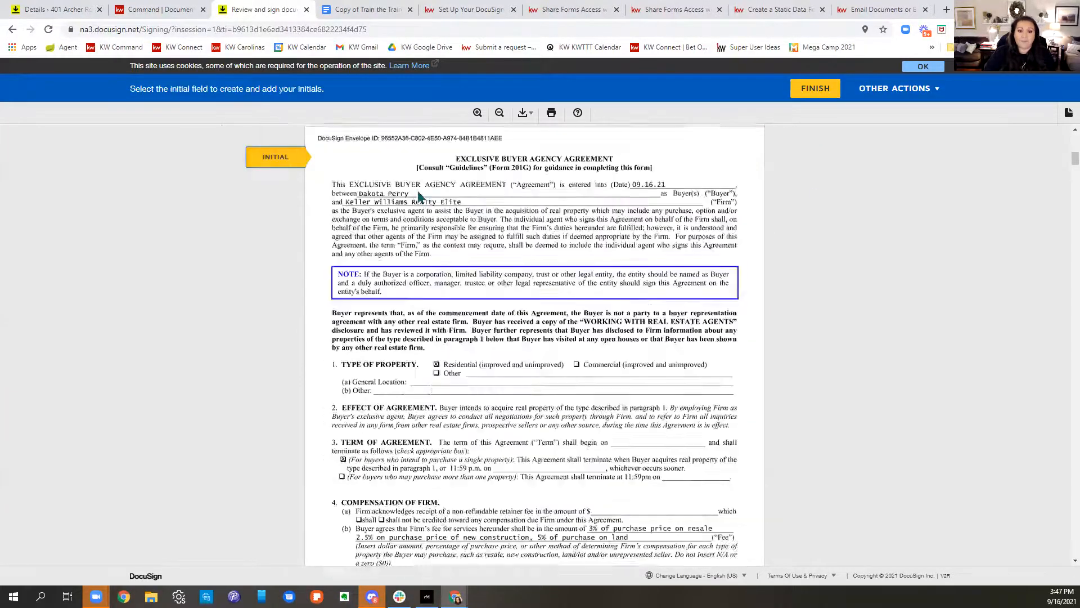
click(567, 345)
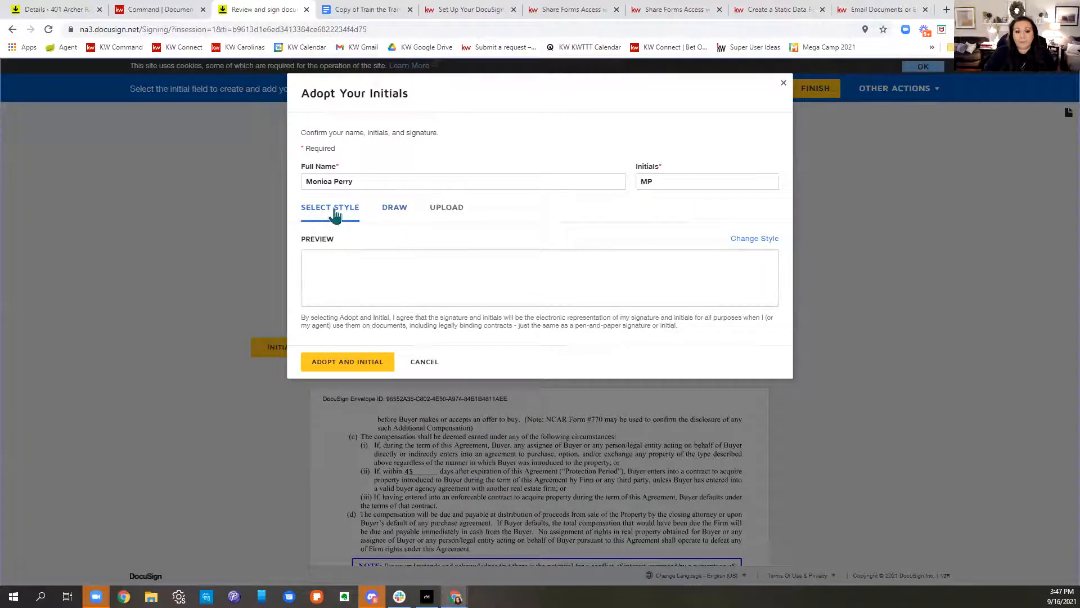
click(352, 362)
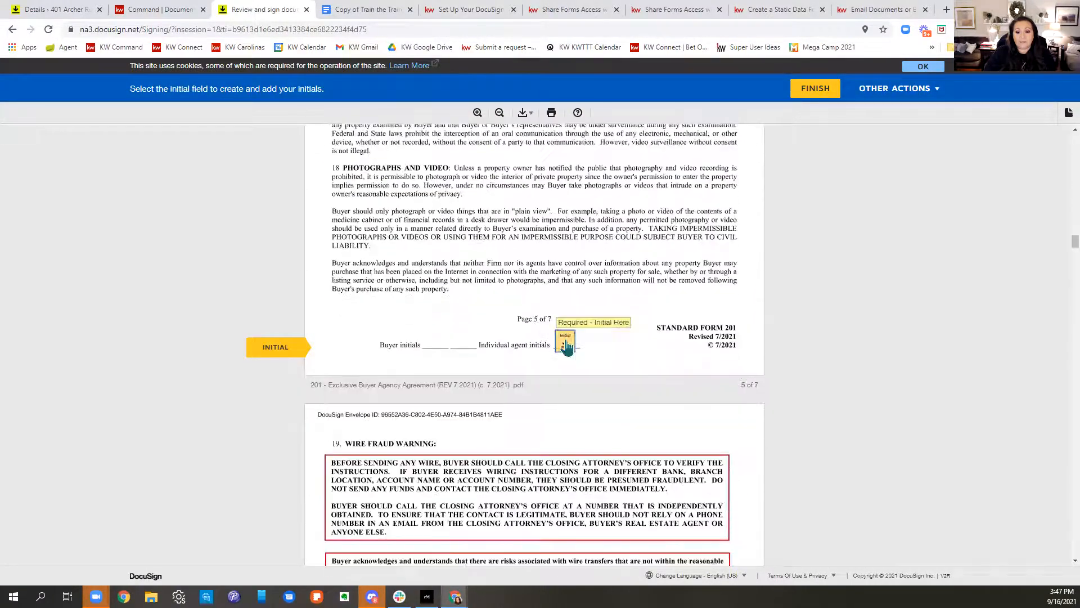
click(566, 344)
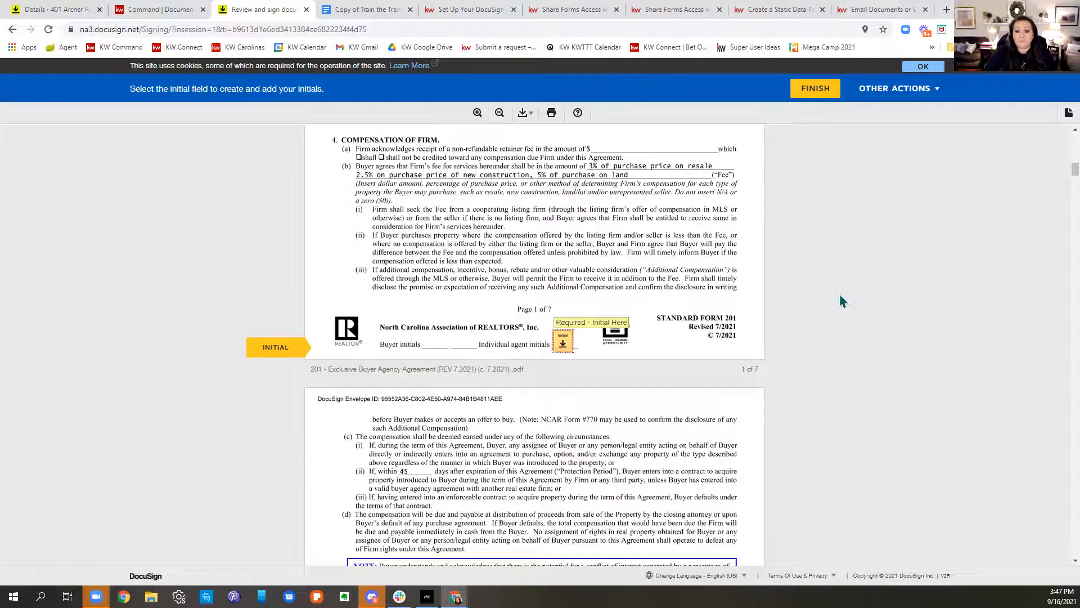
click(563, 341)
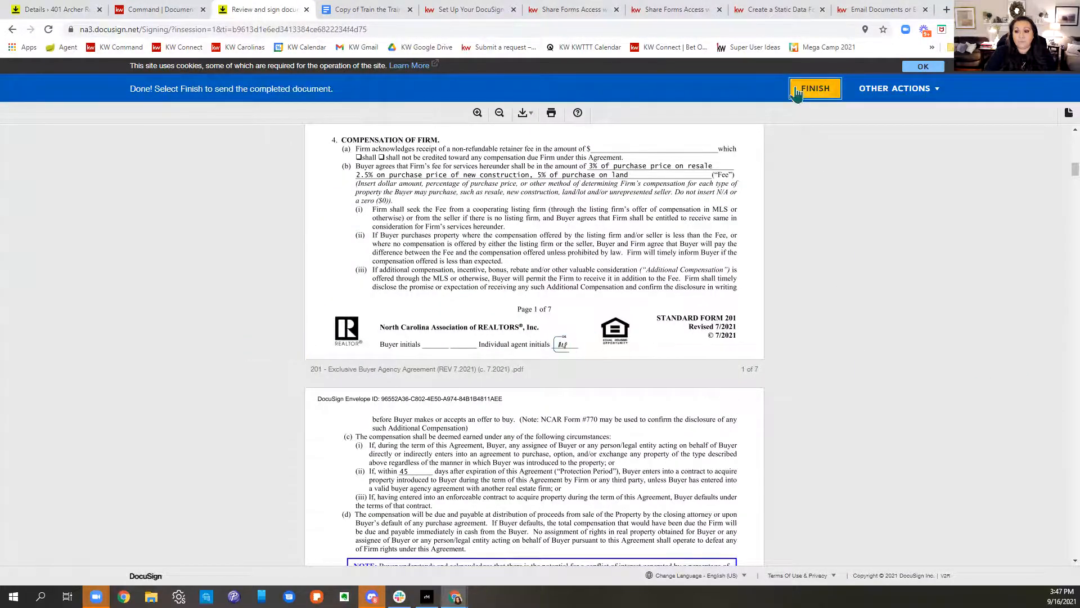
click(798, 95)
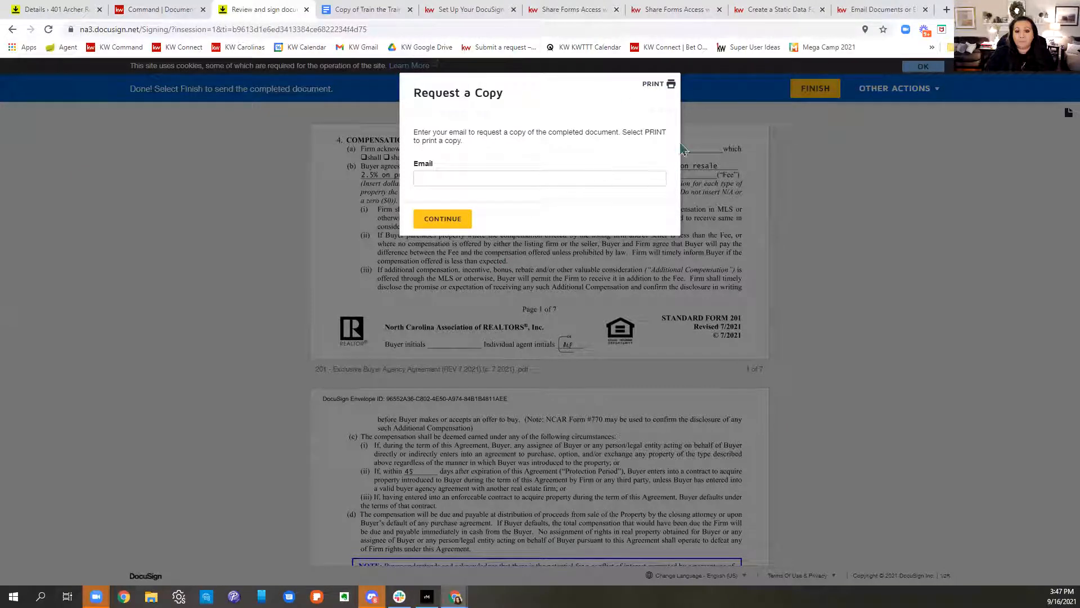
Step: Request an e-mailed copy by entering the signer's e-mail address, then pass control back
click(438, 177)
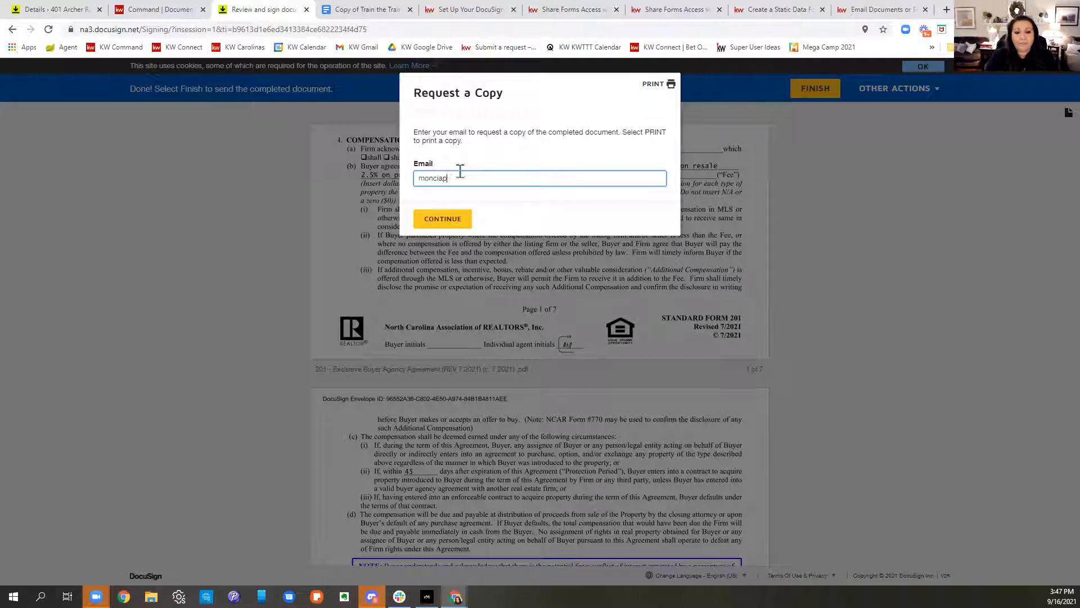
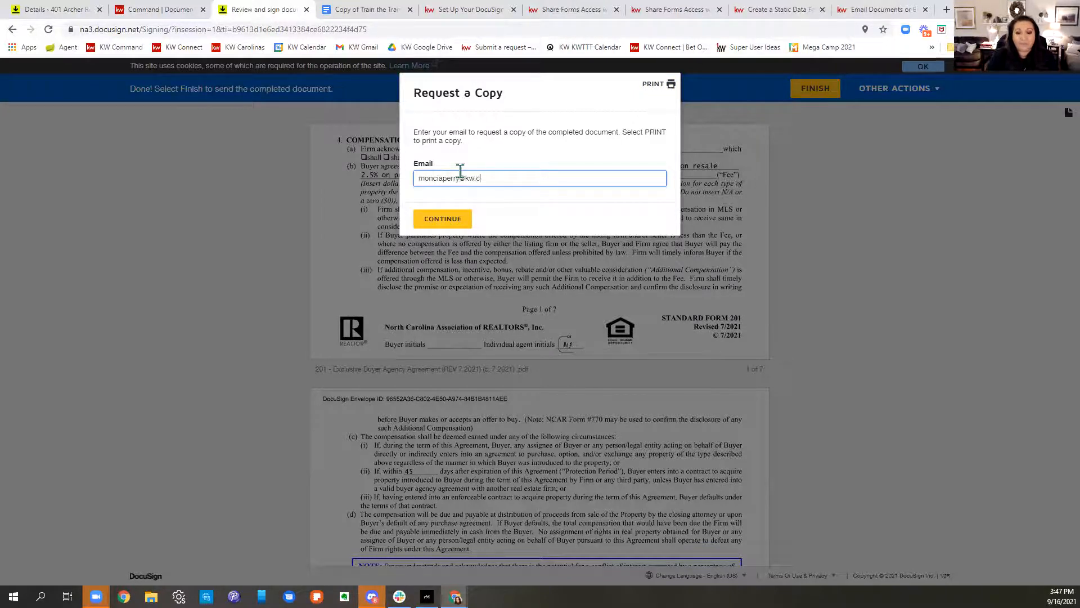
click(427, 228)
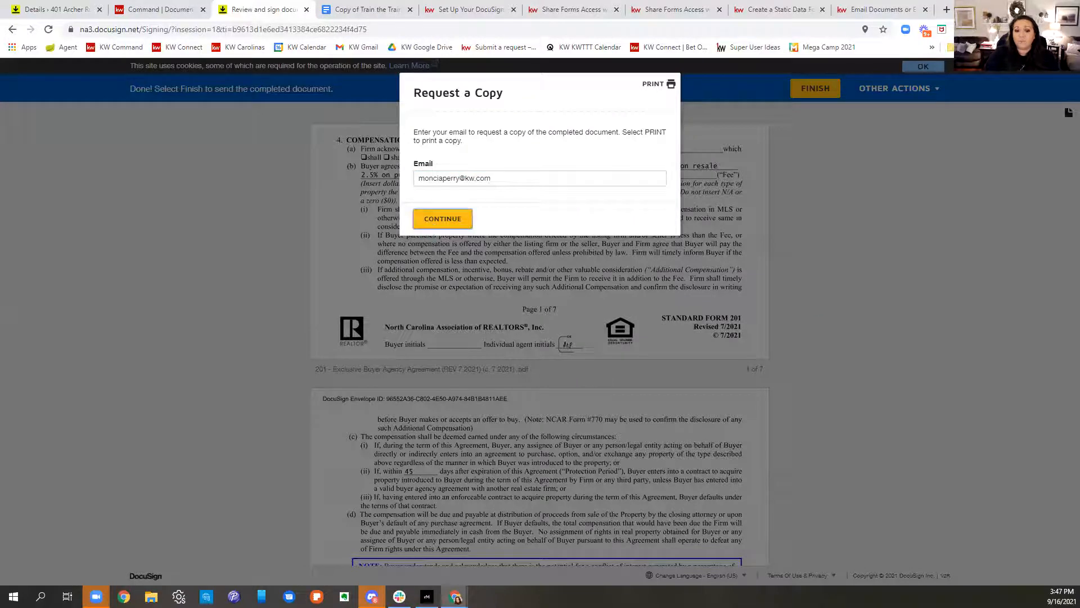
click(441, 171)
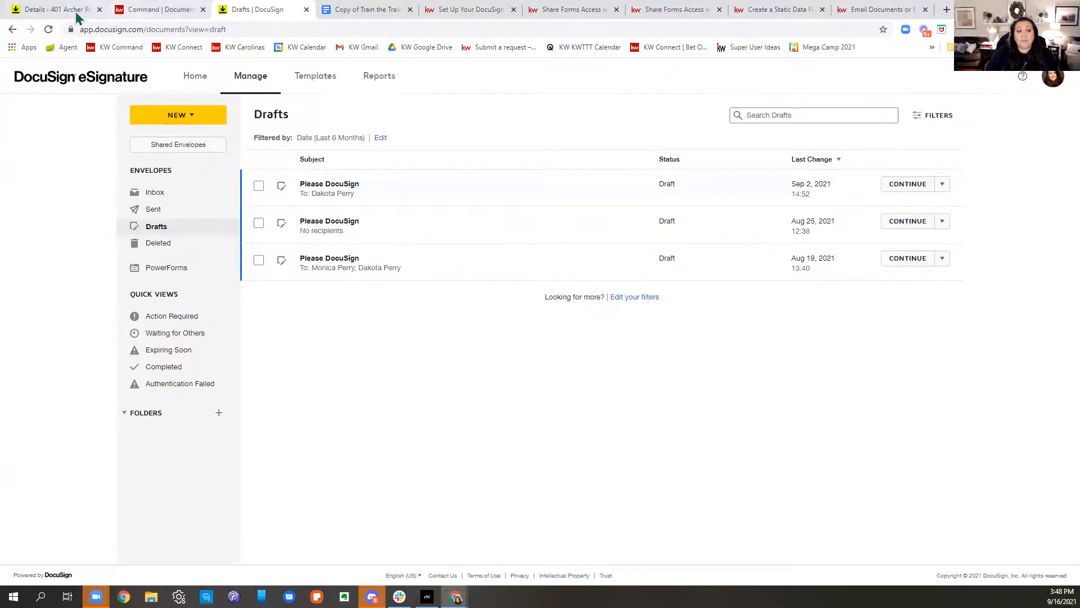
Step: Return to the eSignature home page, then bring up the KW Answers inbound e-mail article
click(166, 9)
click(242, 9)
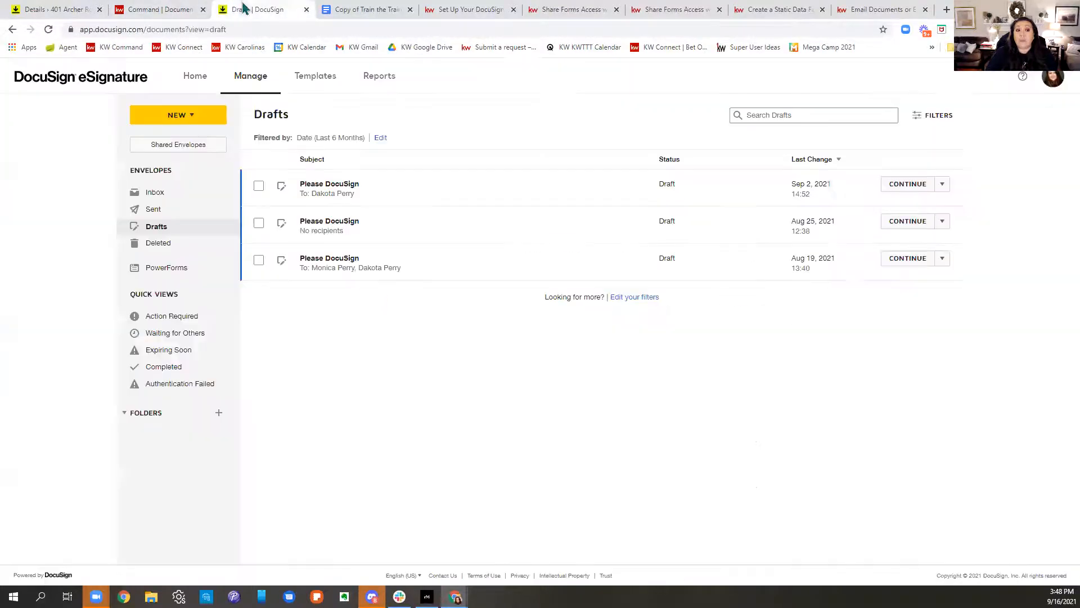
click(196, 78)
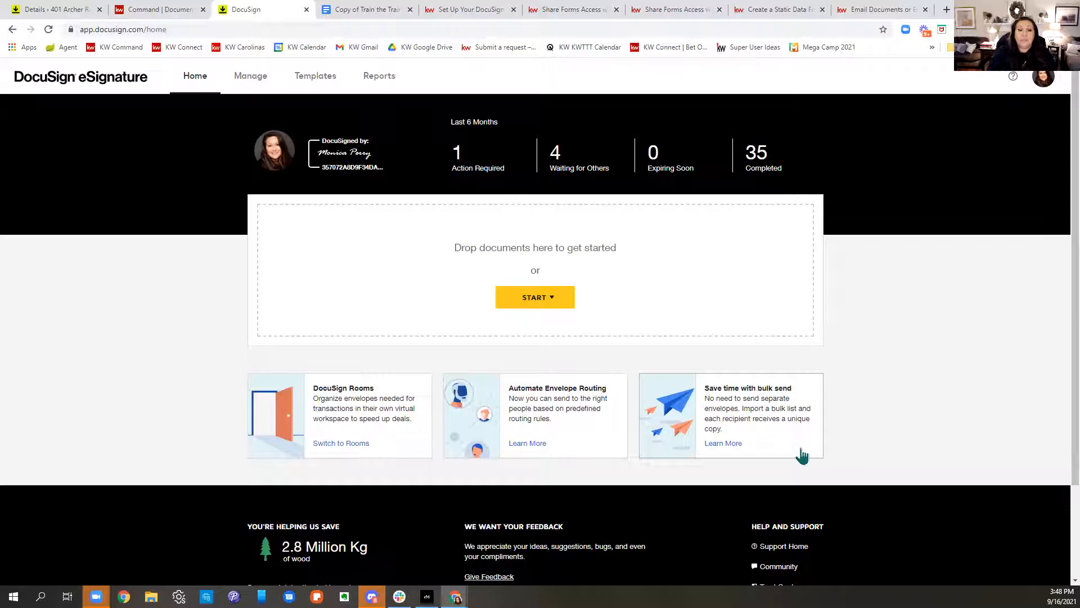
click(453, 11)
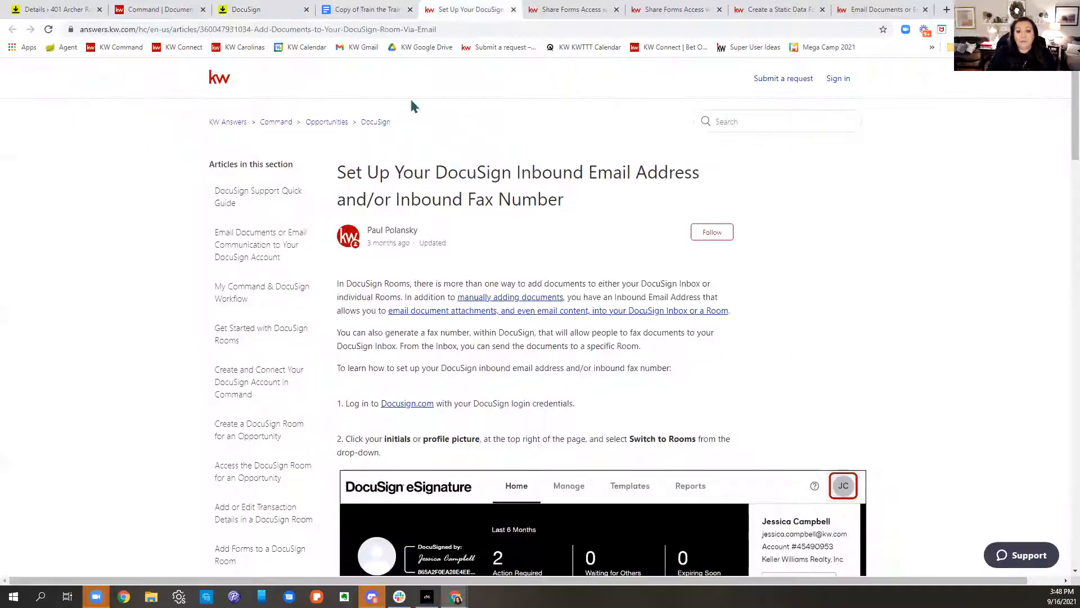
Step: Search KW Answers for 'in p', read the in-person signing article, then return to the Command checklist
click(724, 121)
text(in person signing)
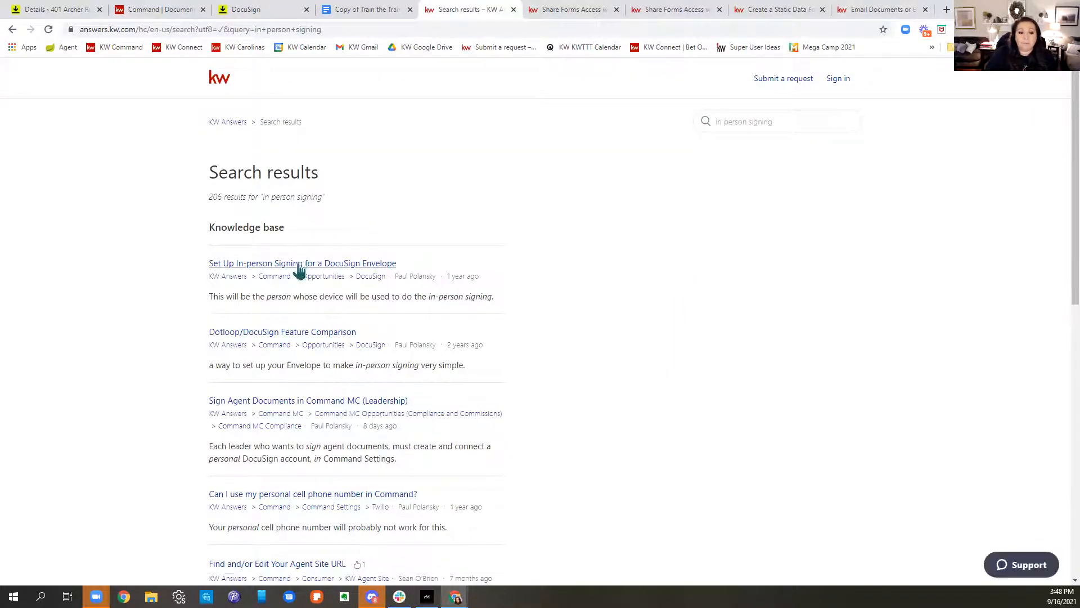
click(298, 264)
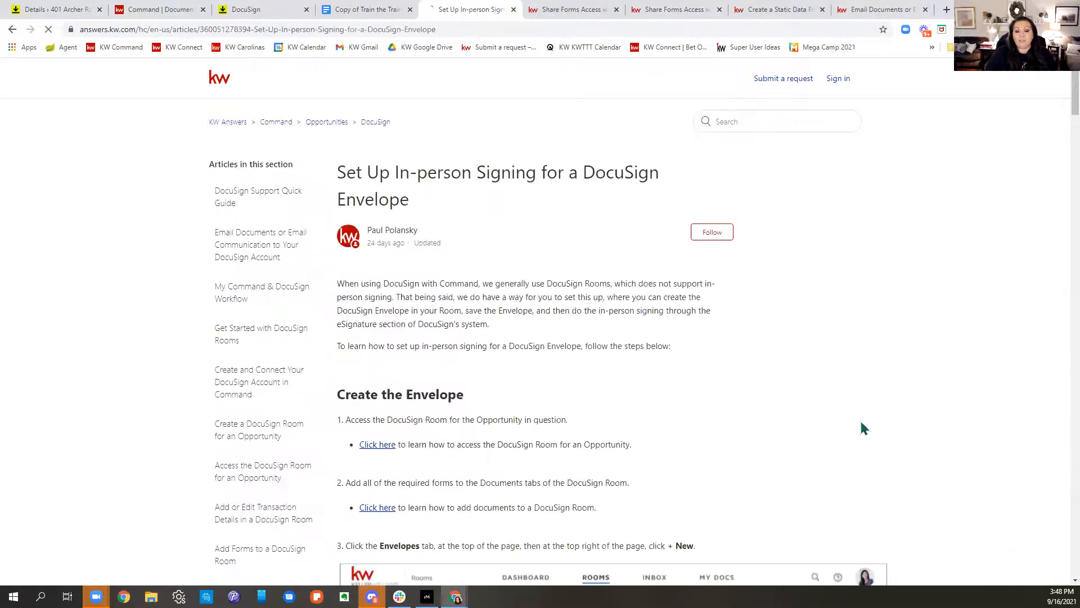
scroll(863, 433, down, 6)
scroll(878, 433, up, 6)
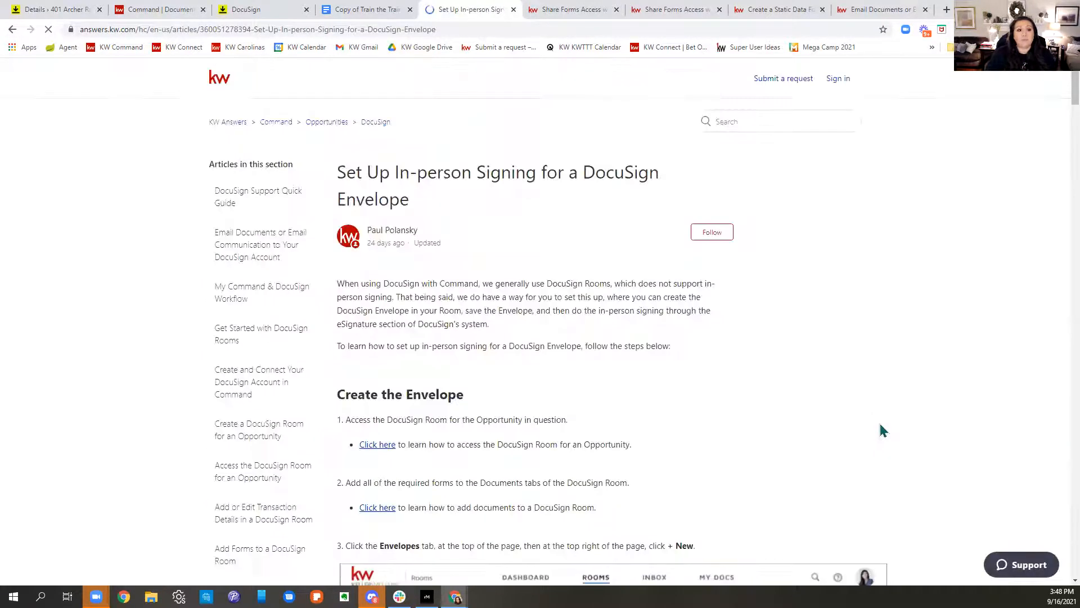
click(135, 8)
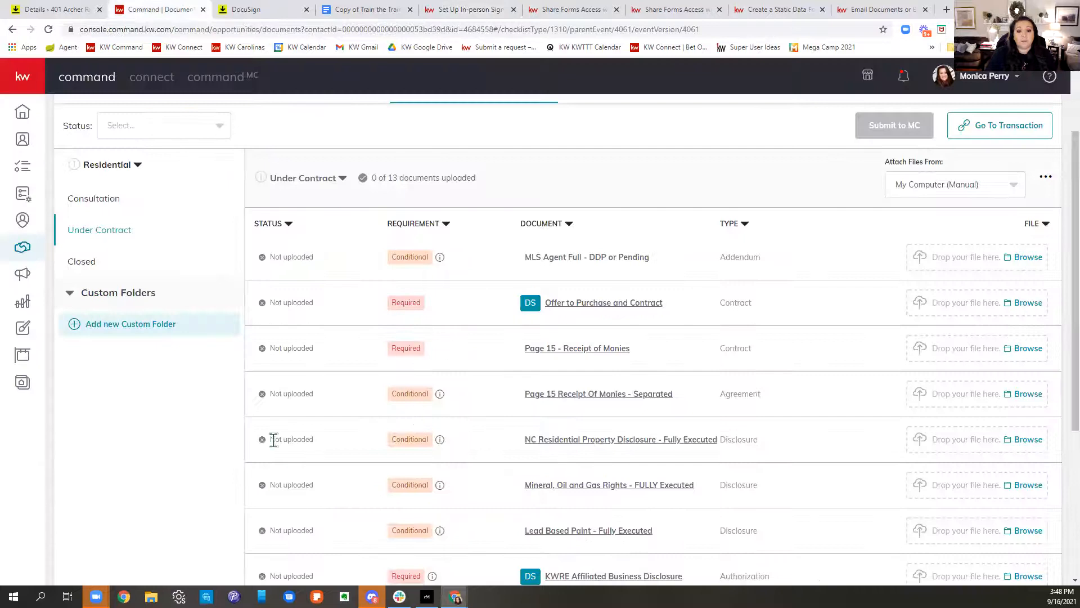
Step: Go back to the DocuSign eSignature home page showing 1 action required and 35 completed envelopes
click(53, 9)
click(261, 8)
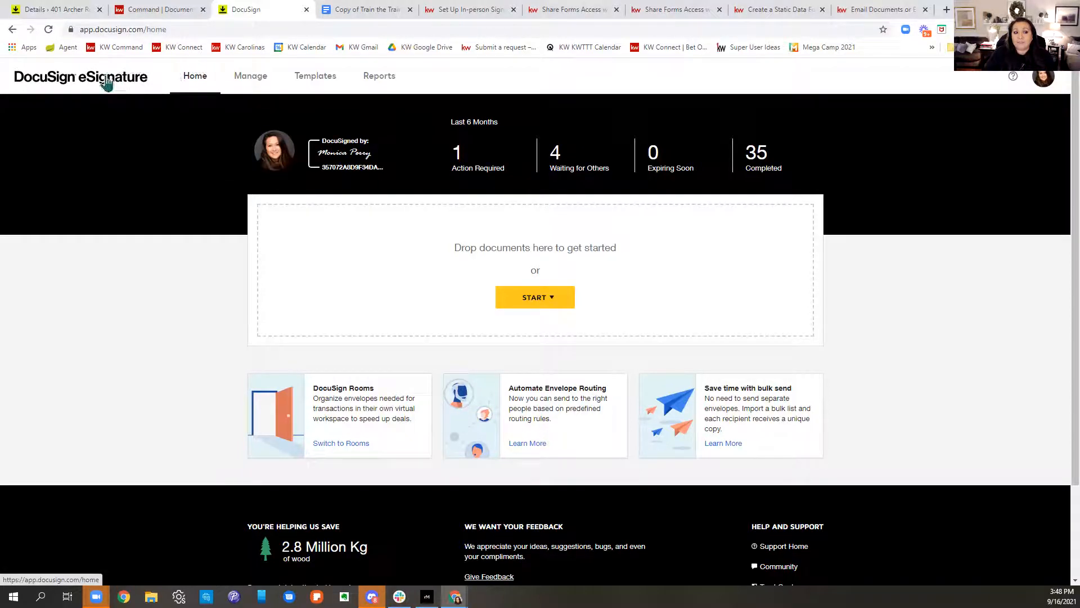
Step: From the Templates list, create a new template via NEW > Create Template
click(317, 87)
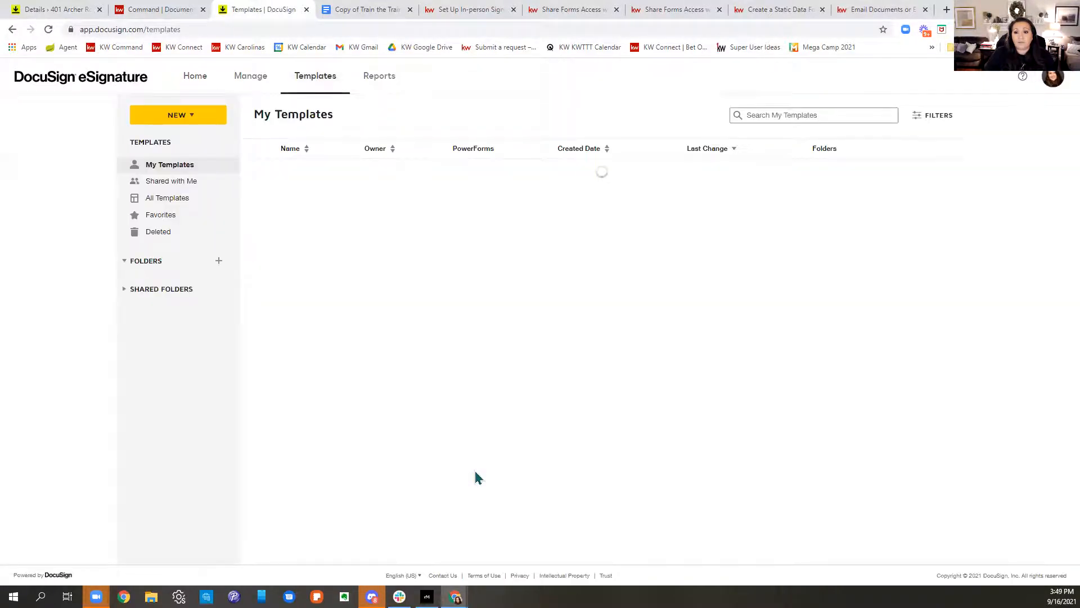
click(196, 125)
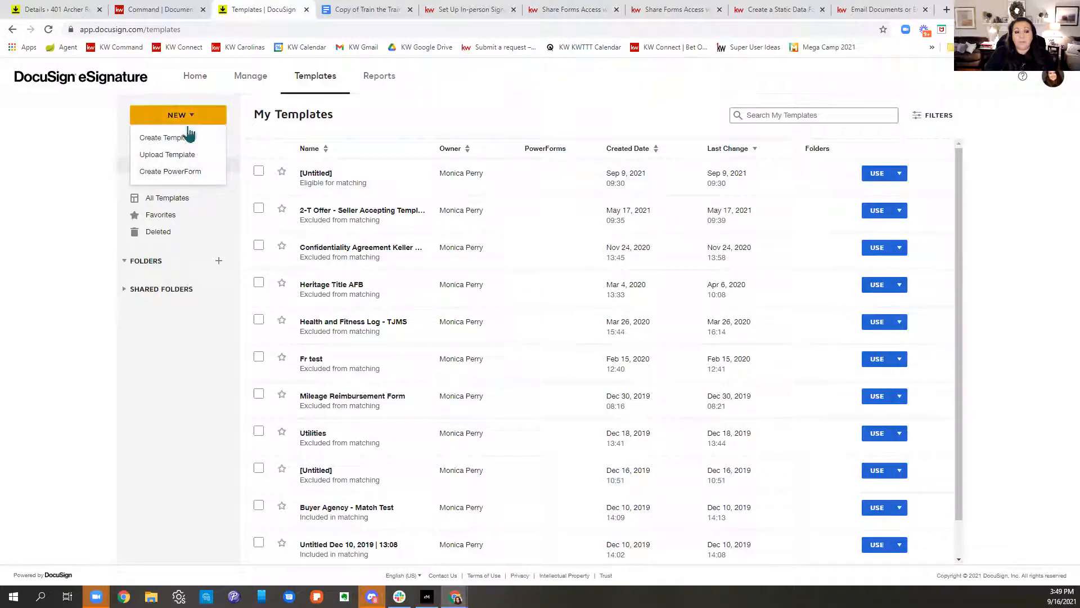
click(203, 137)
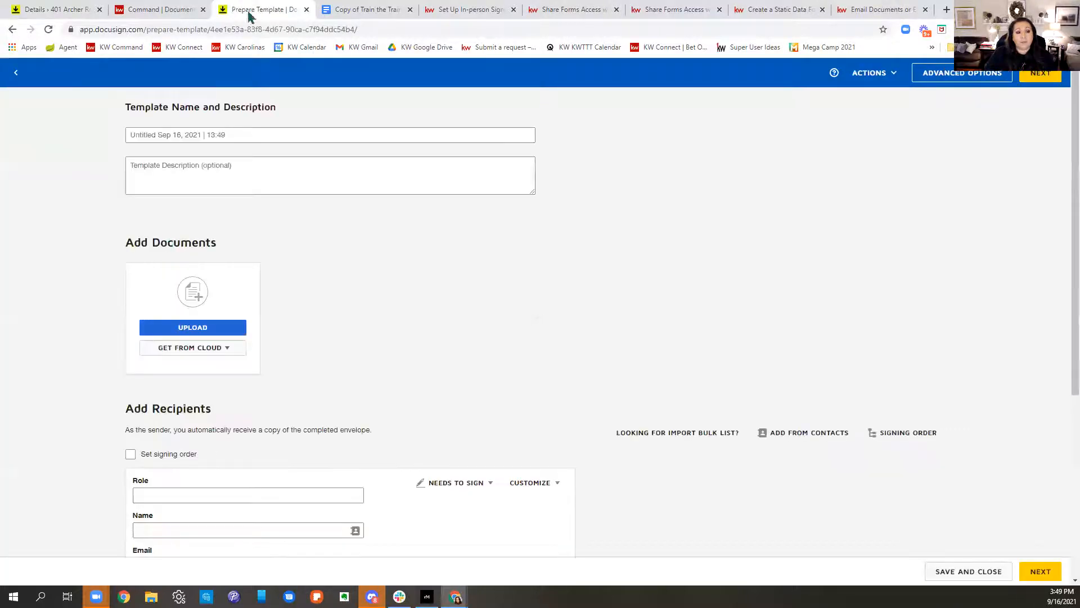
Step: Name the template 'Docusign Class 9.16.21' and upload the Appraisal Amendment and Inspection Waiver PDF
click(156, 133)
text(Docusign Class)
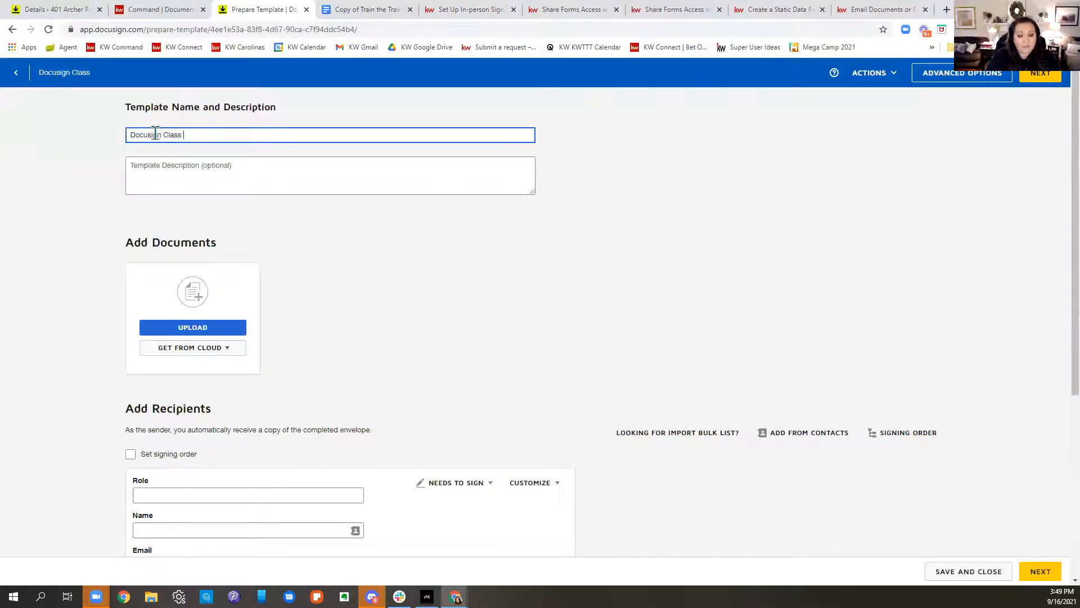
text( 9.16.21)
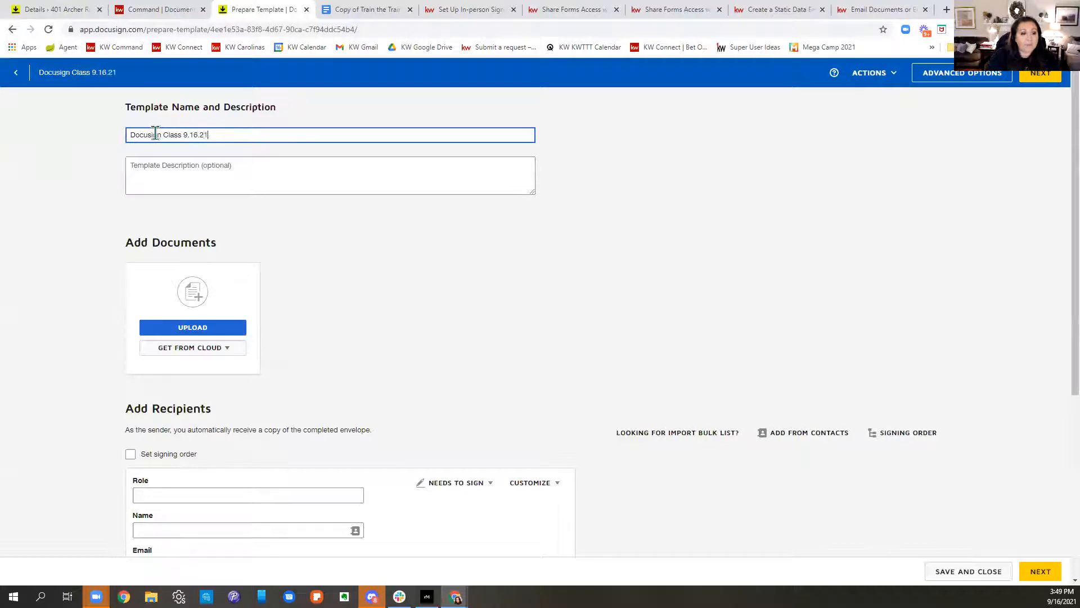
click(211, 331)
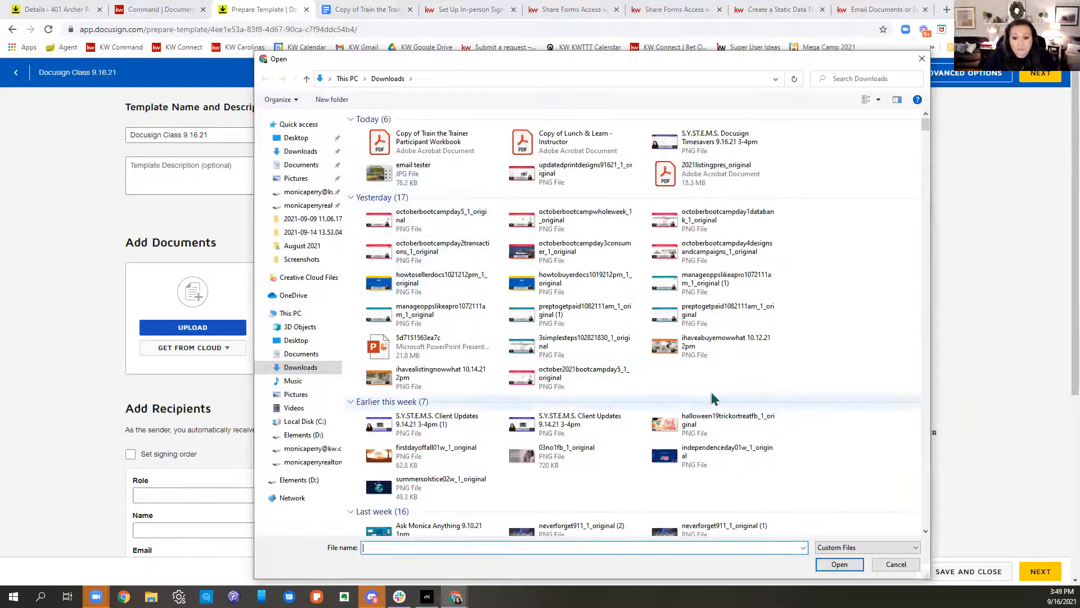
scroll(713, 396, down, 3)
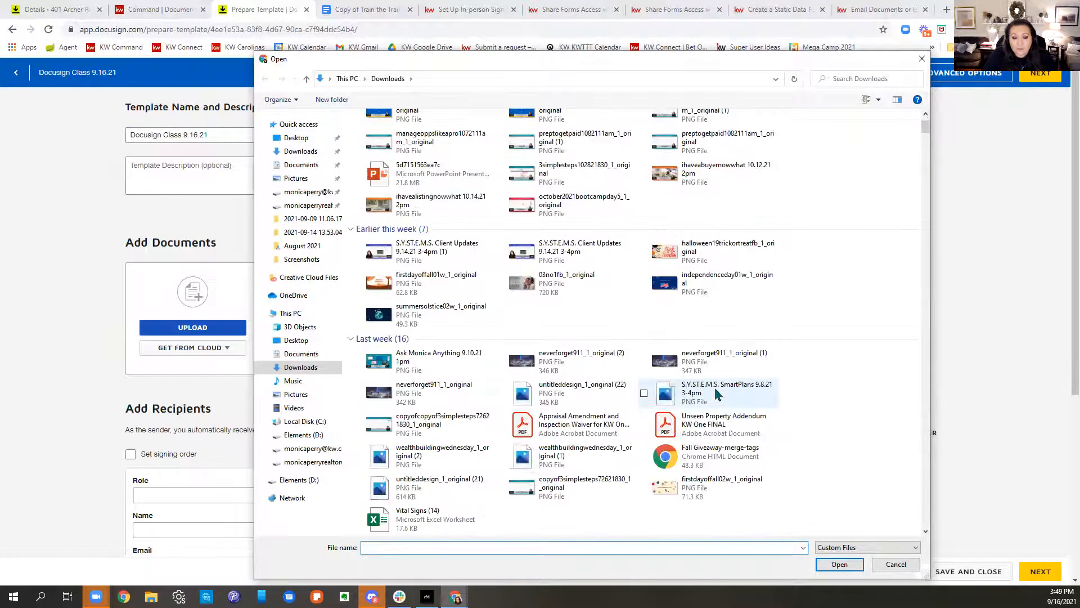
click(619, 429)
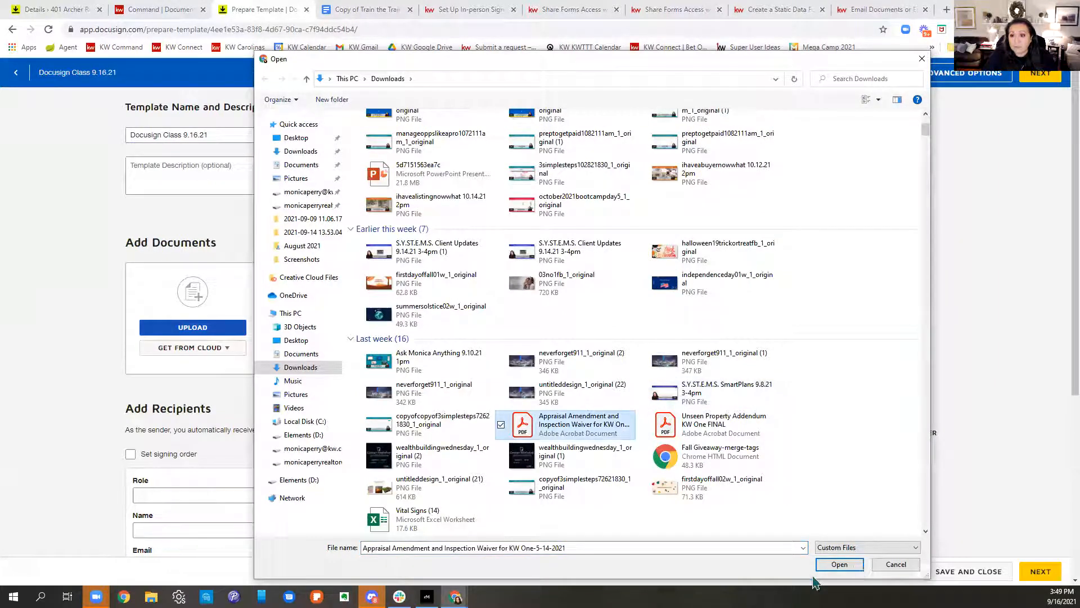
click(830, 567)
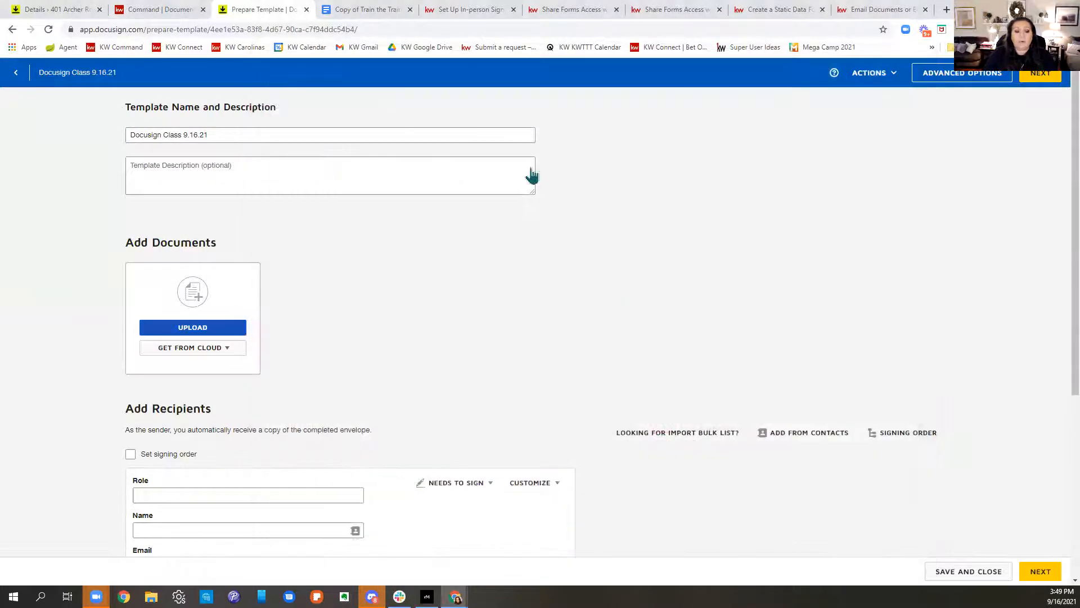
Step: Add the description 'Appraisal Amm…' and a Buyer 1 recipient role, then proceed to field placement
click(185, 167)
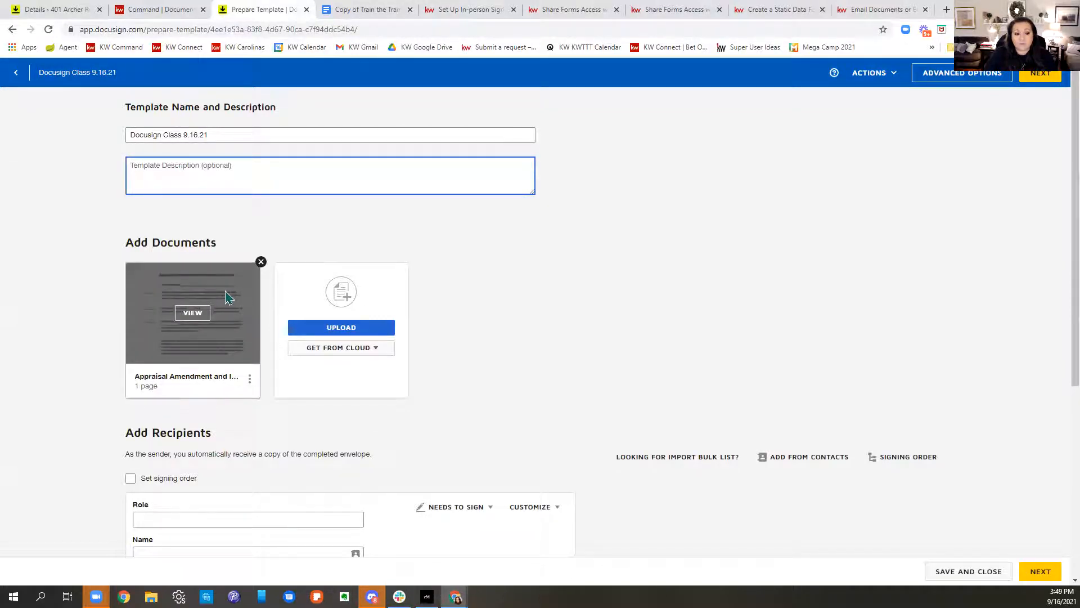
text(Appr)
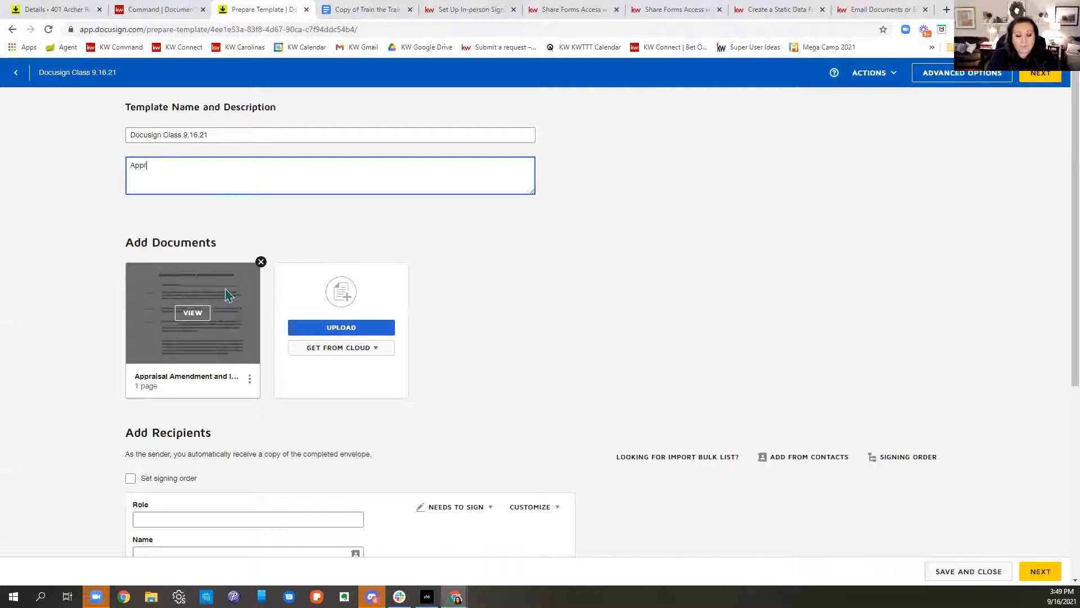
text(aisal Ammendment)
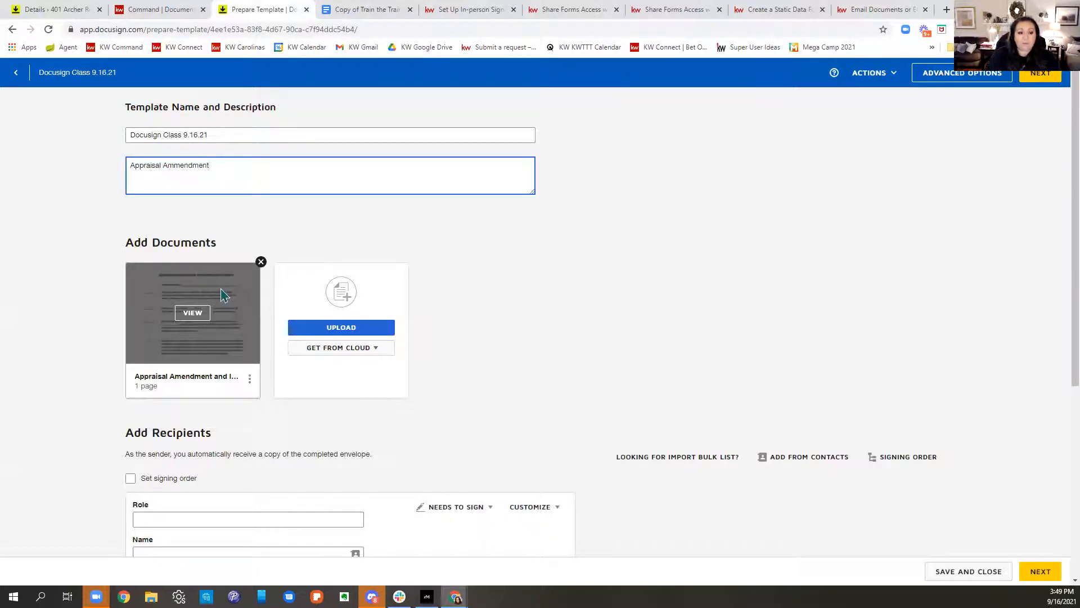
scroll(730, 356, down, 4)
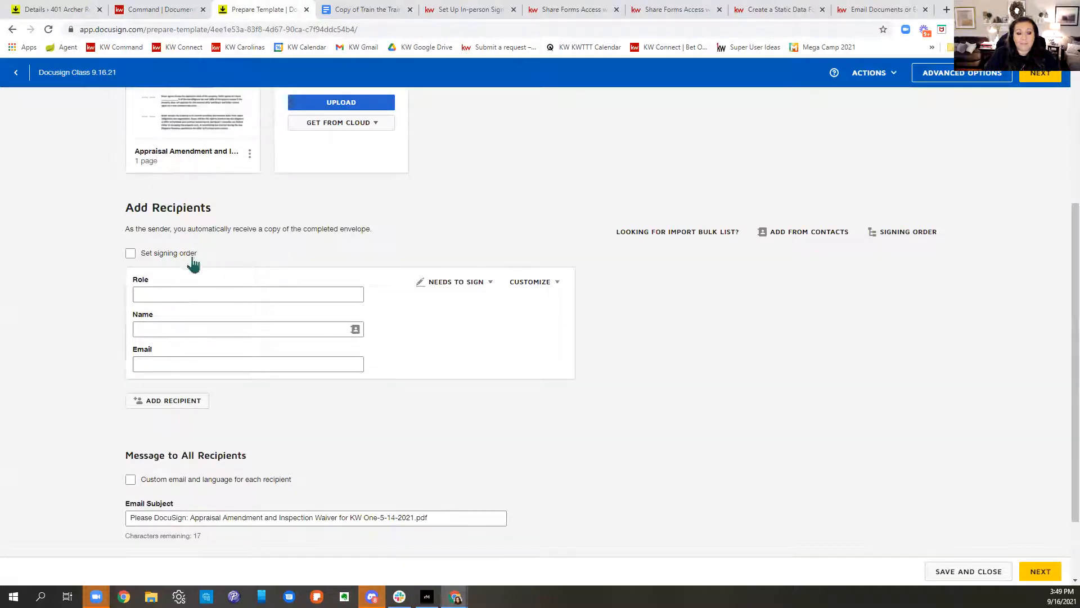
click(180, 294)
text(Buyer 1)
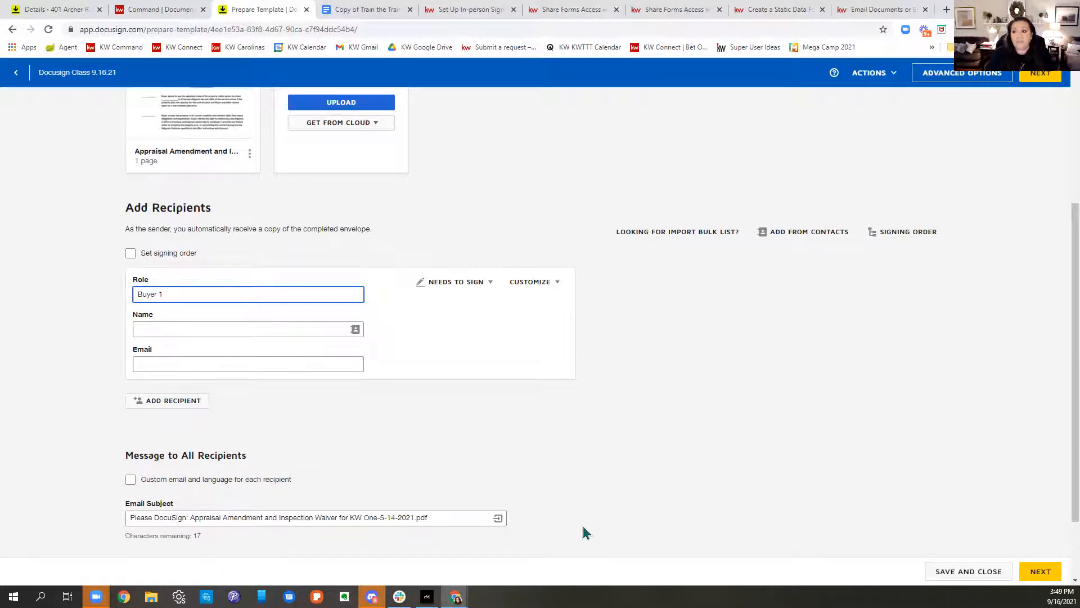
scroll(587, 507, down, 2)
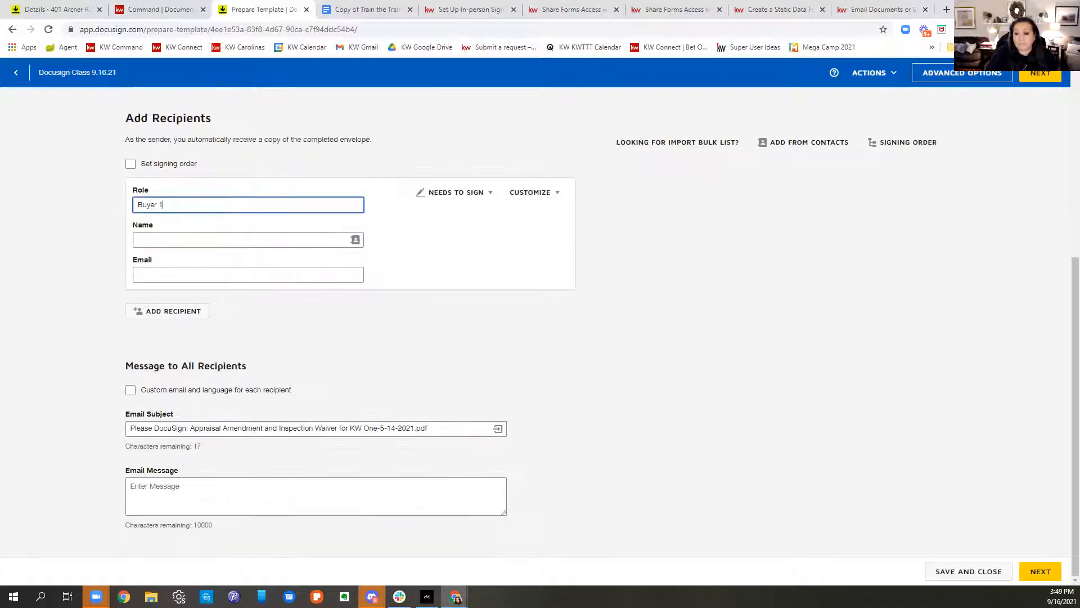
click(1040, 571)
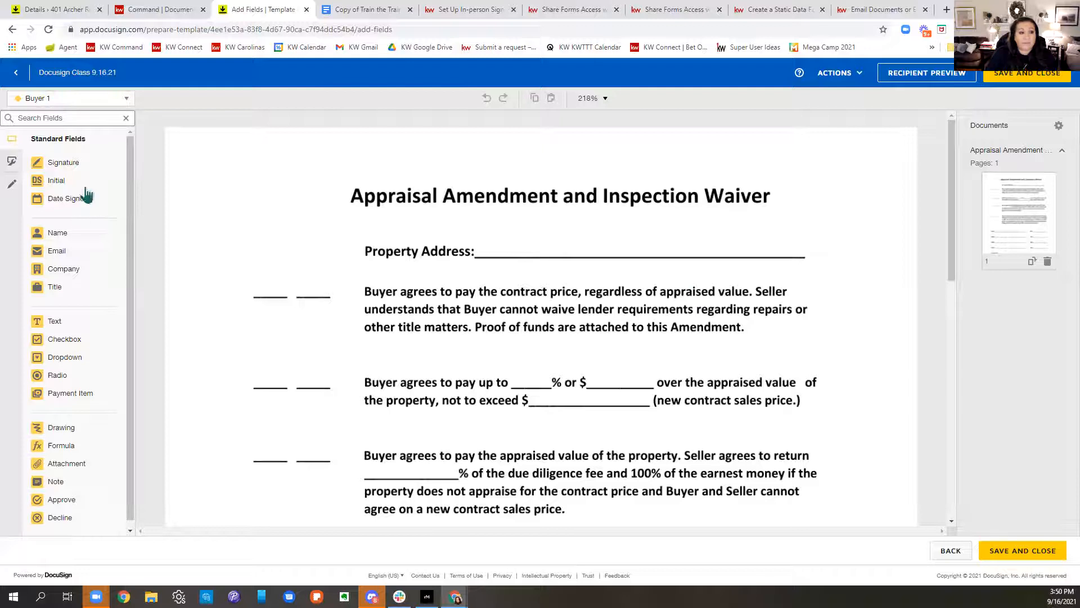
Step: Place text fields on the Property Address, percent and dollar blanks, plus initials beside the first two paragraphs
drag(67, 325, 485, 248)
drag(54, 181, 248, 260)
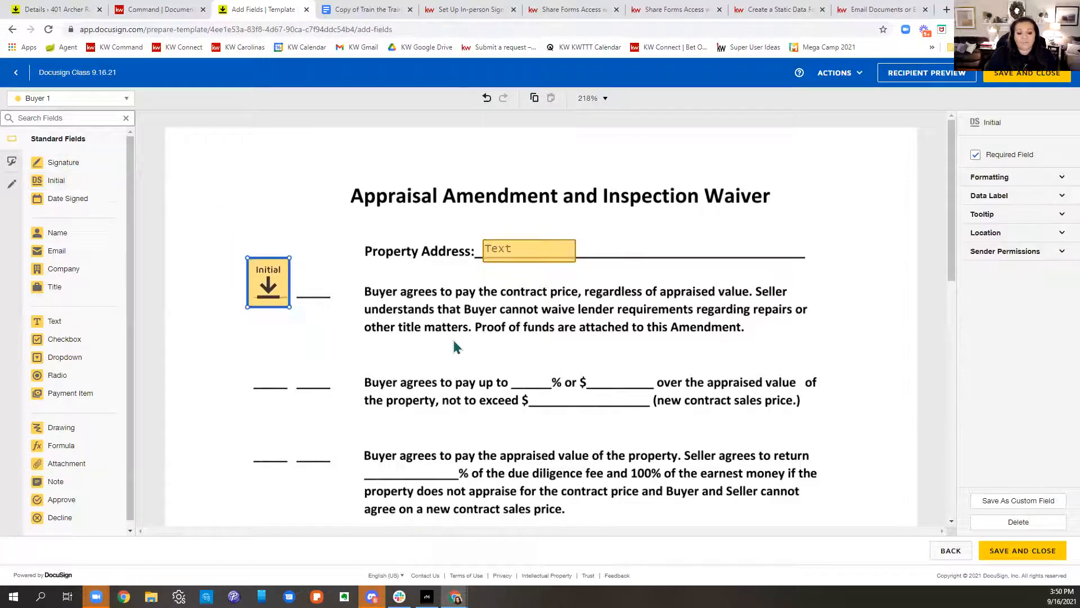
scroll(454, 346, down, 2)
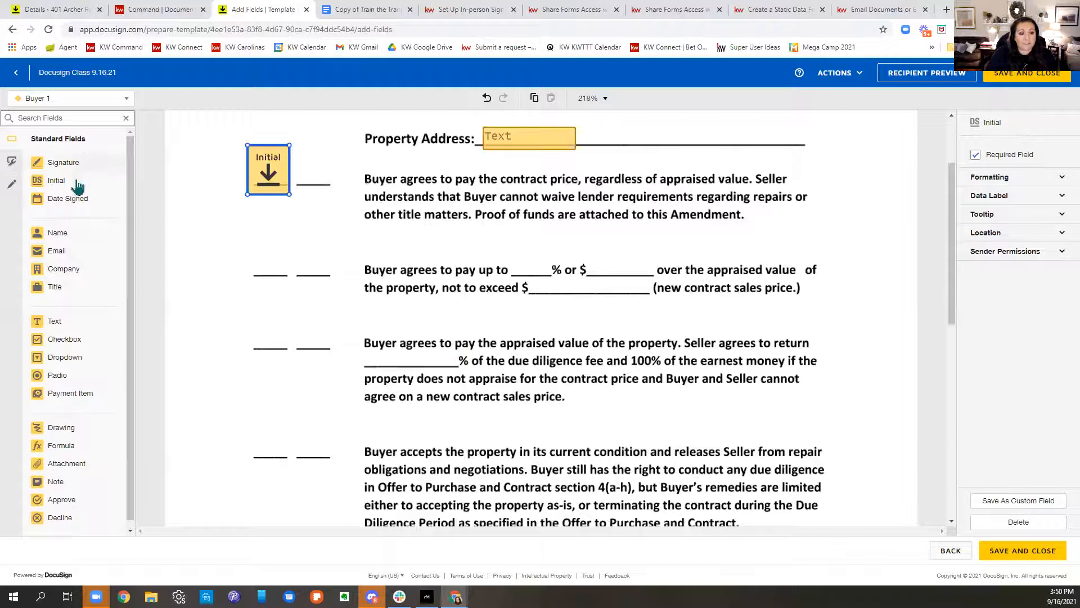
drag(56, 320, 515, 263)
mouse_move(54, 321)
mouse_down()
mouse_move(627, 273)
mouse_move(610, 260)
mouse_up()
drag(57, 180, 251, 238)
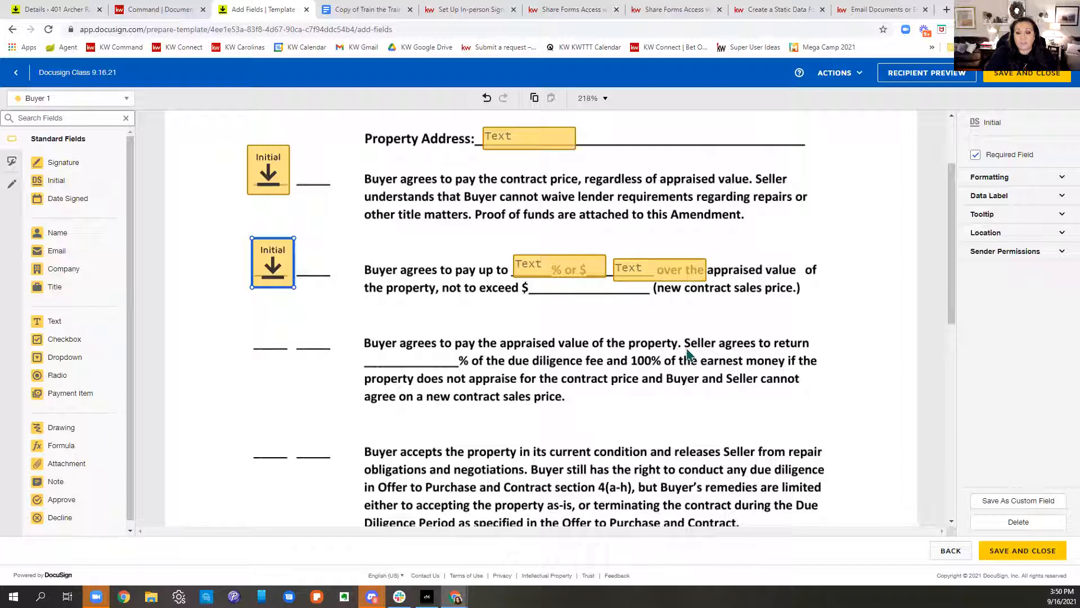
Step: Copy the initial field and paste copies beside the third and fourth paragraphs
right_click(280, 262)
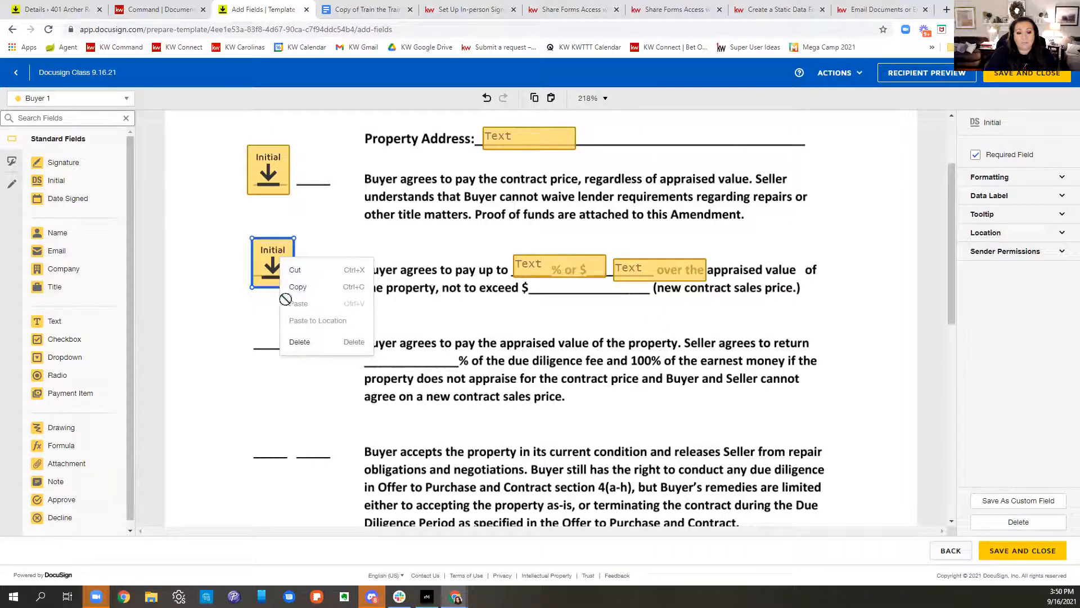
click(287, 286)
right_click(277, 265)
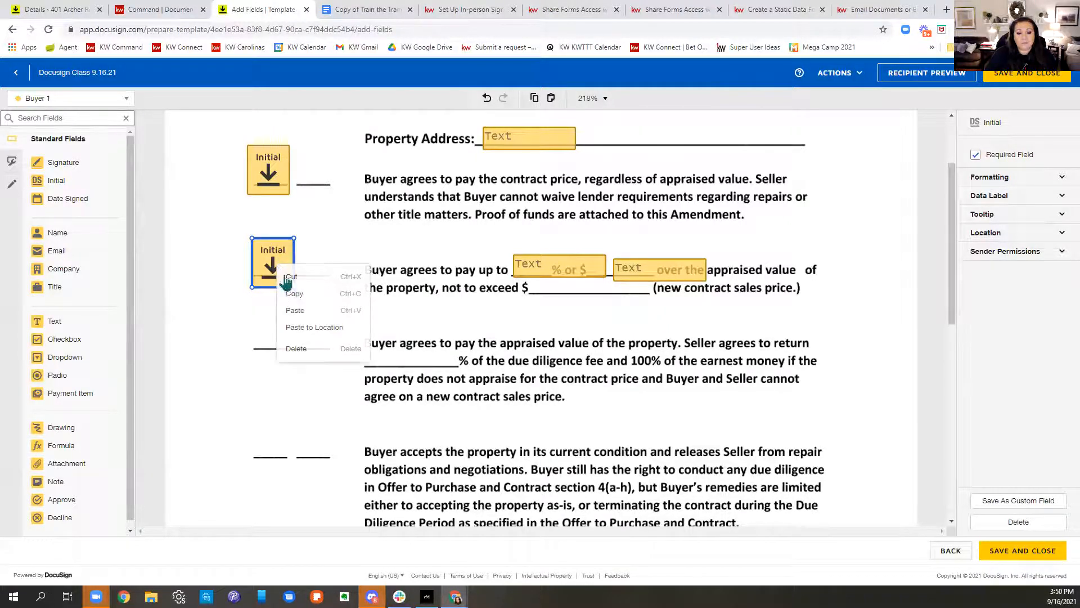
click(244, 312)
right_click(268, 322)
click(292, 399)
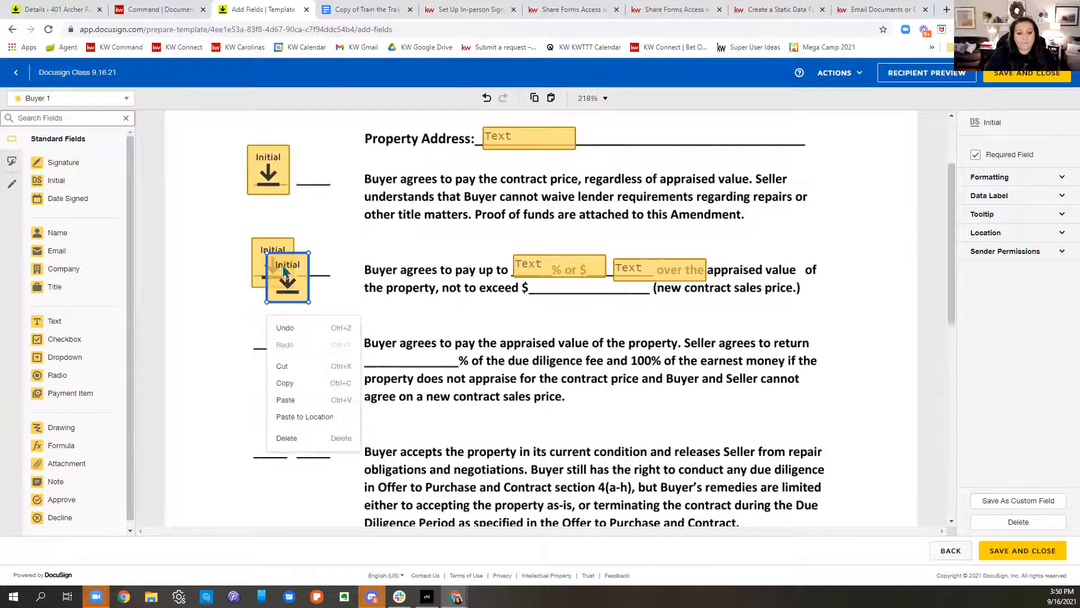
drag(274, 287, 258, 344)
right_click(433, 377)
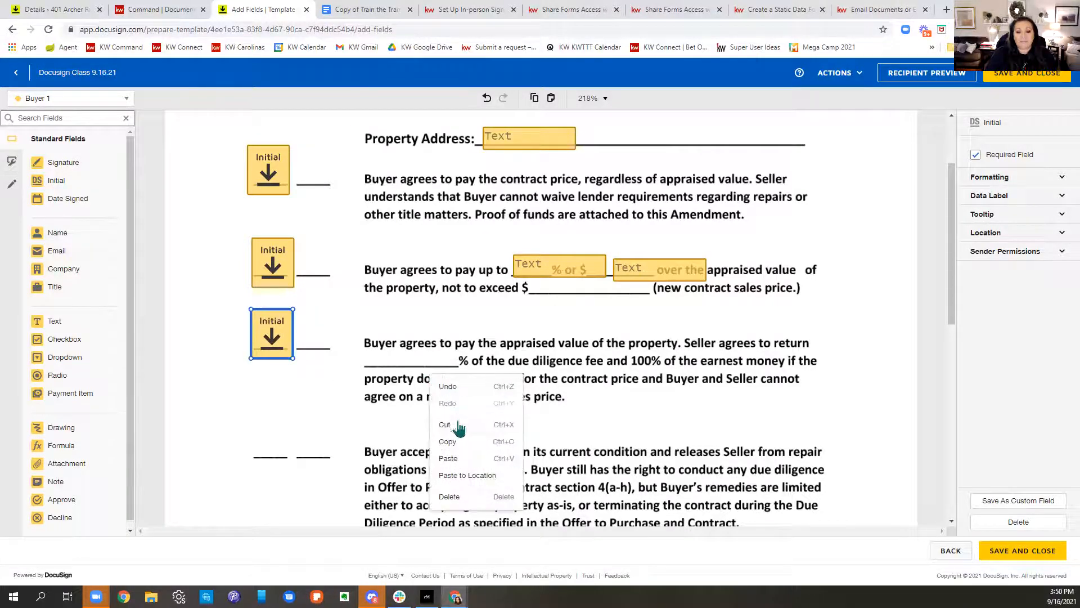
click(473, 456)
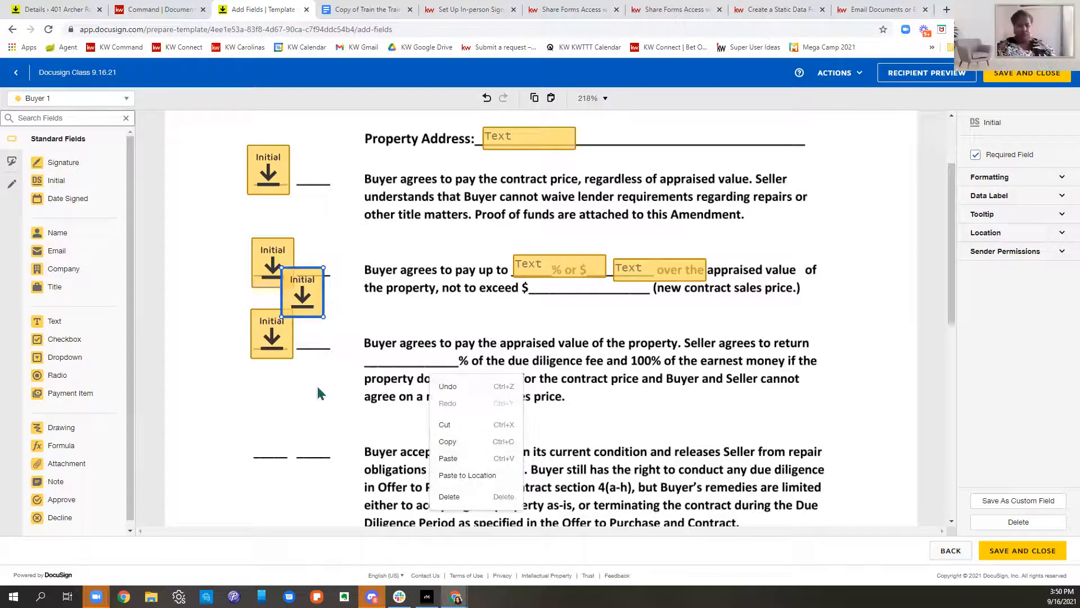
drag(303, 276, 268, 426)
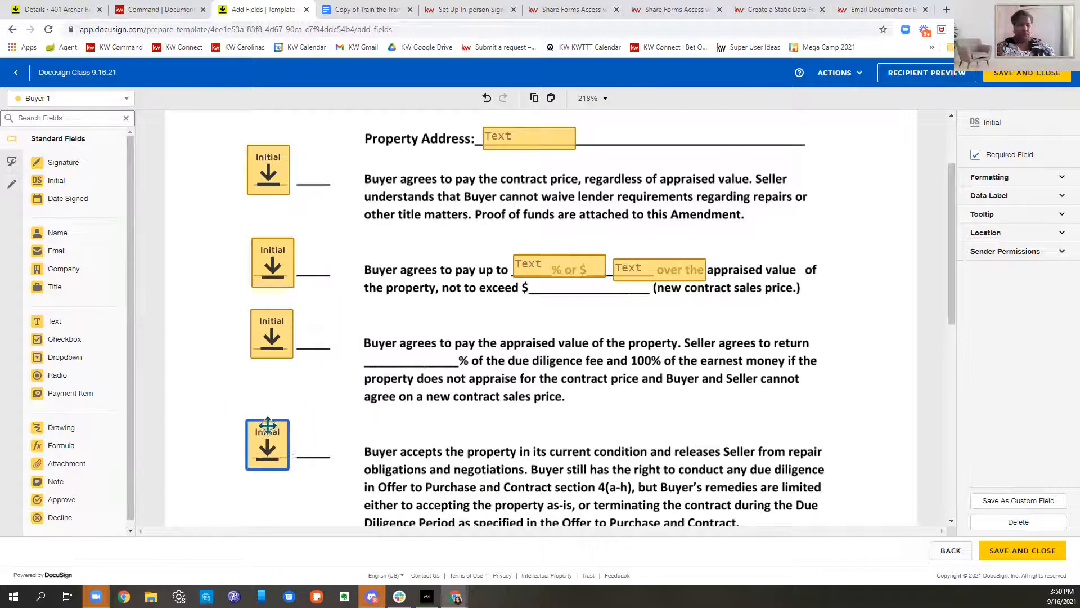
Step: Paste an initial by the last paragraph and delete the extra initial above the Buyer line
right_click(271, 338)
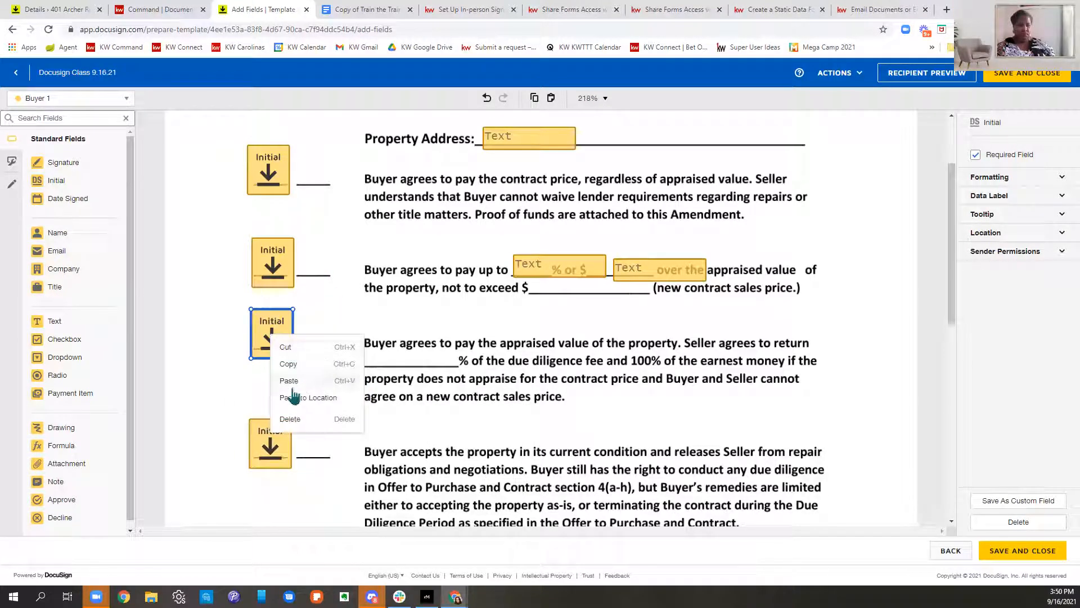
click(292, 364)
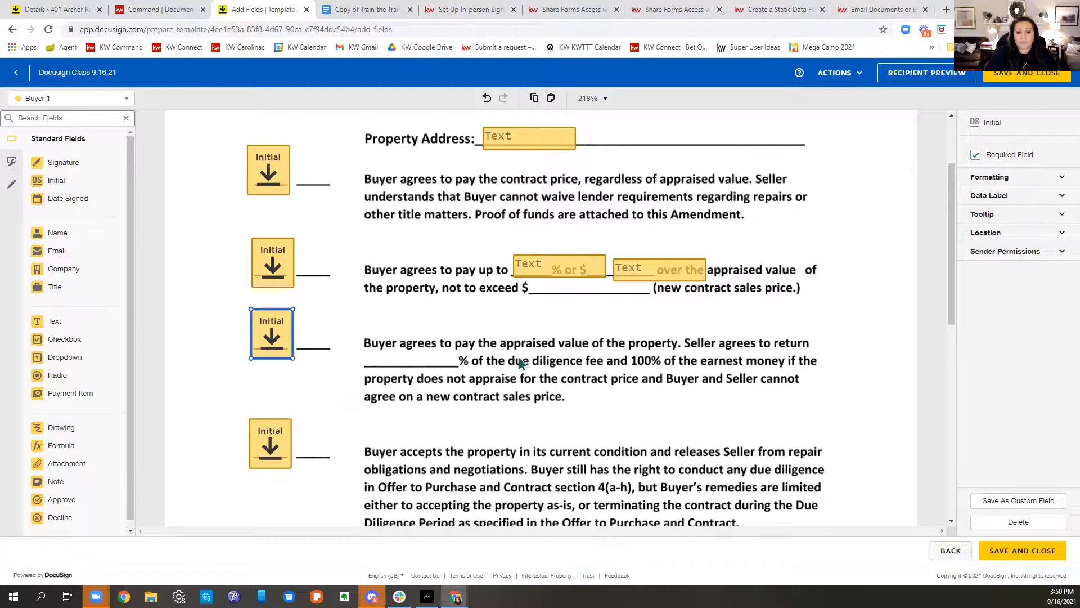
scroll(521, 363, down, 5)
click(288, 181)
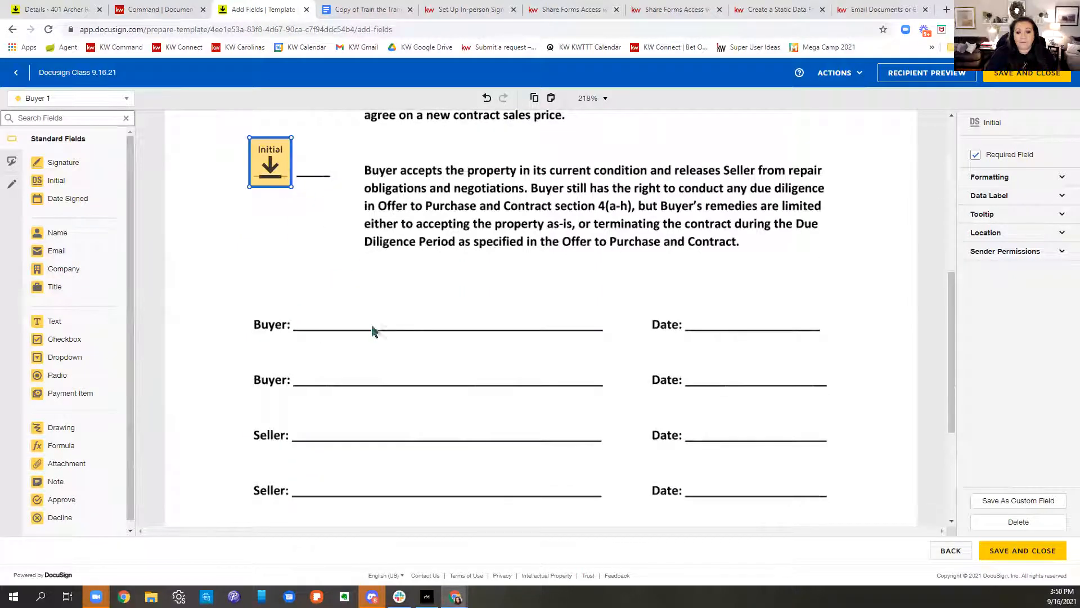
click(293, 272)
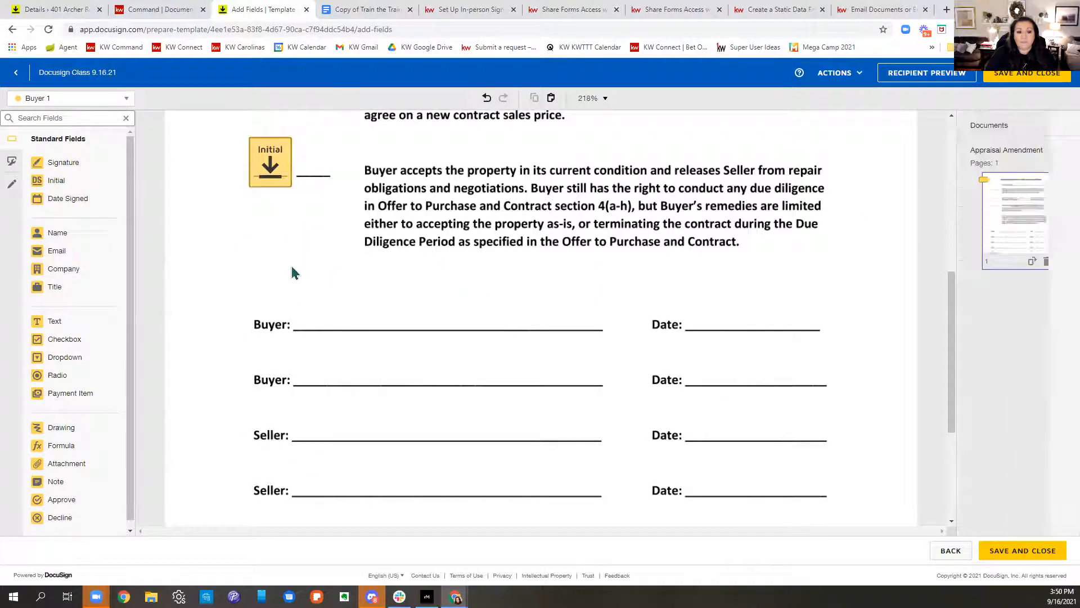
right_click(293, 272)
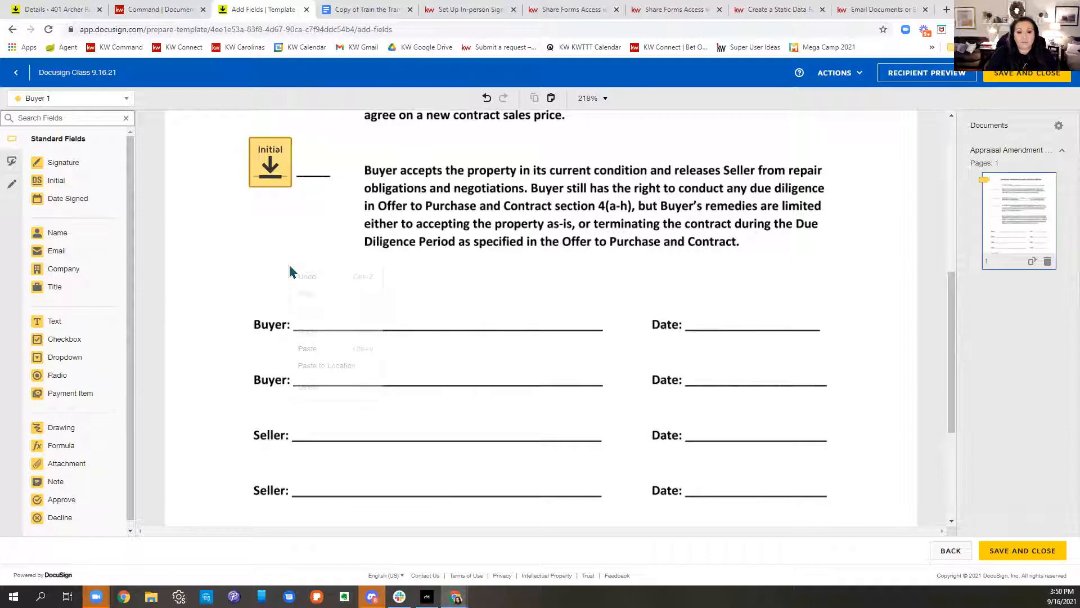
click(315, 365)
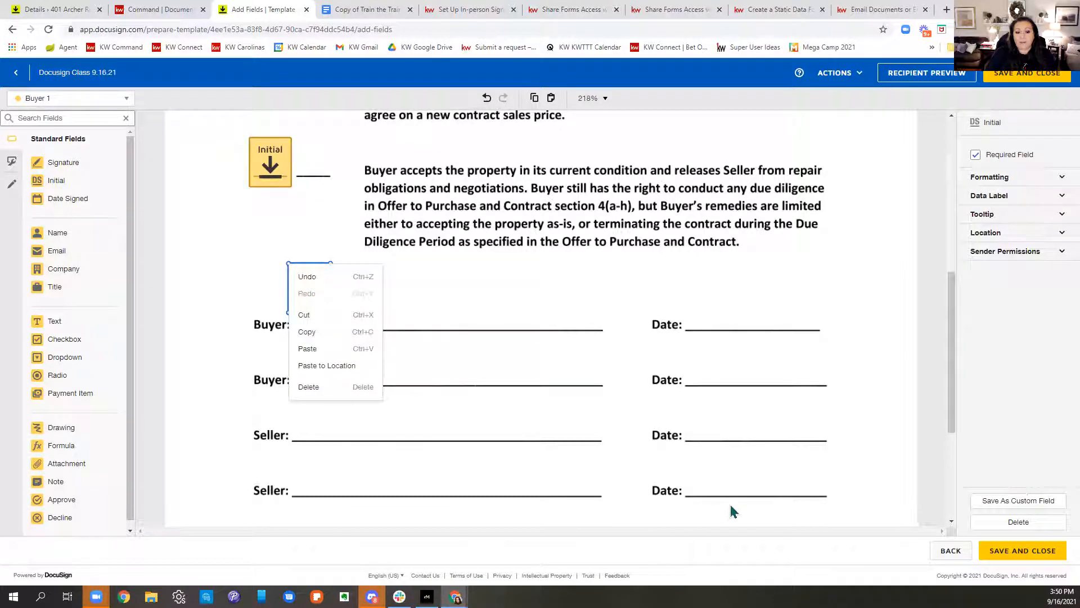
key(Escape)
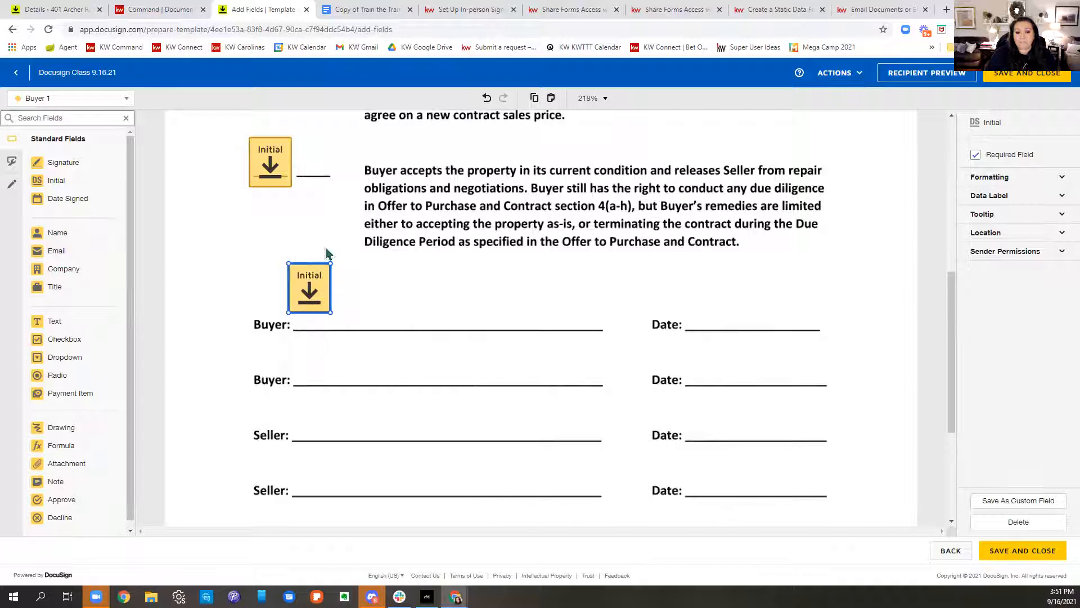
key(Delete)
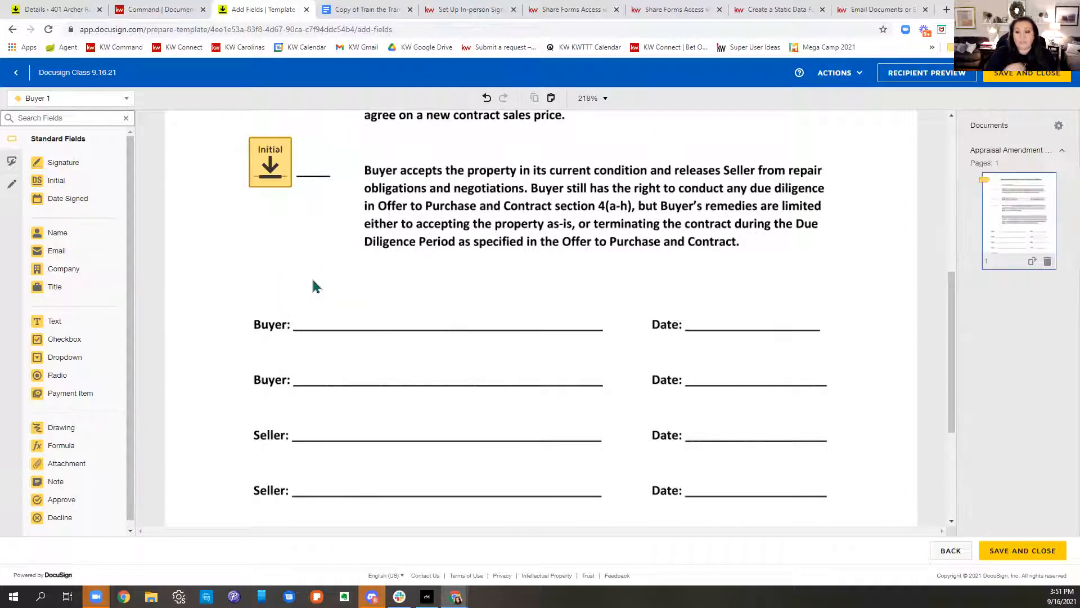
Step: Add a signature on the first Buyer line and a date-signed field, then save the template
drag(62, 162, 299, 307)
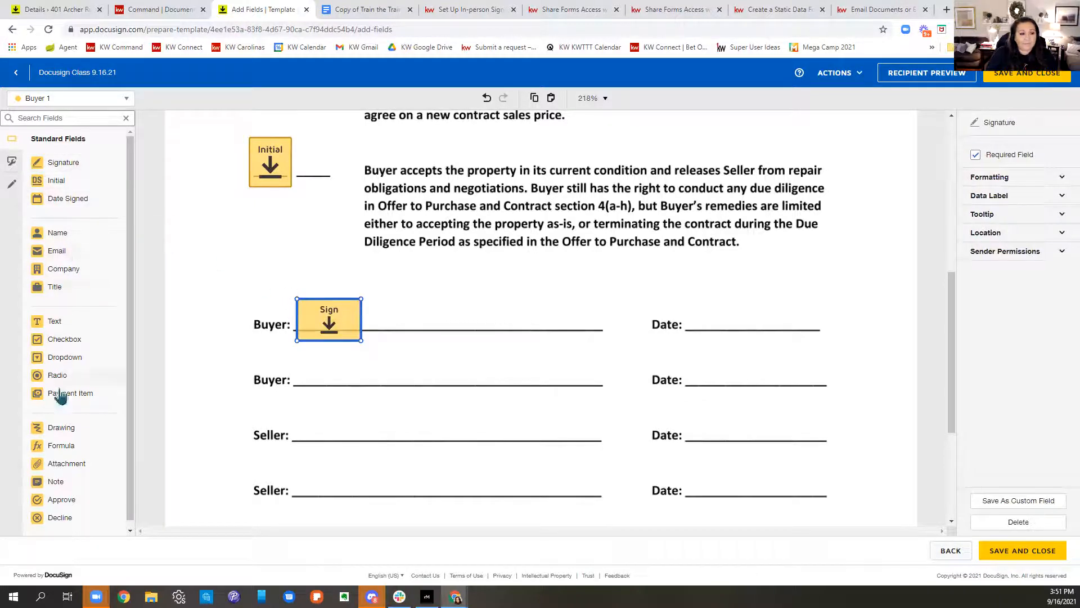
drag(90, 210, 692, 318)
click(1005, 79)
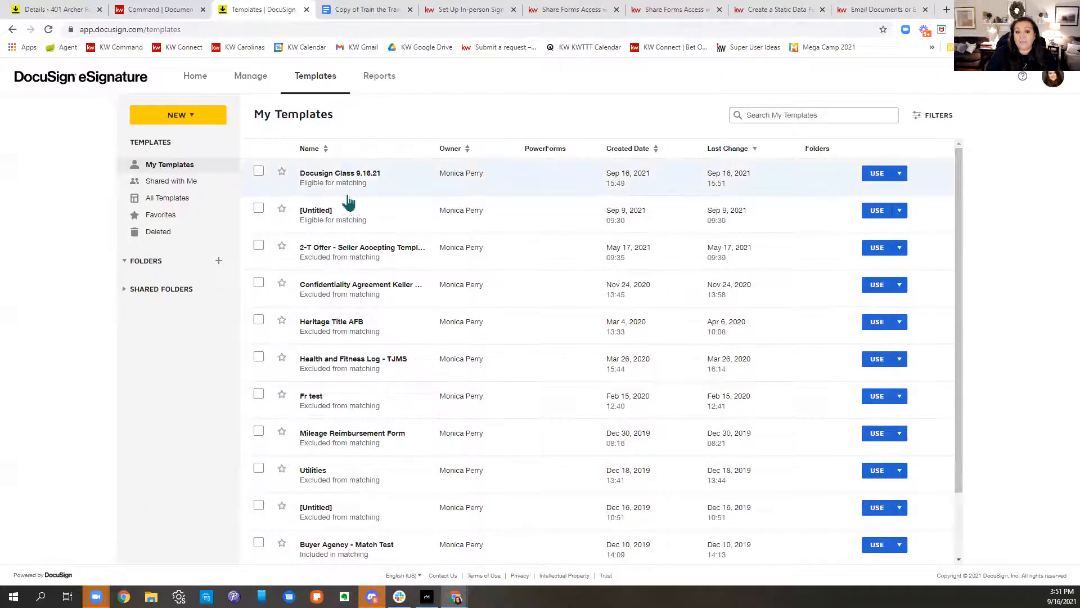
Step: In the 123 Main Street room's documents, select the unsigned 2-T Offer to Purchase and start an envelope
click(52, 8)
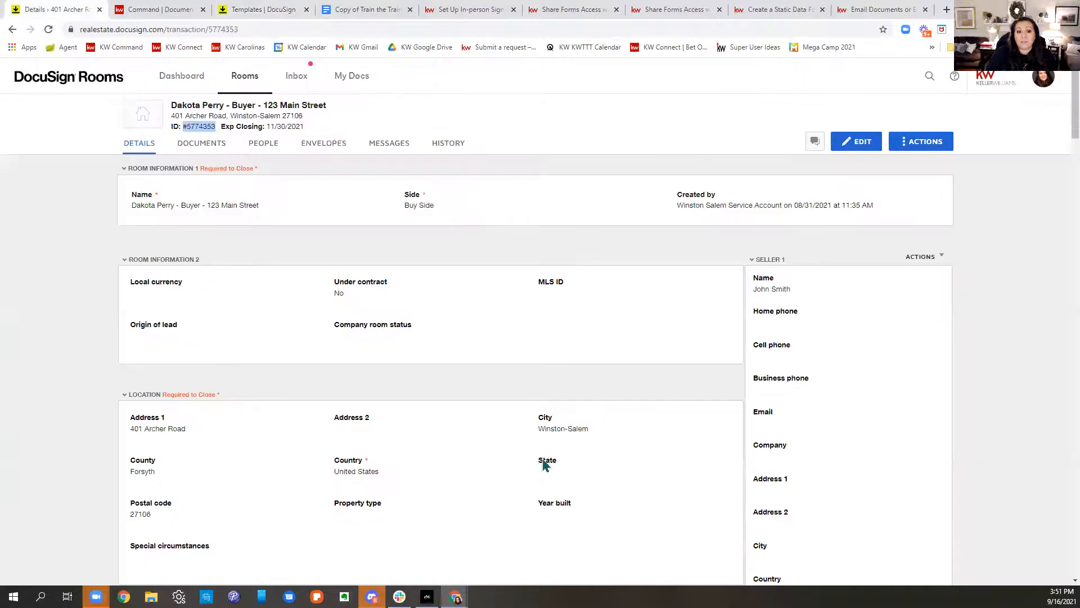
click(186, 146)
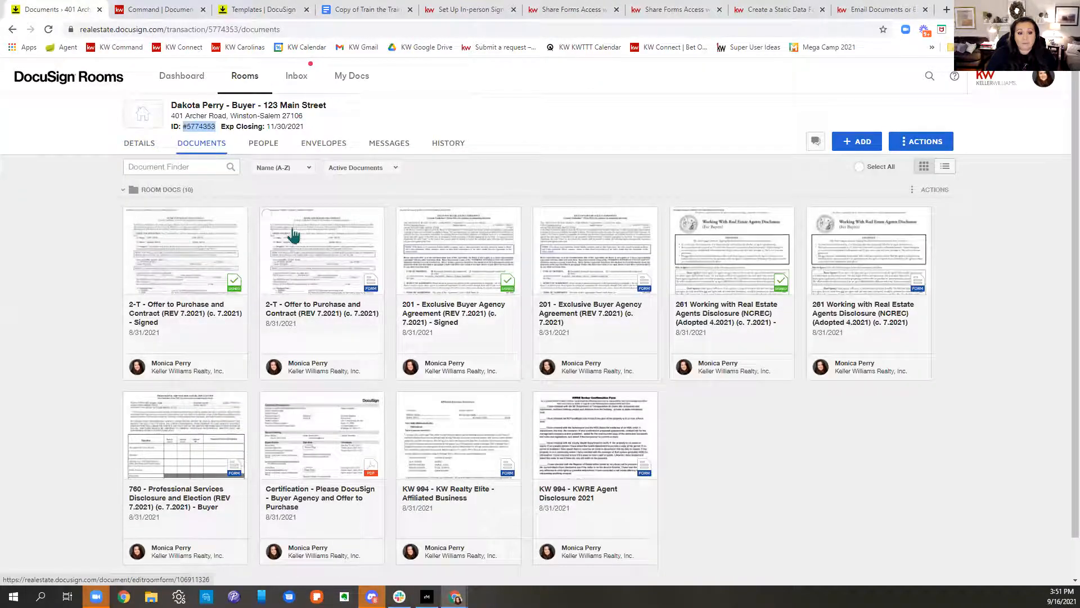
click(267, 214)
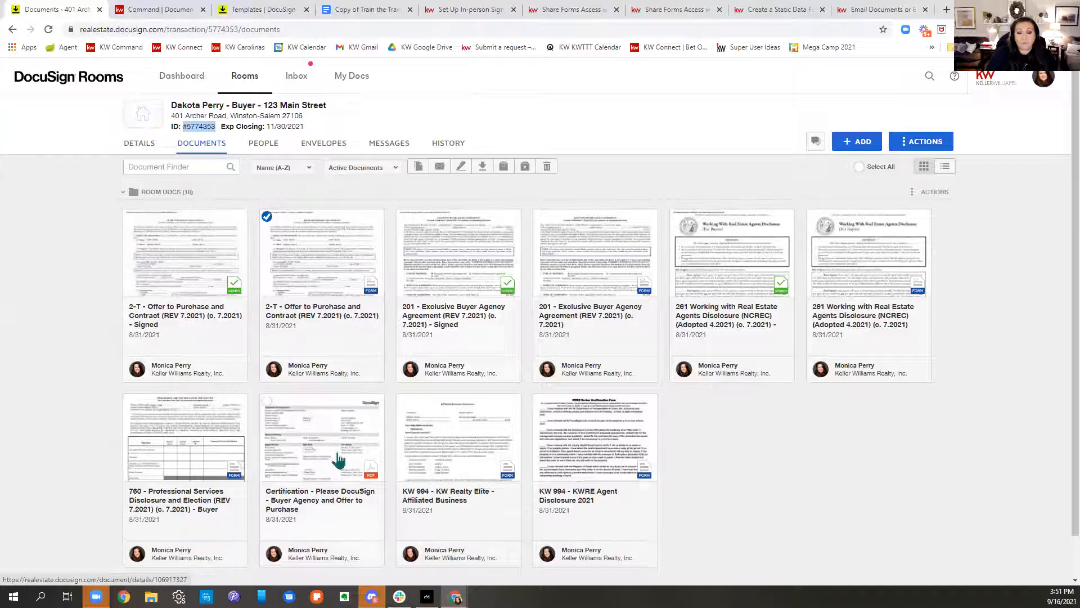
click(465, 166)
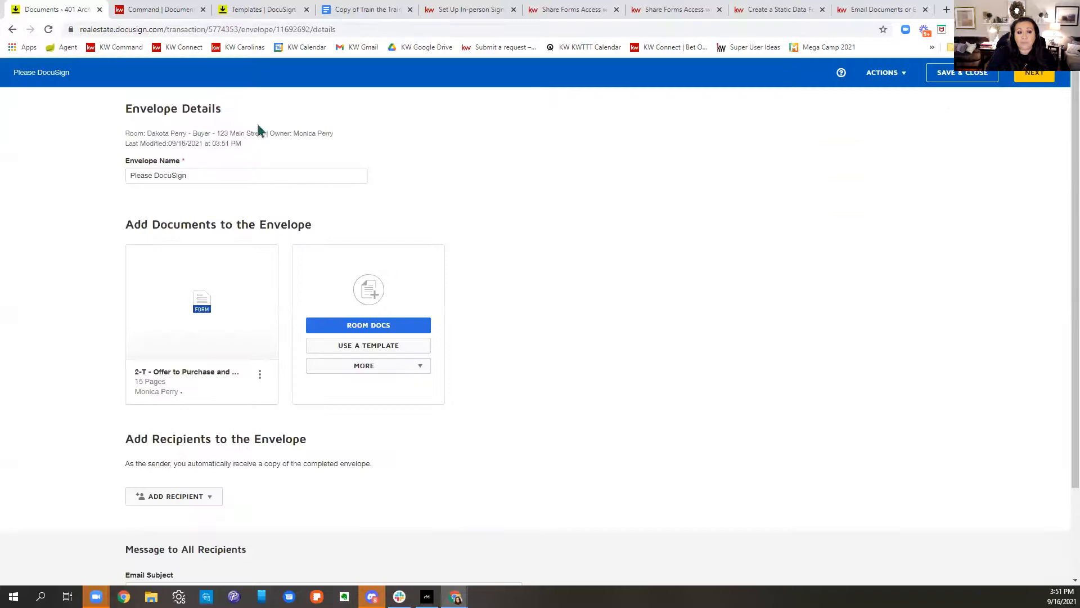
Step: Add the Docusign Class 9.16.21 template to the envelope alongside the 2-T Offer
scroll(619, 267, down, 2)
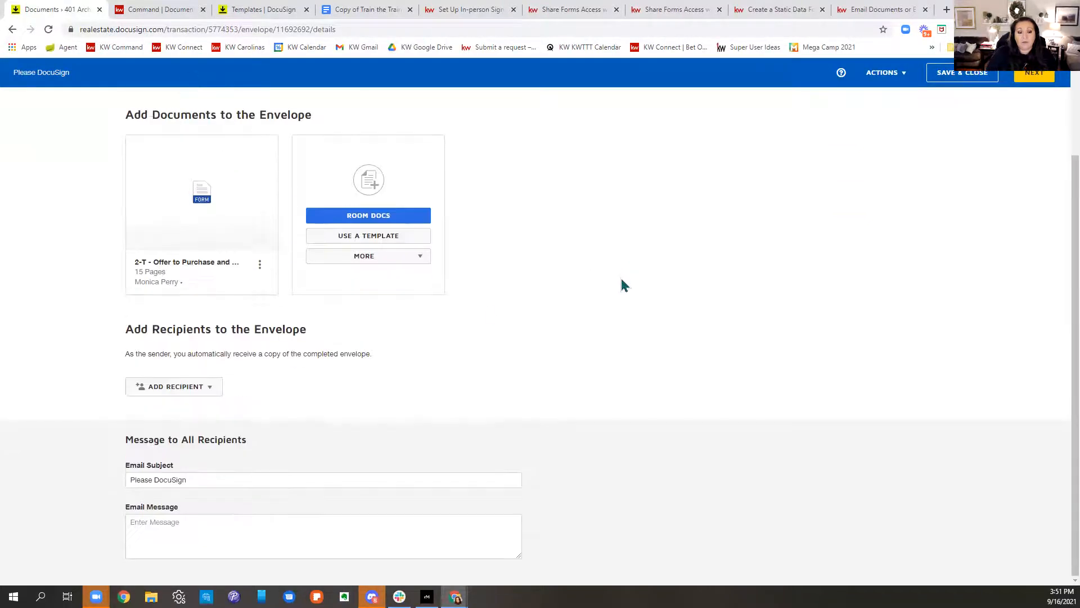
click(386, 244)
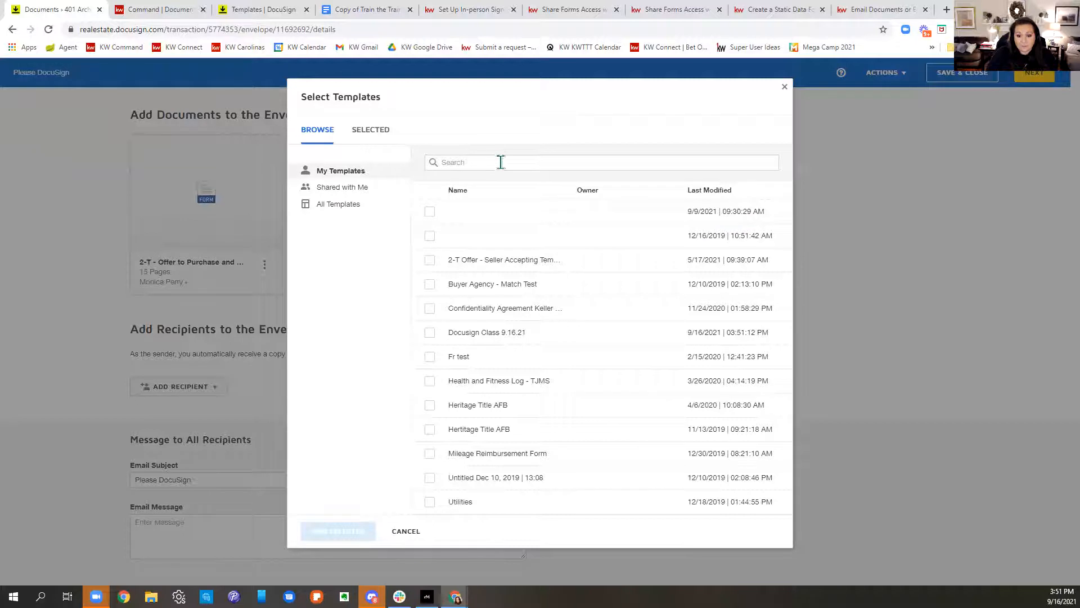
click(431, 332)
click(361, 533)
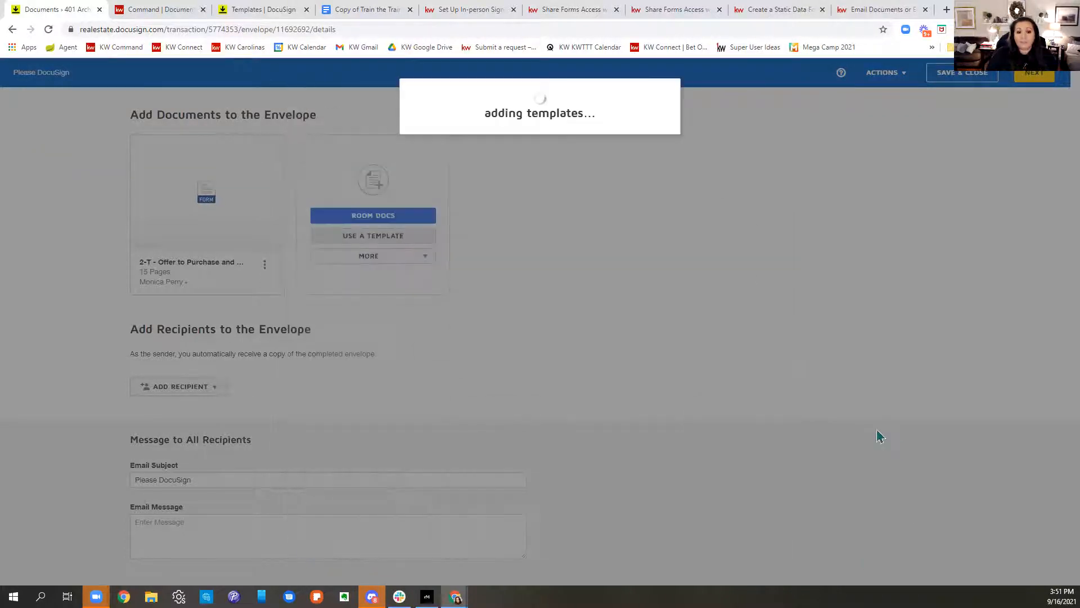
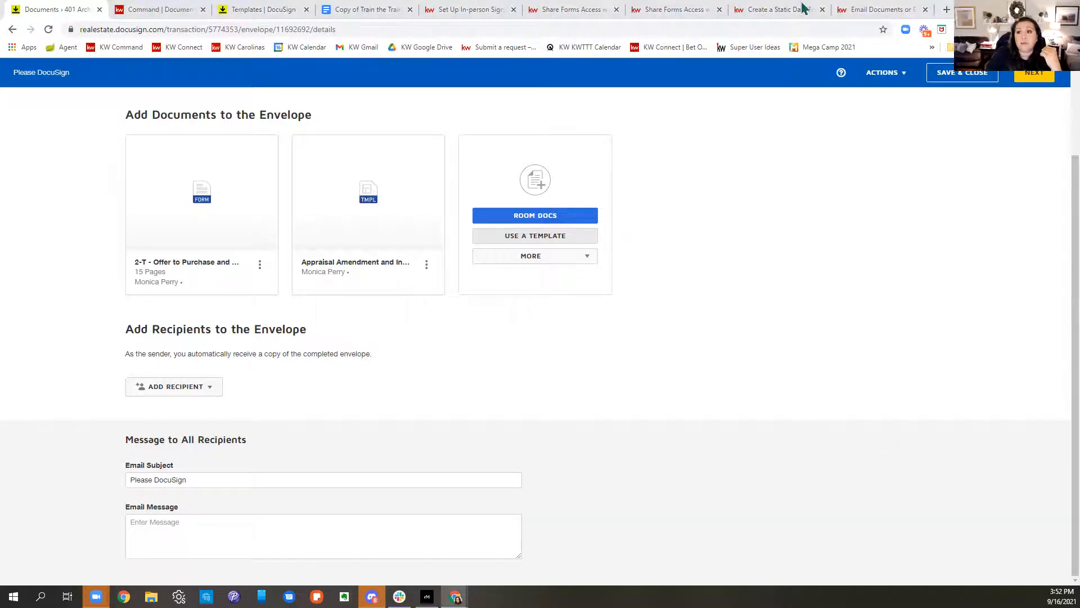
Step: Load facebook.com in a new browser tab
click(947, 10)
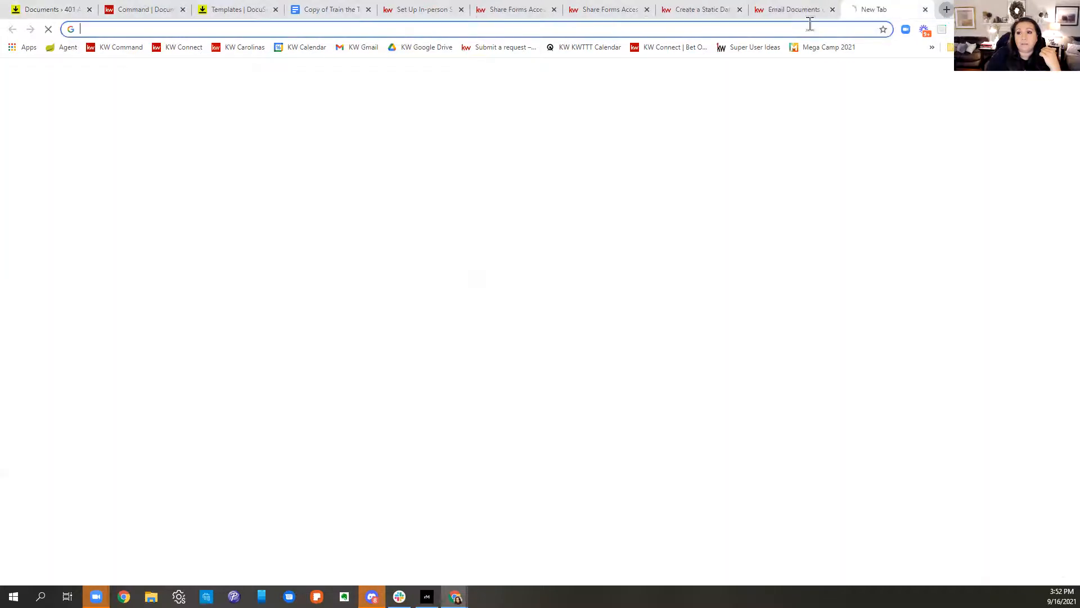
click(324, 29)
text(facebook)
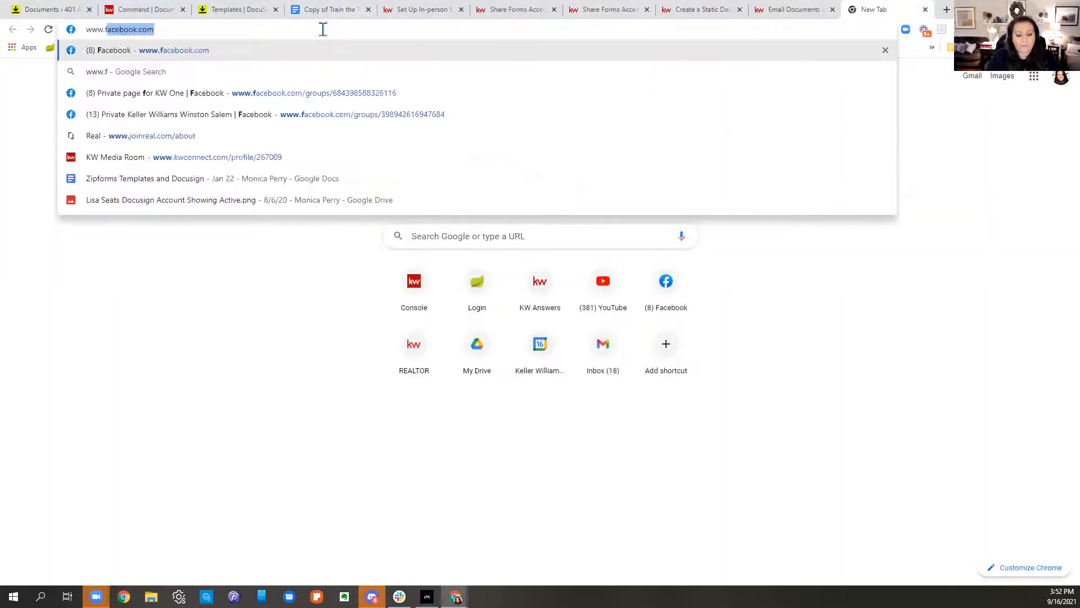
key(Return)
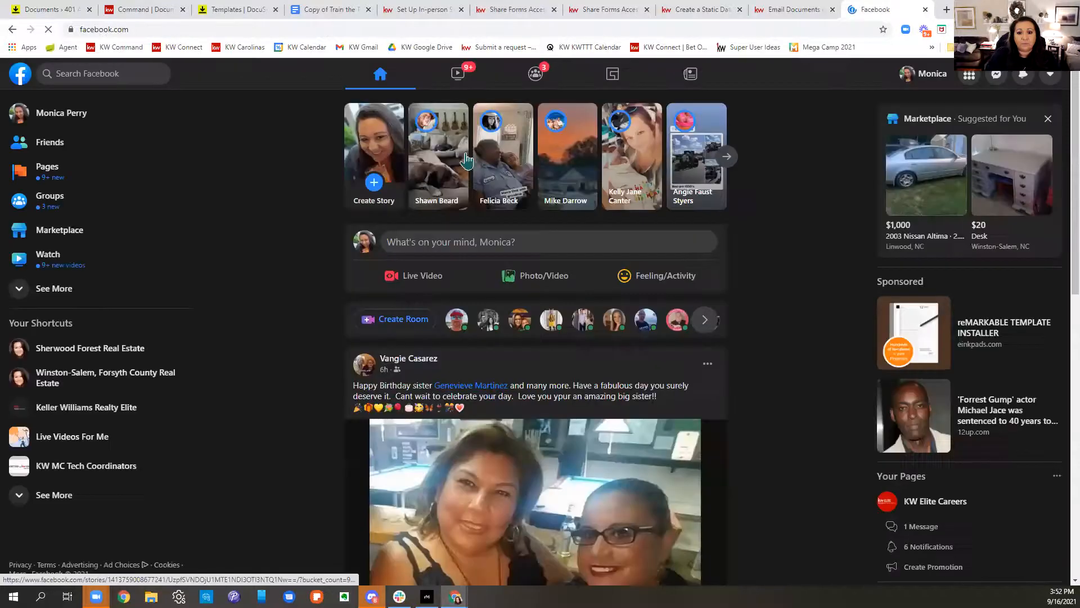
Step: Search 'privat' and open the Private Keller Williams Winston Salem group's NCREALTORS Forms announcement
click(86, 73)
text(private)
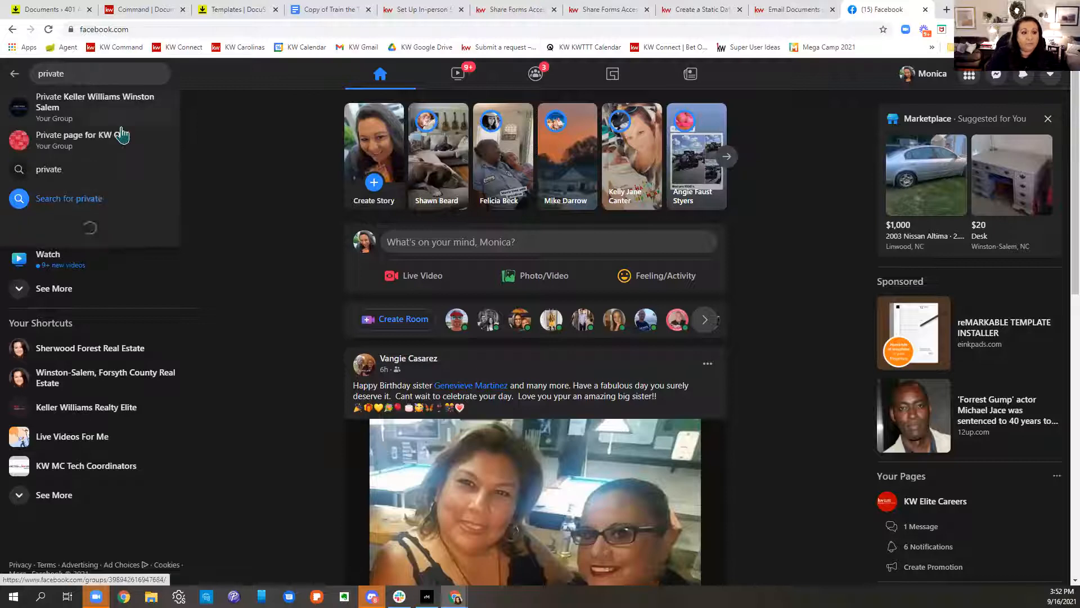
click(131, 107)
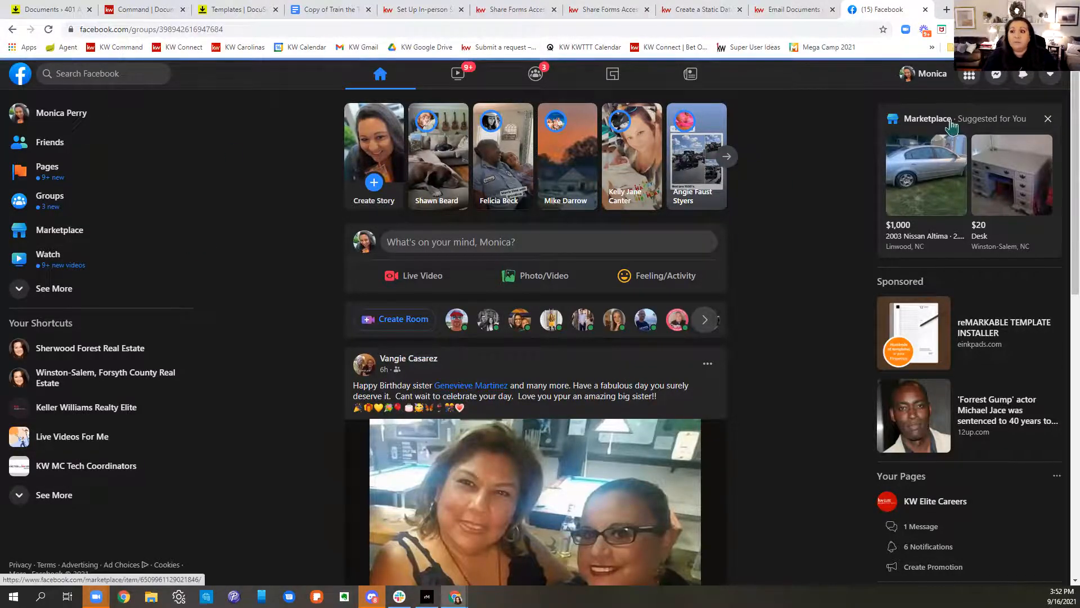
scroll(756, 258, down, 5)
scroll(756, 258, up, 2)
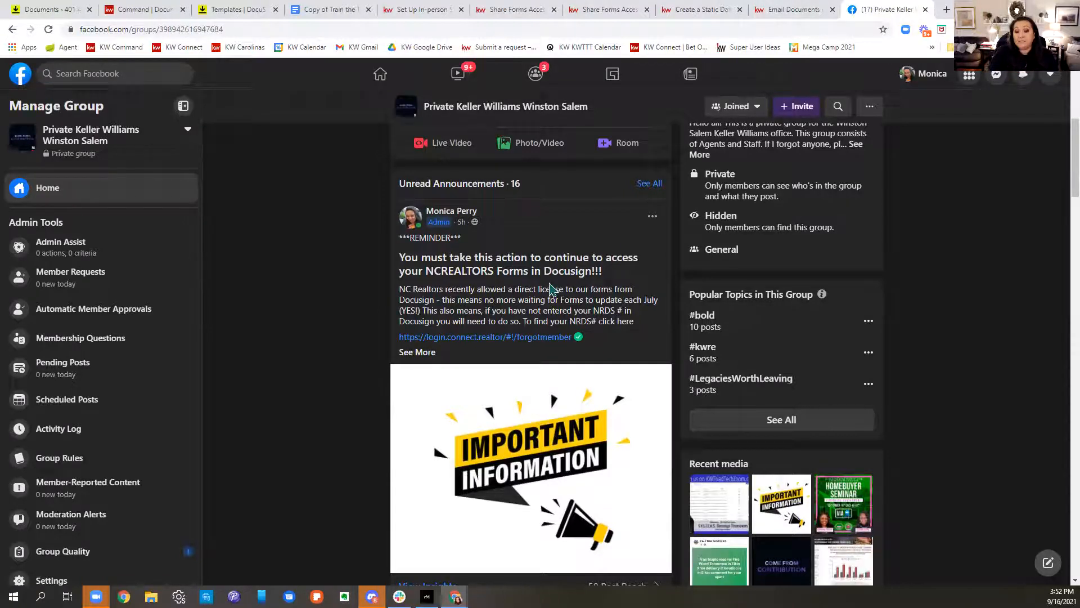
scroll(553, 288, down, 1)
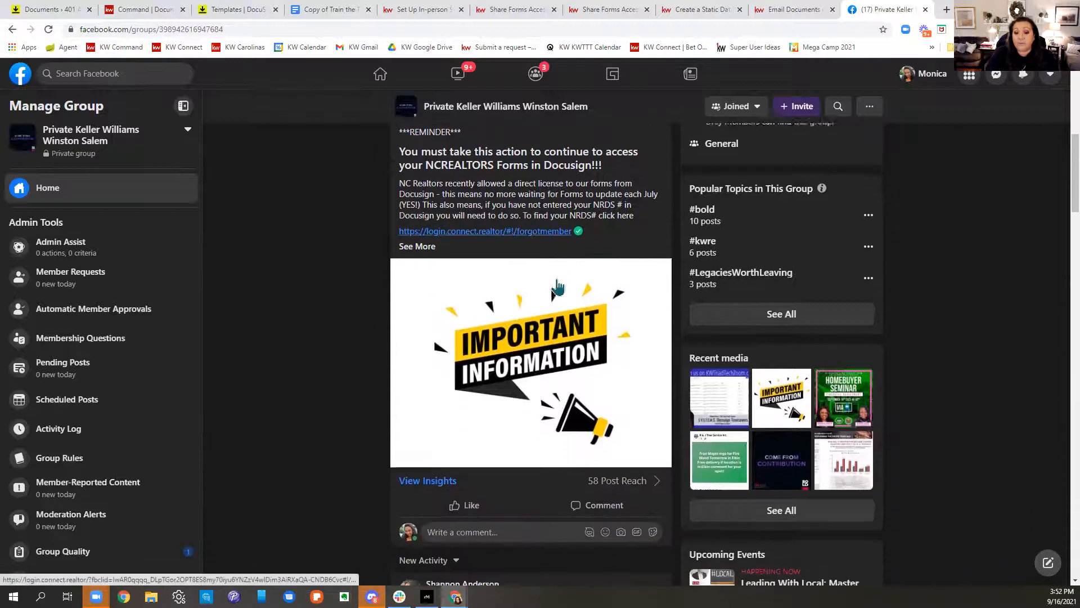
scroll(553, 288, up, 2)
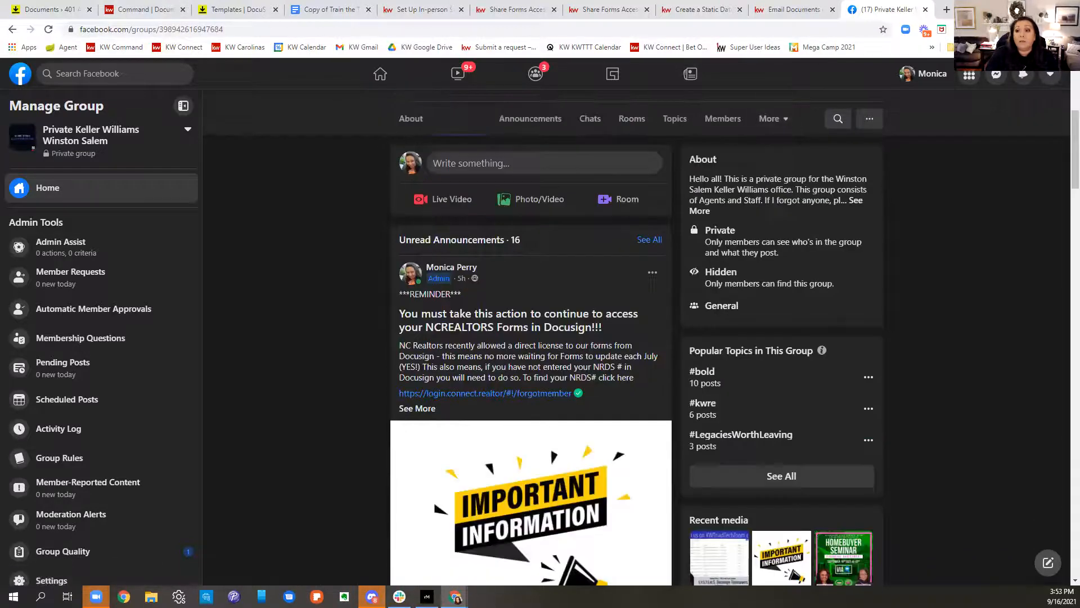
Step: Web-search 'nrds looup' and open Connect.Realtor's Find your NRDS ID page
click(947, 9)
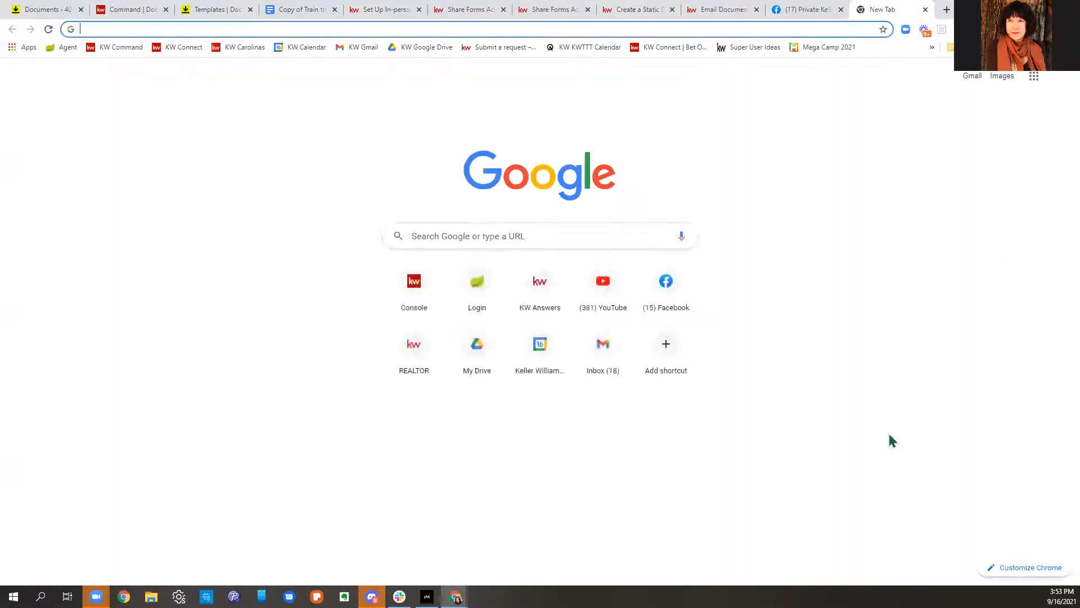
text(nrds)
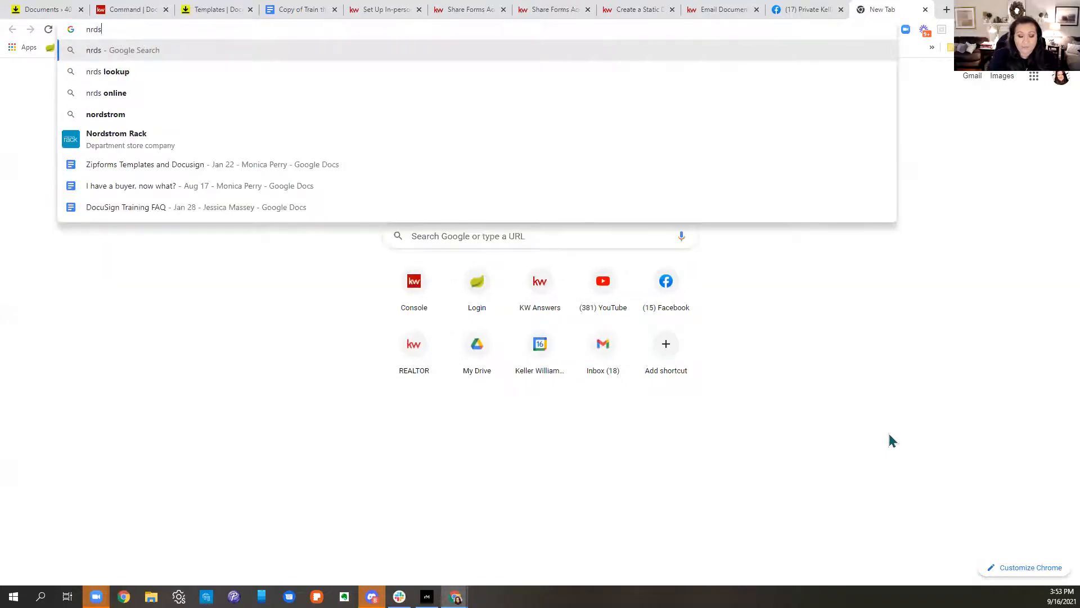
text( looup)
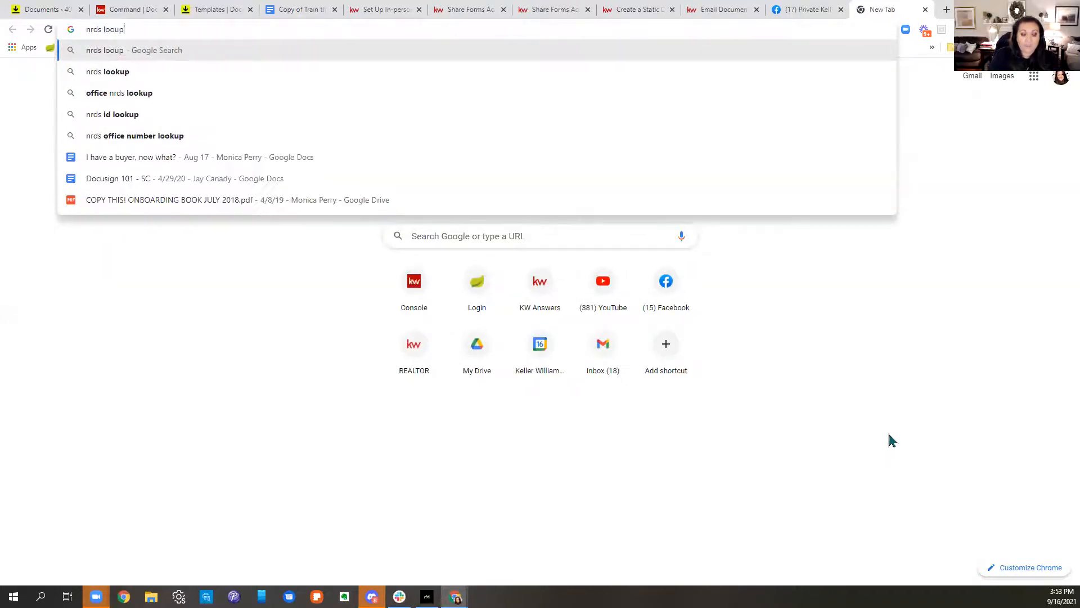
key(Return)
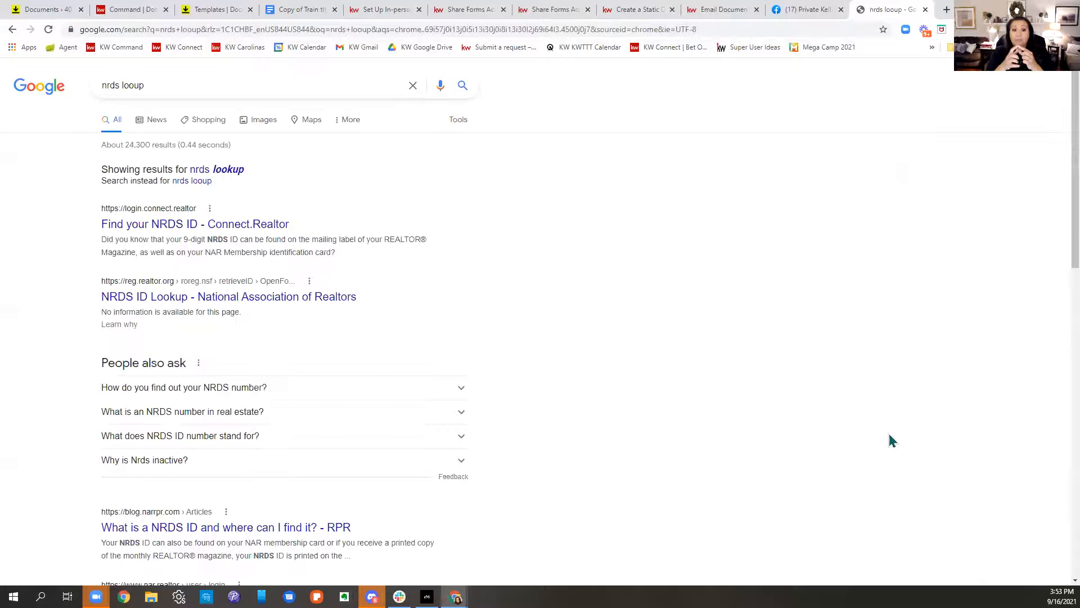
click(235, 225)
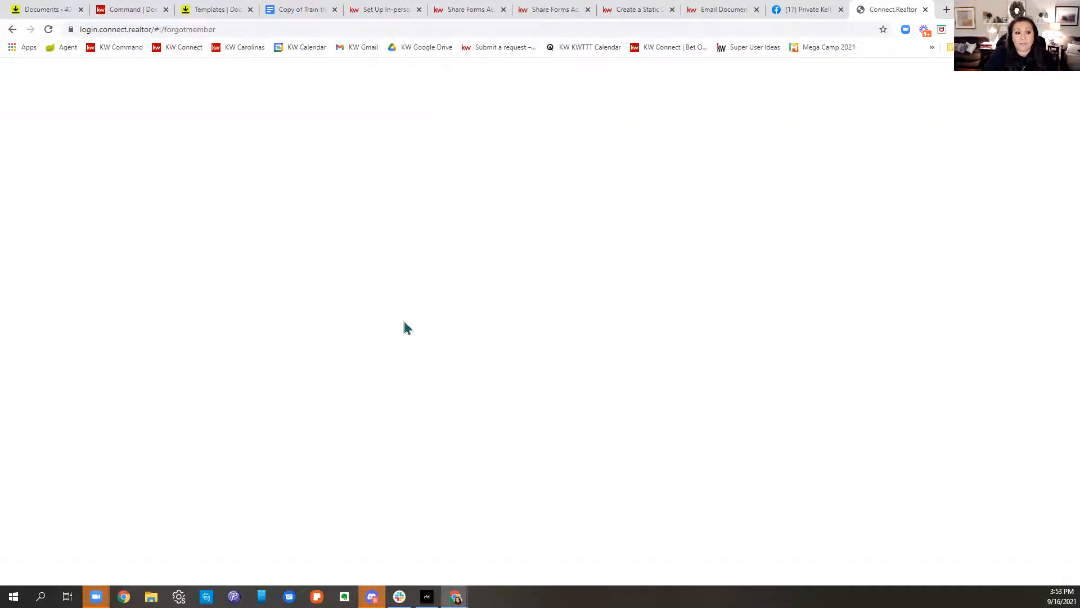
Step: Close the Facebook, email documents, Share Forms and other leftover tabs
click(841, 10)
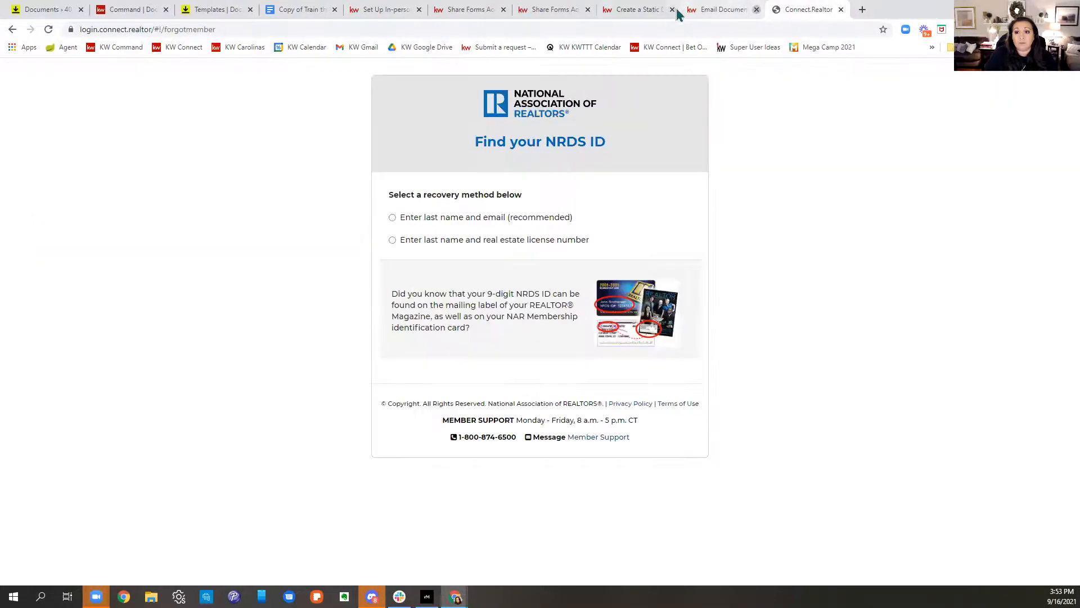
click(757, 10)
click(673, 10)
click(503, 9)
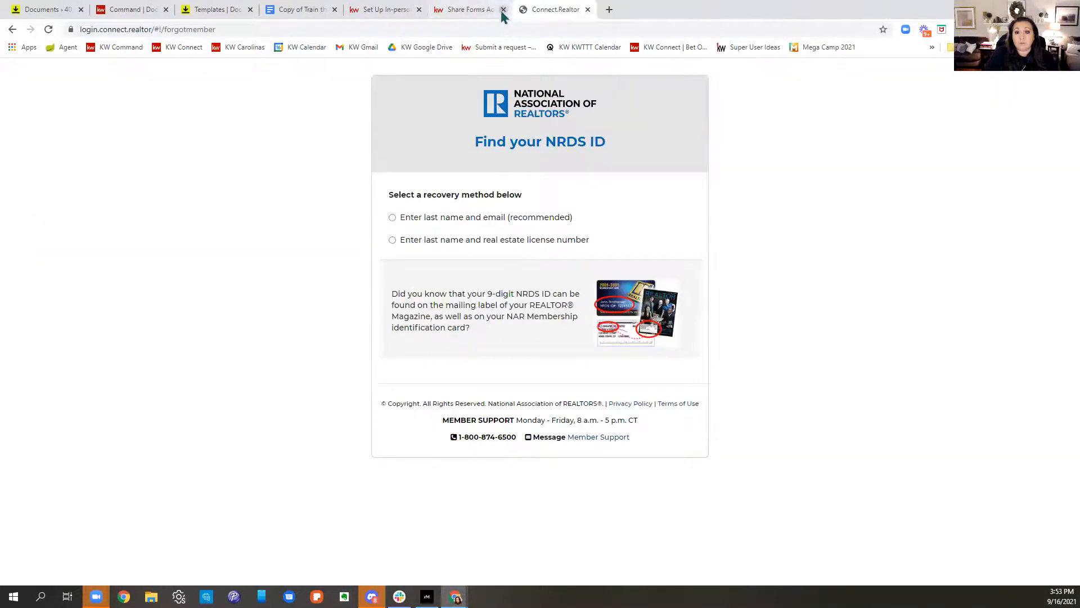
click(503, 9)
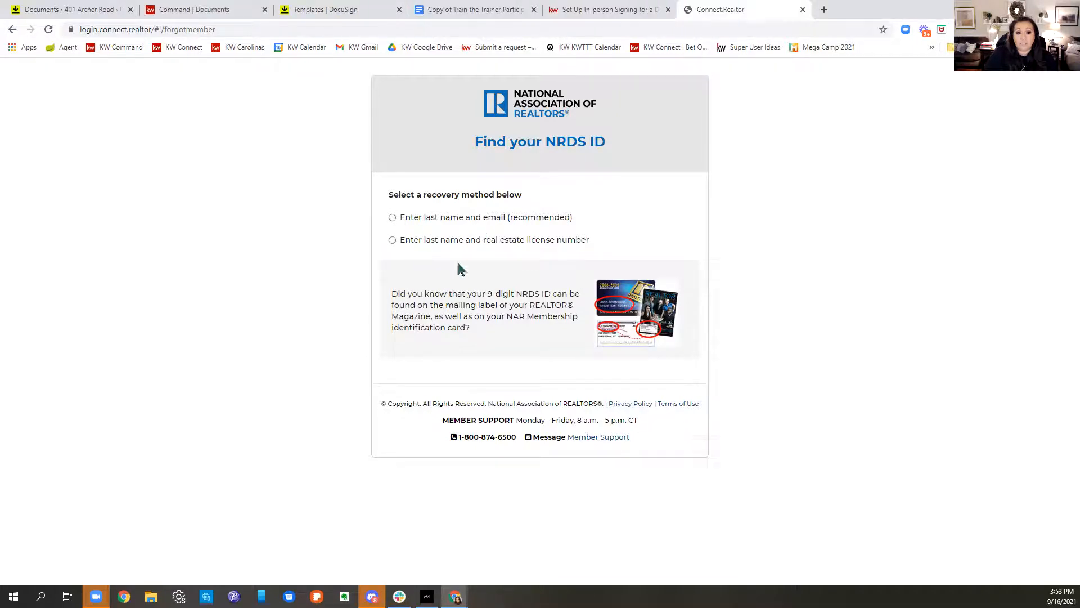
Step: Look up the NRDS ID by the member's last name and license number, then select it
click(435, 241)
click(431, 256)
text(p)
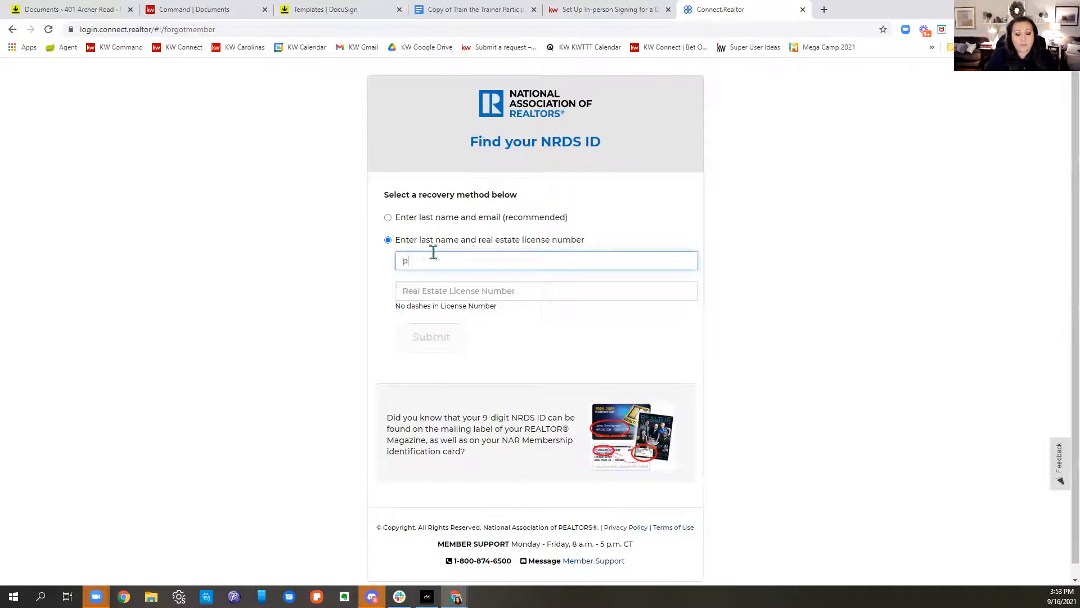
key(Tab)
text(2)
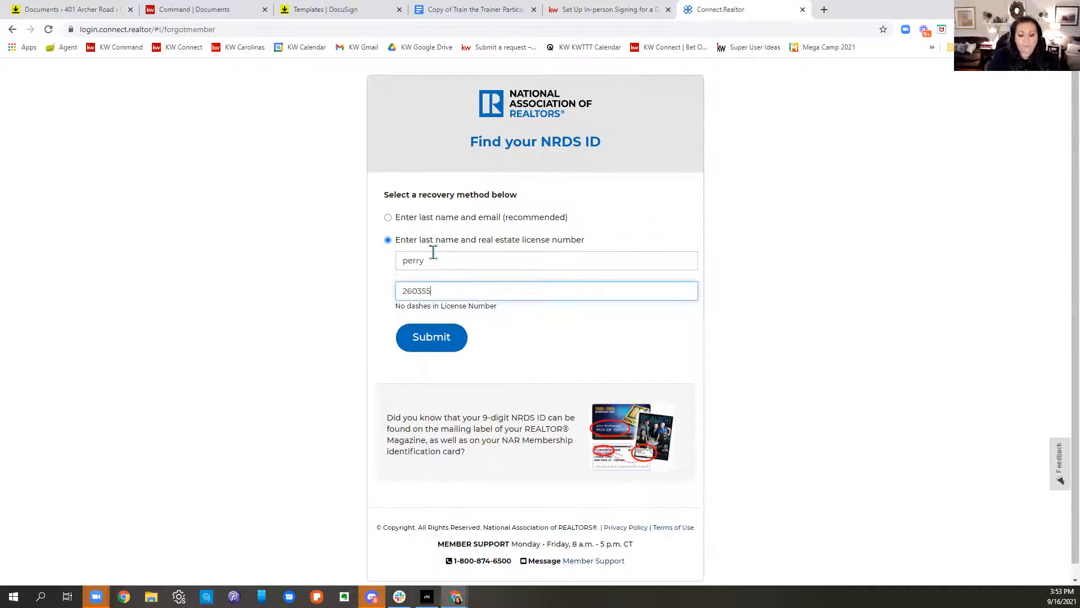
text(60355)
key(Return)
drag(448, 186, 480, 190)
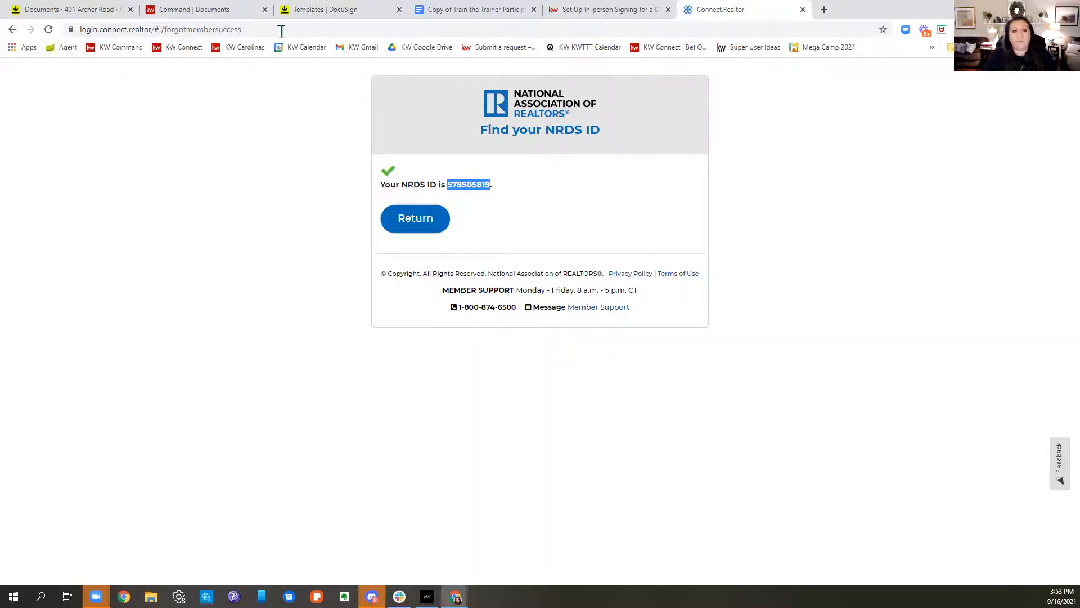
Step: Delete the envelope under construction via ACTIONS > Delete, then open profile Preferences
click(357, 10)
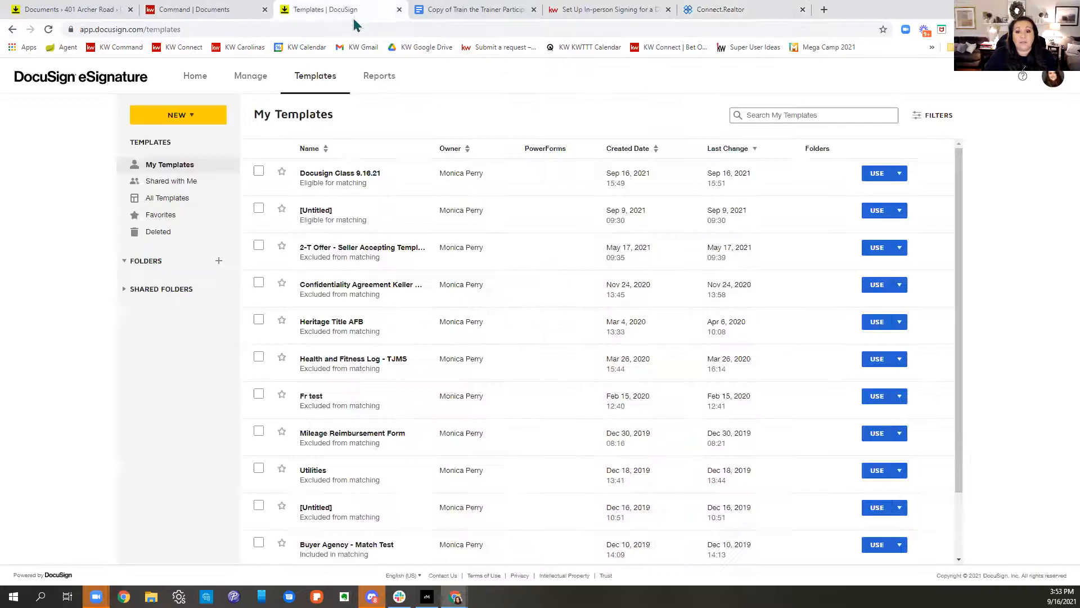
click(76, 10)
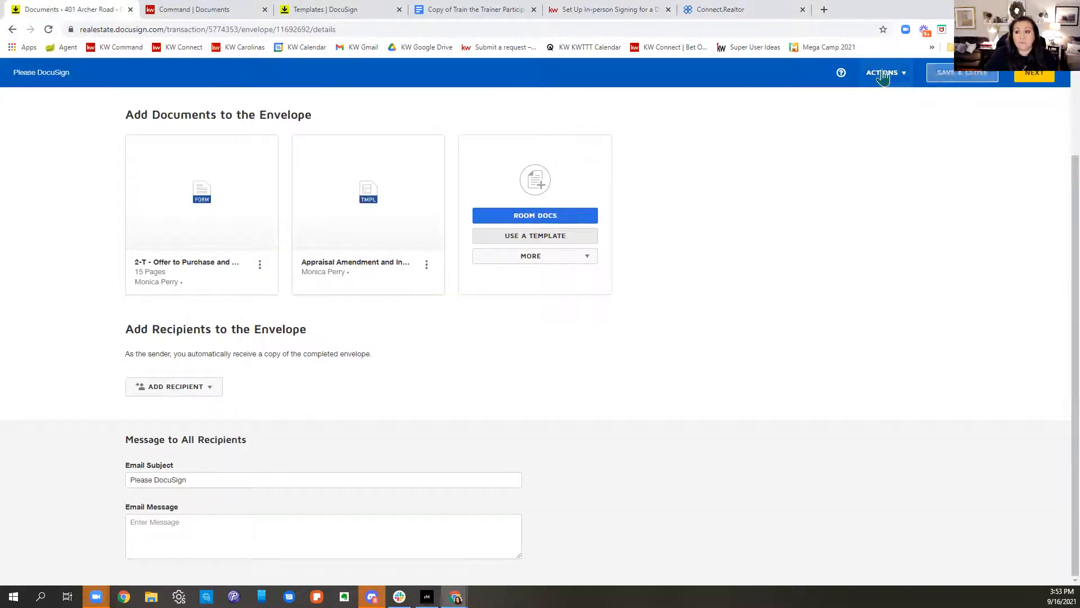
click(882, 78)
click(863, 131)
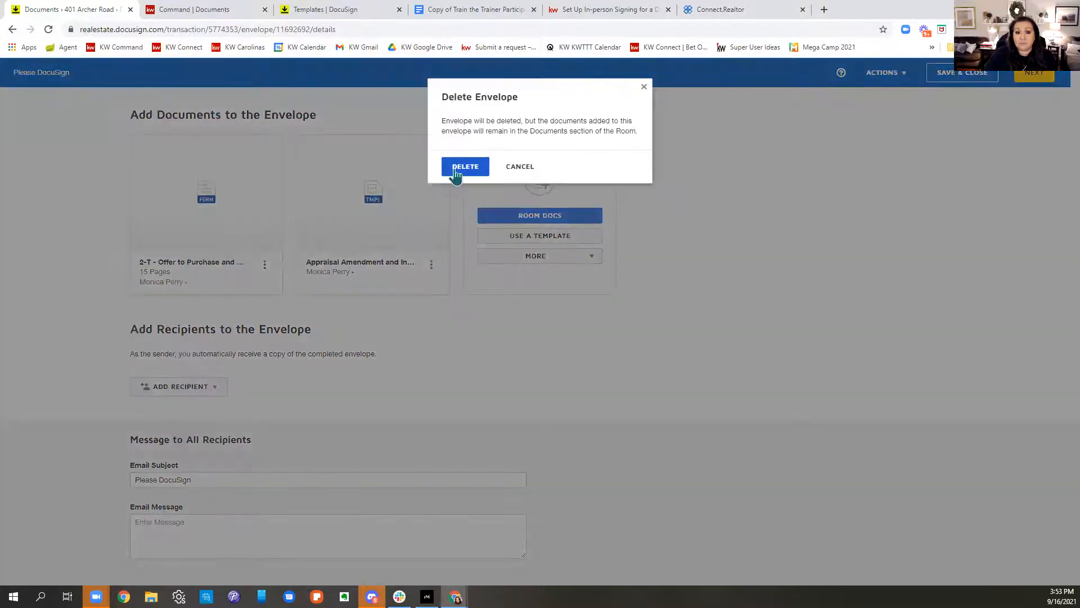
click(456, 171)
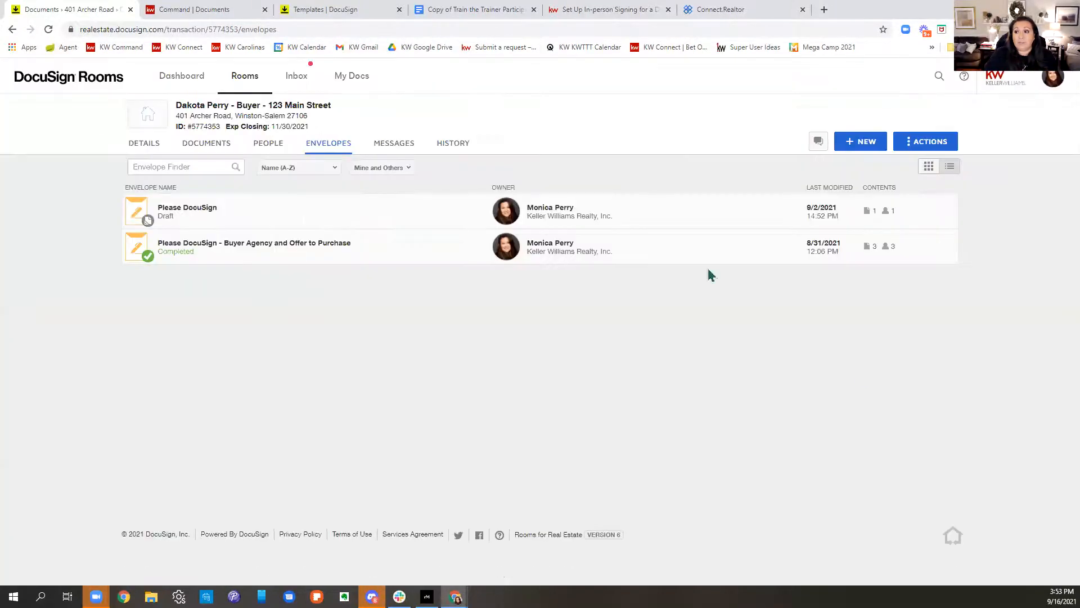
click(1050, 80)
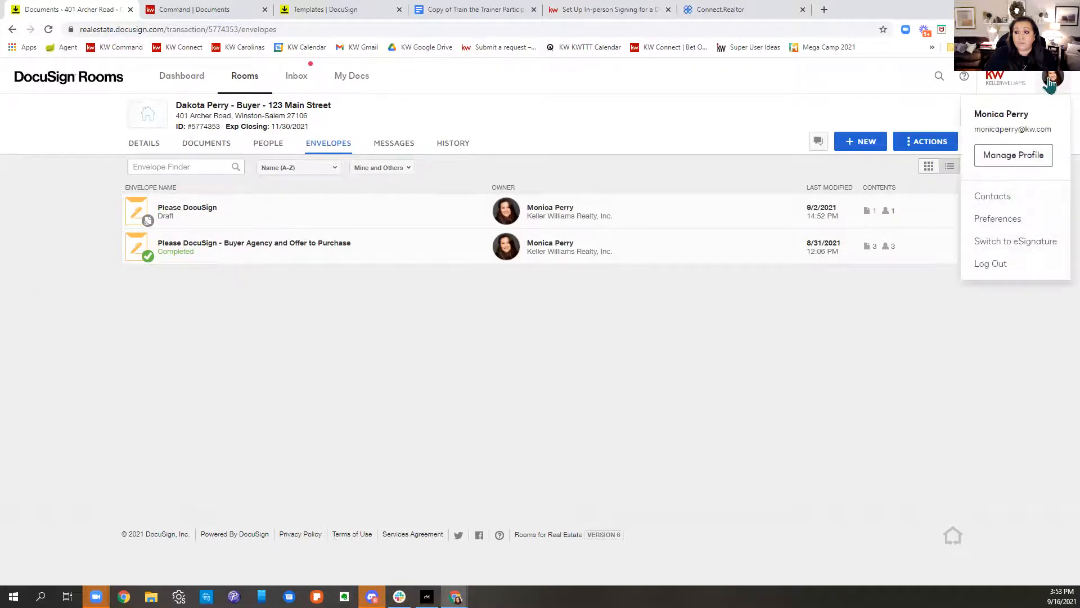
click(1013, 217)
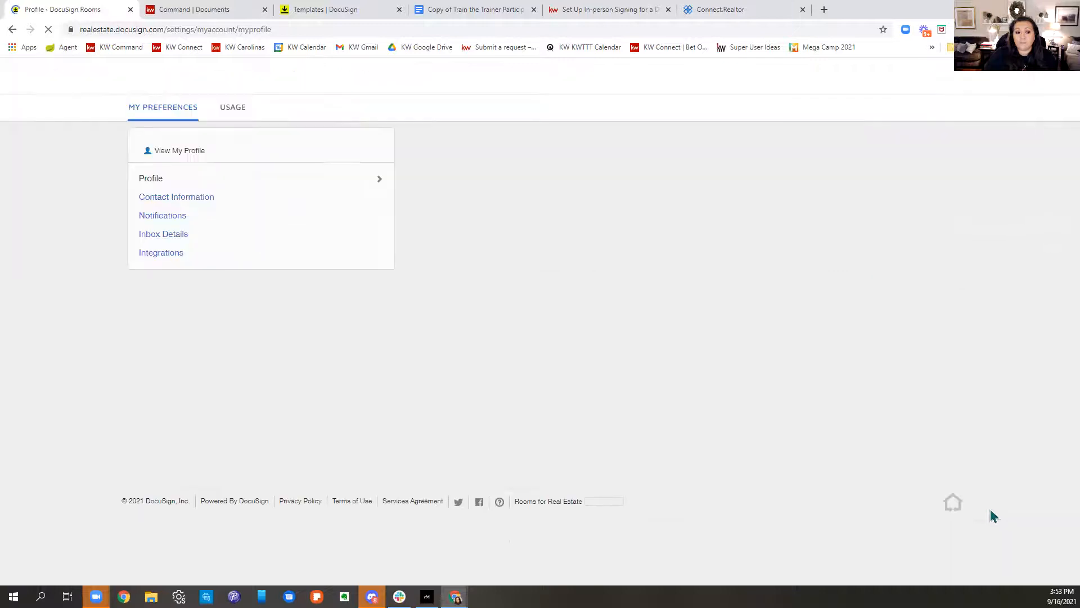
Step: Show the Integrations page and preview the Select forms provider dialog without adding one
click(163, 253)
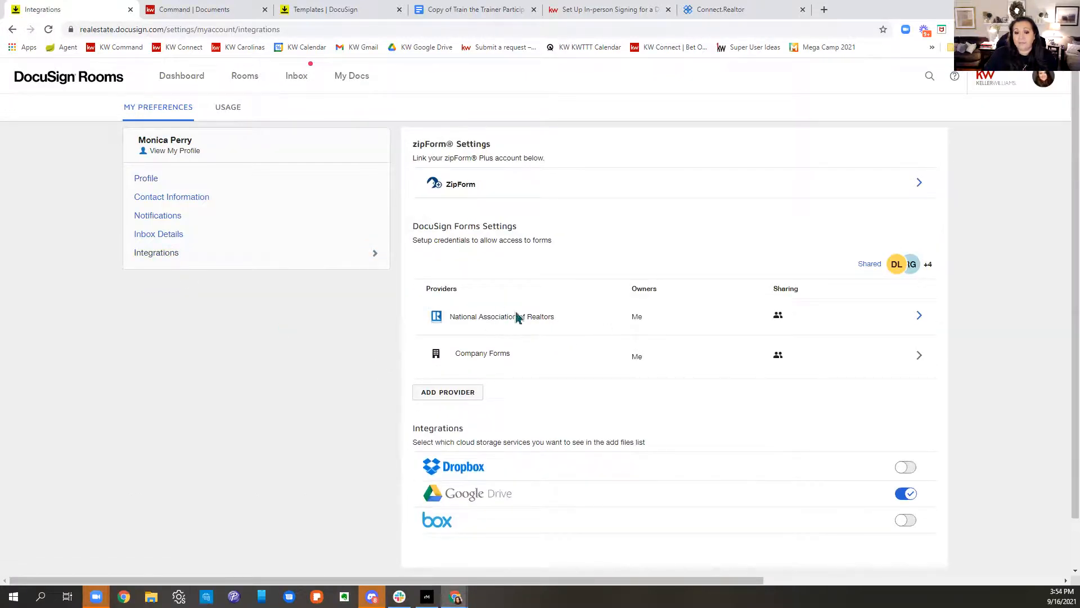
scroll(813, 293, down, 2)
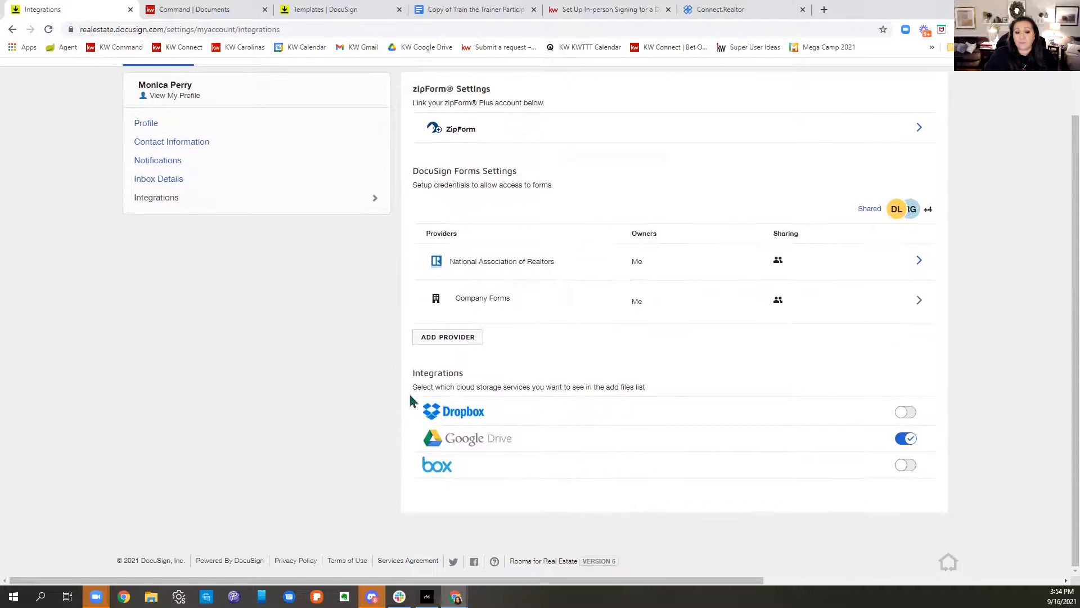
click(431, 338)
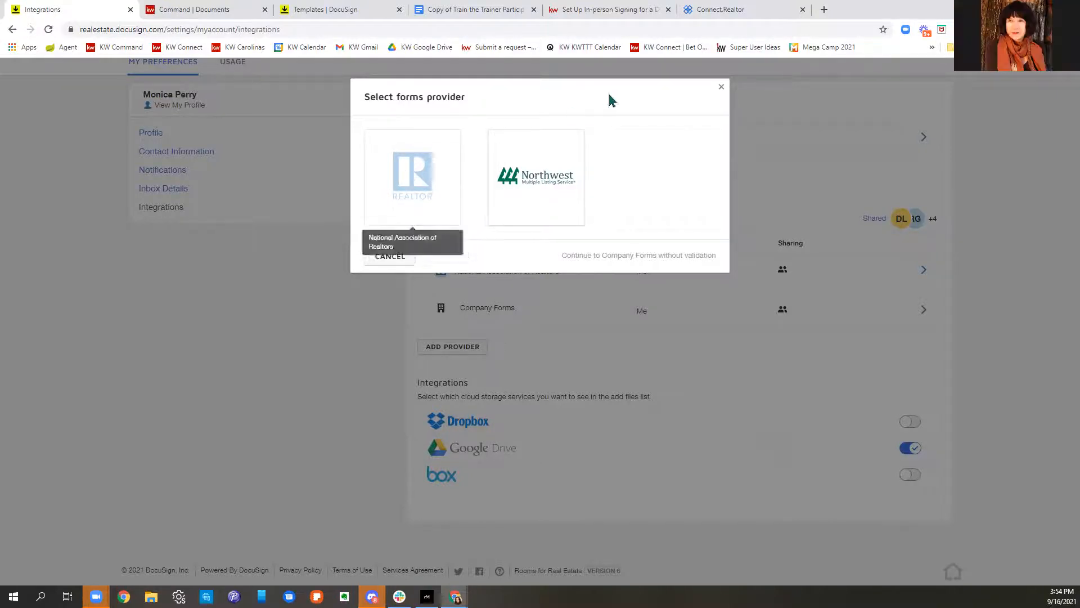
click(722, 87)
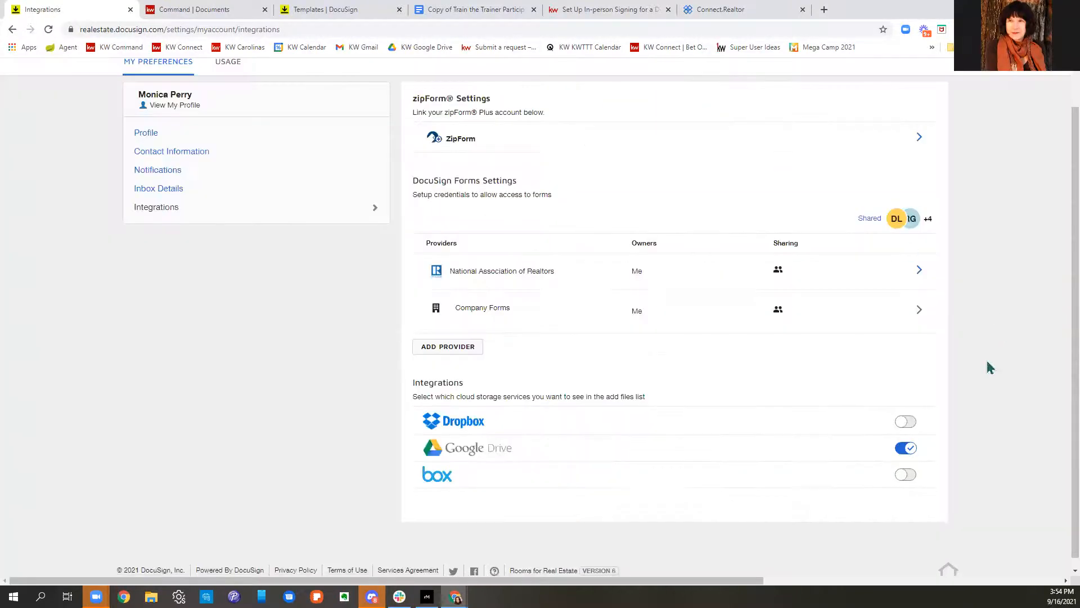
scroll(570, 403, up, 1)
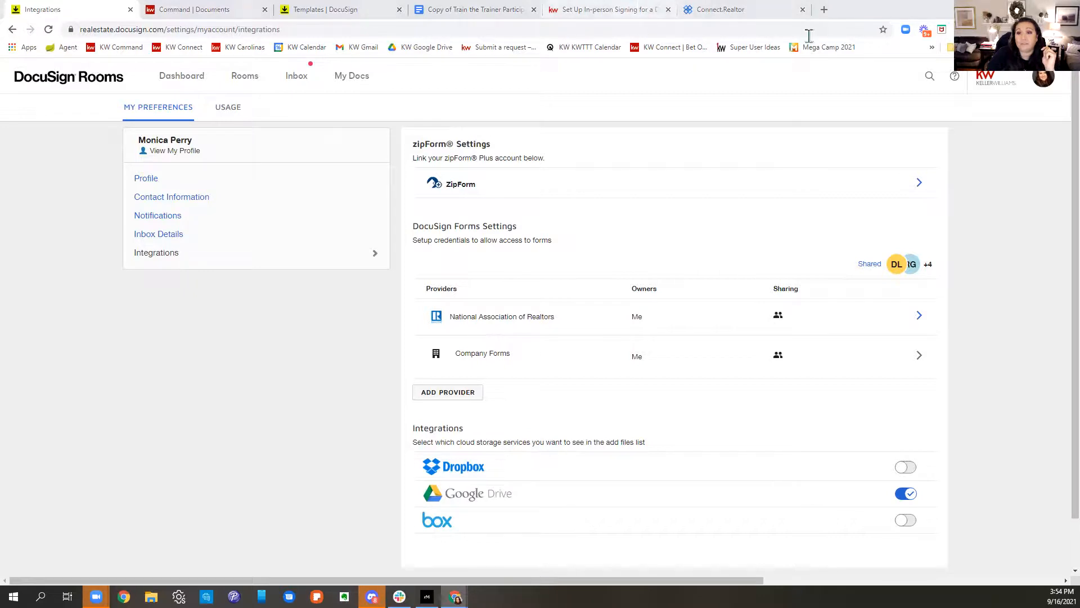
Step: Load kwtriadtech.com in a new tab and follow its KWTriadTechYouTube link
click(824, 9)
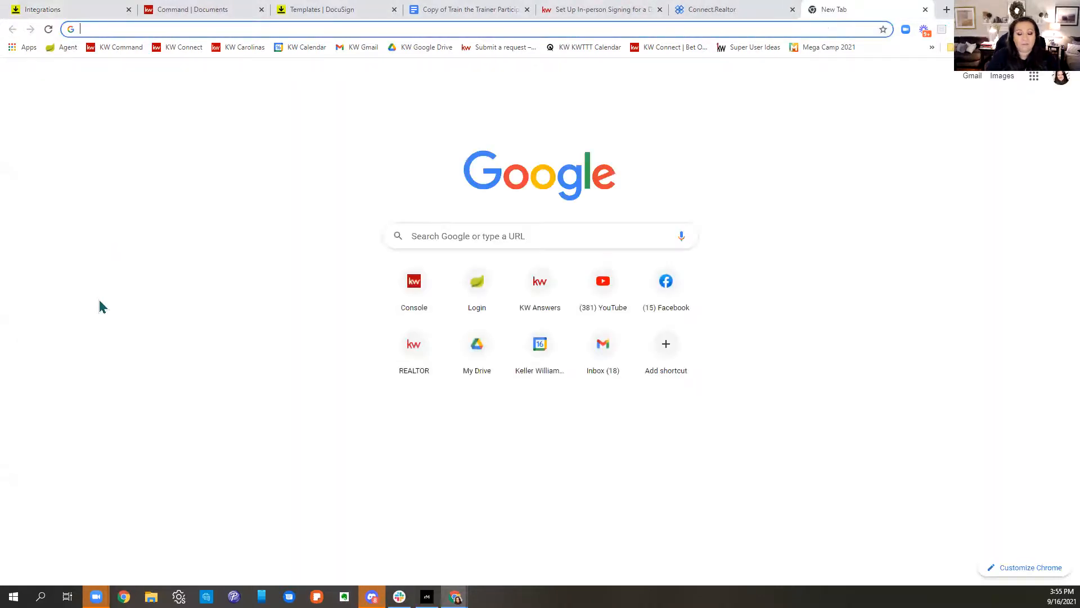
text(kwtriad)
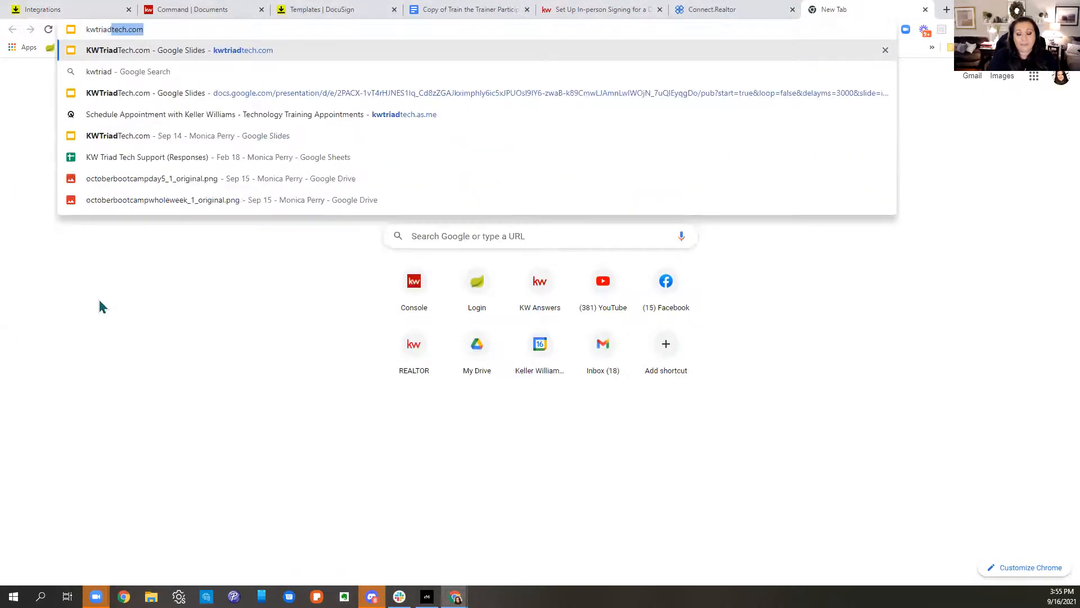
key(Return)
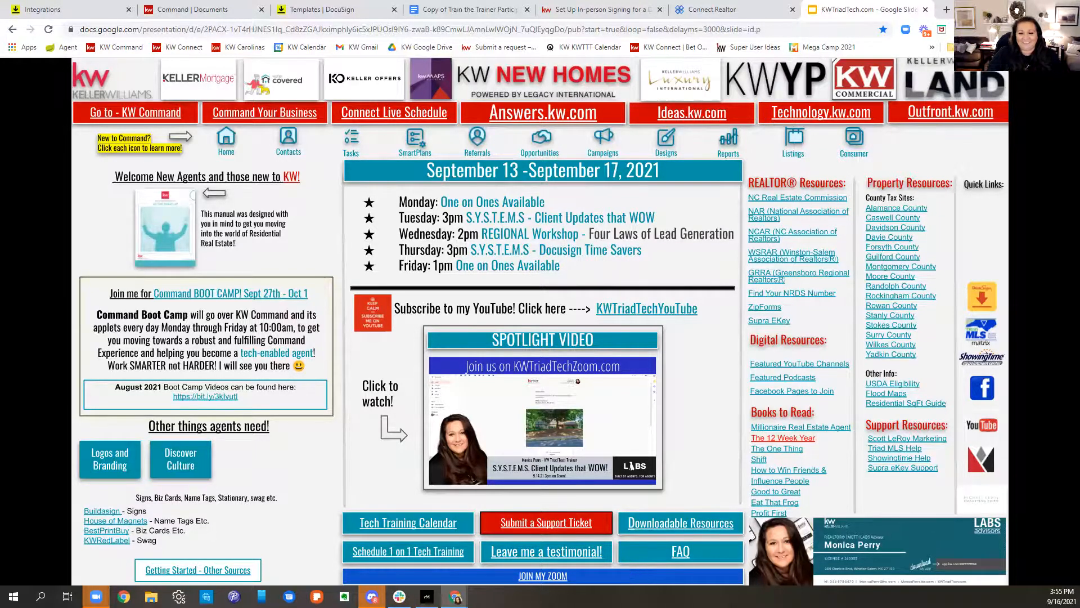
click(647, 308)
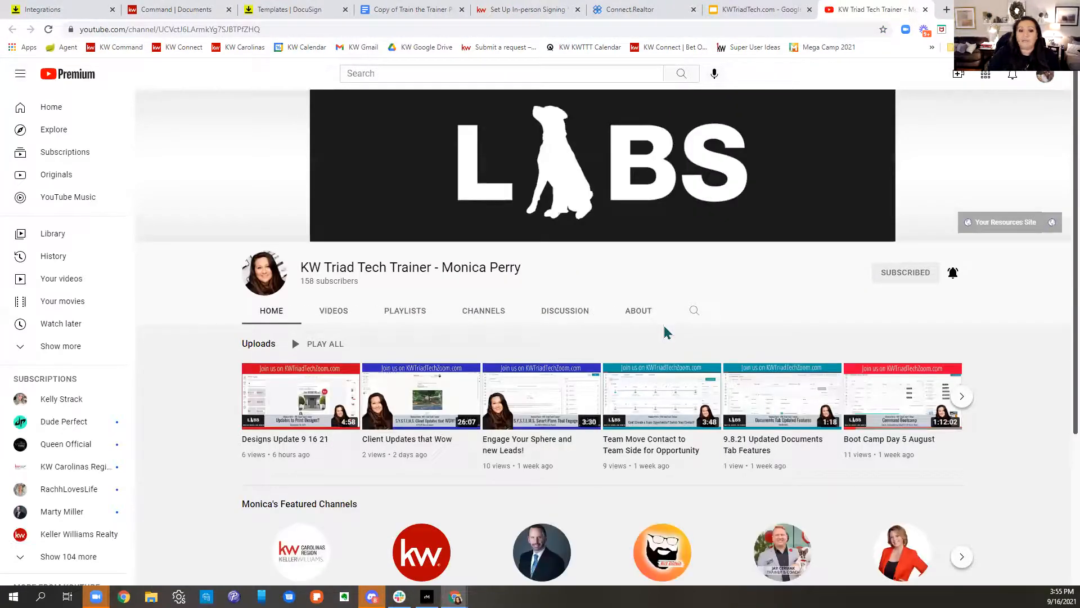
Step: Browse the KW Triad Tech Training channel's playlists, then return to the KWTriadTech.com tab
click(415, 315)
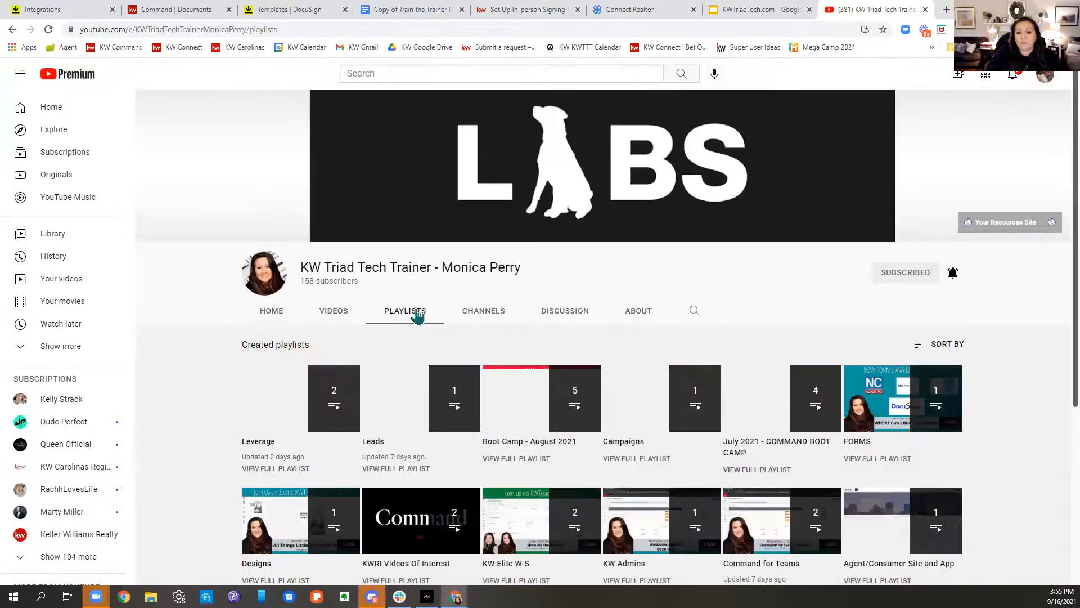
scroll(526, 340, down, 4)
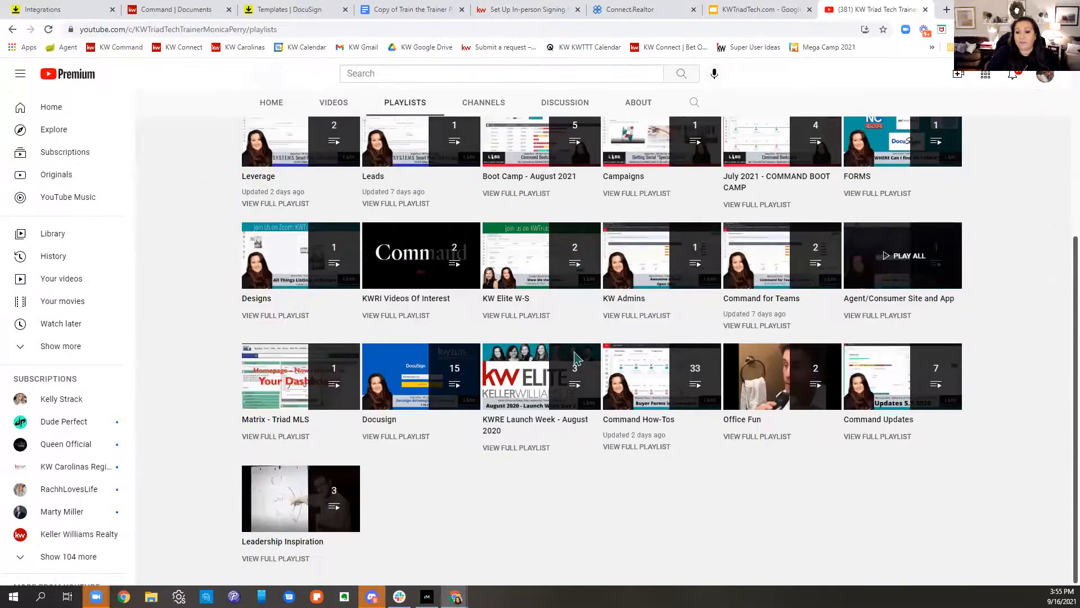
scroll(580, 371, up, 5)
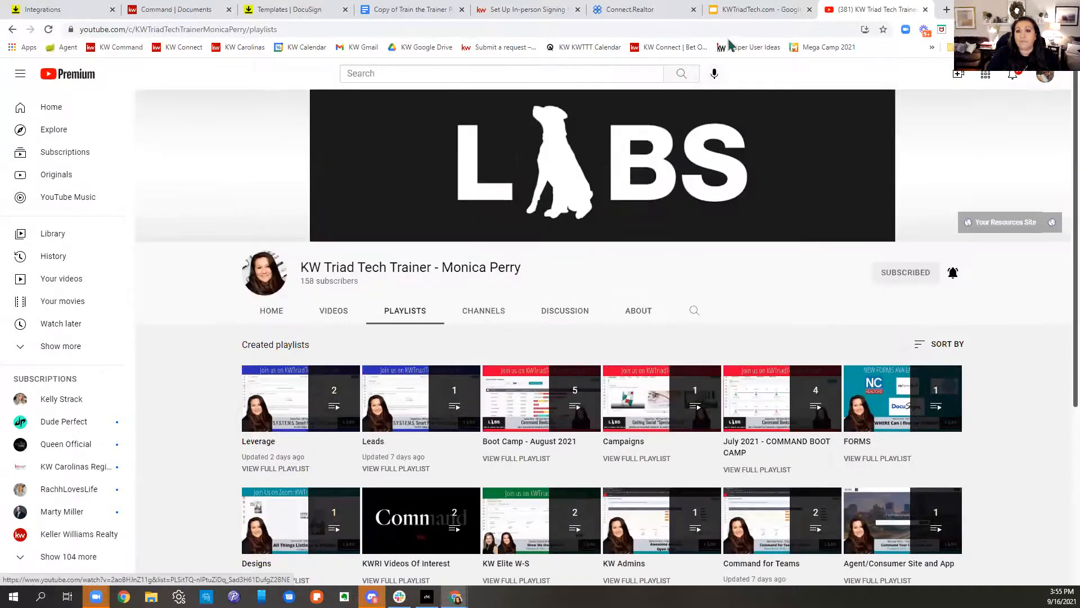
click(744, 9)
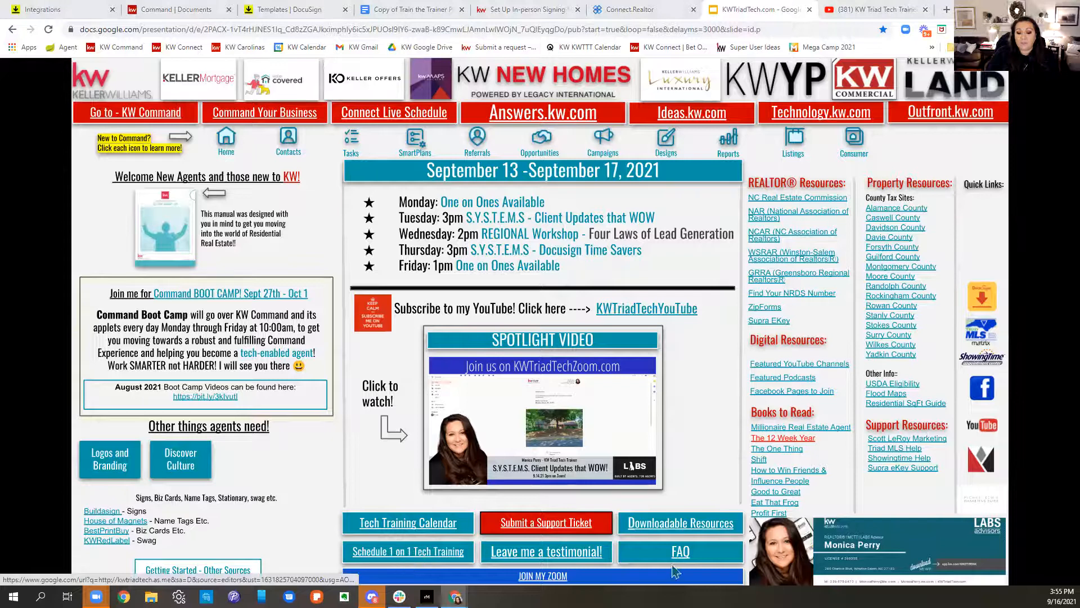
Step: Open the Tech Training Calendar and advance it week by week to Oct 17–23, 2021
click(437, 528)
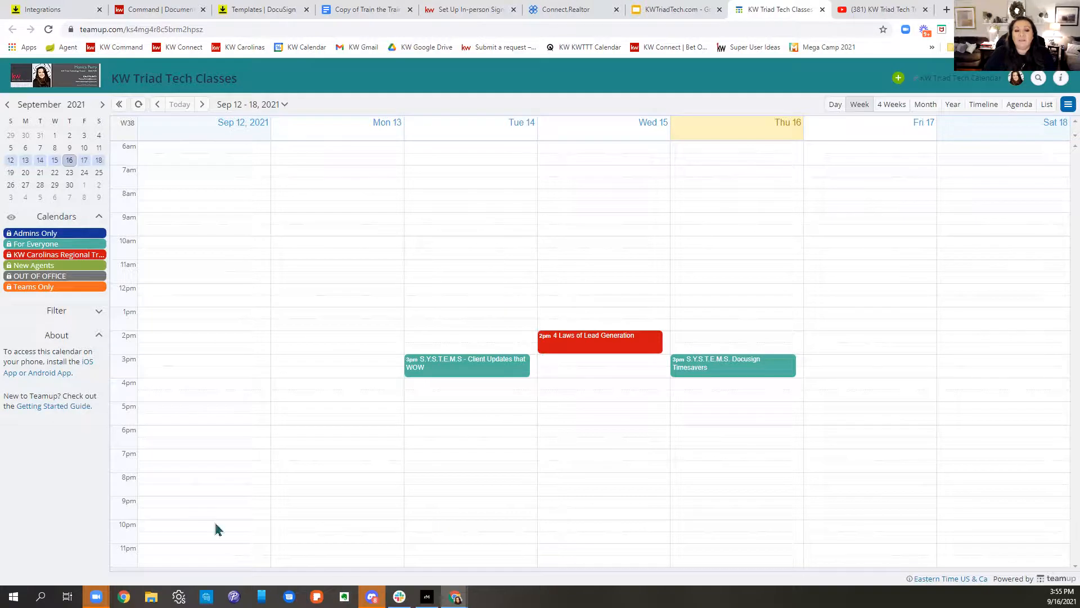
click(201, 105)
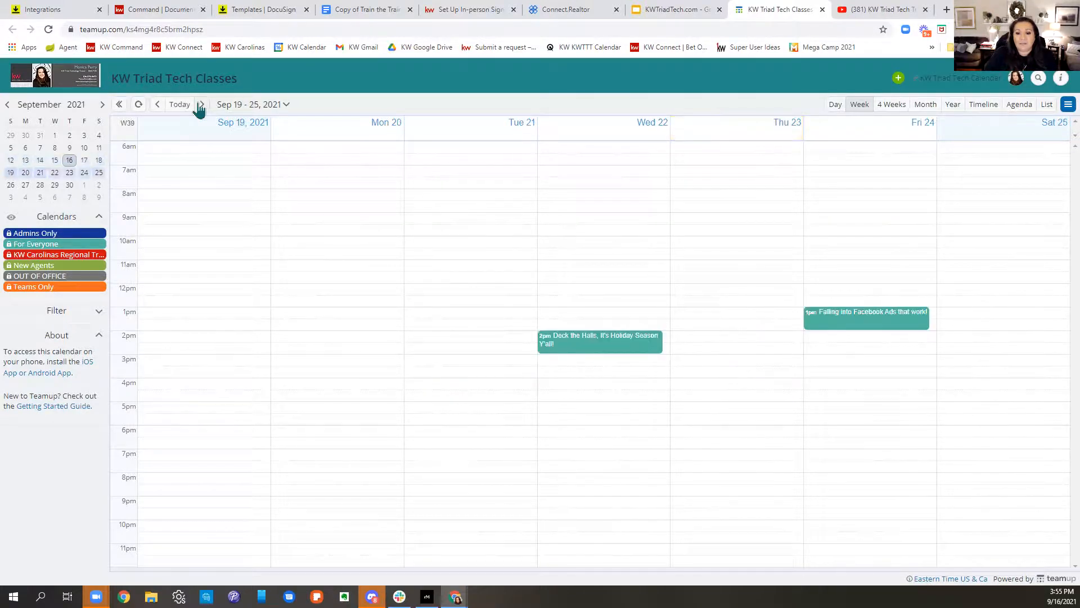
click(201, 104)
click(201, 105)
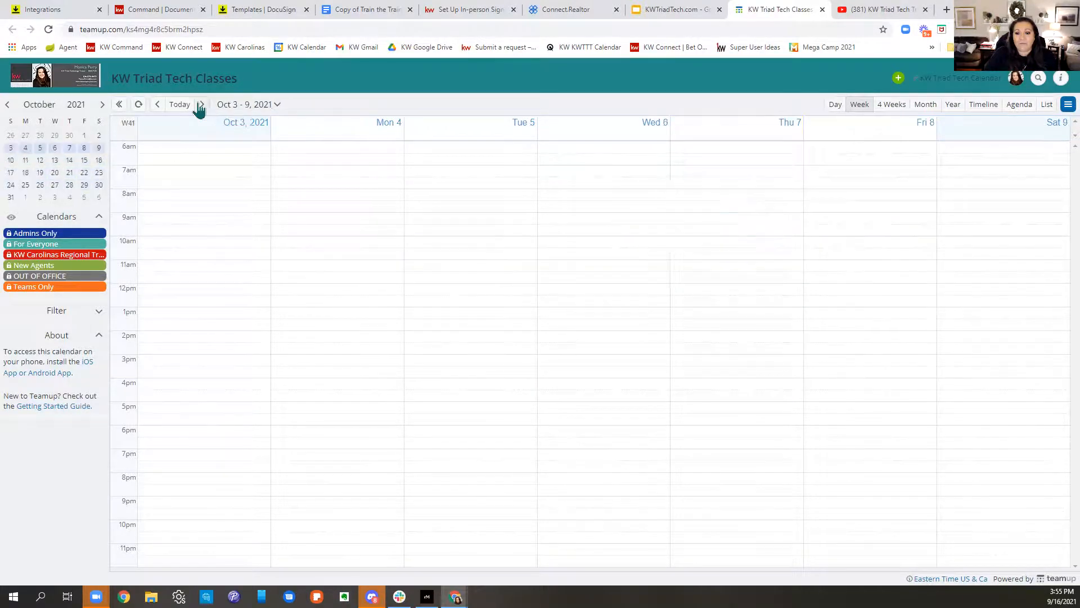
click(201, 105)
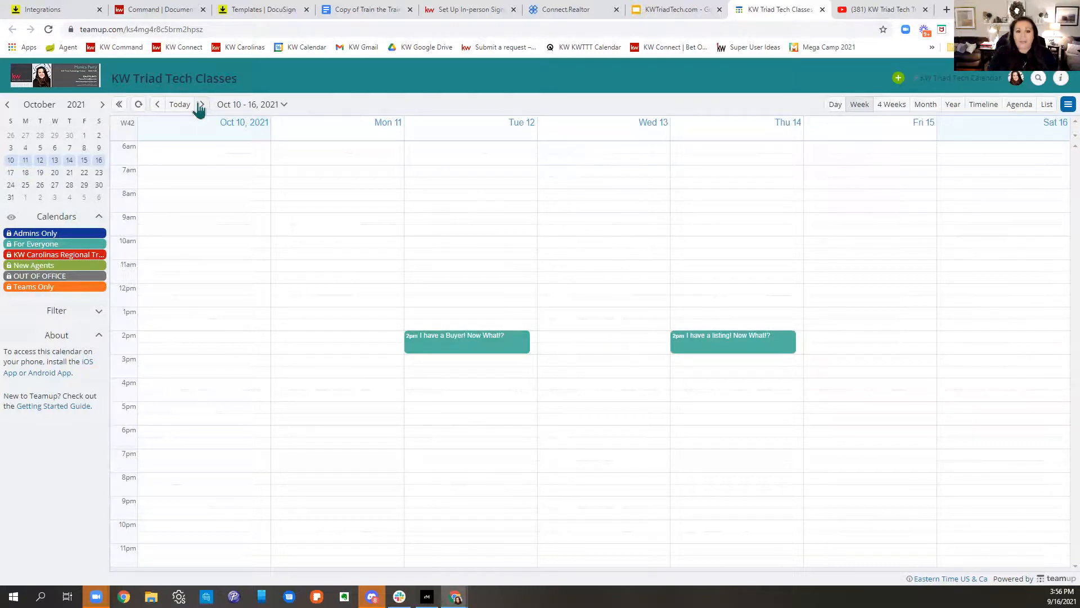
drag(199, 104, 207, 188)
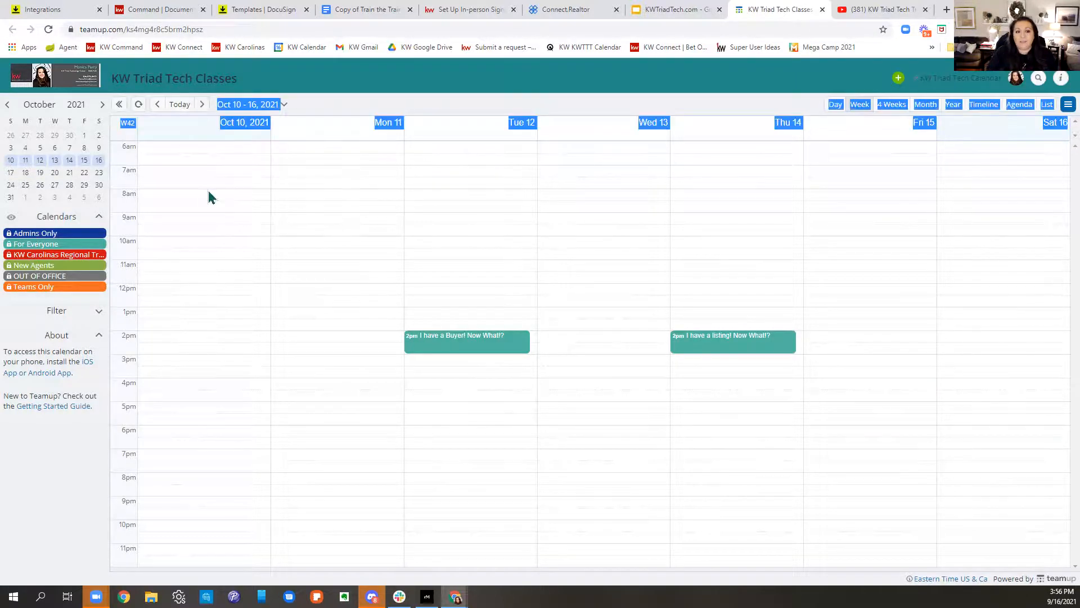
click(202, 106)
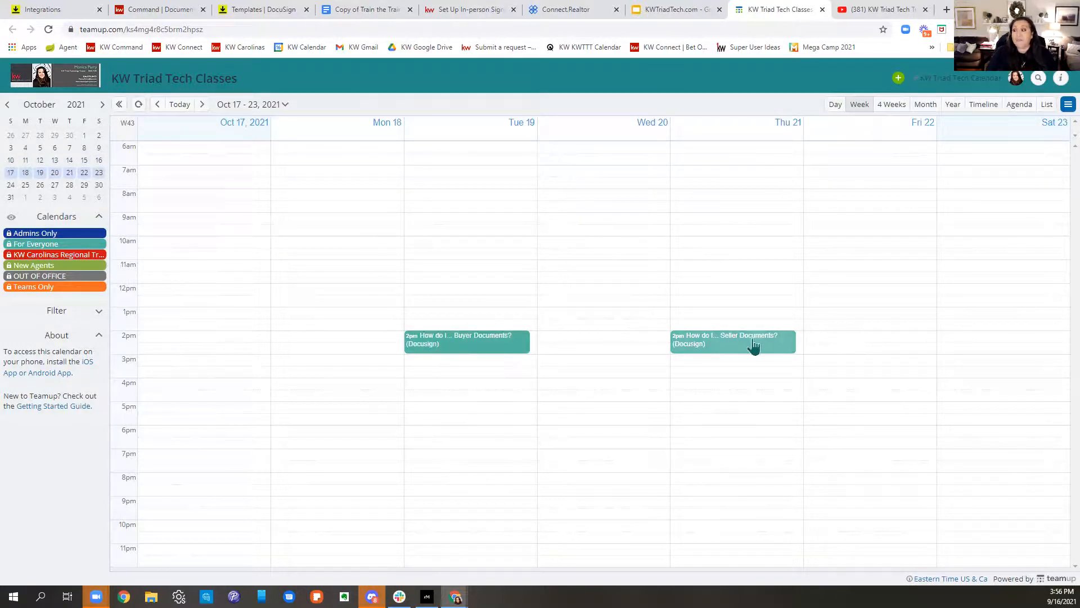
mouse_move(754, 346)
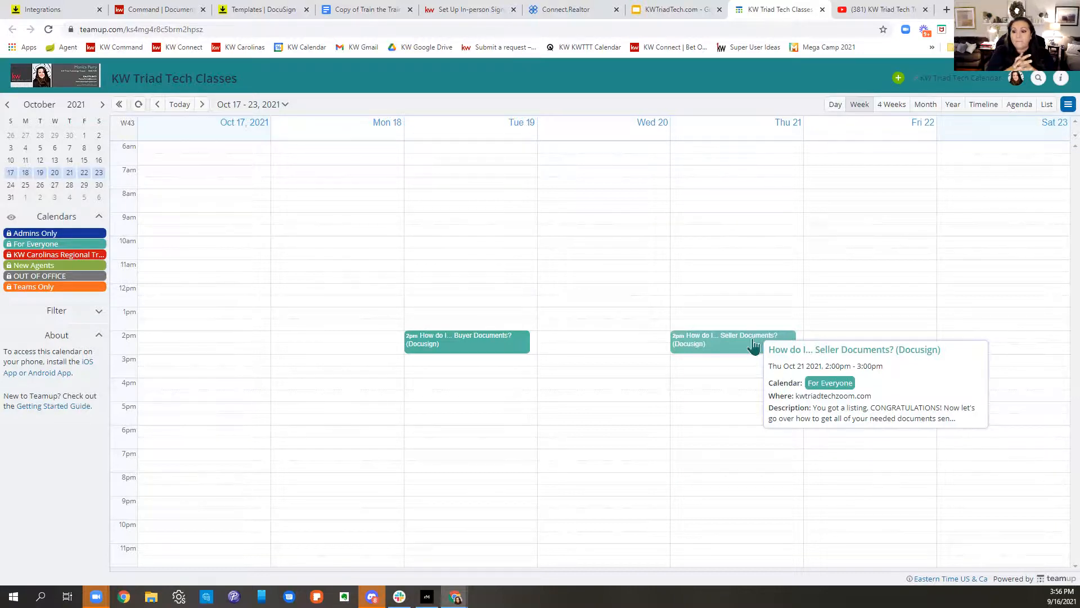
Step: Close the Connect.Realtor NRDS lookup tab and go back to the Templates | DocuSign tab
click(698, 10)
click(754, 10)
click(566, 12)
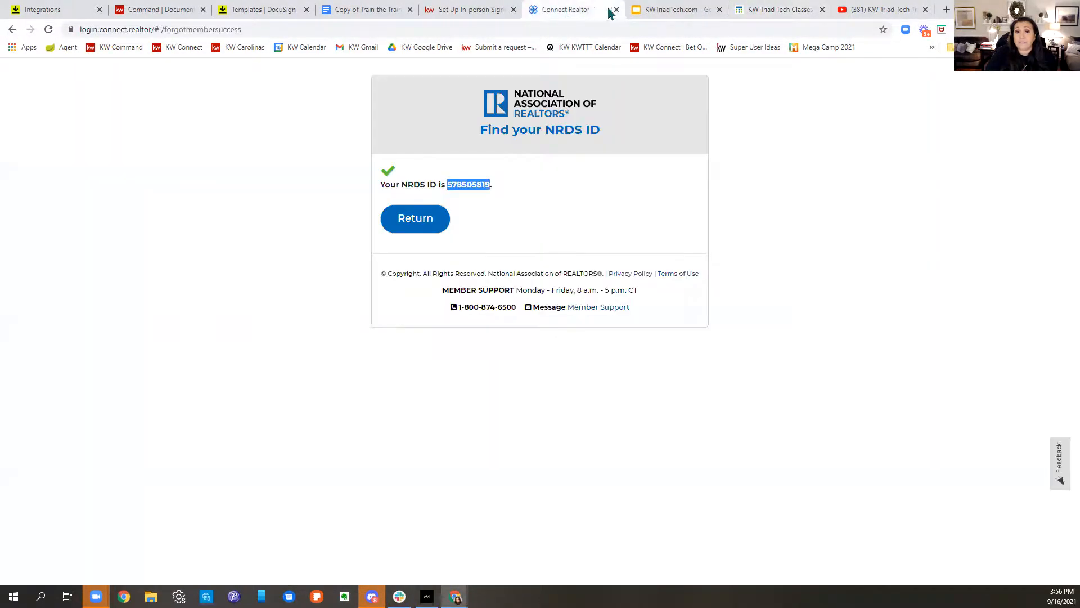
click(617, 9)
click(460, 11)
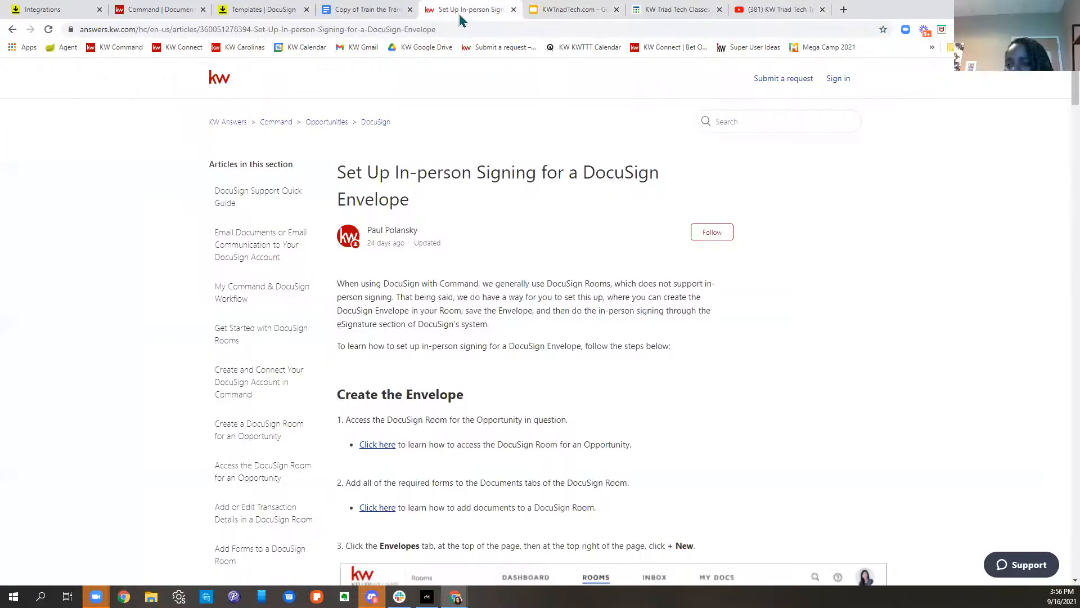
click(366, 10)
click(261, 9)
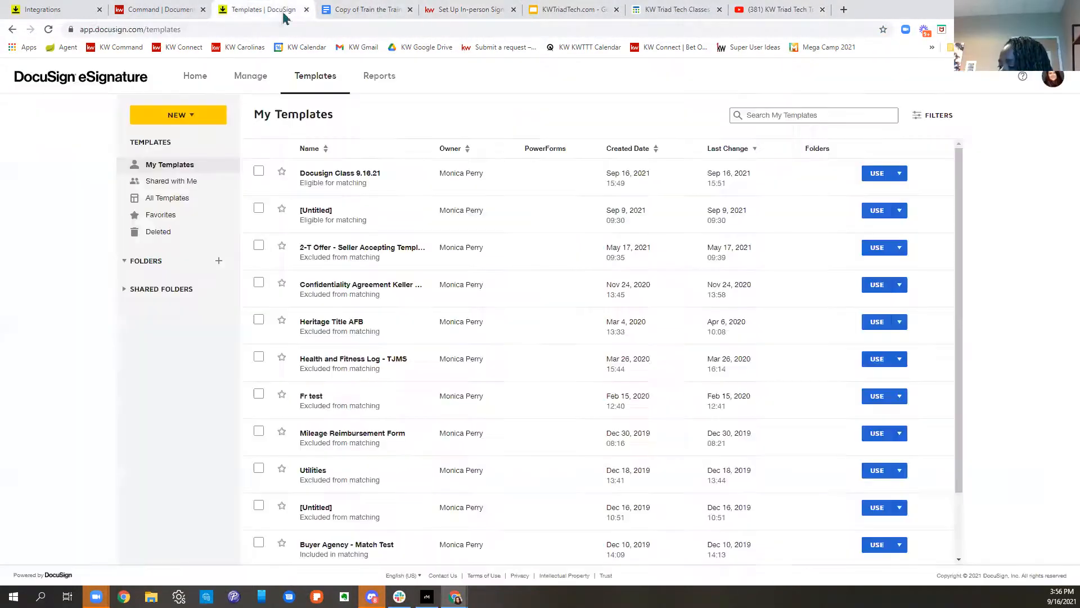